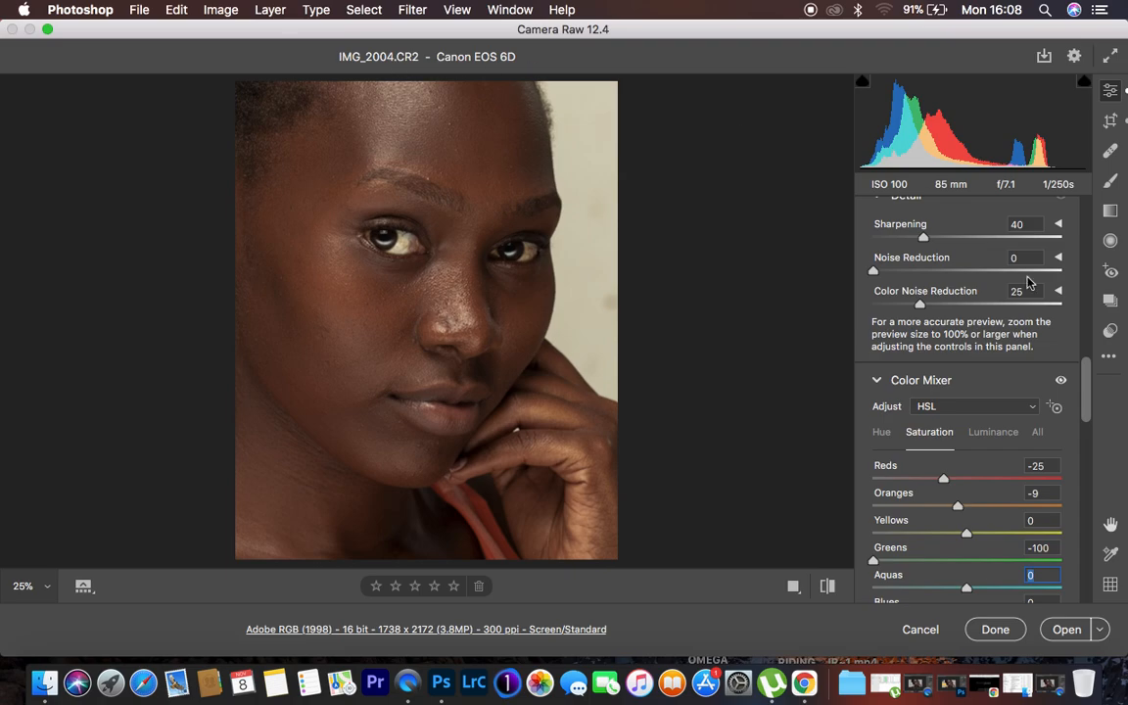
Step: Review the existing raw adjustments and compare the portrait with its original, unadjusted version
{"action": "left_click_drag", "start_coordinate": [1087, 389], "coordinate": [1065, 265]}
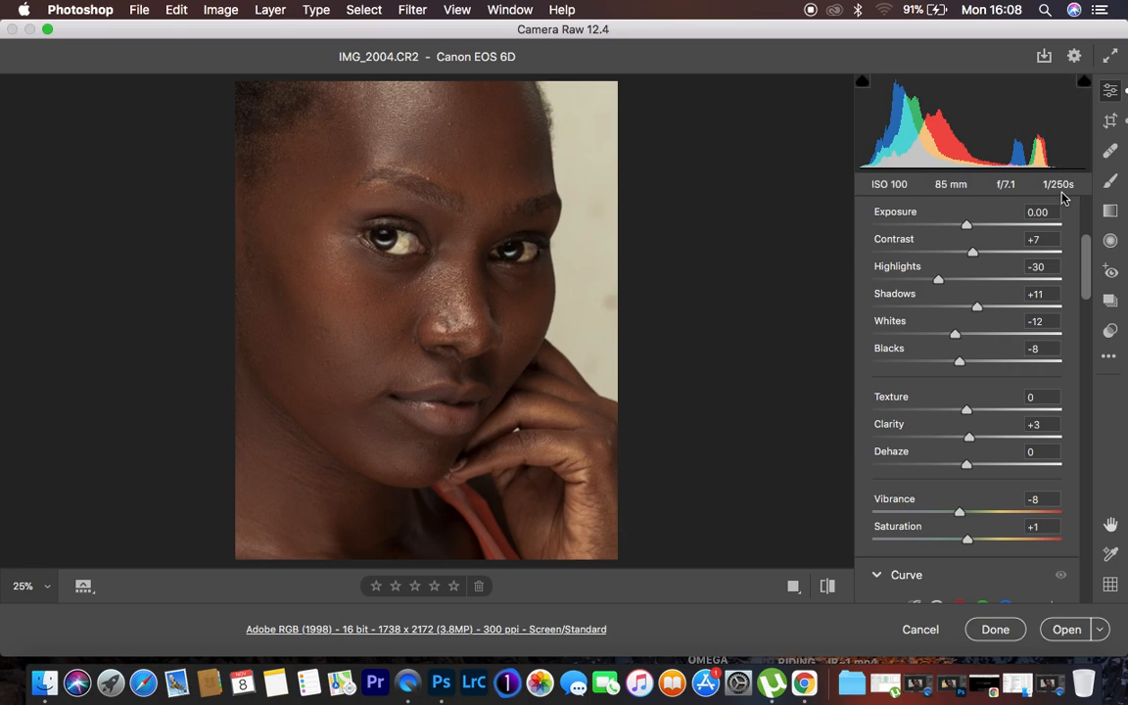
{"action": "left_click_drag", "start_coordinate": [1085, 241], "coordinate": [1082, 214]}
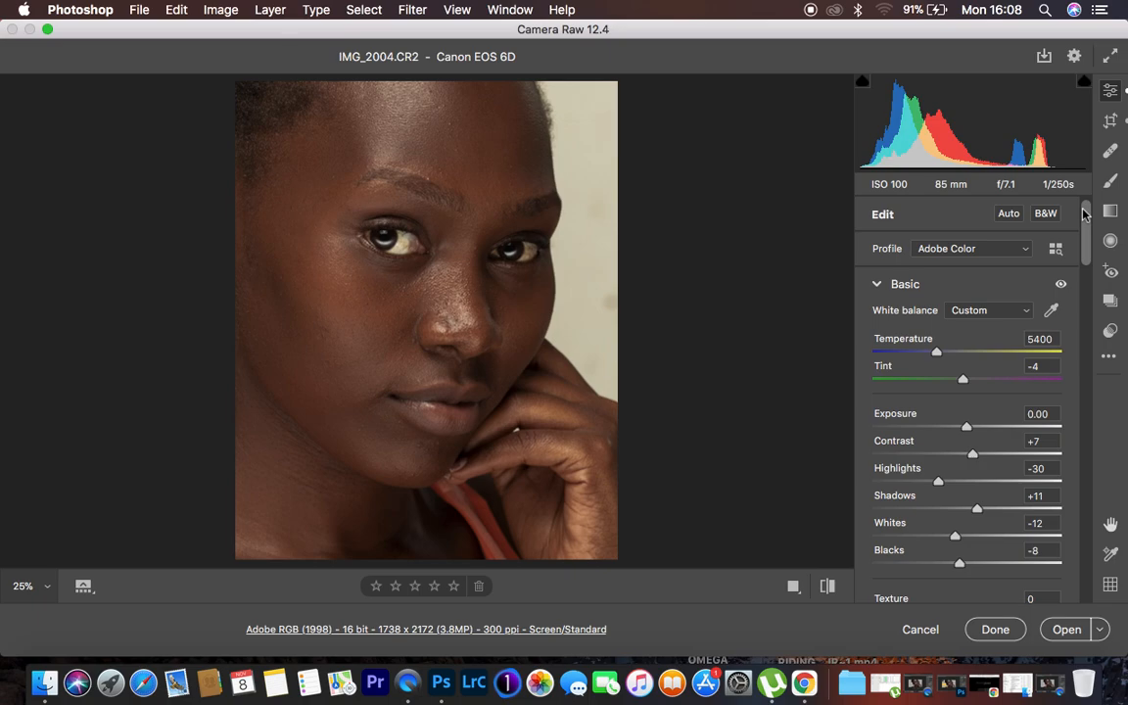
{"action": "left_click", "coordinate": [827, 585]}
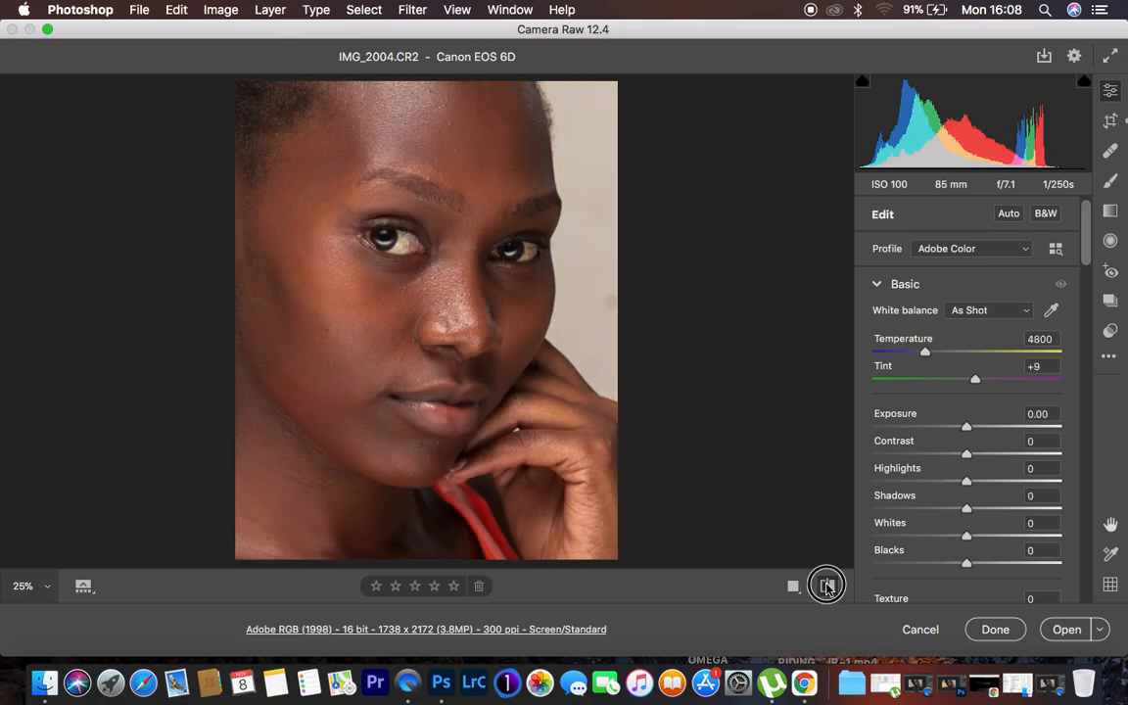
{"action": "left_click", "coordinate": [827, 585]}
{"action": "left_click", "coordinate": [827, 585]}
{"action": "left_click", "coordinate": [827, 585]}
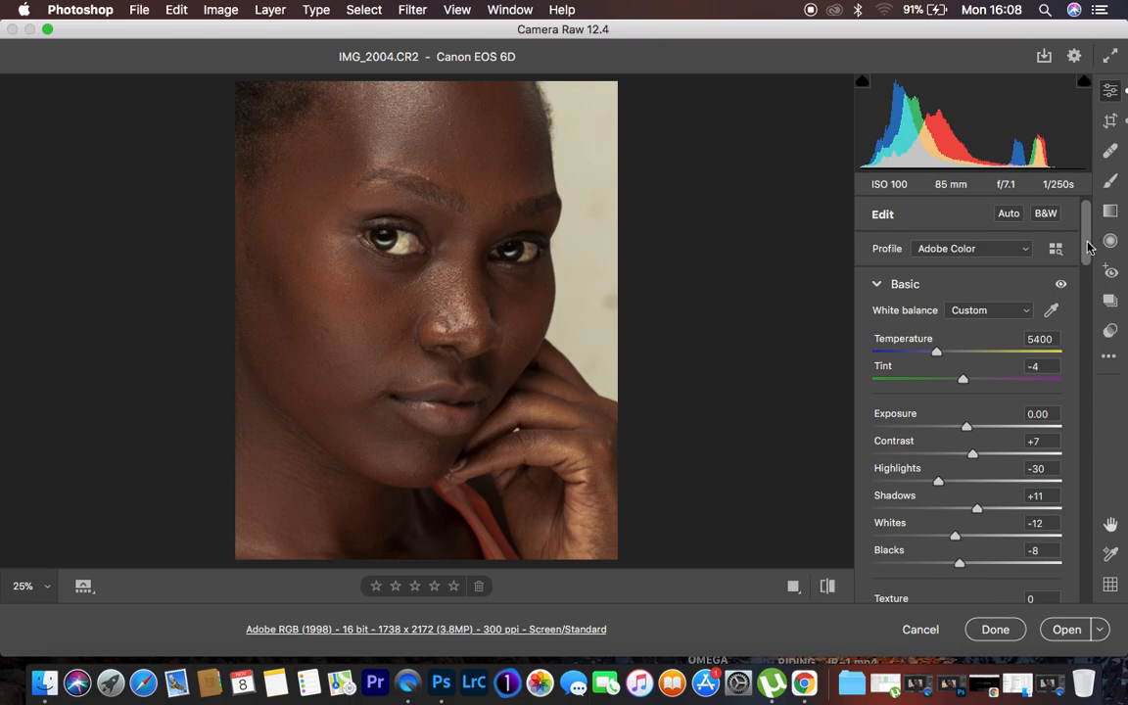
Step: Set the white balance tint to -5, then reset the contrast and set it to +7
{"action": "scroll", "coordinate": [1086, 249], "scroll_direction": "down", "scroll_amount": 1}
{"action": "scroll", "coordinate": [1087, 250], "scroll_direction": "down", "scroll_amount": 3}
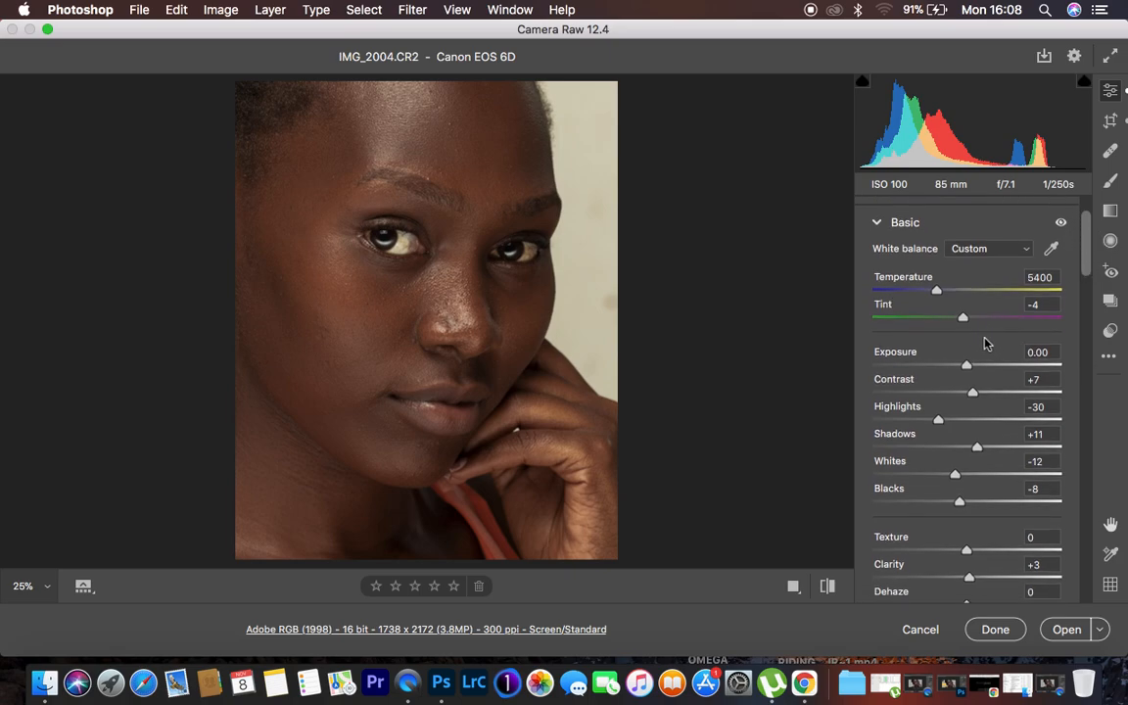
{"action": "mouse_move", "coordinate": [963, 319]}
{"action": "left_mouse_down"}
{"action": "mouse_move", "coordinate": [976, 317]}
{"action": "mouse_move", "coordinate": [961, 319]}
{"action": "left_mouse_up"}
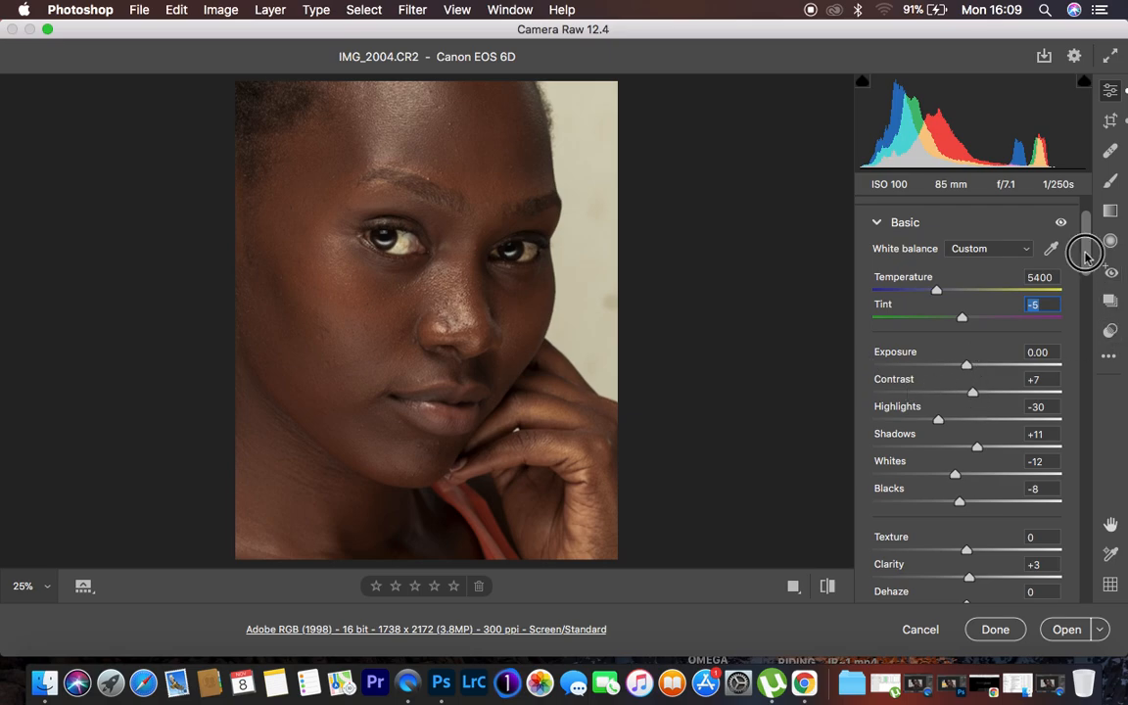
{"action": "scroll", "coordinate": [1087, 259], "scroll_direction": "down", "scroll_amount": 3}
{"action": "left_click", "coordinate": [974, 309]}
{"action": "double_click", "coordinate": [974, 310]}
{"action": "left_click_drag", "start_coordinate": [966, 312], "coordinate": [972, 311]}
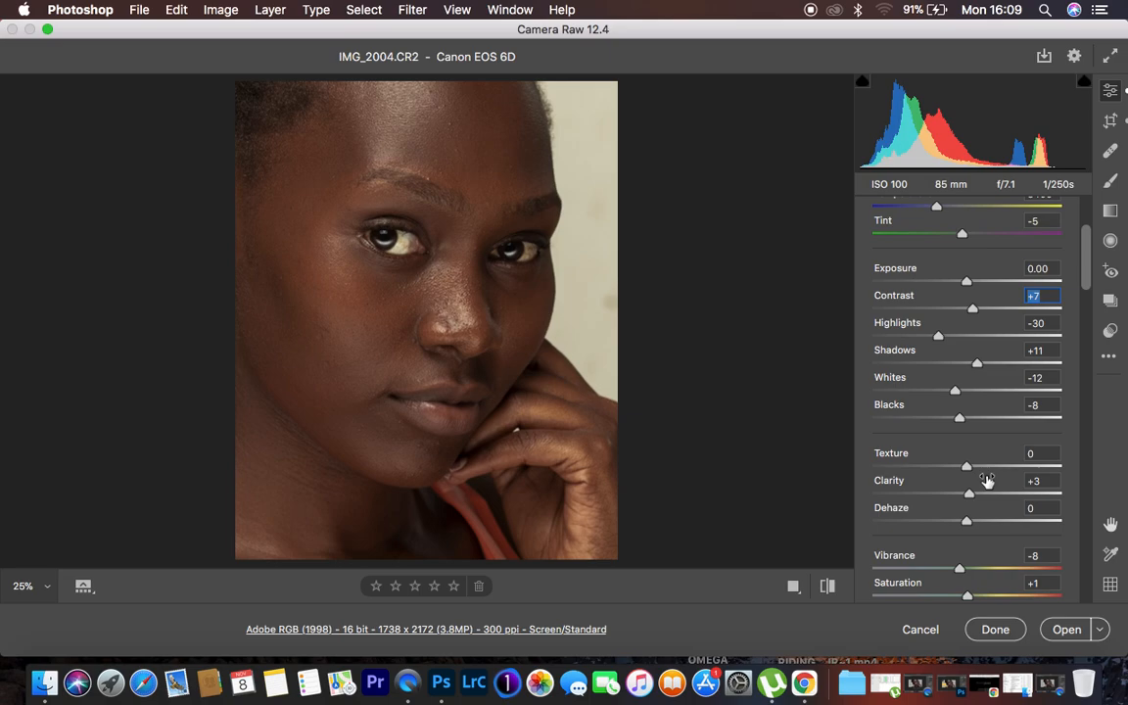
Step: Review the HSL hue and saturation values in the Color Mixer, and set the Yellows luminance to +44
{"action": "left_click_drag", "start_coordinate": [1087, 270], "coordinate": [1090, 319]}
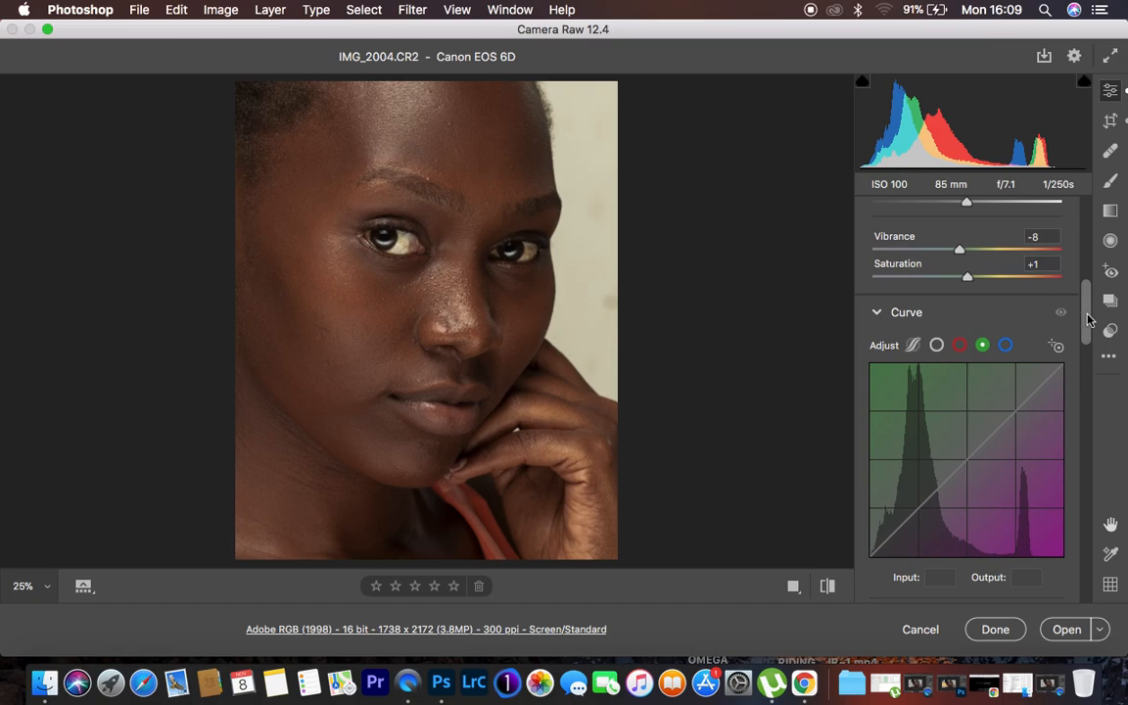
{"action": "left_click_drag", "start_coordinate": [1089, 323], "coordinate": [1087, 419]}
{"action": "left_click", "coordinate": [882, 291]}
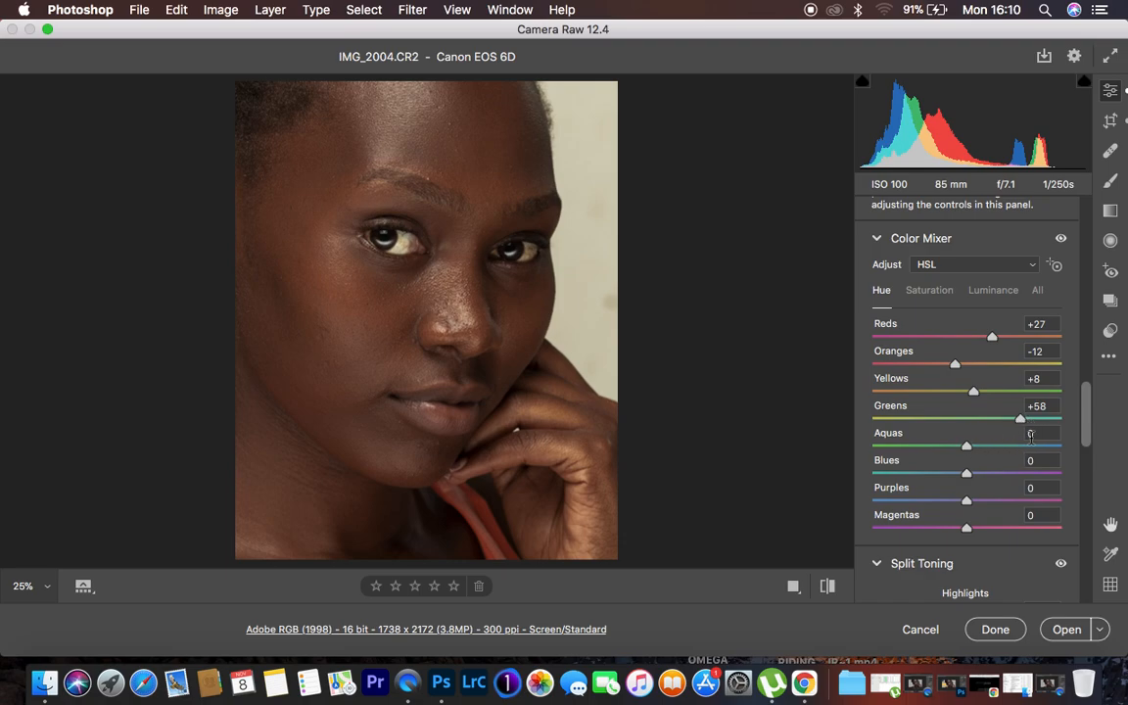
{"action": "left_click", "coordinate": [930, 291]}
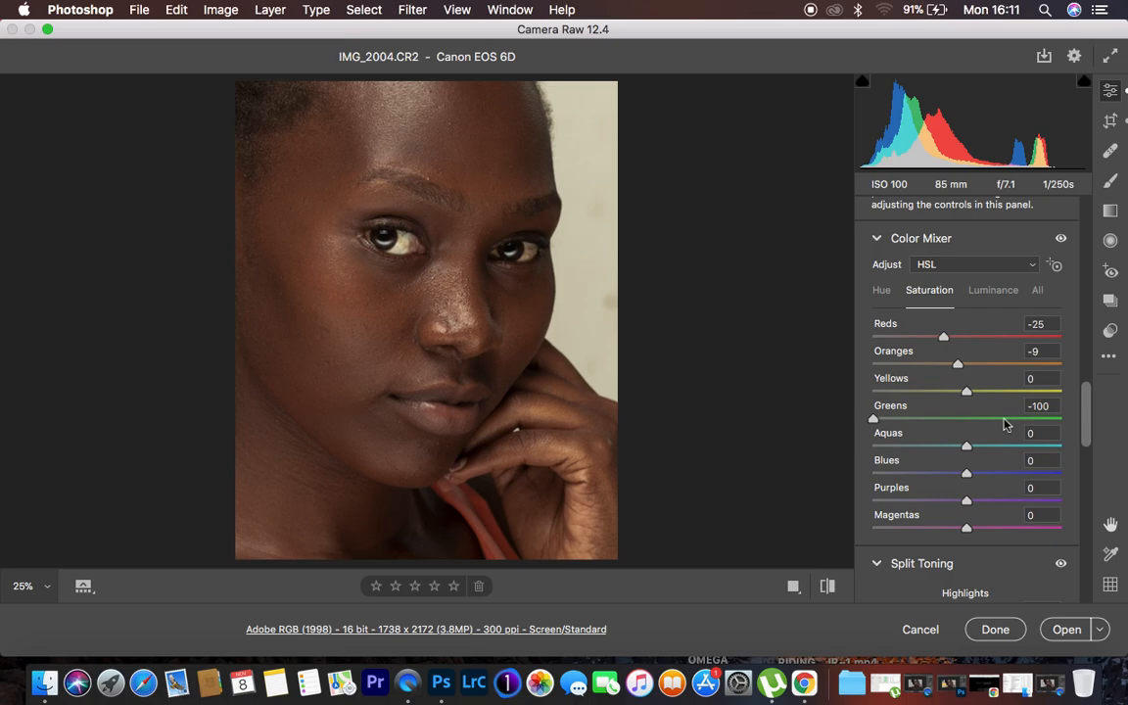
{"action": "left_click", "coordinate": [992, 292]}
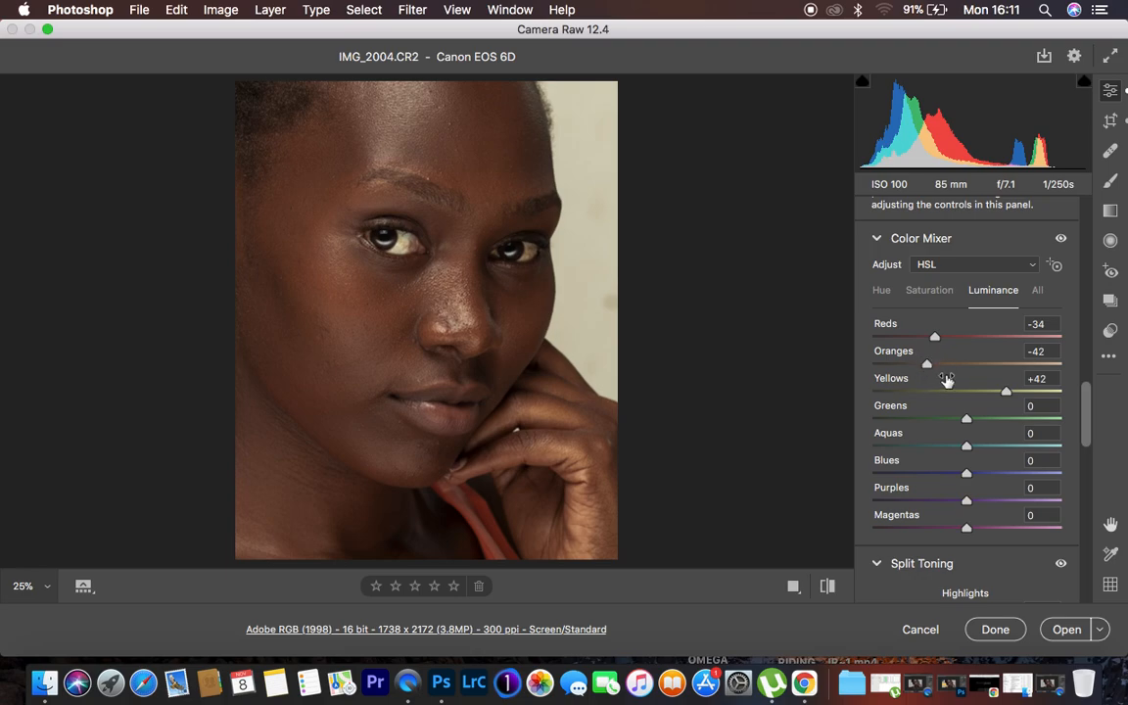
{"action": "double_click", "coordinate": [1006, 391]}
{"action": "left_click_drag", "start_coordinate": [966, 393], "coordinate": [1011, 397]}
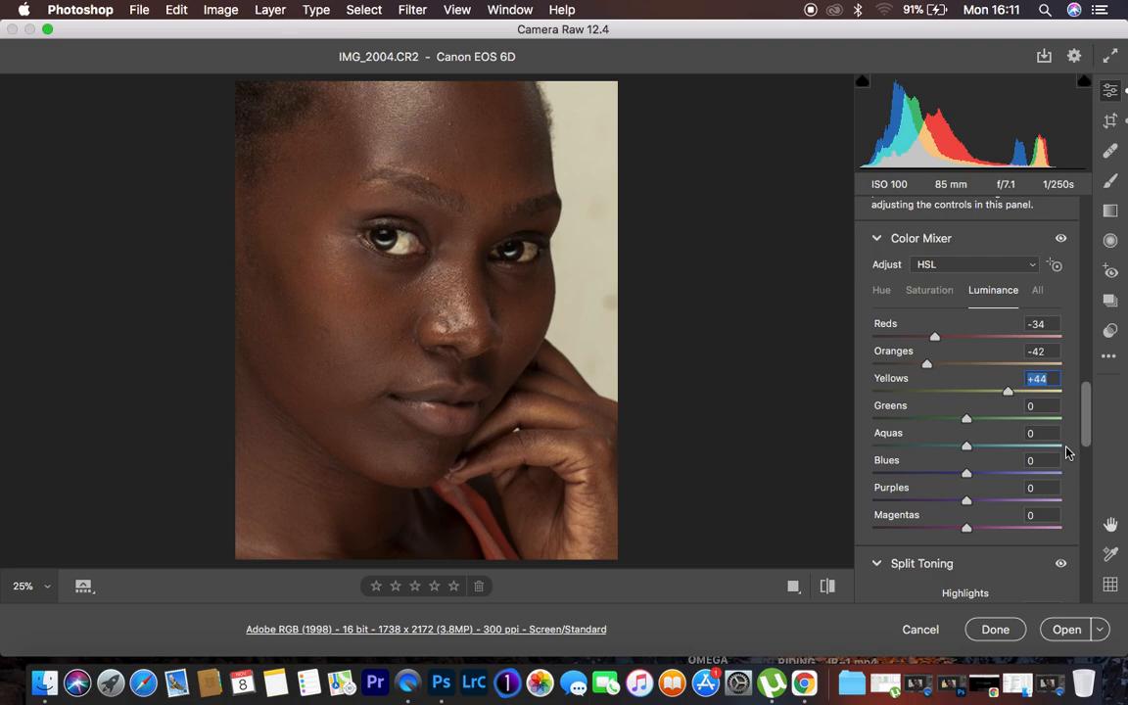
Step: Try a strong Split Toning highlights saturation of 41, then set it to 7
{"action": "left_click_drag", "start_coordinate": [1087, 399], "coordinate": [1088, 474]}
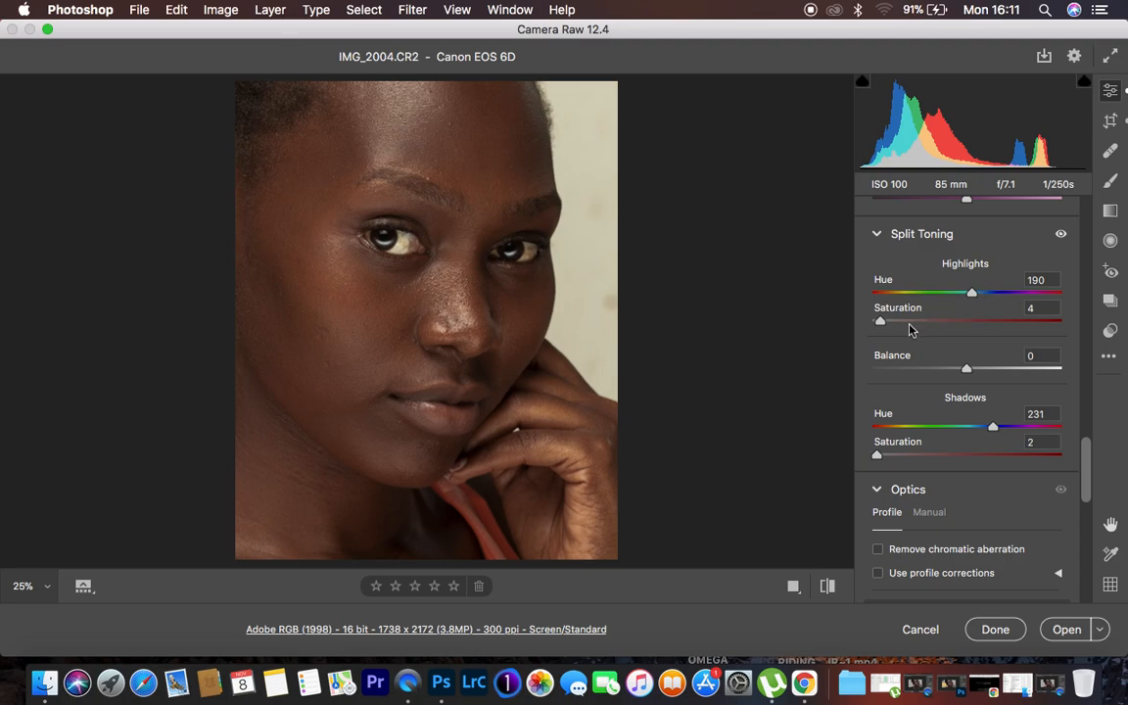
{"action": "left_click_drag", "start_coordinate": [882, 322], "coordinate": [947, 321]}
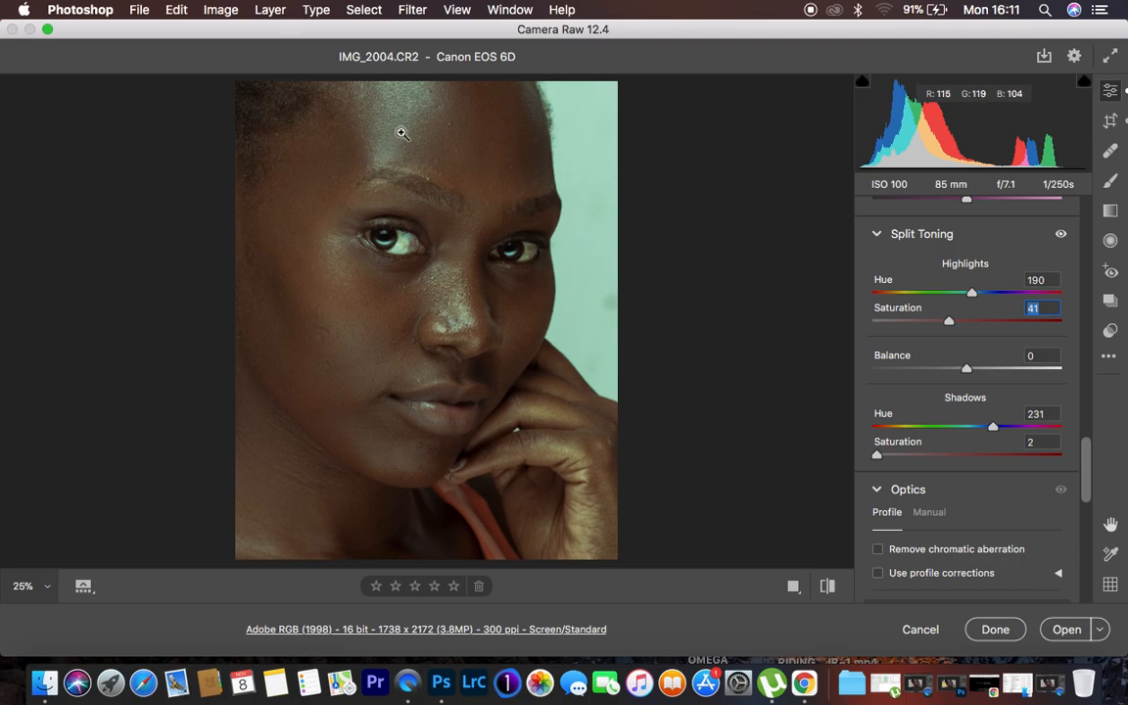
{"action": "left_click_drag", "start_coordinate": [949, 321], "coordinate": [885, 324]}
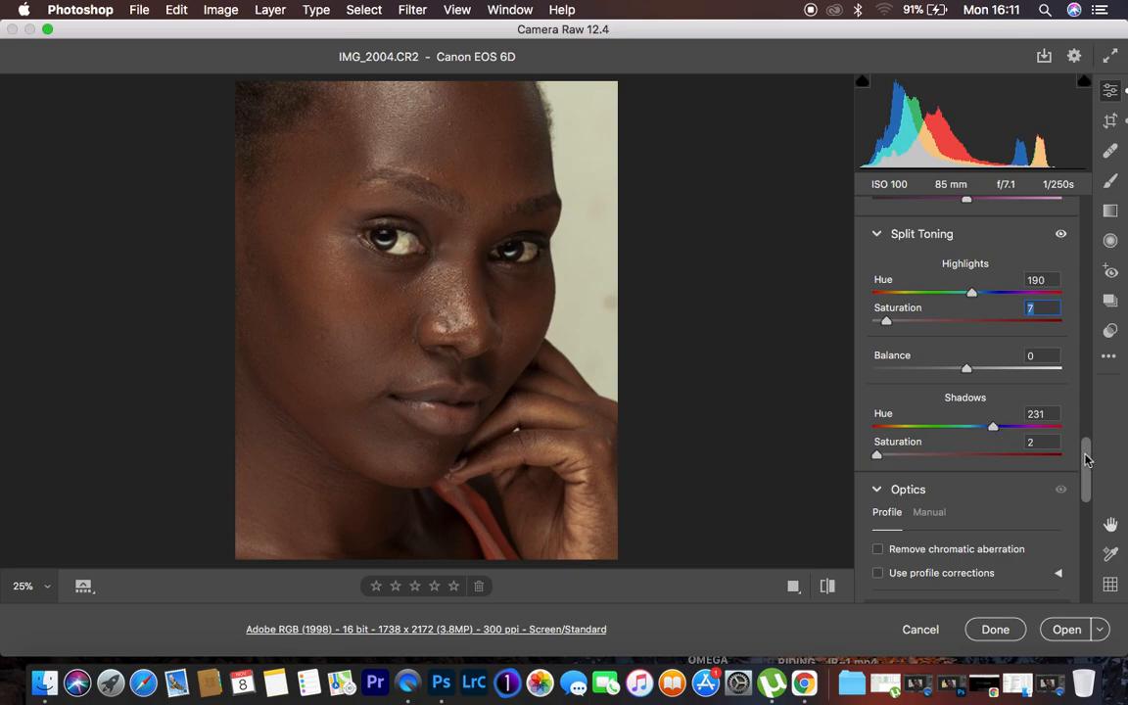
Step: Compare the portrait before and after the raw adjustments, and open the adjusted image in Photoshop
{"action": "left_click", "coordinate": [826, 586]}
{"action": "left_click", "coordinate": [826, 586]}
{"action": "left_click", "coordinate": [827, 585]}
{"action": "left_click", "coordinate": [826, 586]}
{"action": "left_click", "coordinate": [1064, 631]}
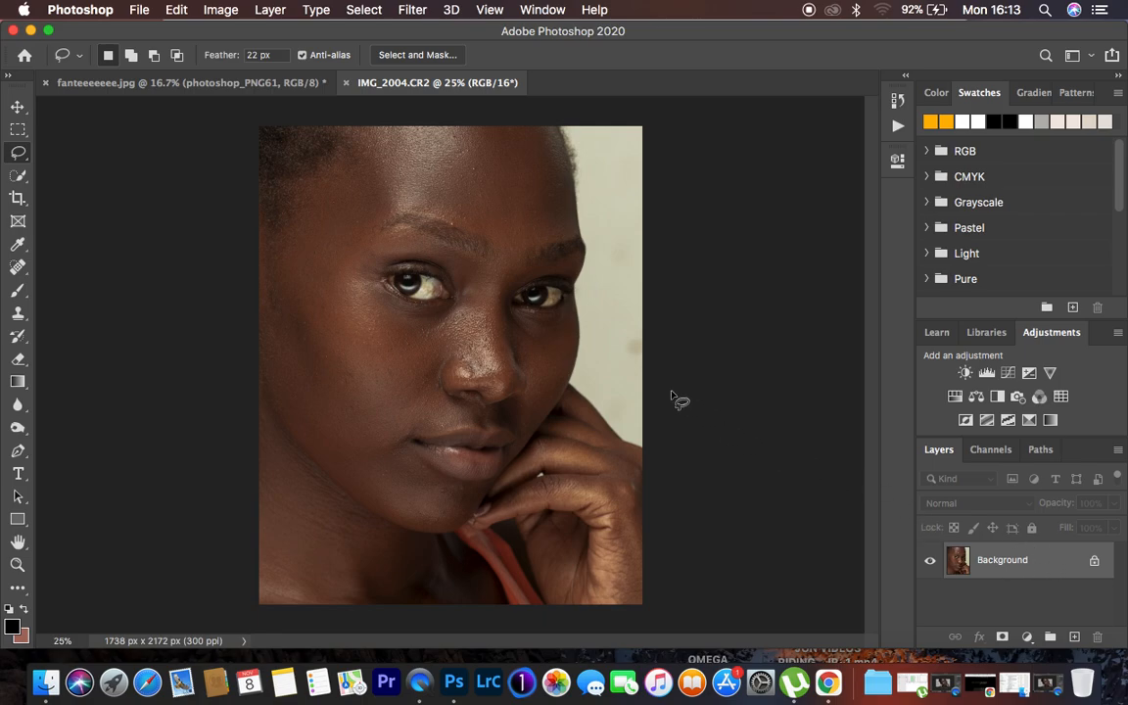
Step: Duplicate the background twice and rename the lower copy LOW FREQ and the upper copy HIGH FREQ
{"action": "key", "text": "super+j"}
{"action": "key", "text": "super+j"}
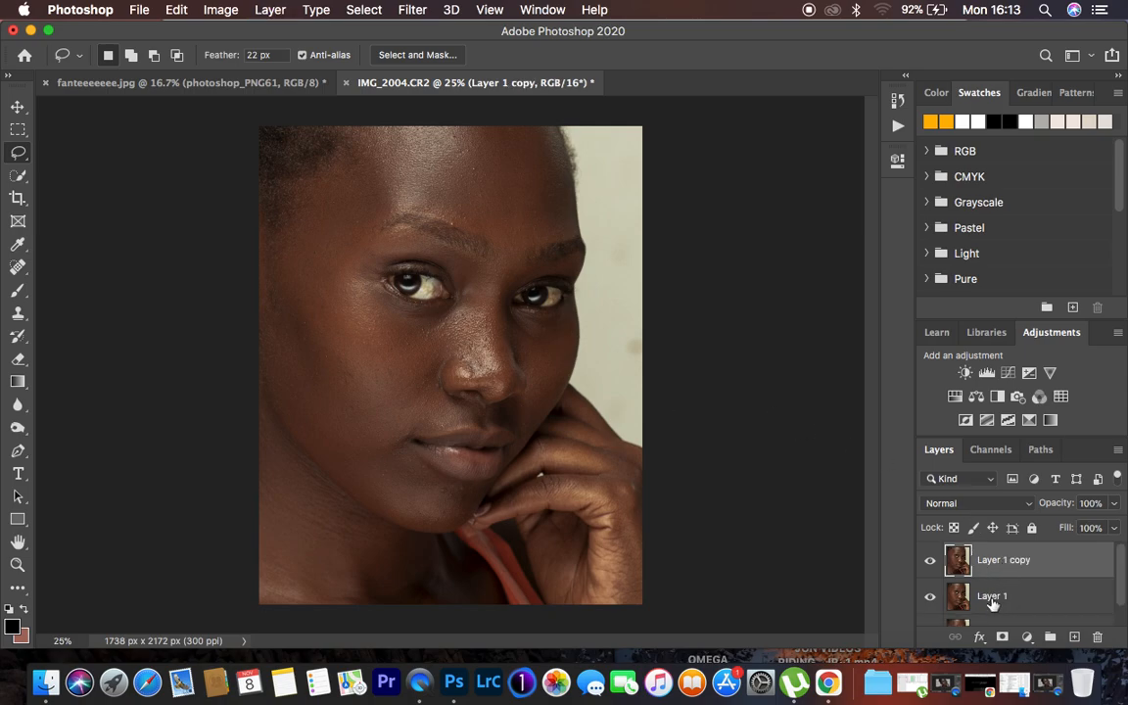
{"action": "double_click", "coordinate": [991, 596]}
{"action": "type", "text": "LOW FREQ"}
{"action": "double_click", "coordinate": [1004, 559]}
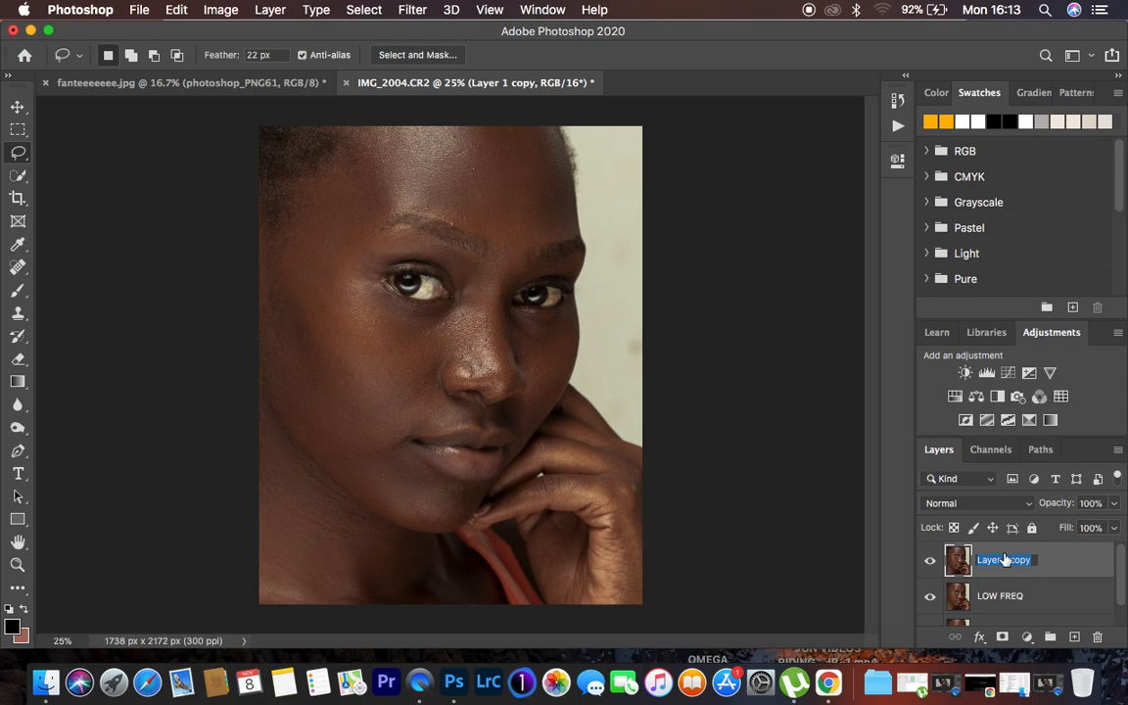
{"action": "type", "text": "HIGH FREQ"}
{"action": "key", "text": "Return"}
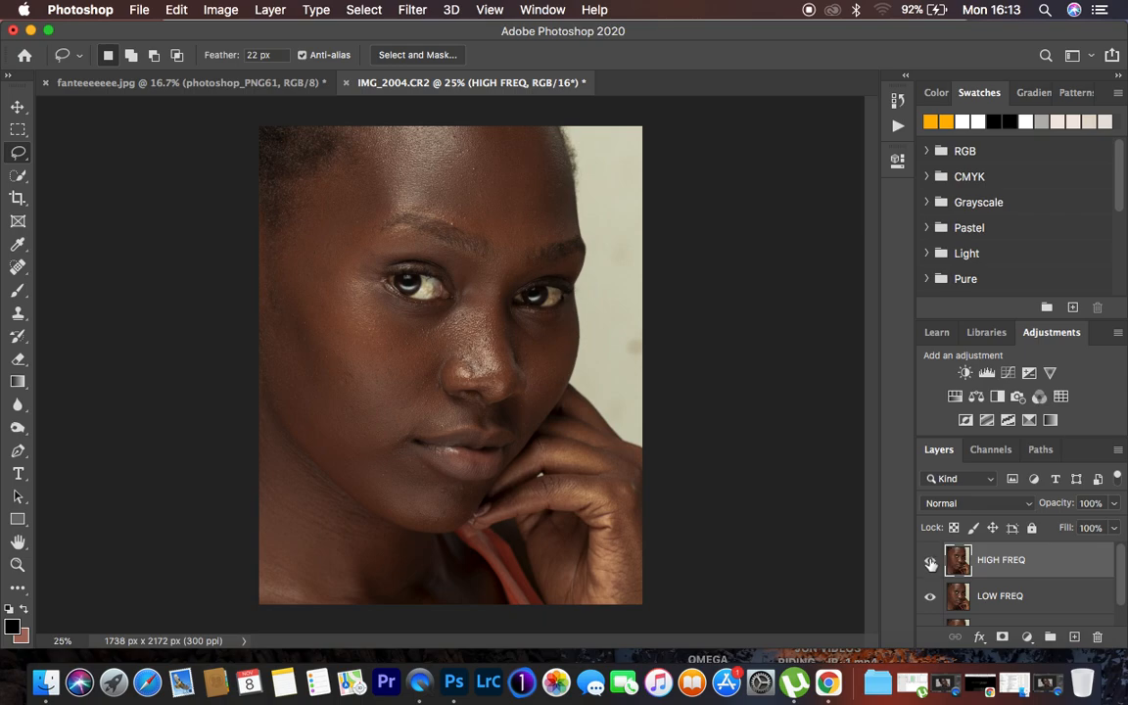
Step: Hide the HIGH FREQ layer and start a Gaussian Blur on the LOW FREQ layer with the radius at 0.1 pixels
{"action": "left_click", "coordinate": [930, 561]}
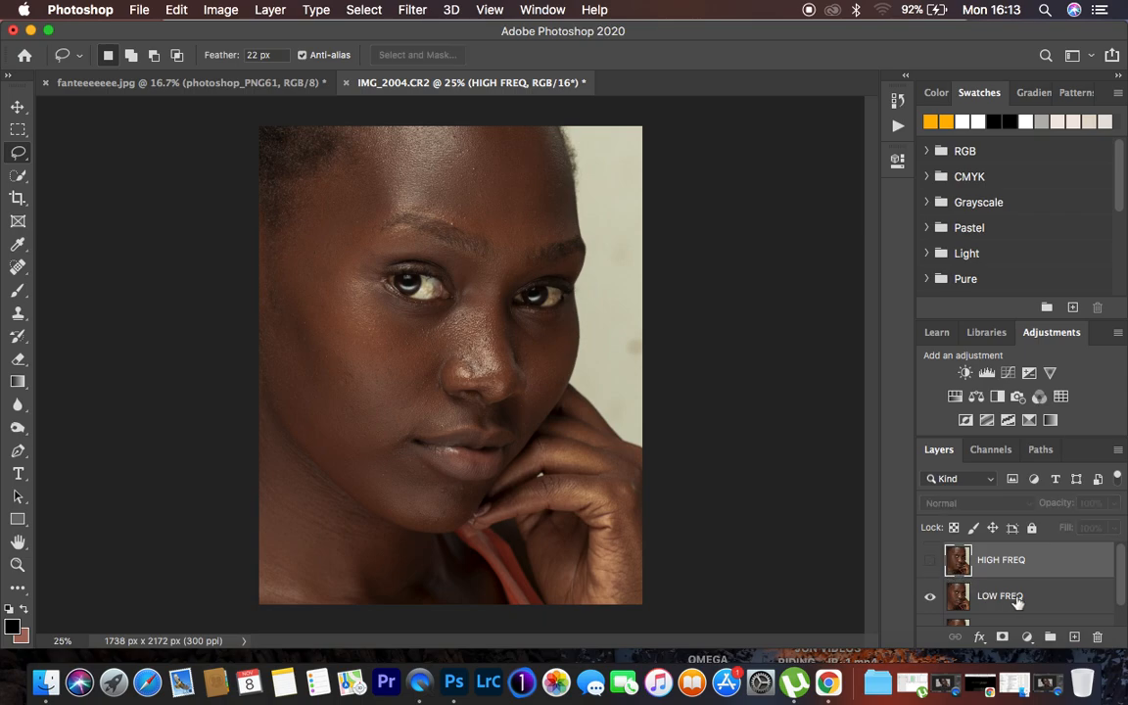
{"action": "left_click", "coordinate": [1023, 601]}
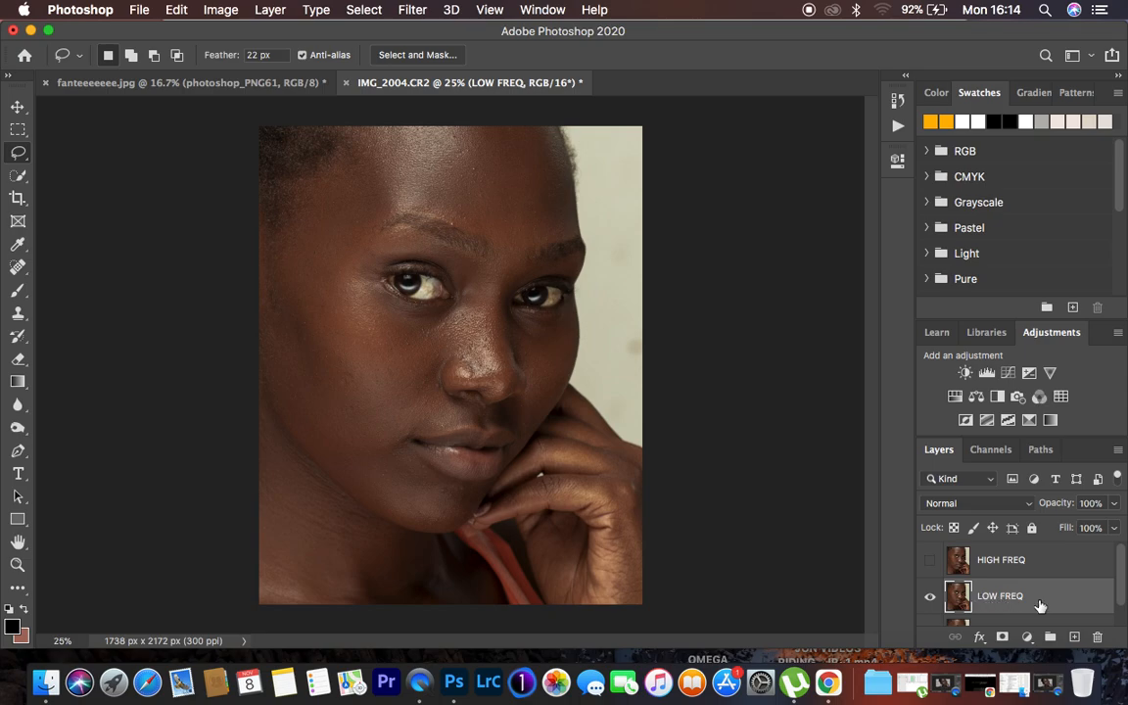
{"action": "left_click", "coordinate": [411, 11]}
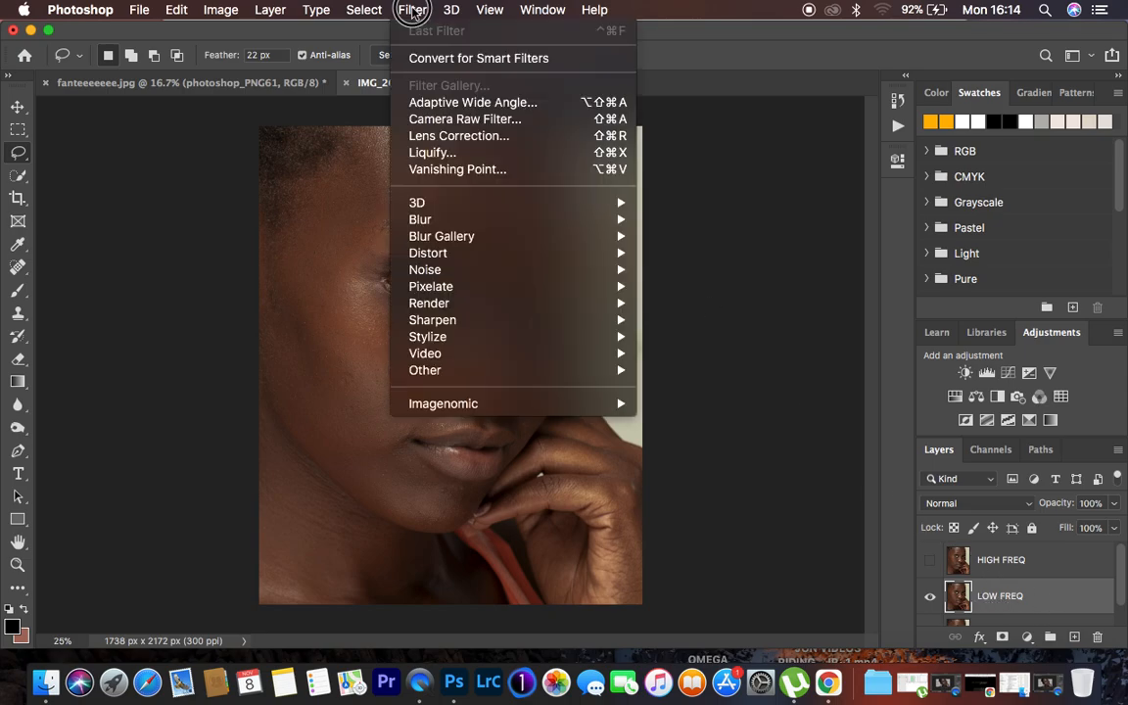
{"action": "mouse_move", "coordinate": [471, 224]}
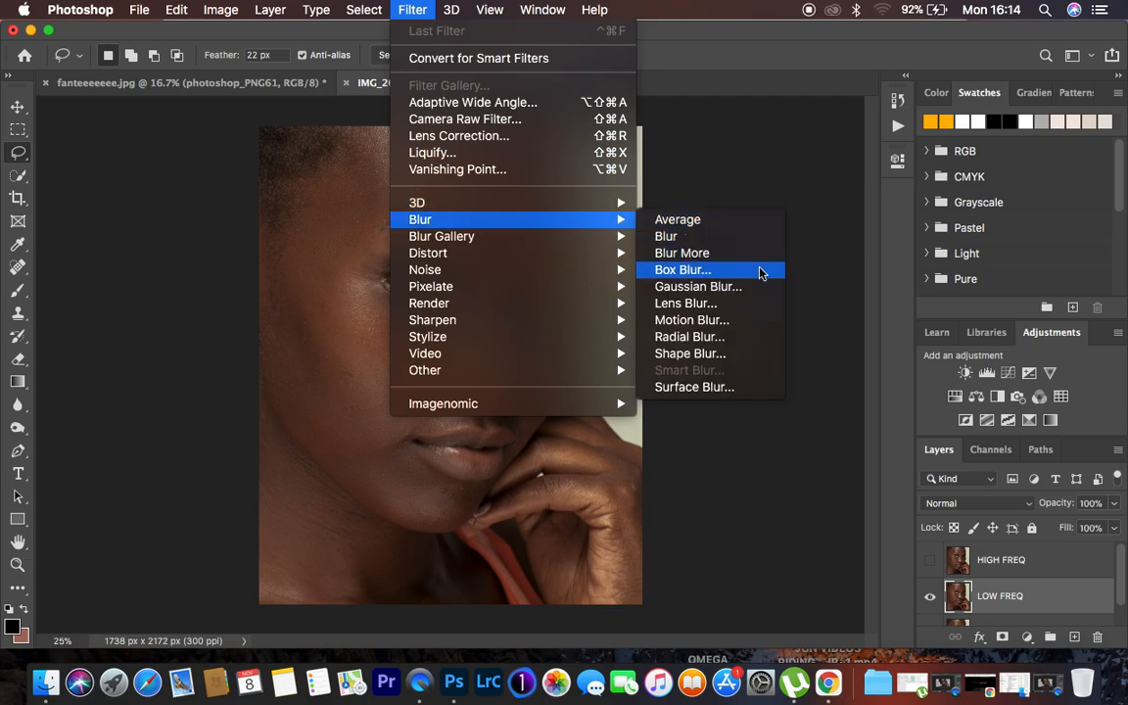
{"action": "left_click", "coordinate": [741, 290]}
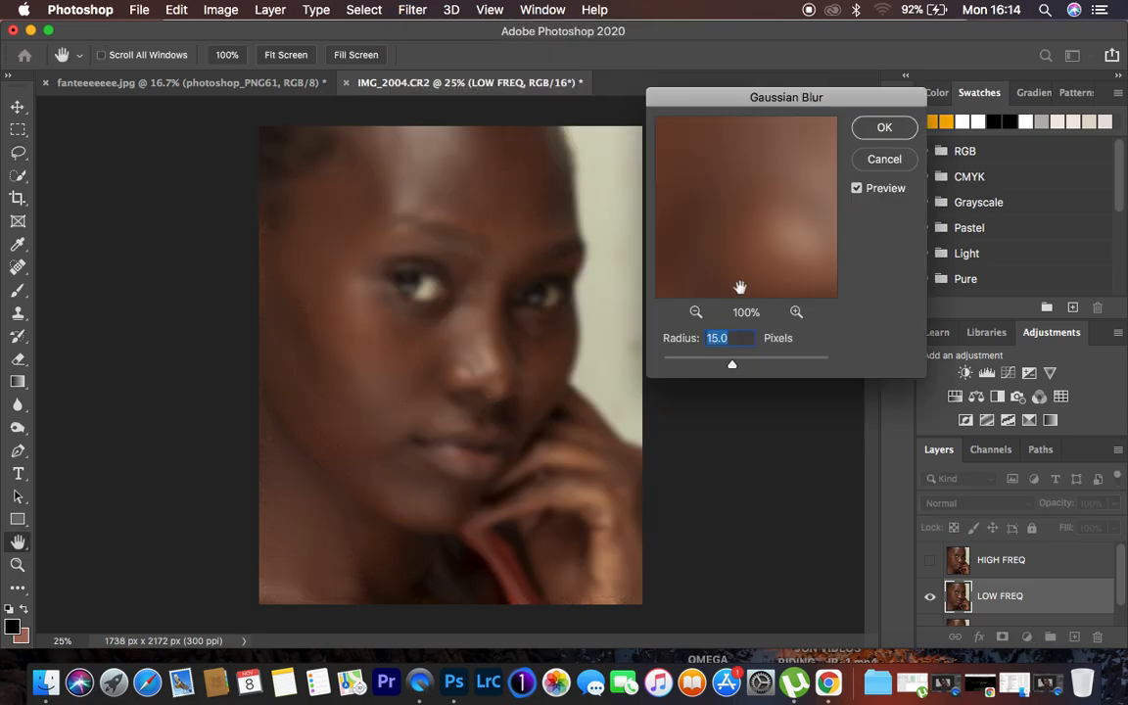
{"action": "left_click_drag", "start_coordinate": [734, 367], "coordinate": [658, 363]}
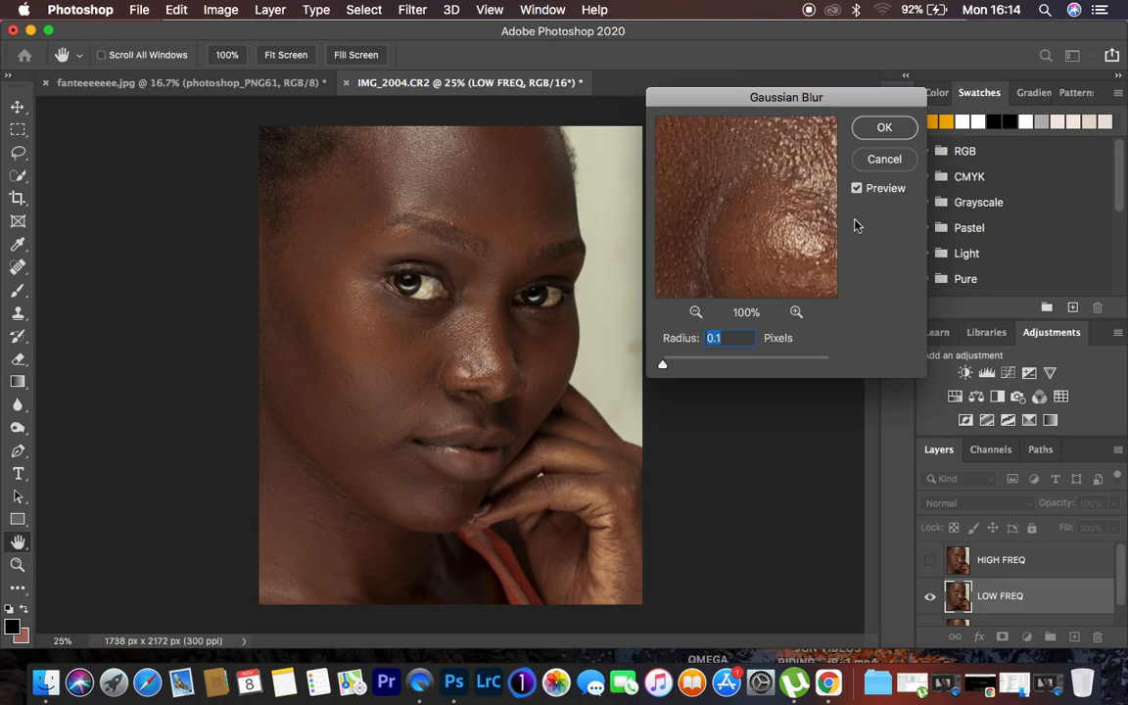
Step: Examine the skin texture on the nose, forehead, cheeks and around the mouth in the Gaussian Blur preview
{"action": "left_click", "coordinate": [695, 312]}
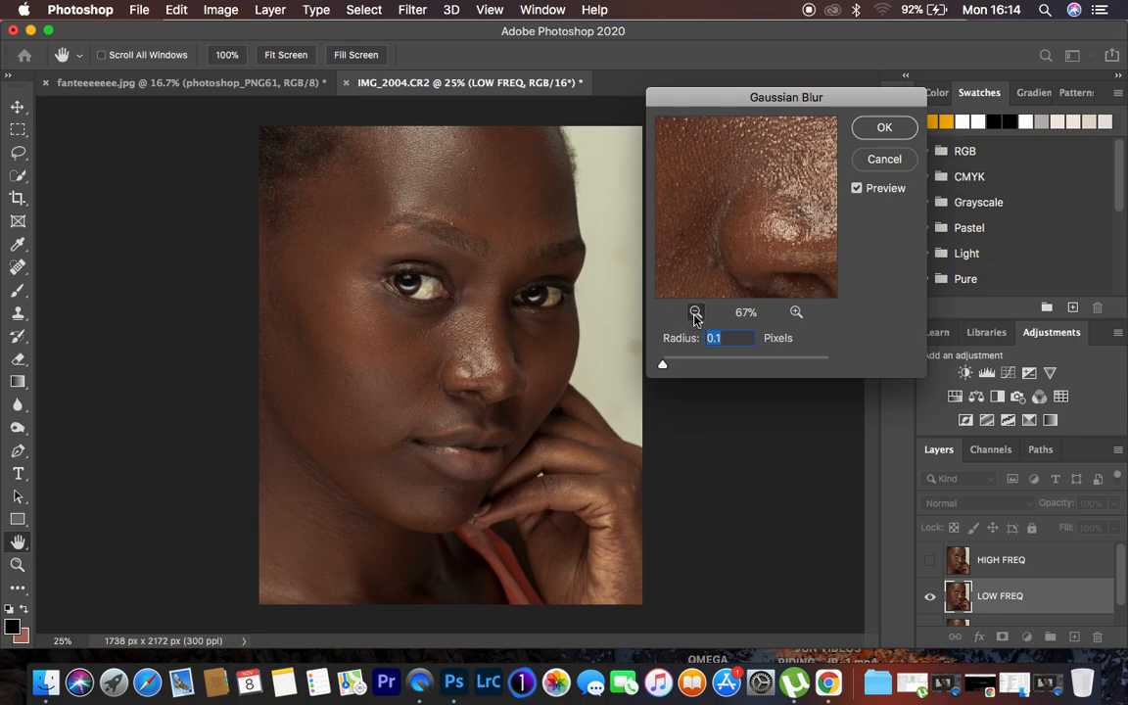
{"action": "left_click", "coordinate": [695, 312]}
{"action": "left_click_drag", "start_coordinate": [788, 189], "coordinate": [705, 244]}
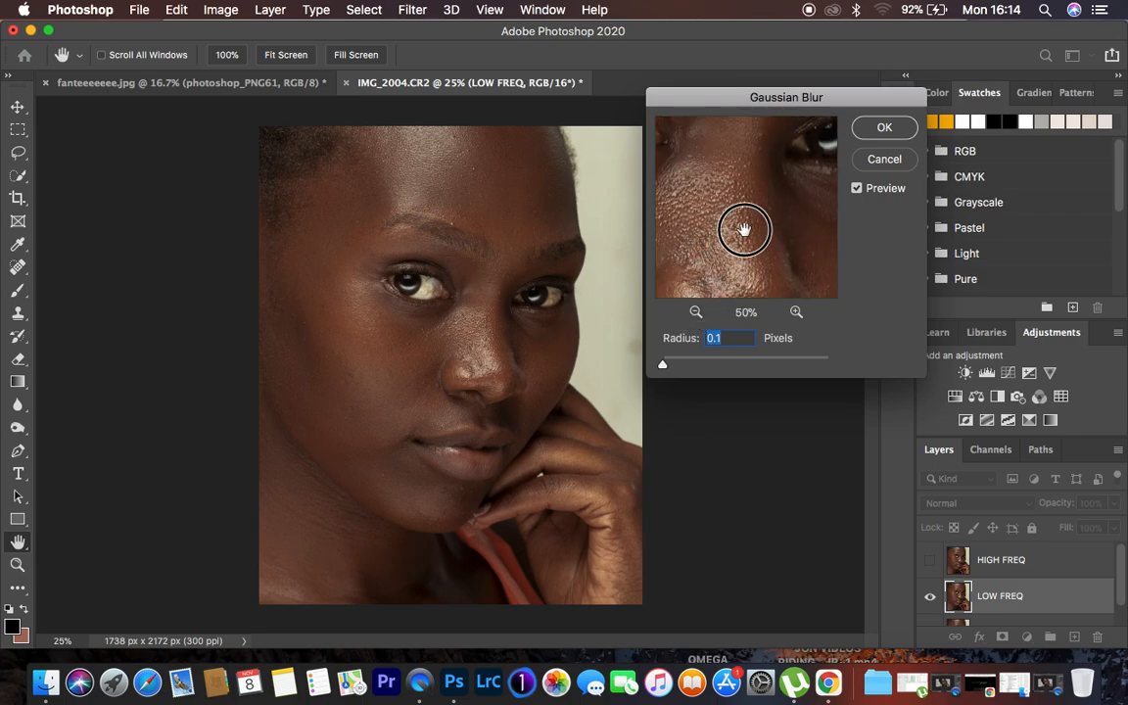
{"action": "left_click", "coordinate": [486, 332]}
{"action": "left_click", "coordinate": [455, 179]}
{"action": "left_click", "coordinate": [419, 164]}
{"action": "left_click", "coordinate": [493, 326]}
{"action": "left_click", "coordinate": [391, 318]}
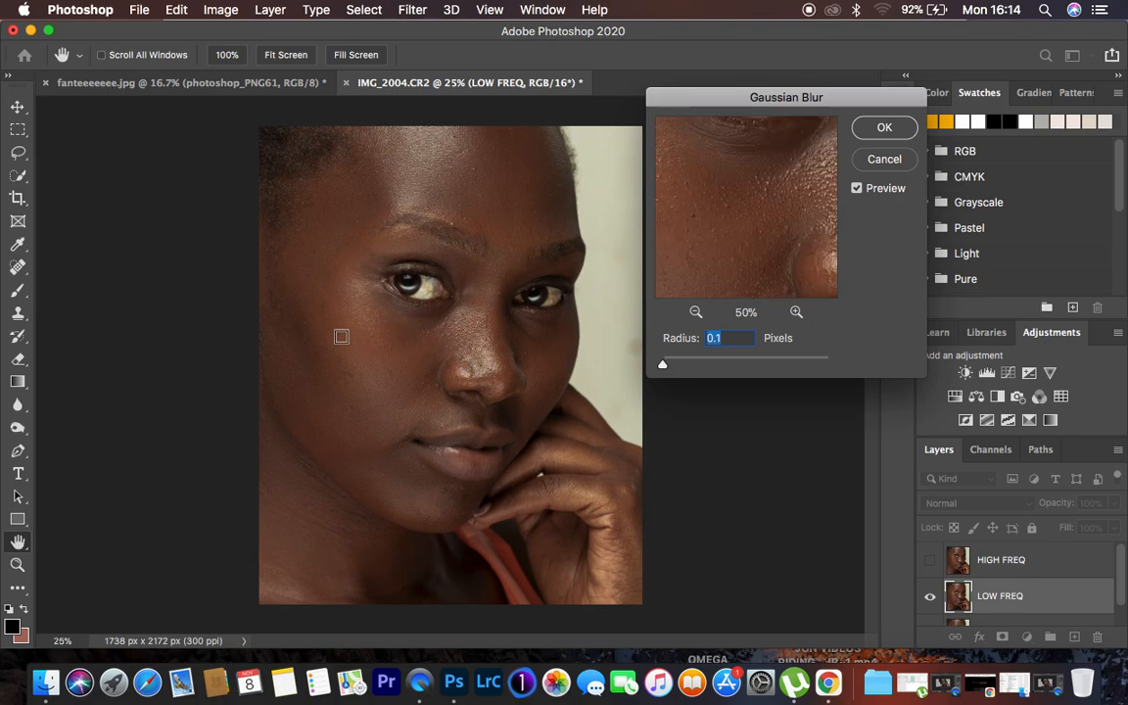
{"action": "left_click", "coordinate": [338, 328]}
{"action": "left_click", "coordinate": [315, 278]}
{"action": "left_click", "coordinate": [348, 387]}
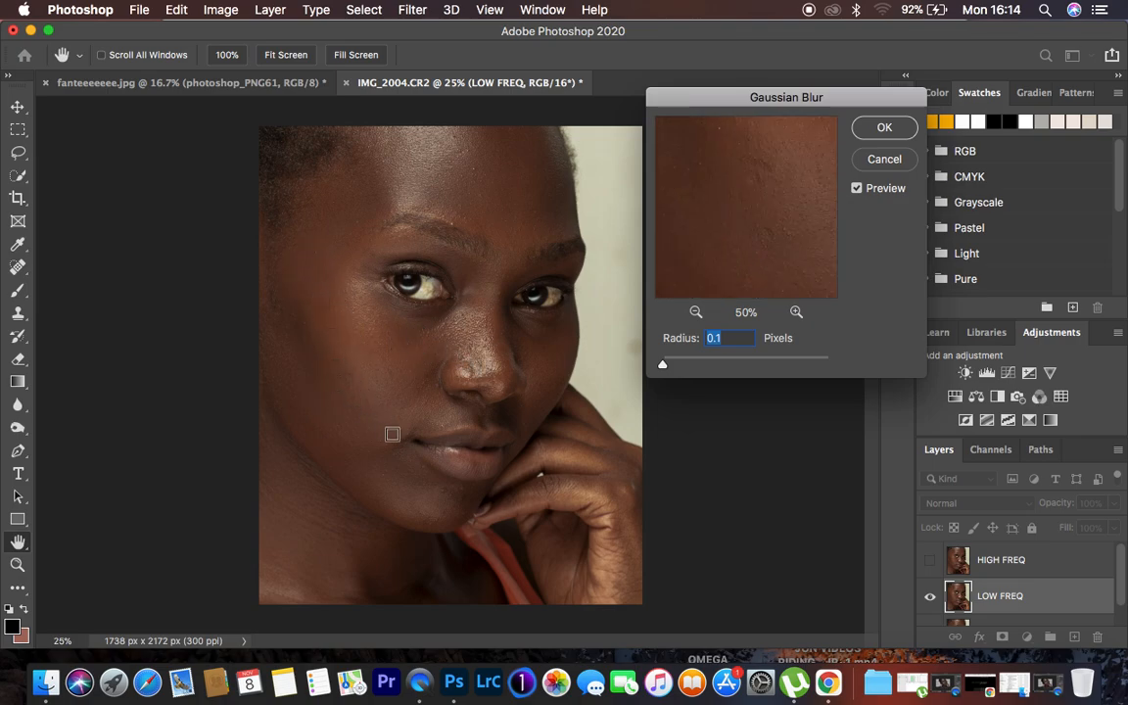
{"action": "left_click", "coordinate": [416, 437]}
{"action": "left_click", "coordinate": [503, 376]}
{"action": "left_click", "coordinate": [482, 308]}
{"action": "left_click", "coordinate": [446, 296]}
{"action": "left_click", "coordinate": [439, 293]}
{"action": "left_click", "coordinate": [477, 320]}
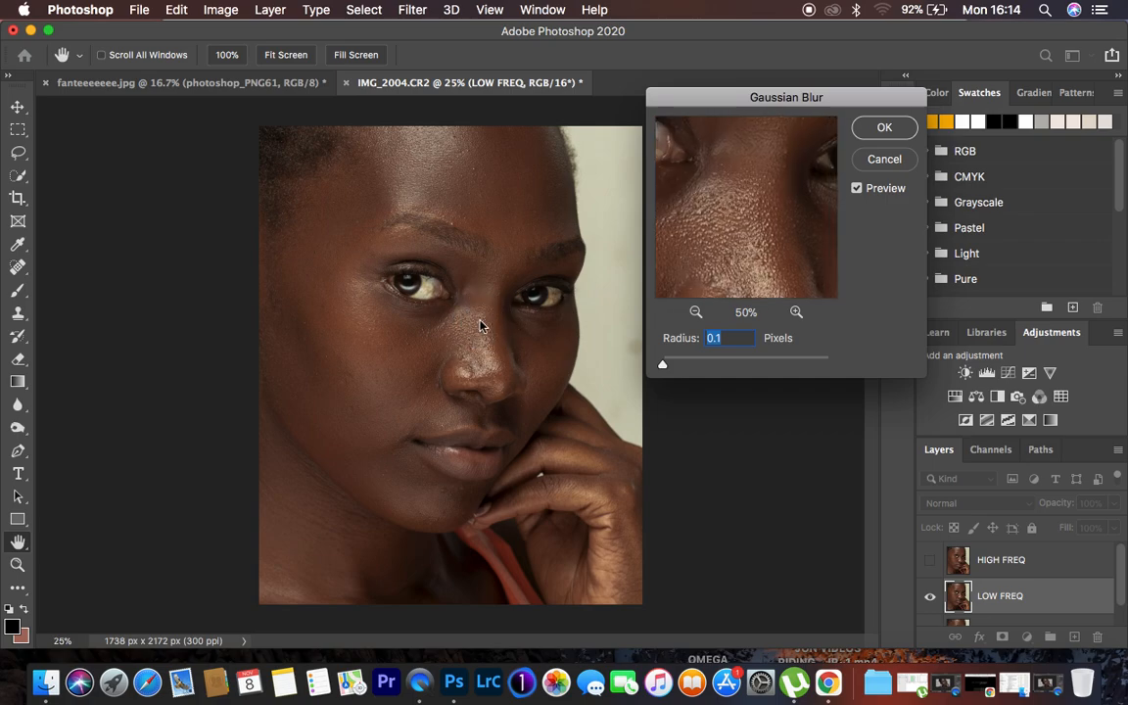
{"action": "left_click", "coordinate": [796, 311]}
{"action": "left_click_drag", "start_coordinate": [749, 234], "coordinate": [751, 189]}
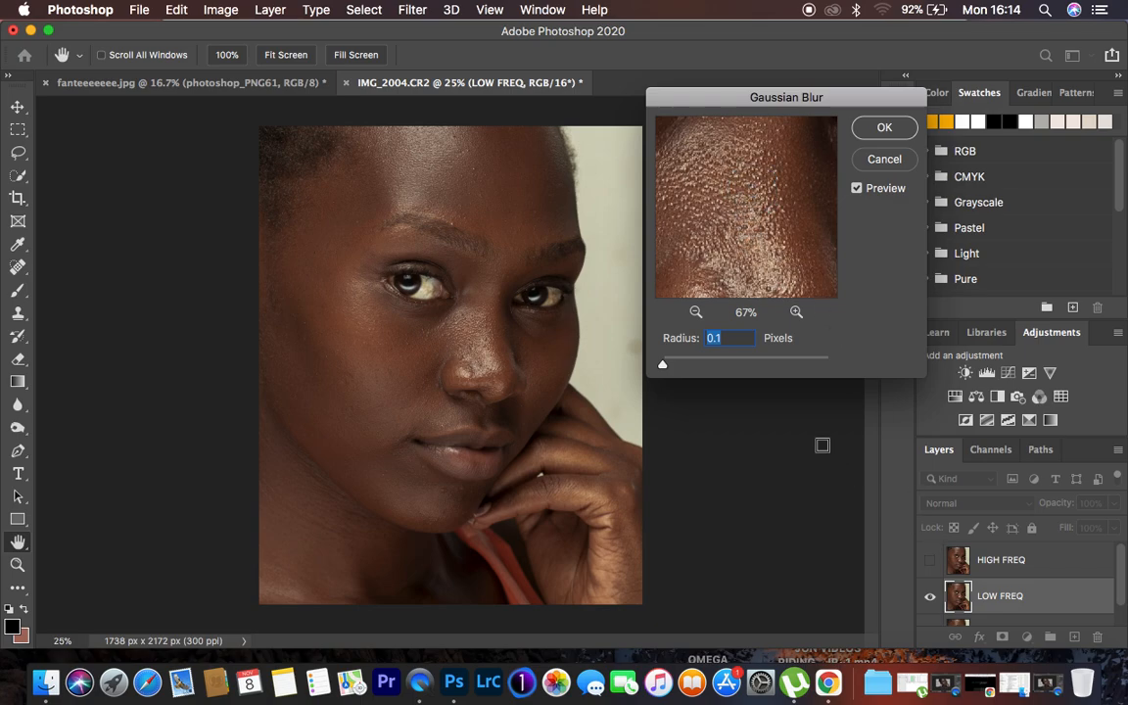
Step: Raise the Gaussian Blur radius to 7.0 pixels, check the blurred skin texture, and apply it to the LOW FREQ layer
{"action": "left_click_drag", "start_coordinate": [665, 366], "coordinate": [711, 366]}
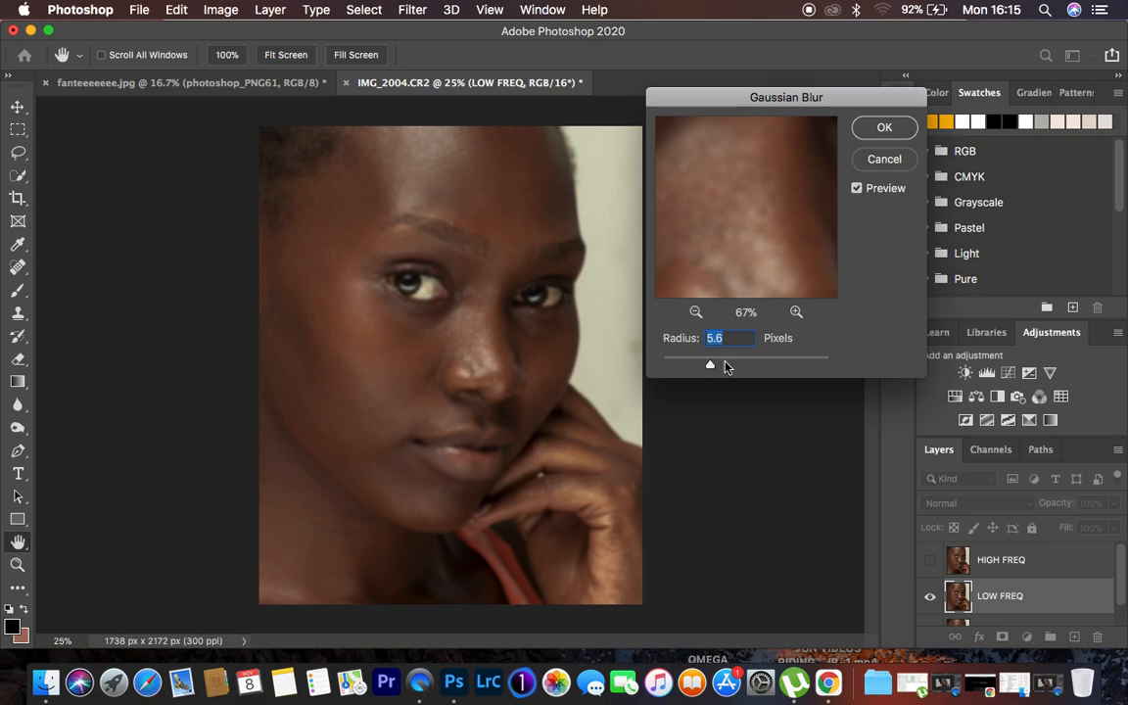
{"action": "left_click_drag", "start_coordinate": [712, 365], "coordinate": [715, 364]}
{"action": "left_click_drag", "start_coordinate": [765, 252], "coordinate": [853, 442]}
{"action": "left_click_drag", "start_coordinate": [735, 184], "coordinate": [735, 267]}
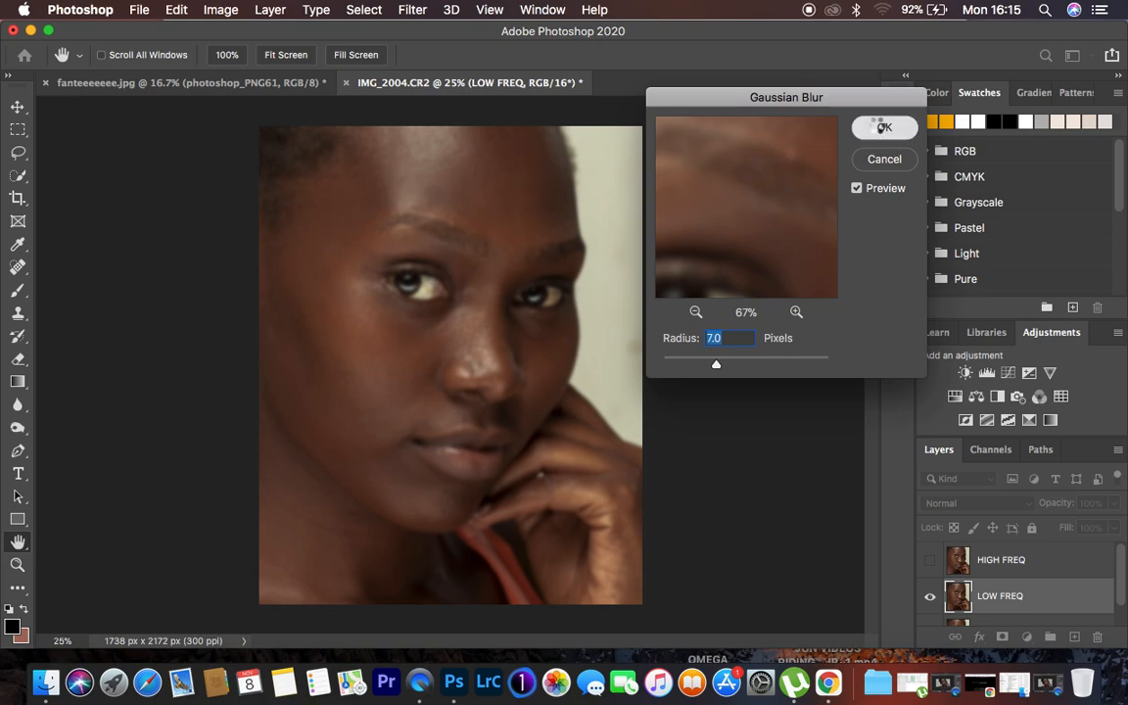
{"action": "left_click", "coordinate": [883, 127]}
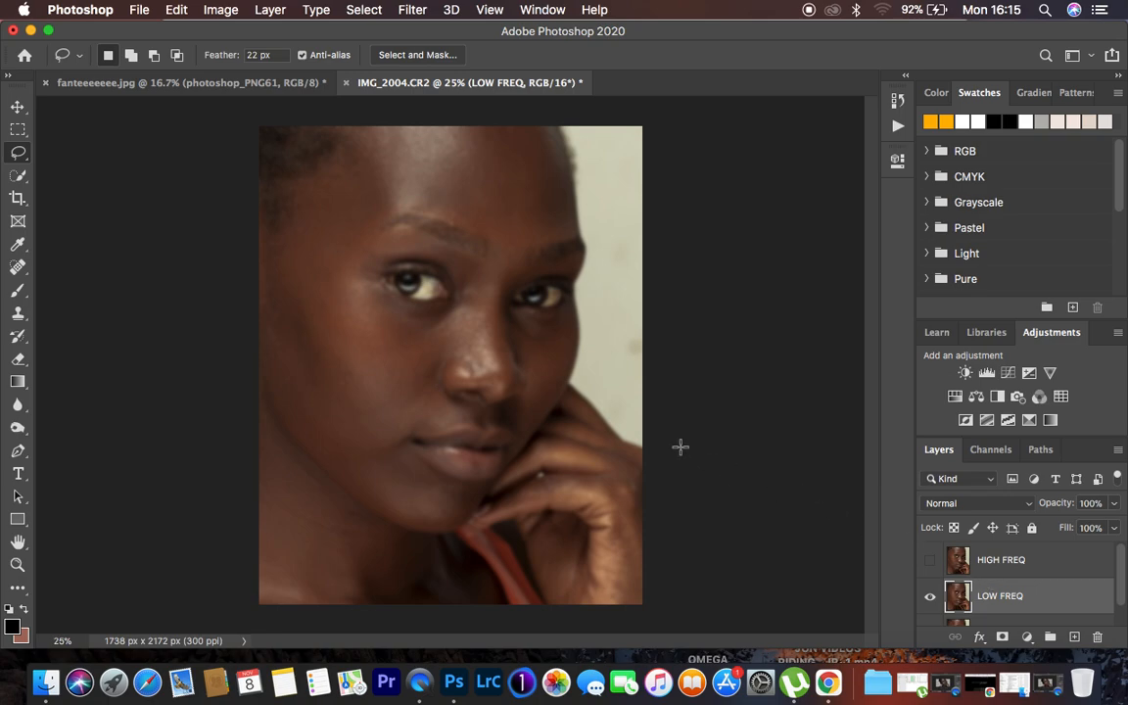
Step: Examine the blurred skin on the LOW FREQ layer up close
{"action": "key", "text": "super+plus"}
{"action": "key", "text": "super+plus"}
{"action": "key", "text": "super+plus"}
{"action": "key", "text": "super+plus"}
{"action": "key", "text": "super+minus"}
{"action": "key", "text": "super+minus"}
{"action": "key", "text": "super+minus"}
{"action": "key", "text": "super+minus"}
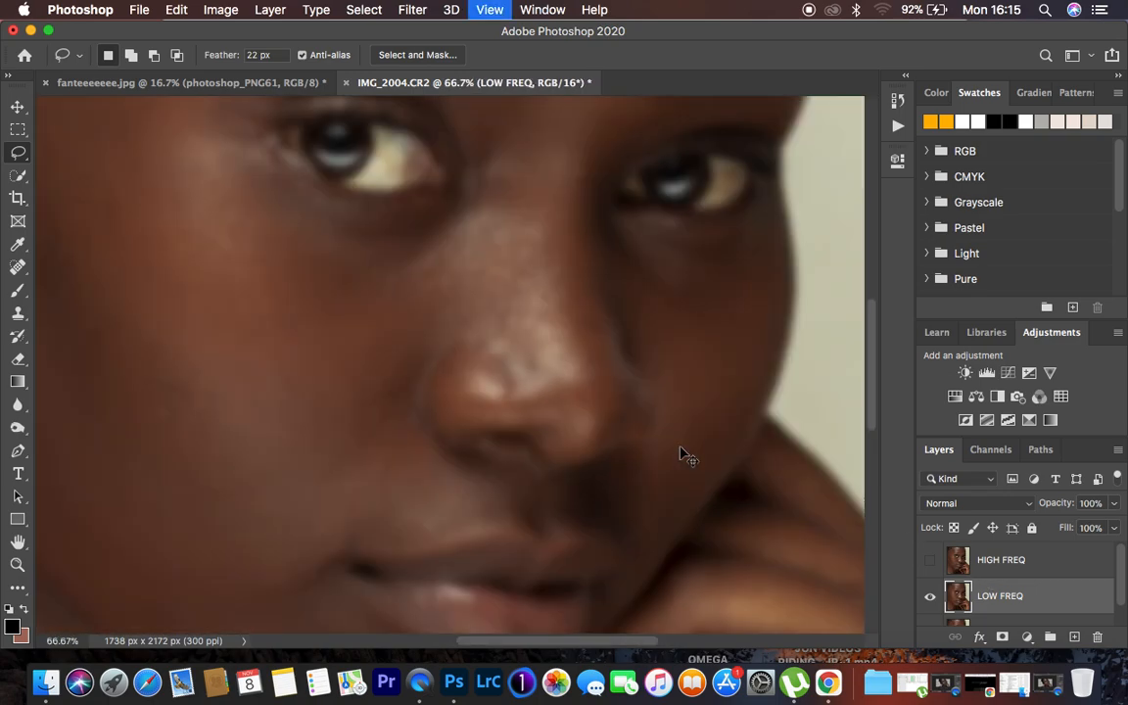
Step: Compare the blurred LOW FREQ skin at close range and in the full portrait view
{"action": "key", "text": "super+plus"}
{"action": "key", "text": "super+plus"}
{"action": "key", "text": "super+plus"}
{"action": "key", "text": "super+plus"}
{"action": "key", "text": "super+plus"}
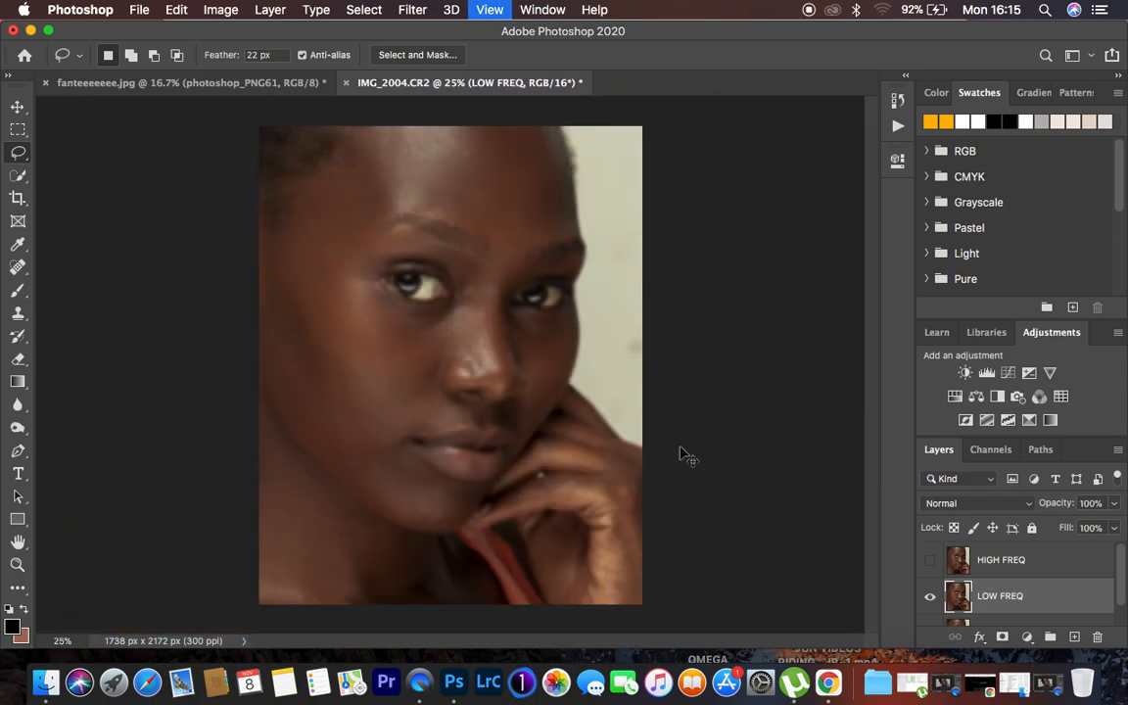
{"action": "key", "text": "super+minus"}
{"action": "key", "text": "super+minus"}
{"action": "key", "text": "super+minus"}
{"action": "key", "text": "super+minus"}
{"action": "key", "text": "super+minus"}
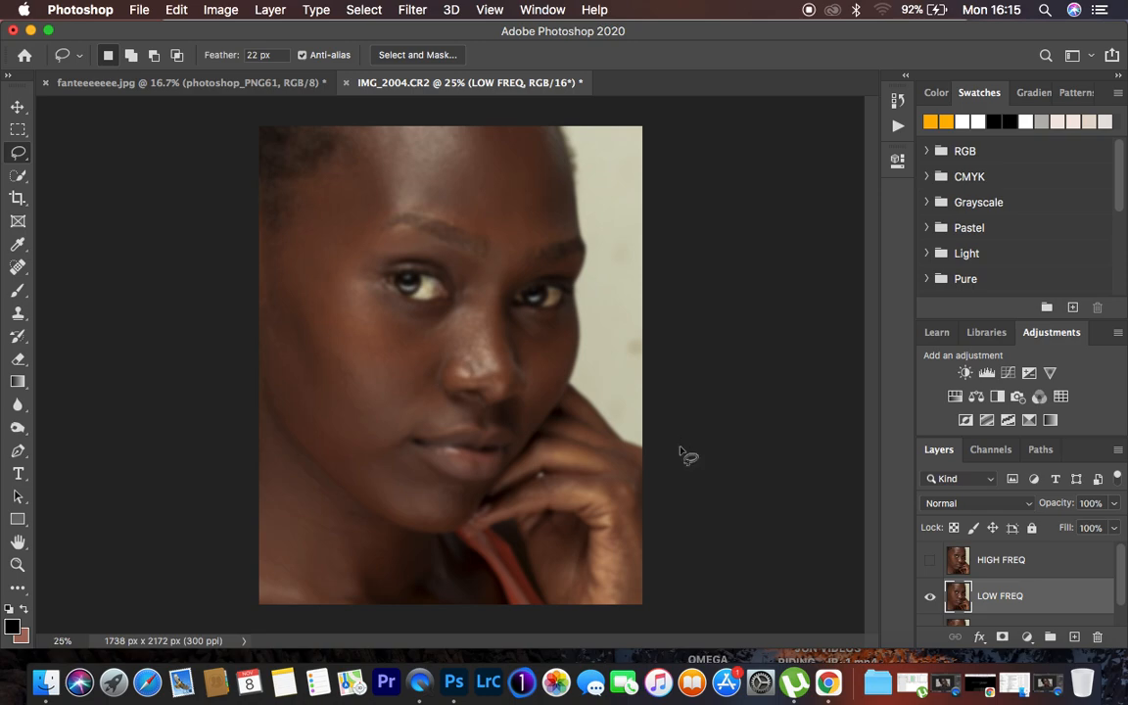
Step: Show the HIGH FREQ layer and start Apply Image on it with LOW FREQ as the source layer
{"action": "left_click", "coordinate": [1018, 560]}
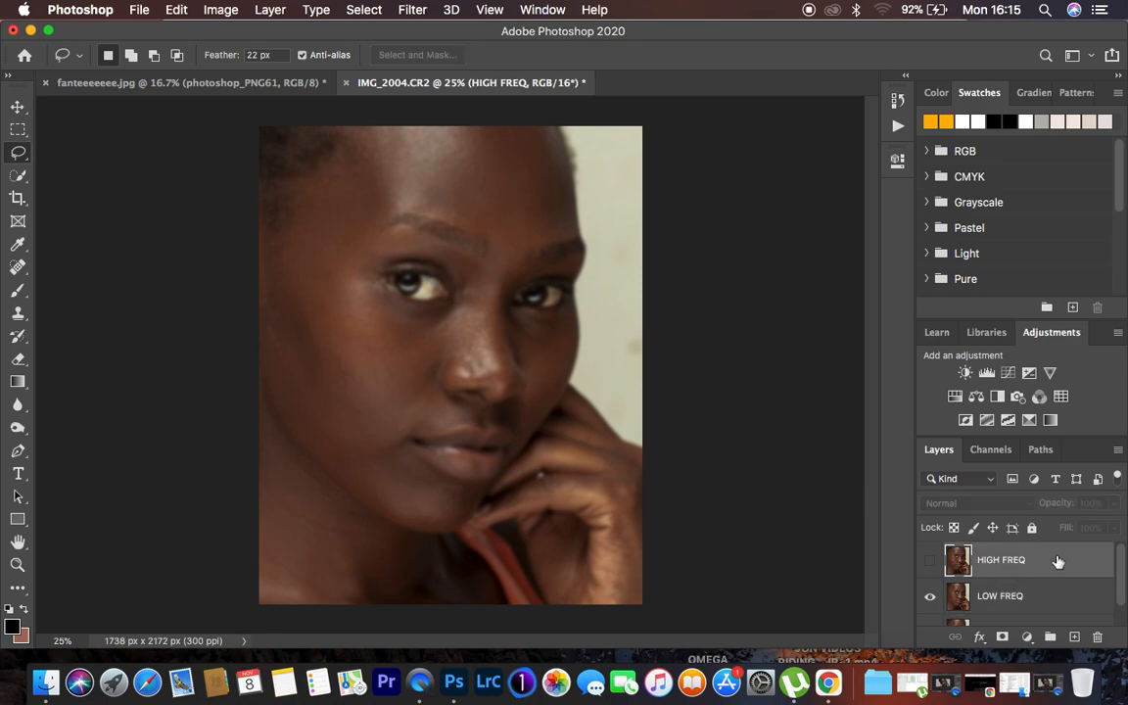
{"action": "left_click", "coordinate": [930, 562]}
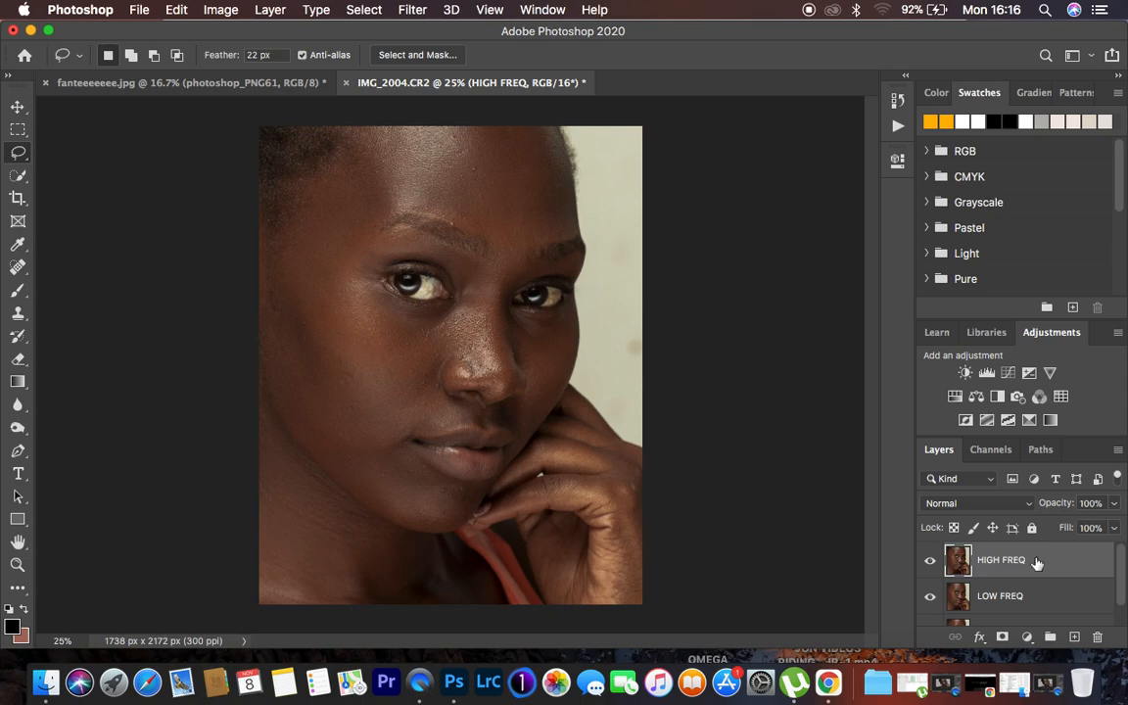
{"action": "left_click", "coordinate": [221, 11]}
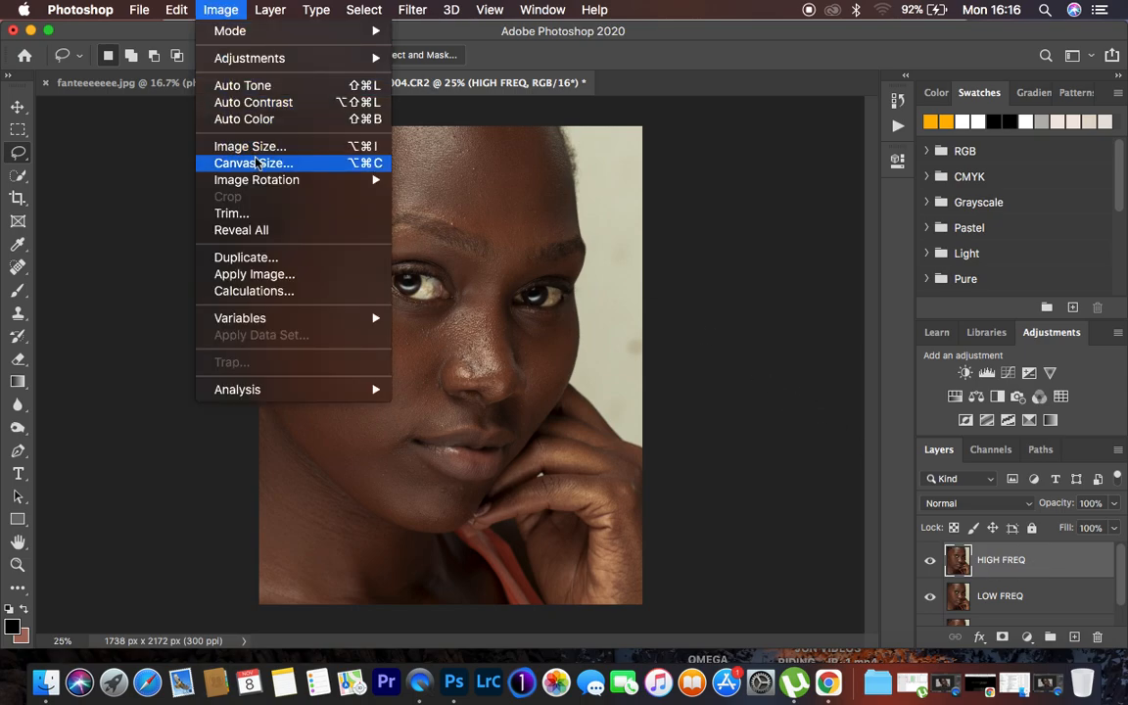
{"action": "left_click", "coordinate": [277, 277]}
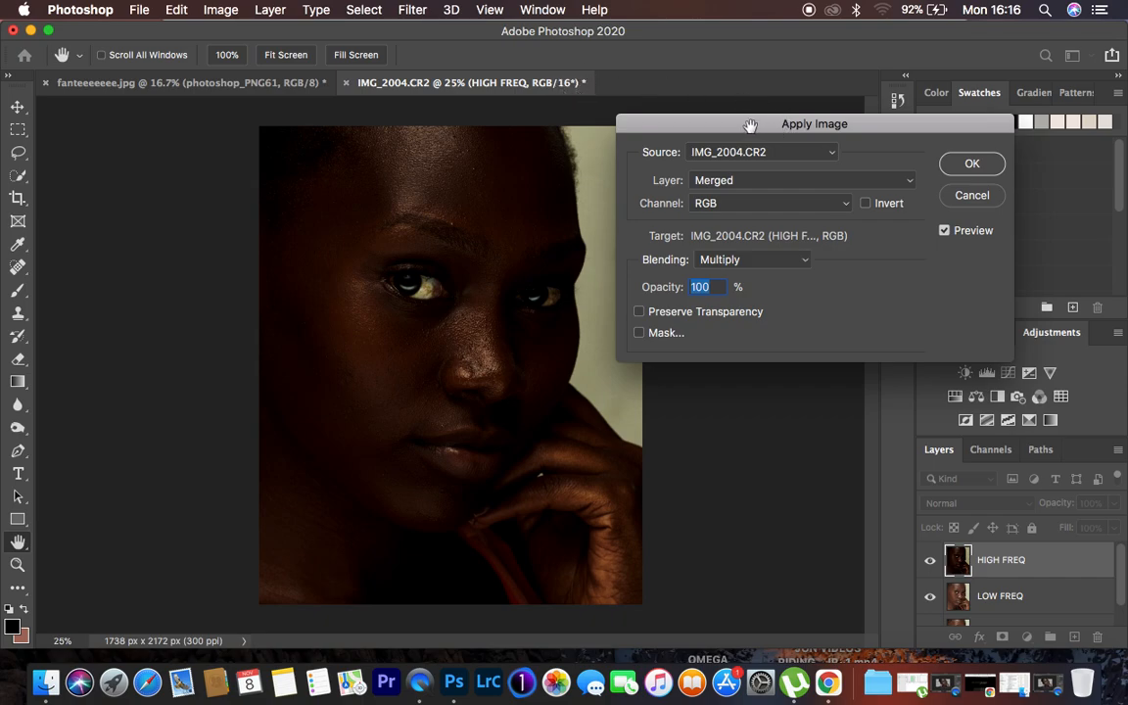
{"action": "left_click_drag", "start_coordinate": [775, 121], "coordinate": [709, 89]}
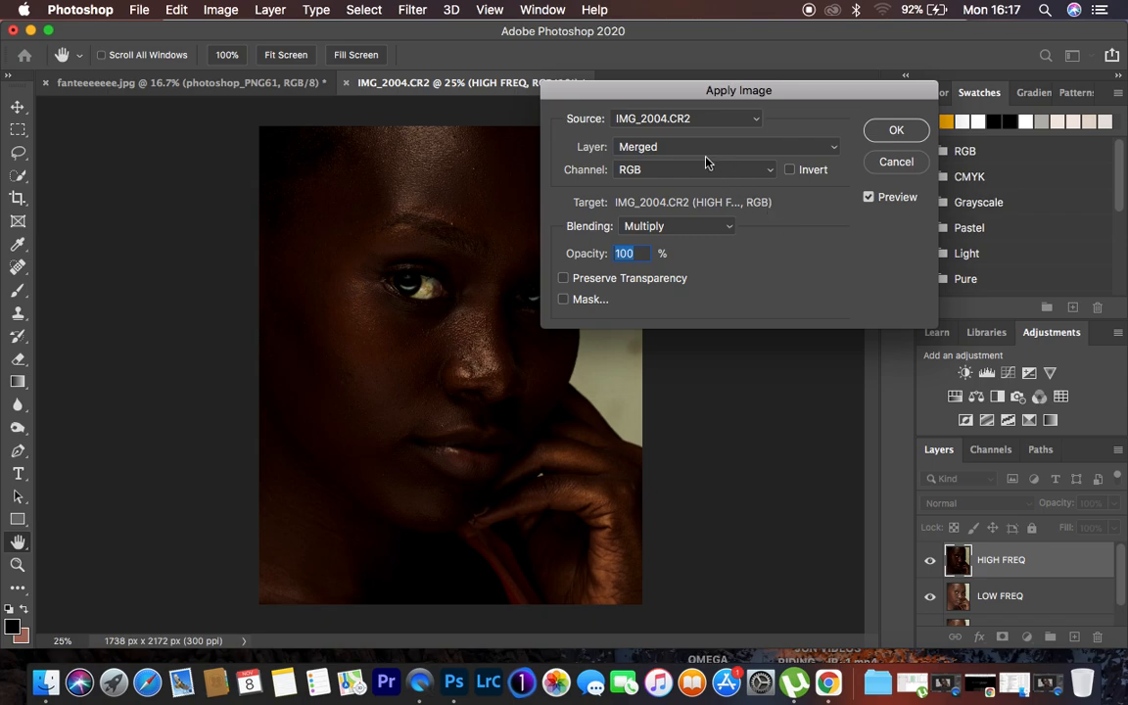
{"action": "left_click", "coordinate": [675, 147]}
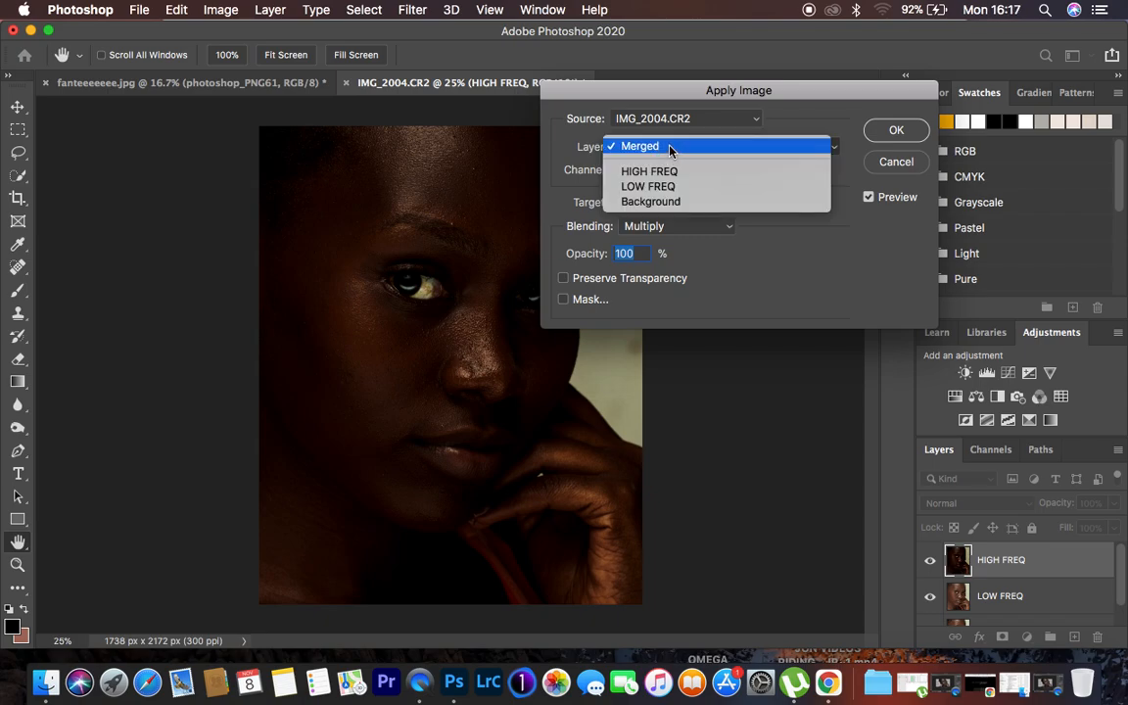
{"action": "left_click", "coordinate": [672, 186]}
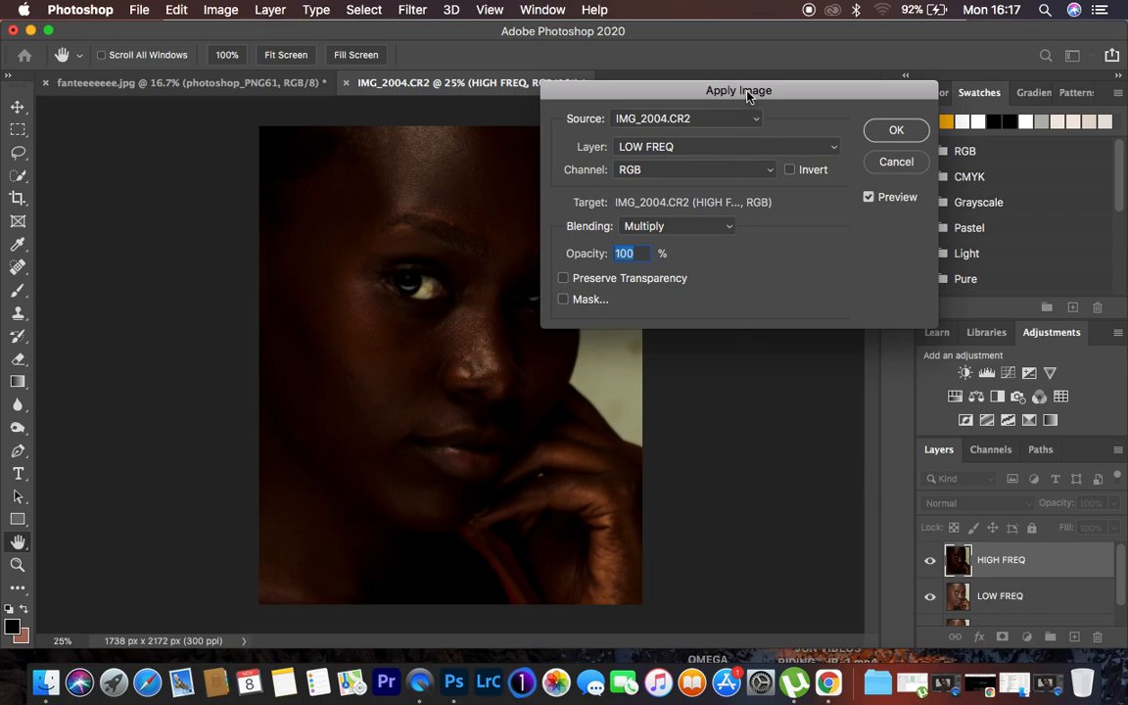
{"action": "left_click_drag", "start_coordinate": [675, 86], "coordinate": [683, 144]}
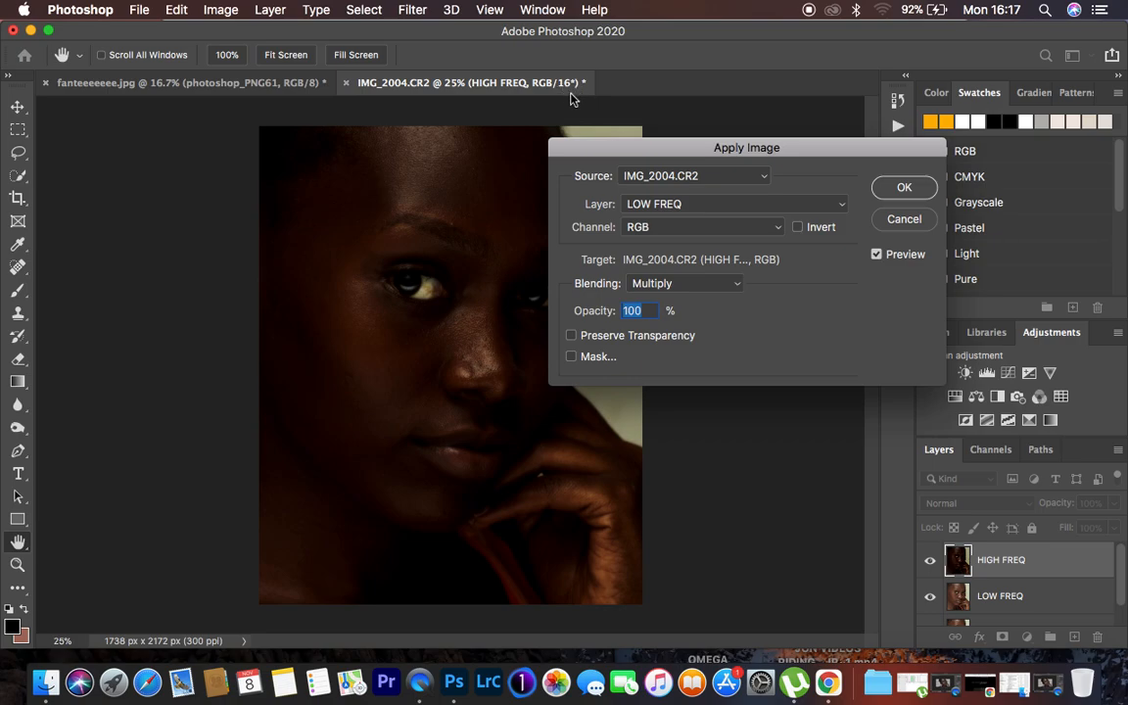
Step: Set the Apply Image blending to Add with Invert on, and check the extracted skin texture in the preview
{"action": "left_click", "coordinate": [664, 286]}
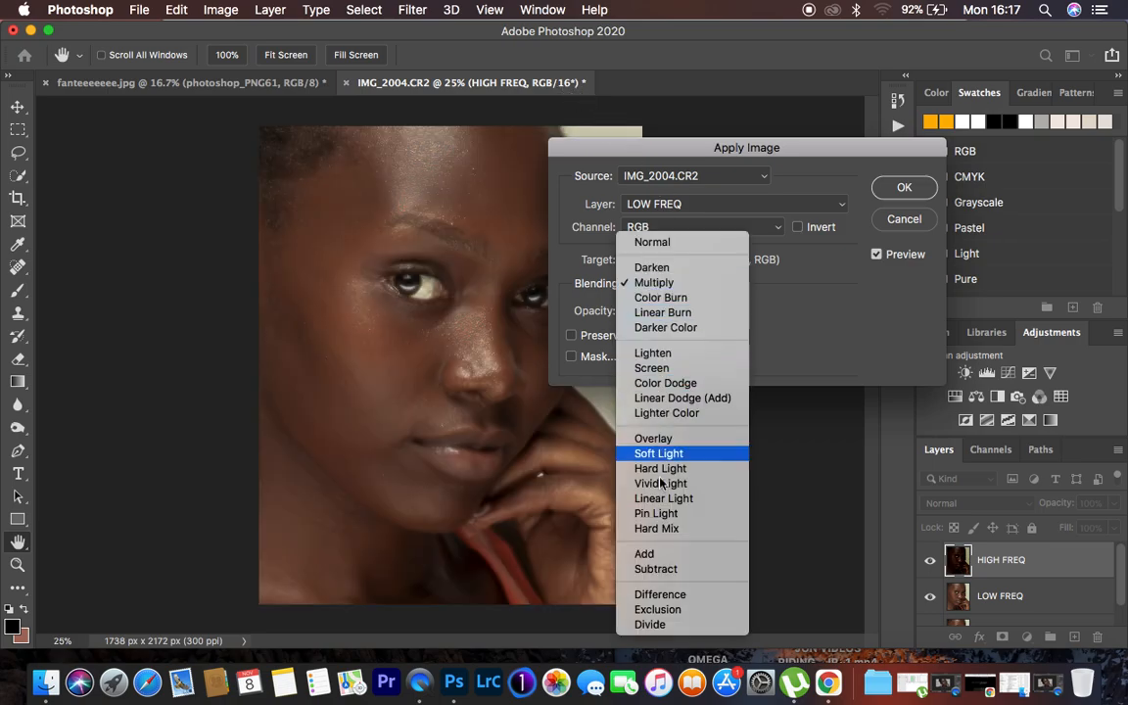
{"action": "left_click", "coordinate": [663, 557]}
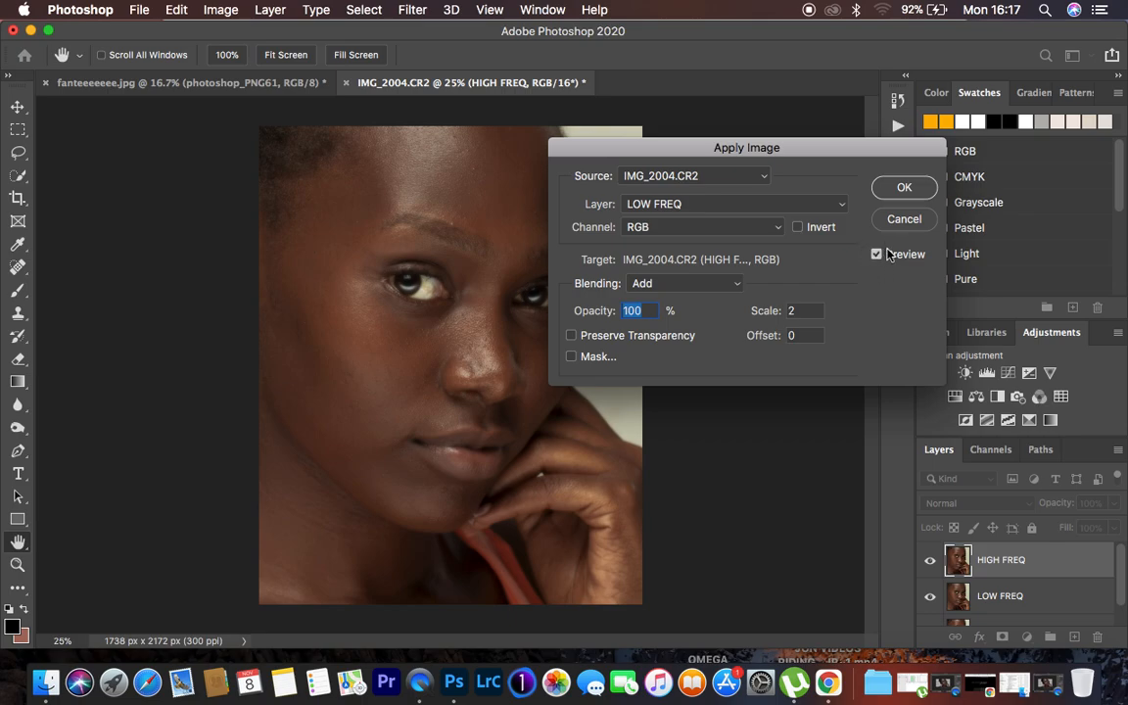
{"action": "left_click", "coordinate": [798, 228]}
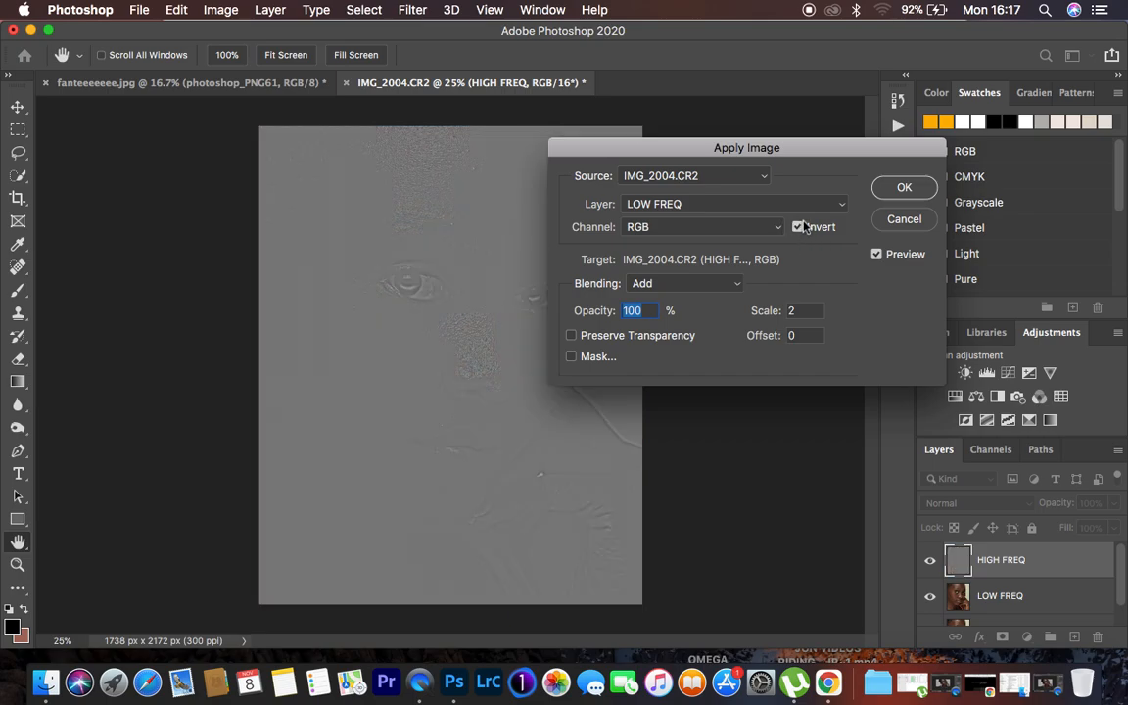
{"action": "key", "text": "super+equal"}
{"action": "key", "text": "super+equal"}
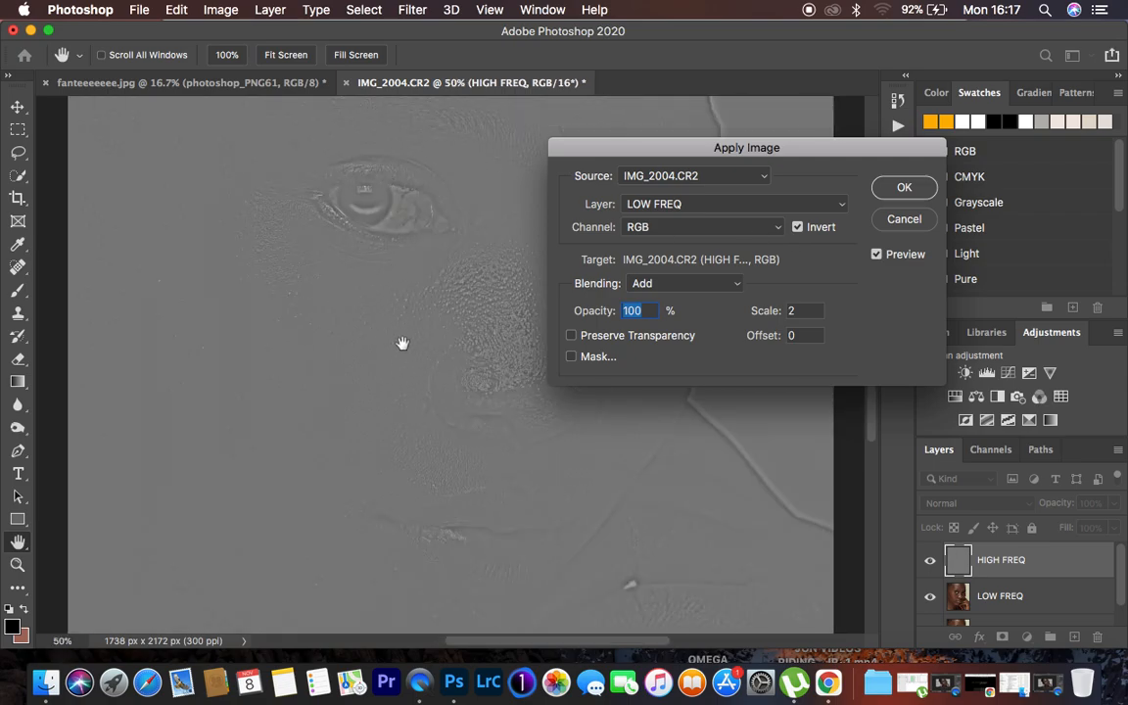
{"action": "key", "text": "super+minus"}
{"action": "key", "text": "super+minus"}
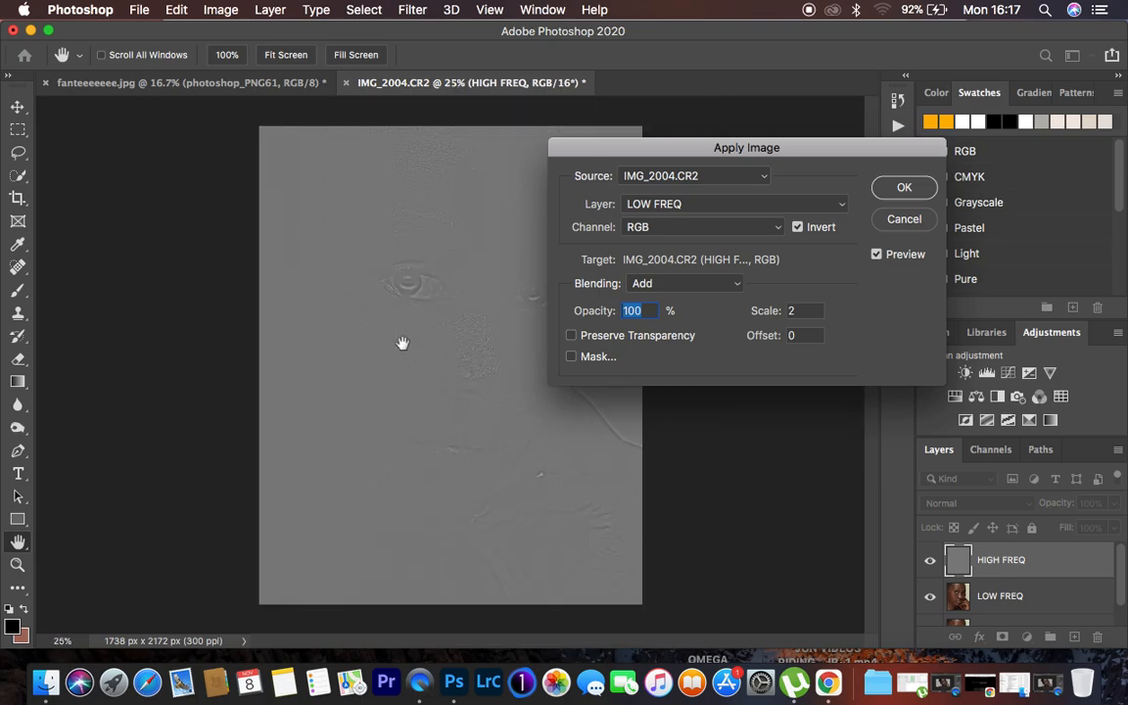
Step: Try Subtract blending from the LOW FREQ layer with Invert off, scale 2 and offset 128, and inspect the texture preview
{"action": "left_click", "coordinate": [798, 226]}
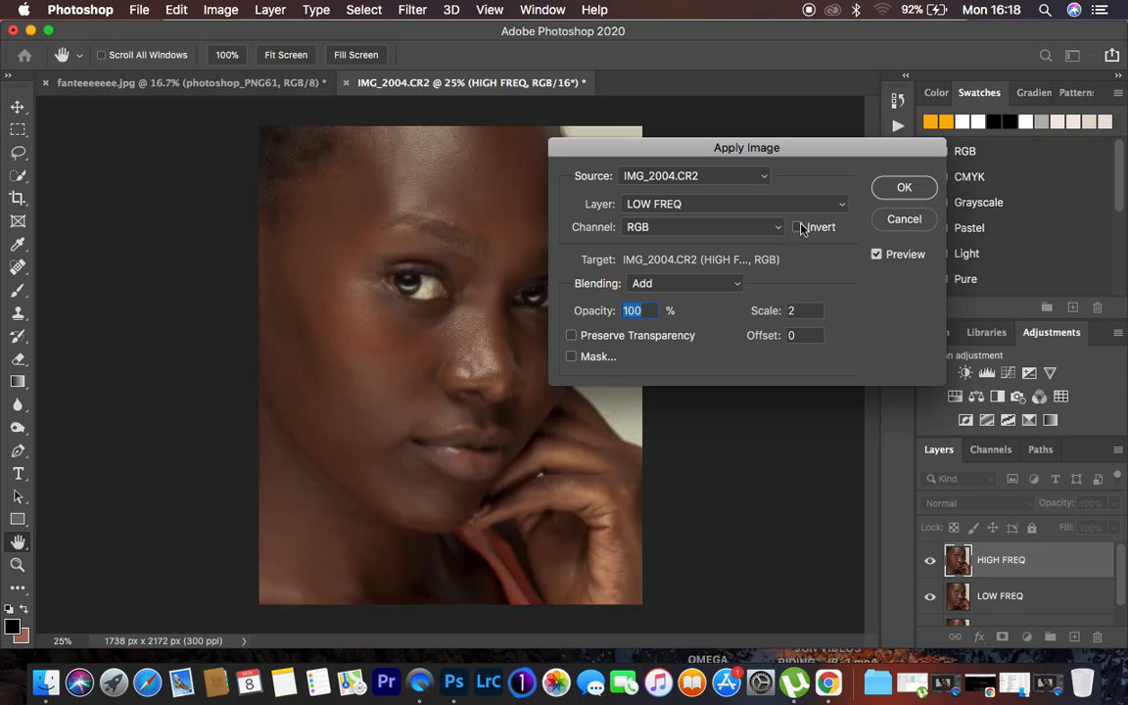
{"action": "left_click", "coordinate": [690, 209]}
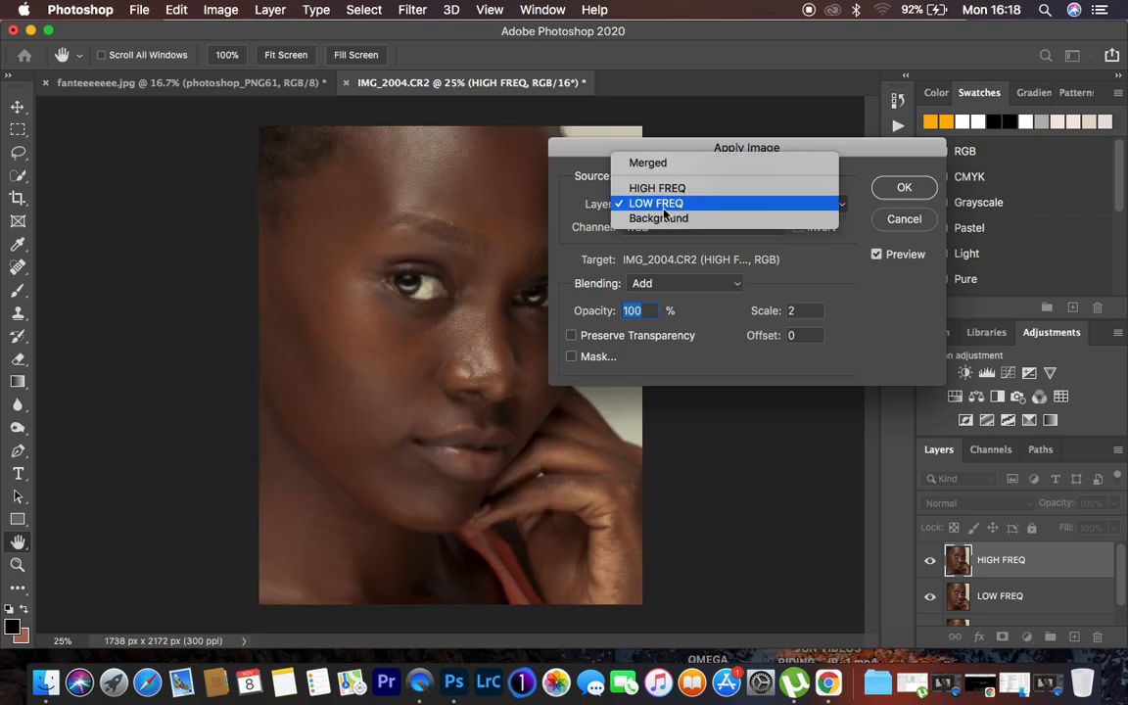
{"action": "left_click", "coordinate": [670, 205]}
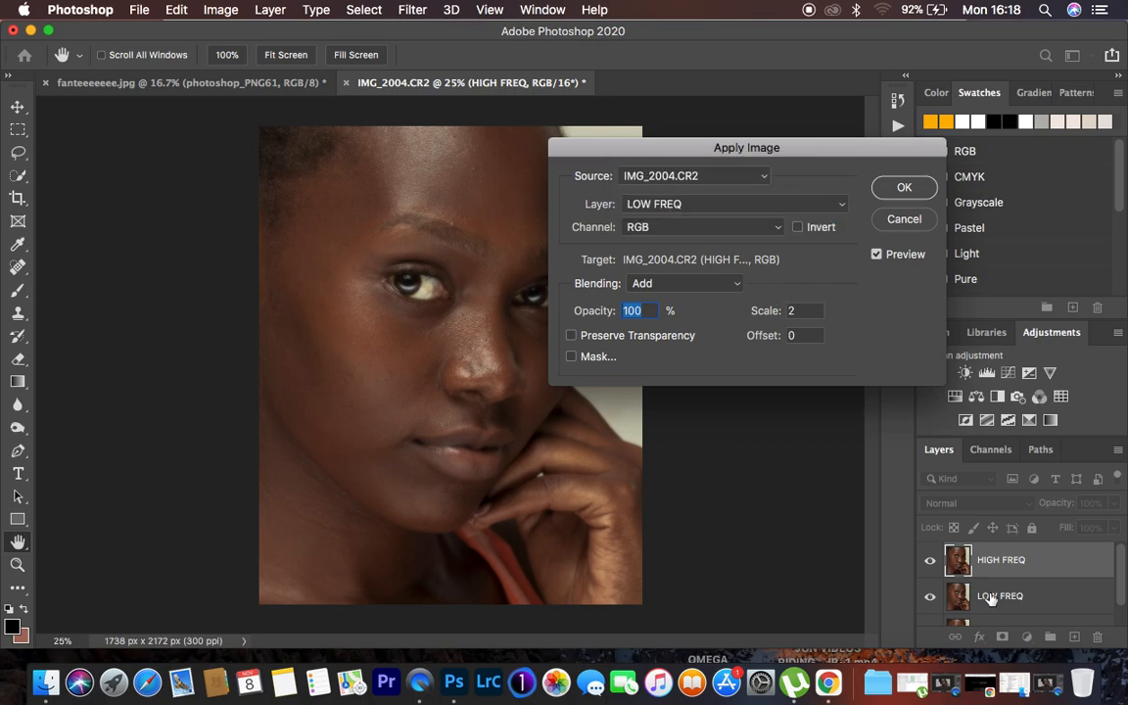
{"action": "left_click", "coordinate": [676, 283]}
{"action": "left_click", "coordinate": [671, 294]}
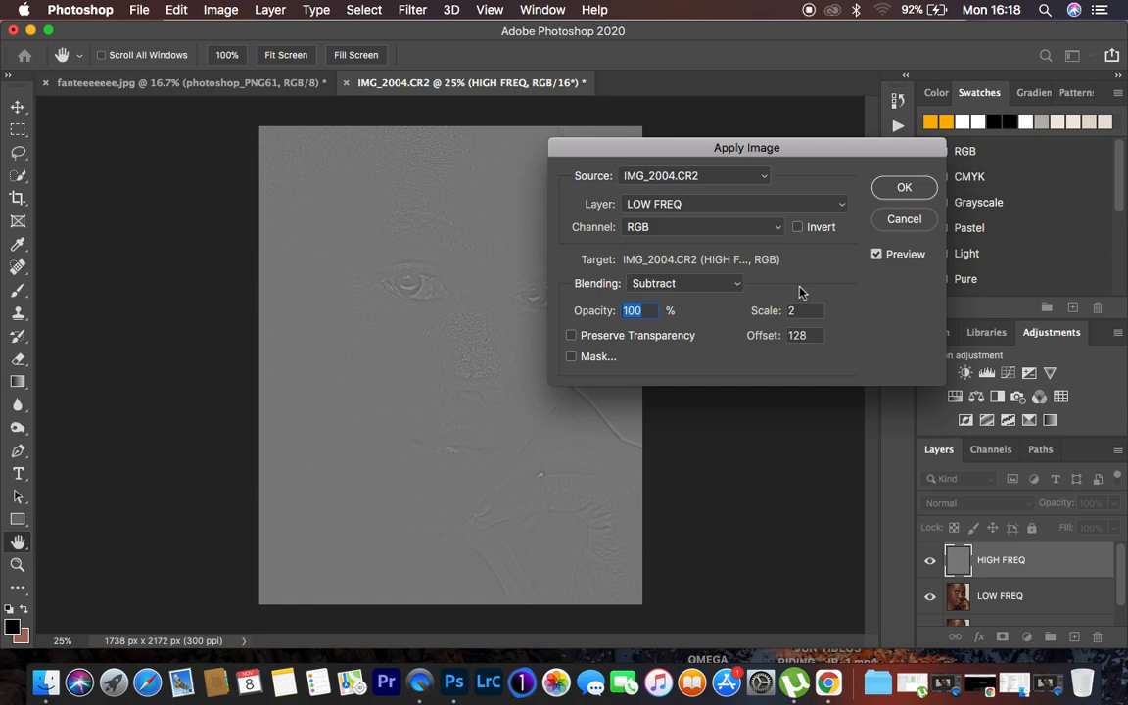
{"action": "key", "text": "super+plus"}
{"action": "key", "text": "super+plus"}
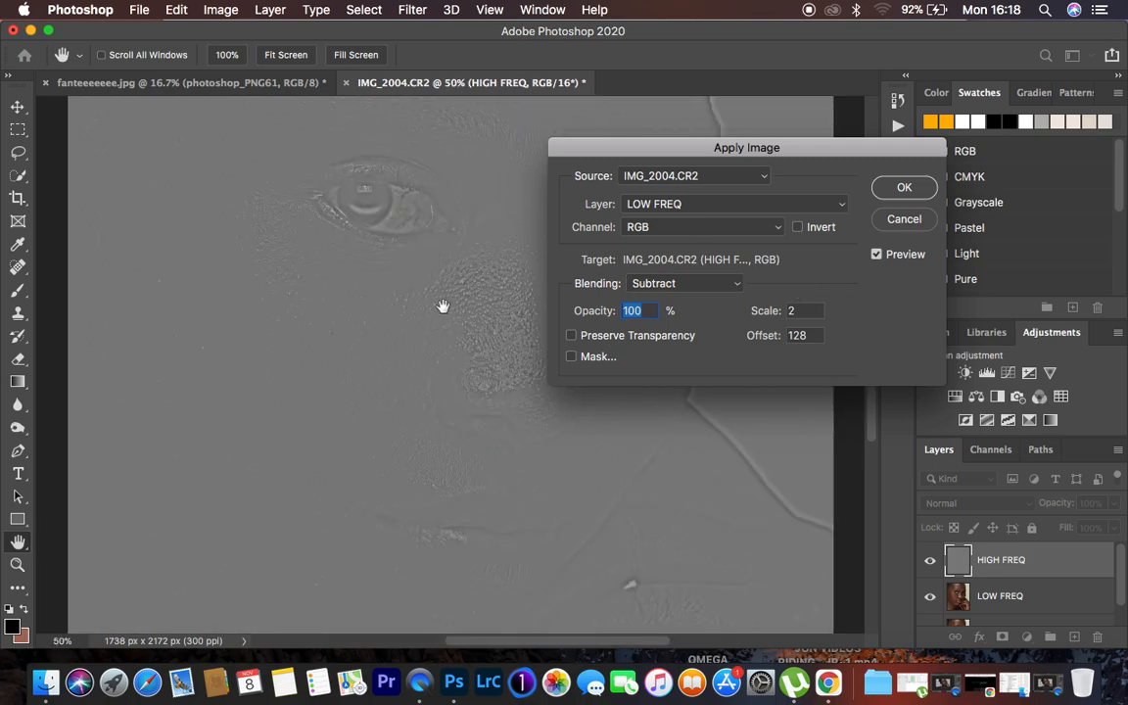
{"action": "key", "text": "super+minus"}
{"action": "key", "text": "super+minus"}
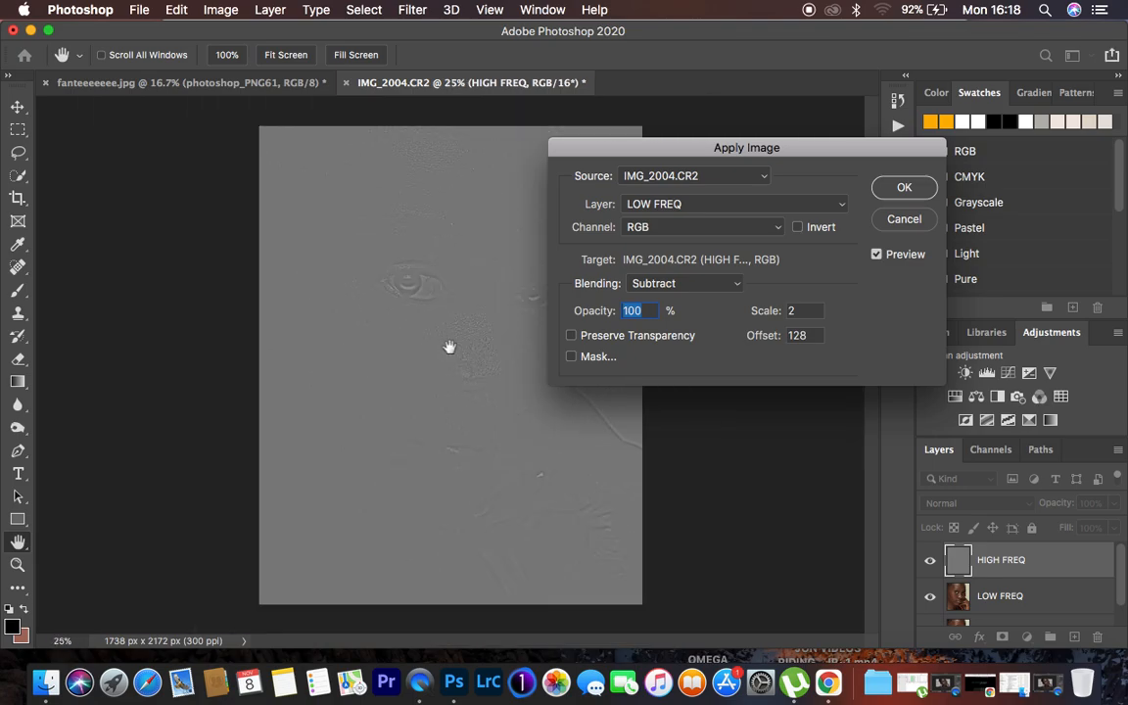
Step: Switch the blending back to Add with scale 2 and offset 0, turn on Invert, and apply it to HIGH FREQ
{"action": "left_click", "coordinate": [674, 283]}
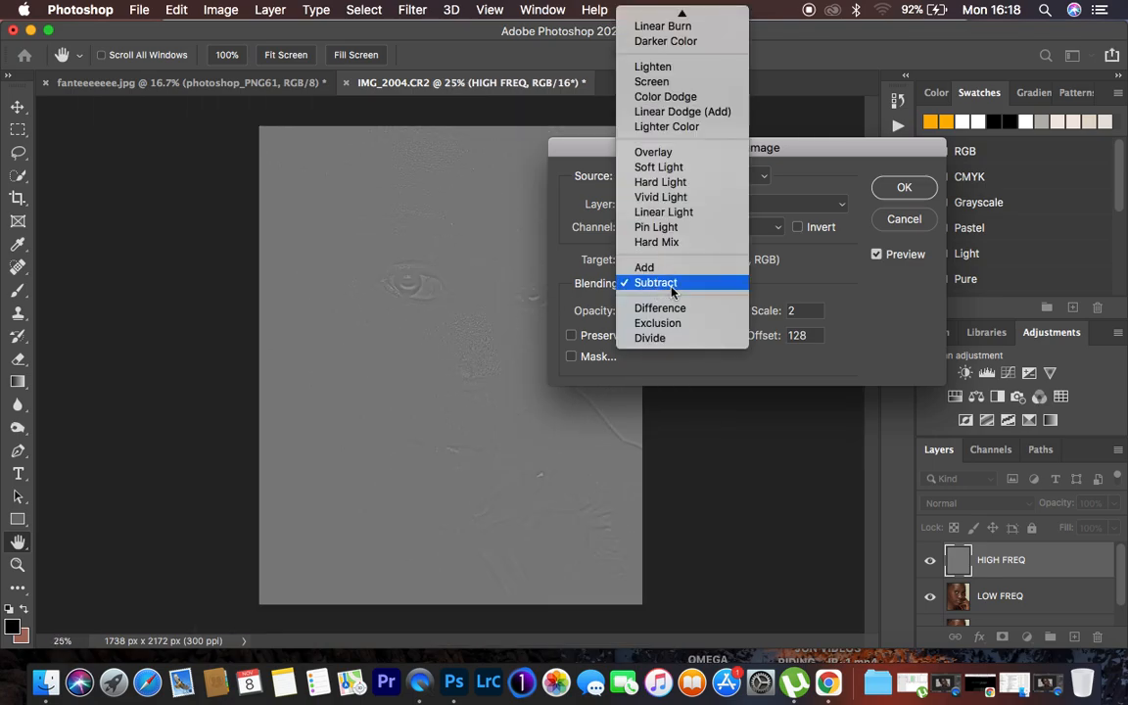
{"action": "left_click", "coordinate": [659, 272]}
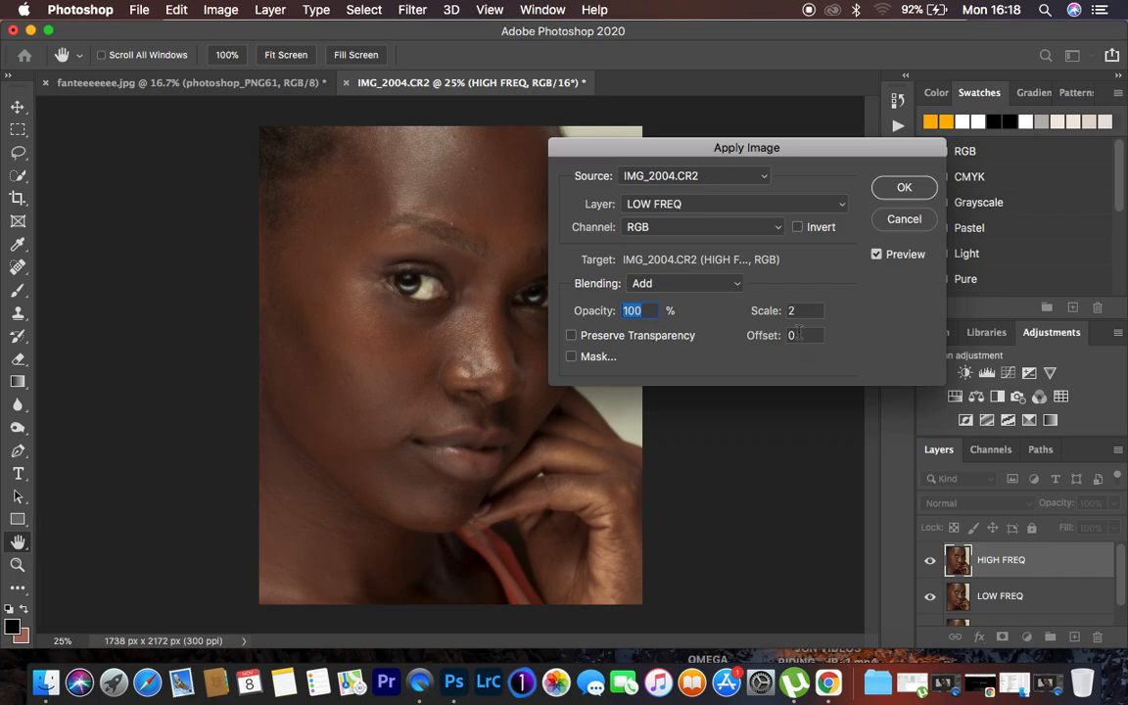
{"action": "left_click", "coordinate": [797, 227]}
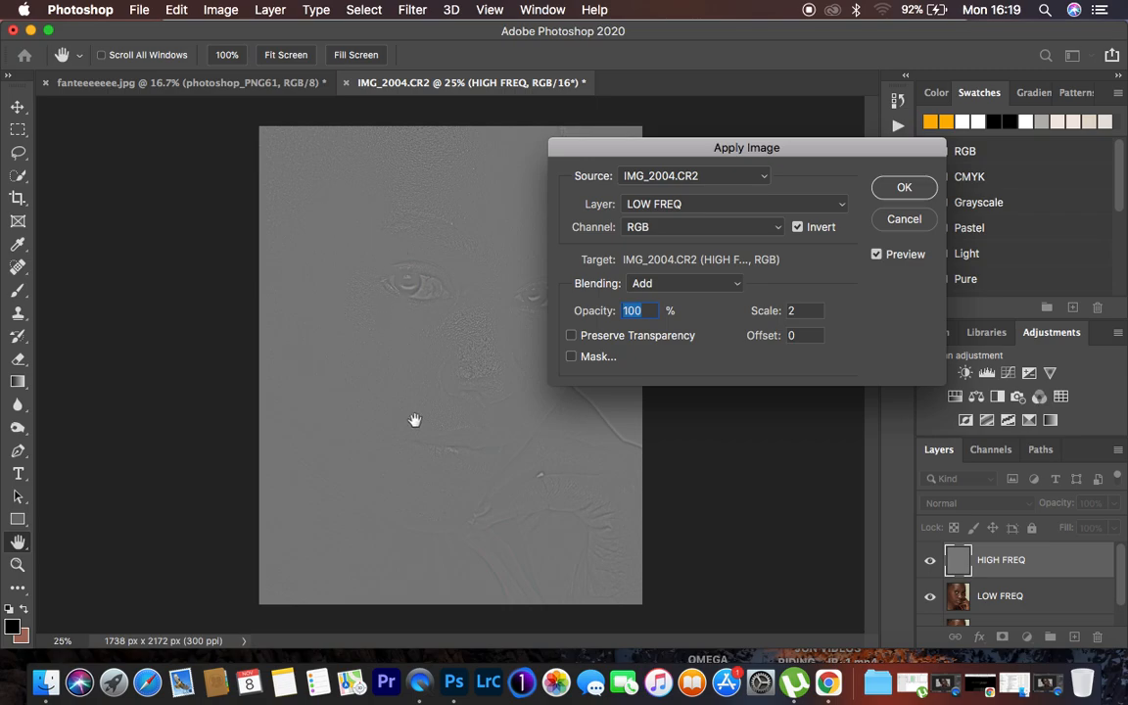
{"action": "left_click", "coordinate": [894, 190]}
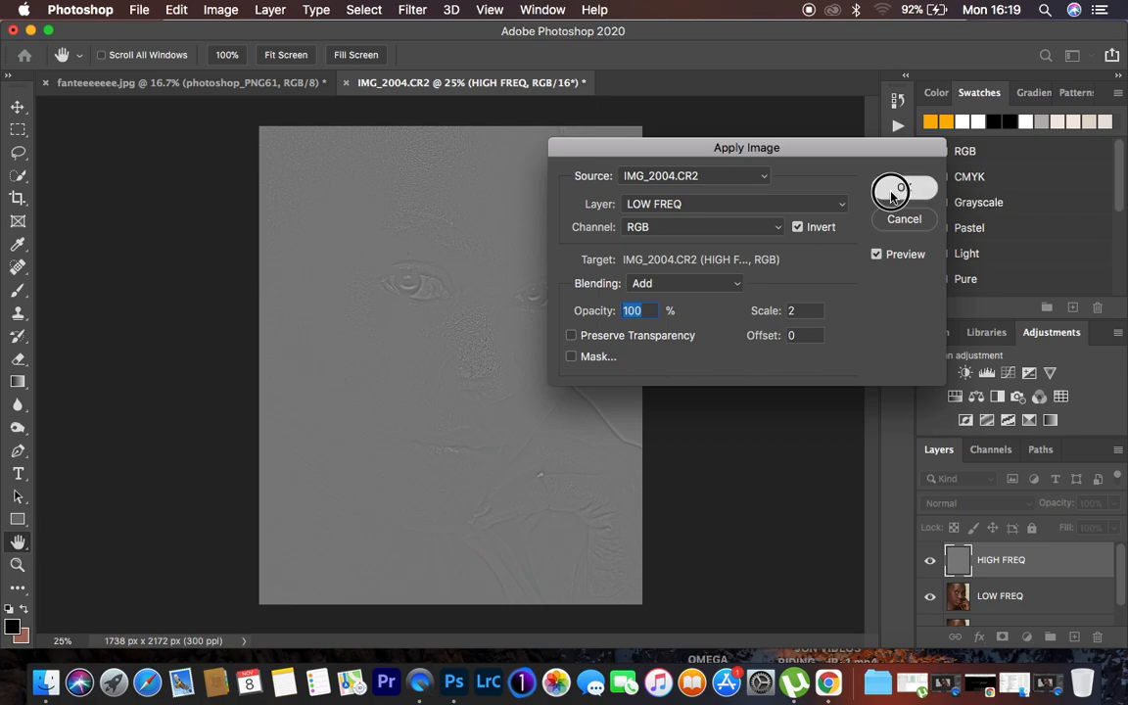
Step: Set the HIGH FREQ layer's blend mode to Linear Light and check the portrait
{"action": "key", "text": "super+equal"}
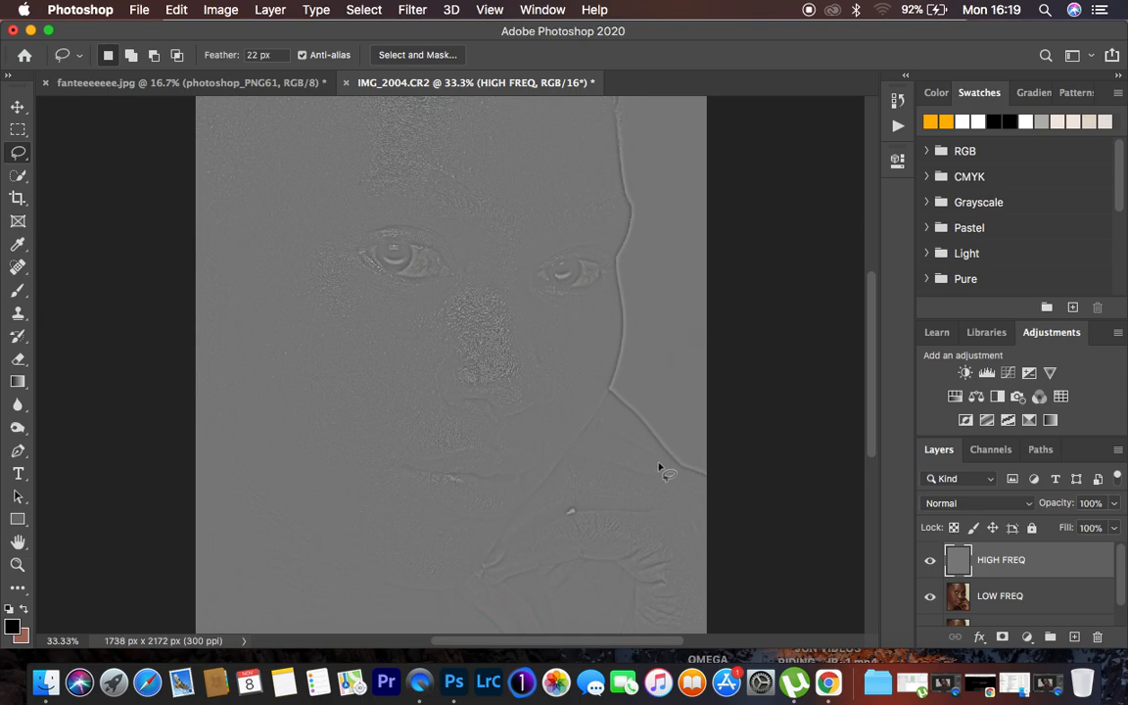
{"action": "left_click", "coordinate": [964, 506]}
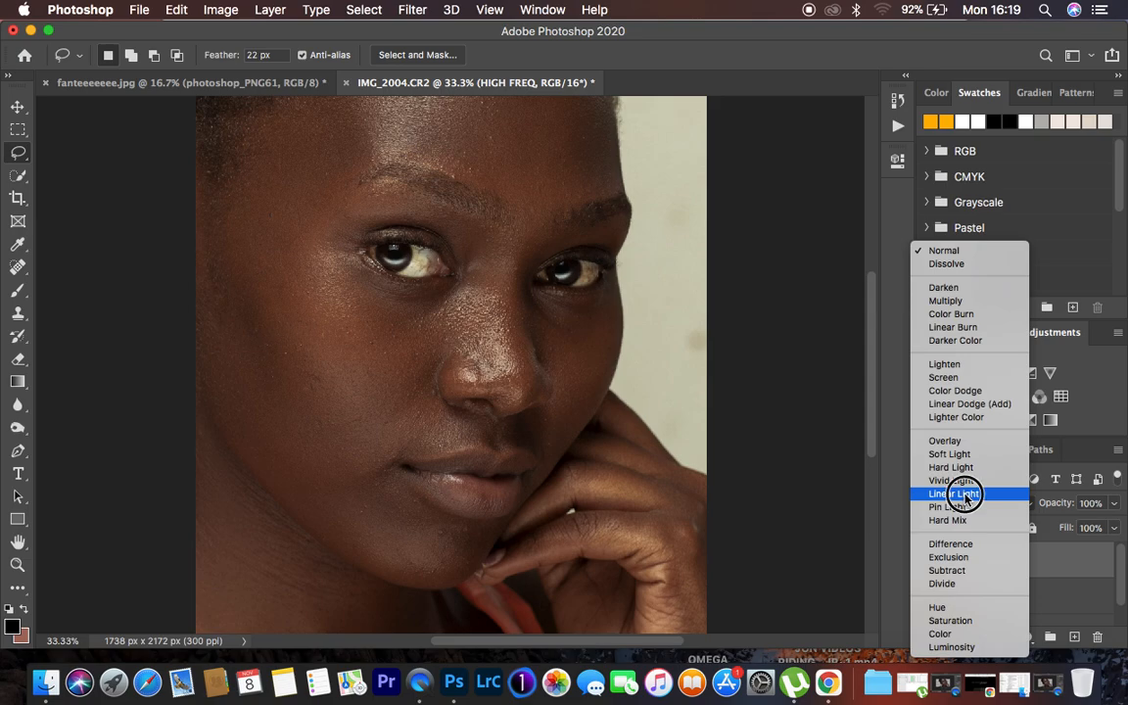
{"action": "left_click", "coordinate": [965, 494]}
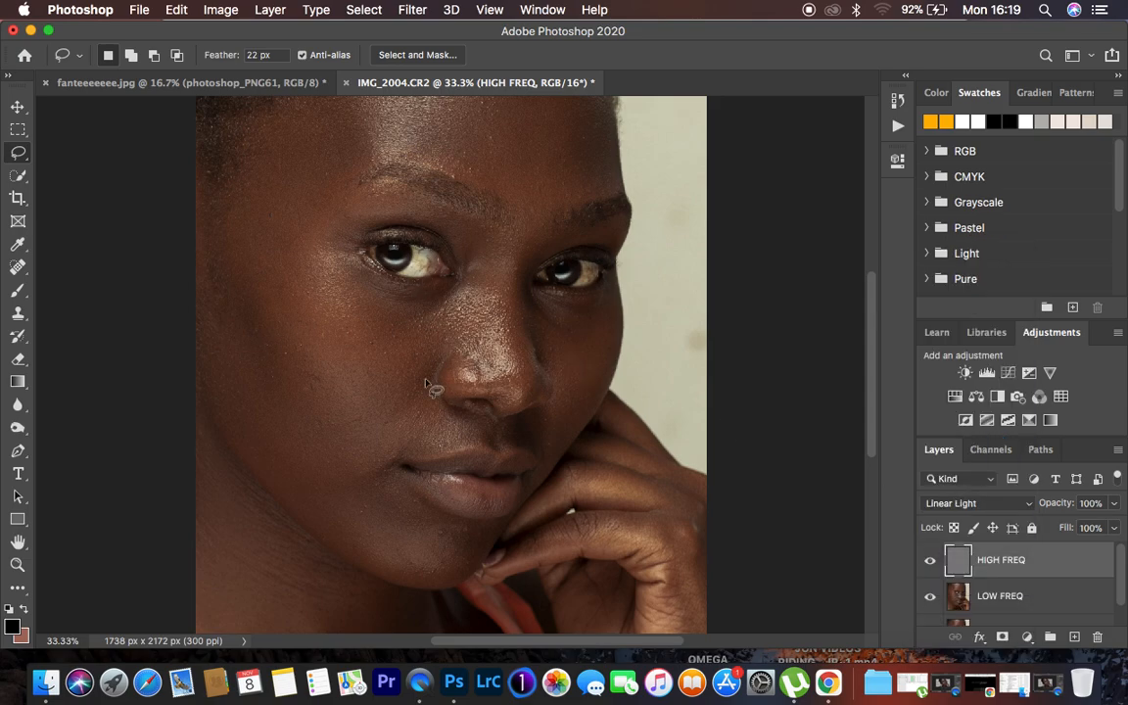
{"action": "key", "text": "super+minus"}
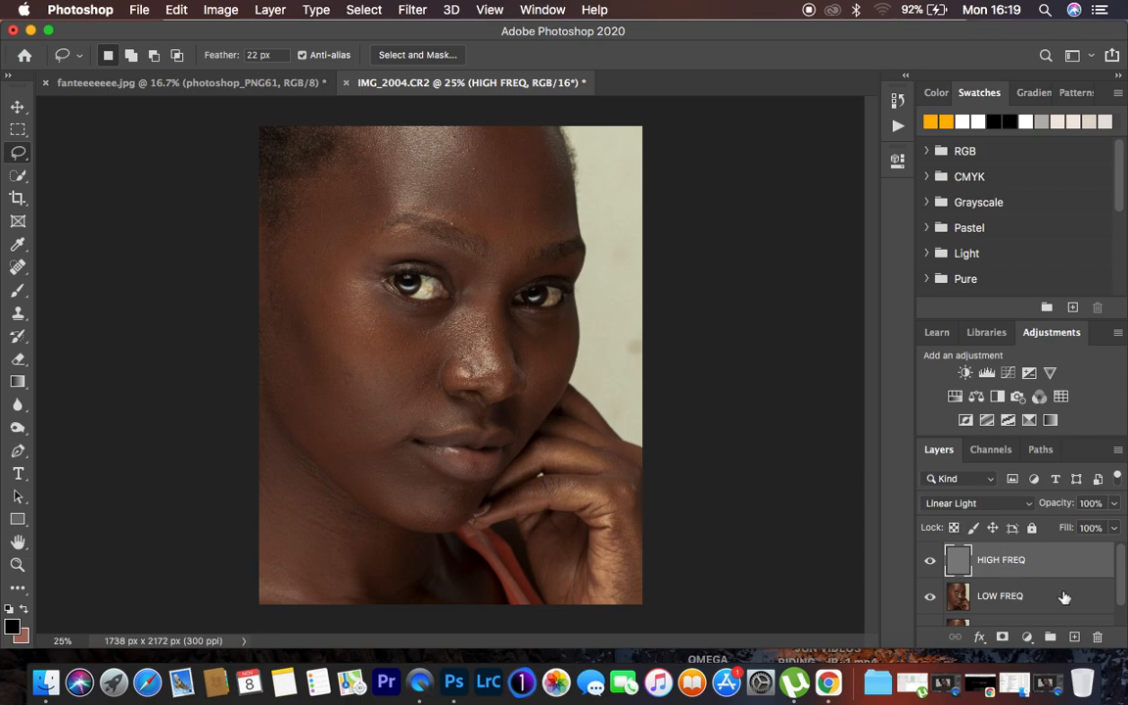
Step: Group the HIGH FREQ and LOW FREQ layers and name the group FREQ SEP
{"action": "left_click", "coordinate": [1064, 598], "text": "shift"}
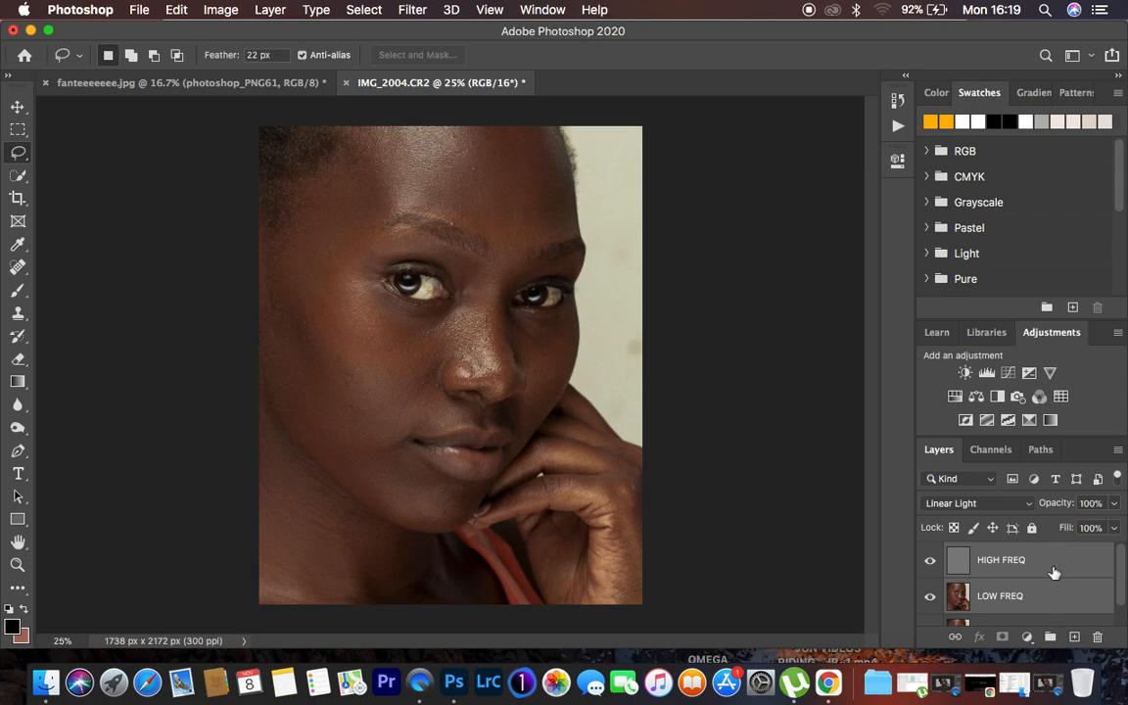
{"action": "left_click_drag", "start_coordinate": [1055, 573], "coordinate": [1049, 639]}
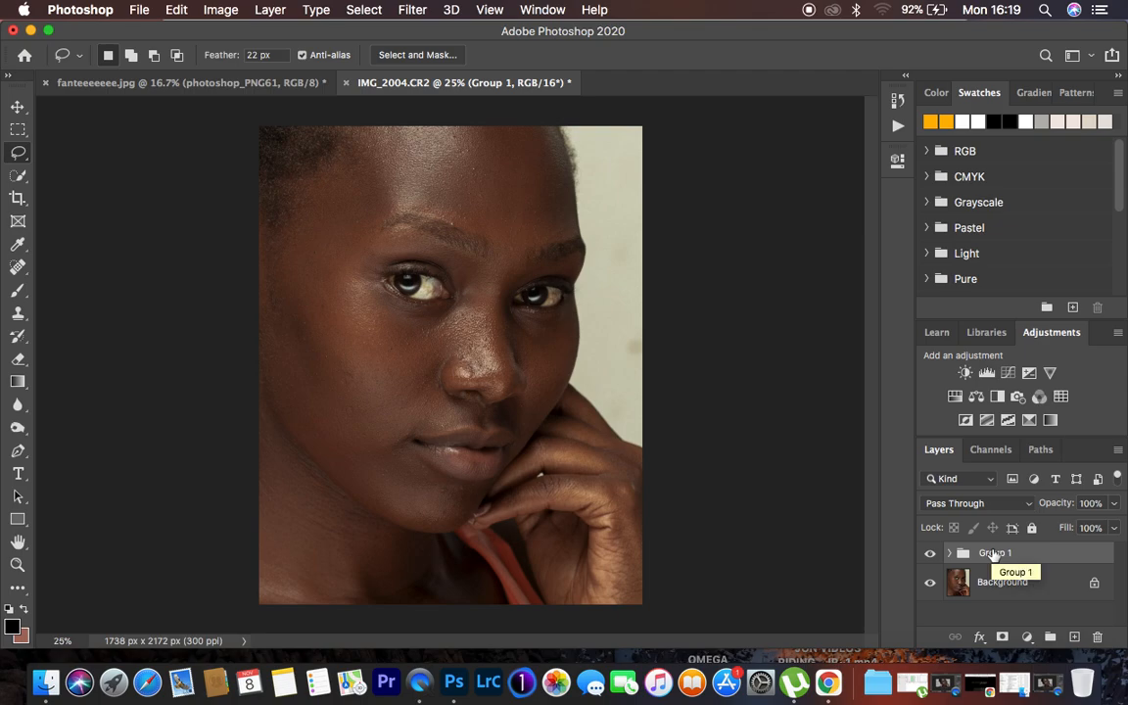
{"action": "double_click", "coordinate": [994, 553]}
{"action": "type", "text": "F"}
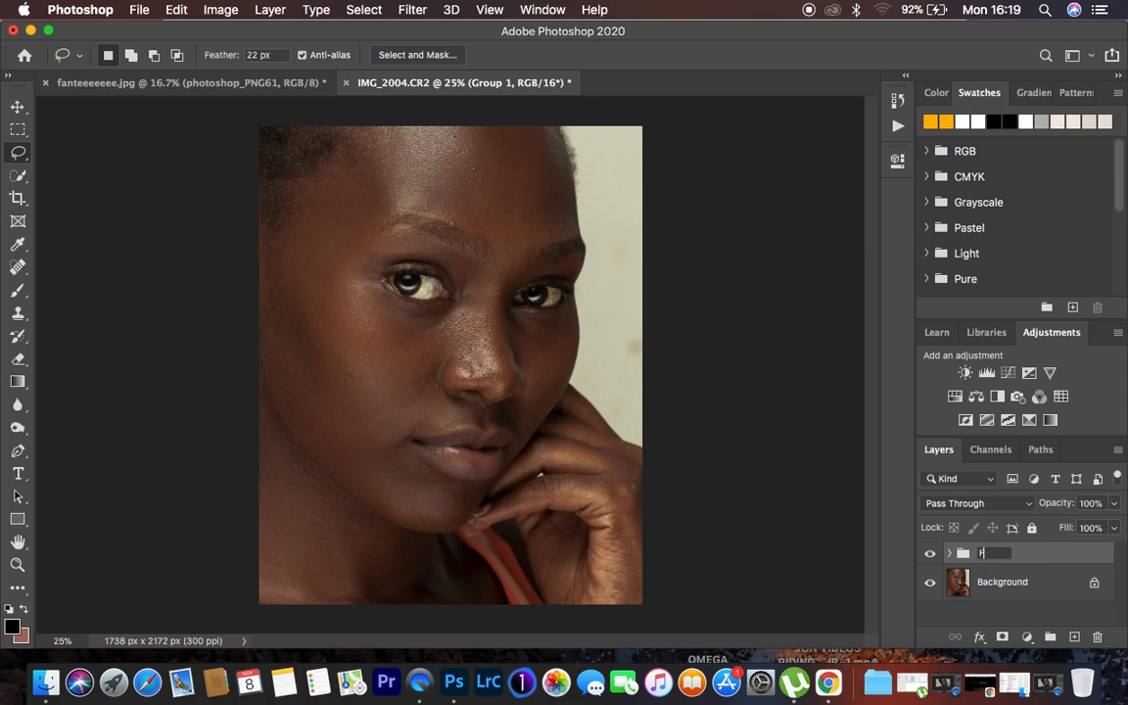
{"action": "type", "text": "REQ SEP"}
{"action": "key", "text": "Return"}
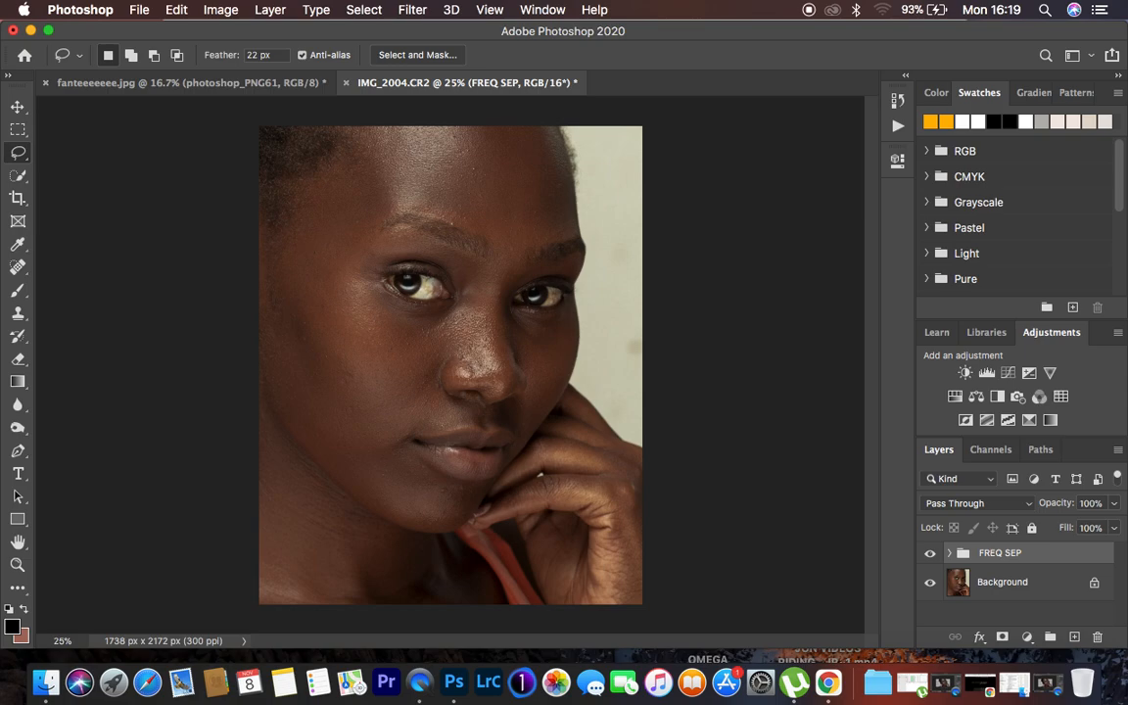
Step: Toggle the FREQ SEP group's visibility repeatedly to compare the portrait with and without the frequency separation
{"action": "left_click", "coordinate": [930, 553]}
{"action": "left_click", "coordinate": [930, 556]}
{"action": "left_click", "coordinate": [930, 556]}
{"action": "left_click", "coordinate": [930, 556]}
{"action": "left_click", "coordinate": [930, 556]}
{"action": "left_click", "coordinate": [930, 556]}
{"action": "left_click", "coordinate": [930, 557]}
{"action": "left_click", "coordinate": [931, 558]}
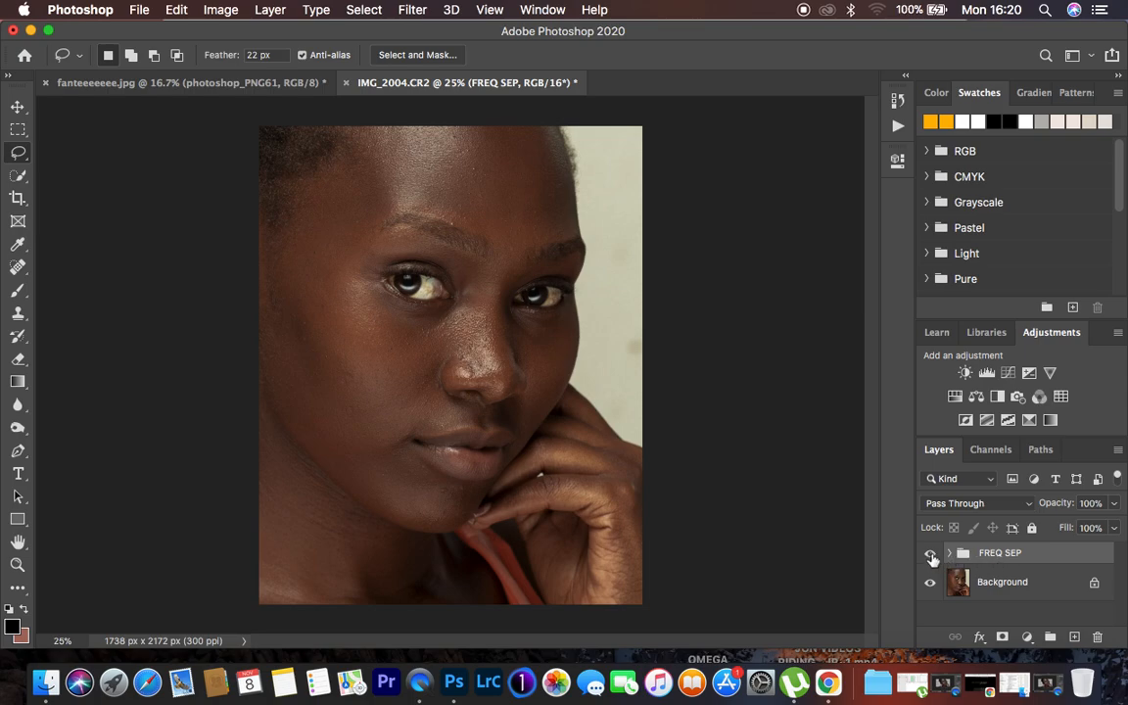
{"action": "left_click", "coordinate": [931, 558]}
{"action": "left_click", "coordinate": [931, 558]}
{"action": "left_click", "coordinate": [931, 558]}
{"action": "left_click", "coordinate": [931, 558]}
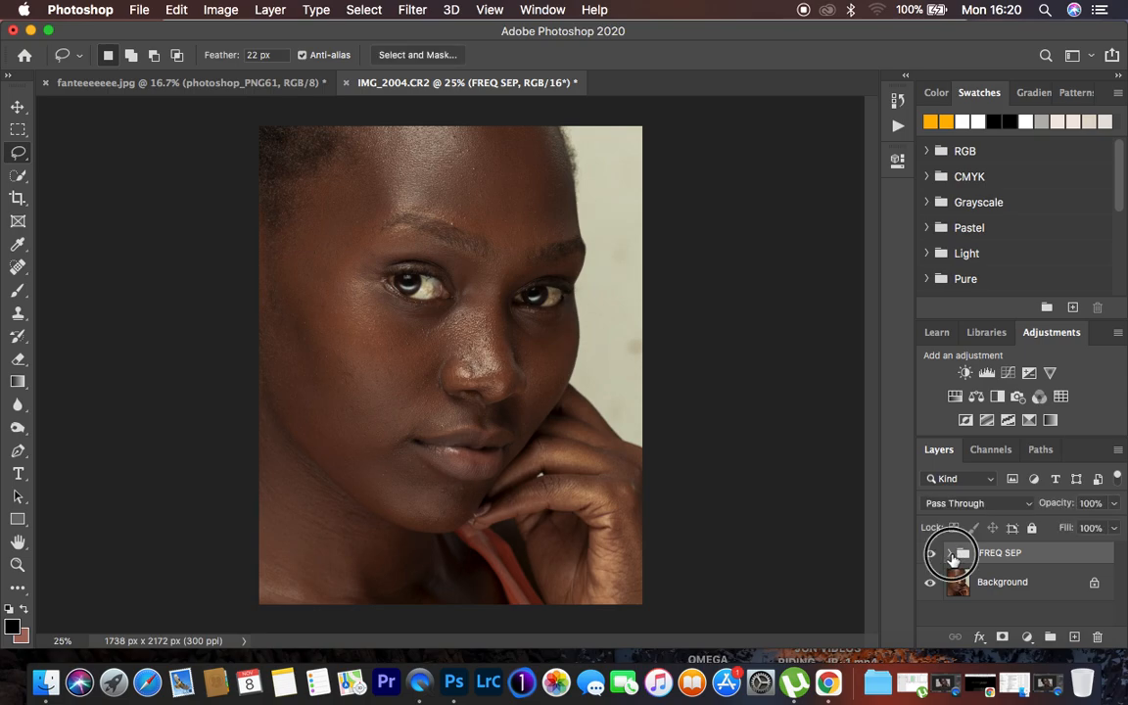
Step: Expand the FREQ SEP group, select the LOW FREQ layer and activate the Mixer Brush Tool
{"action": "left_click", "coordinate": [949, 553]}
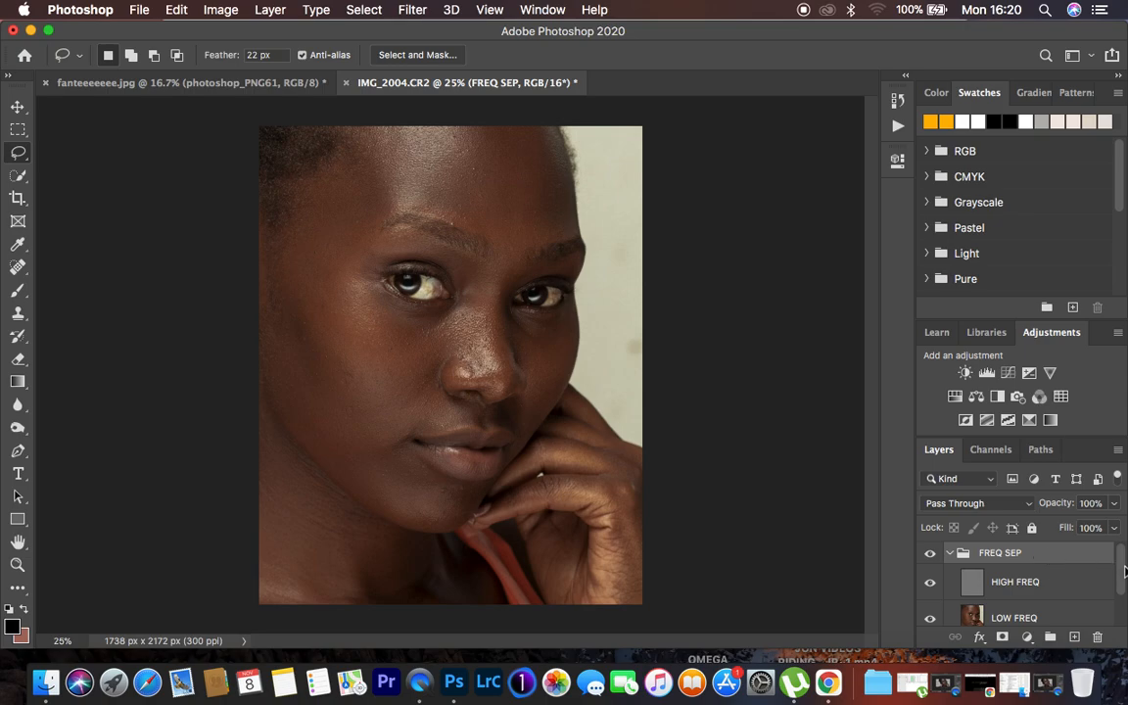
{"action": "left_click_drag", "start_coordinate": [1122, 574], "coordinate": [1123, 582]}
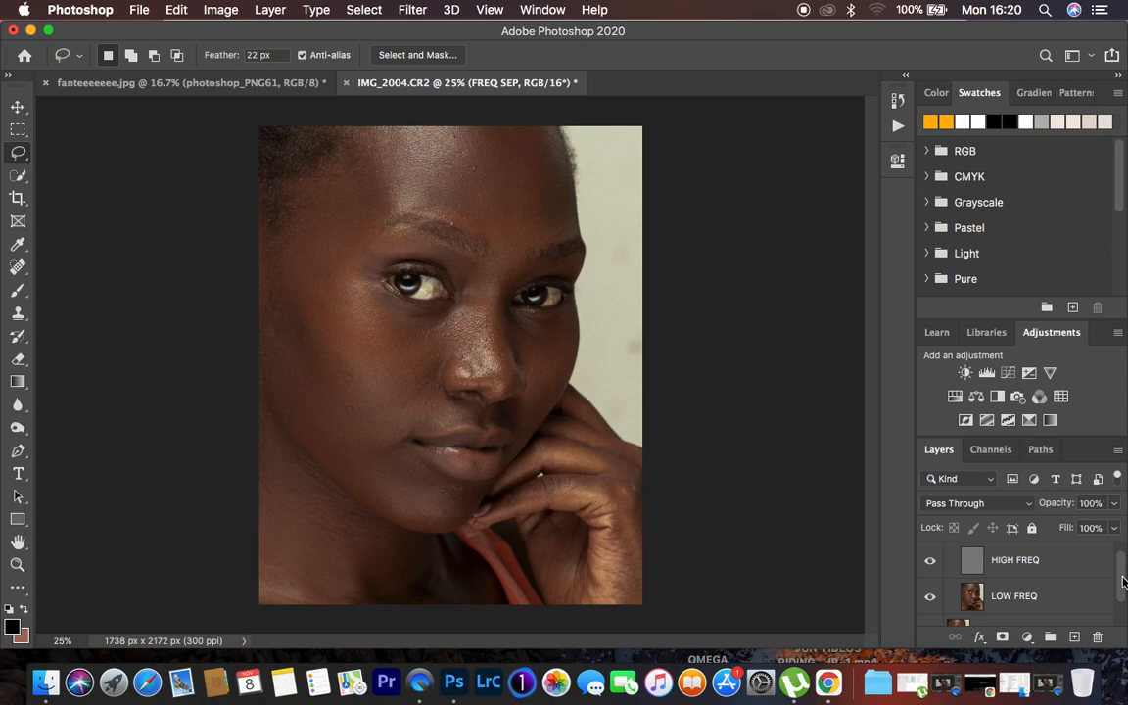
{"action": "left_click", "coordinate": [1010, 597]}
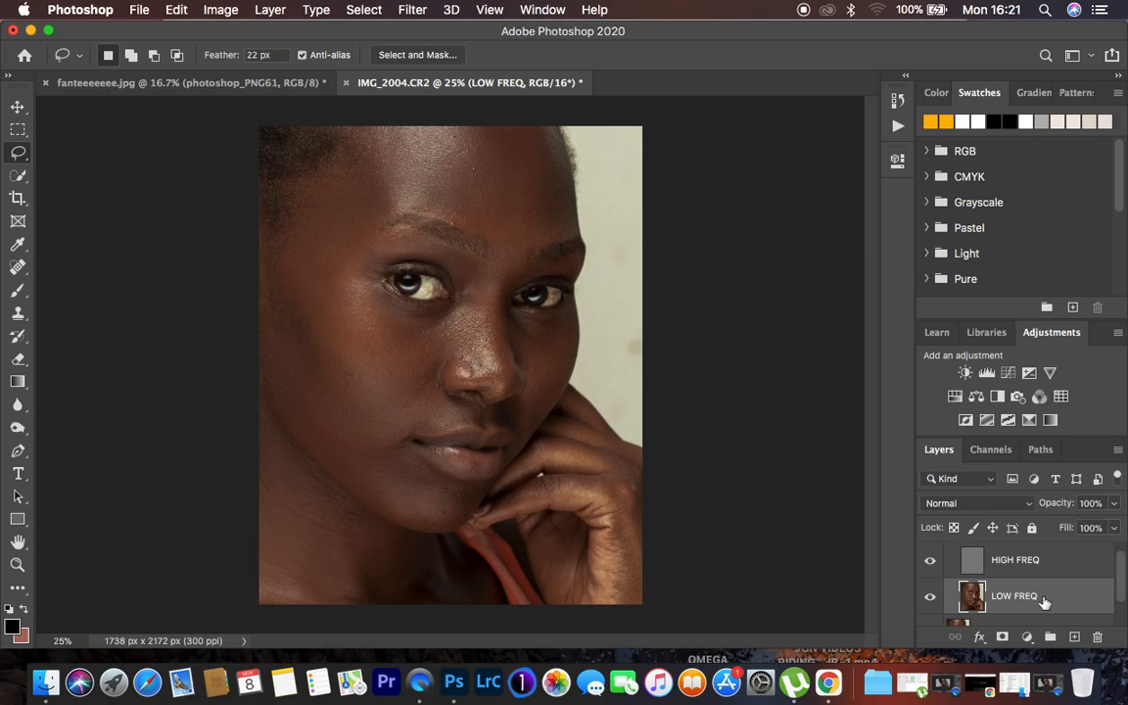
{"action": "left_click", "coordinate": [16, 291]}
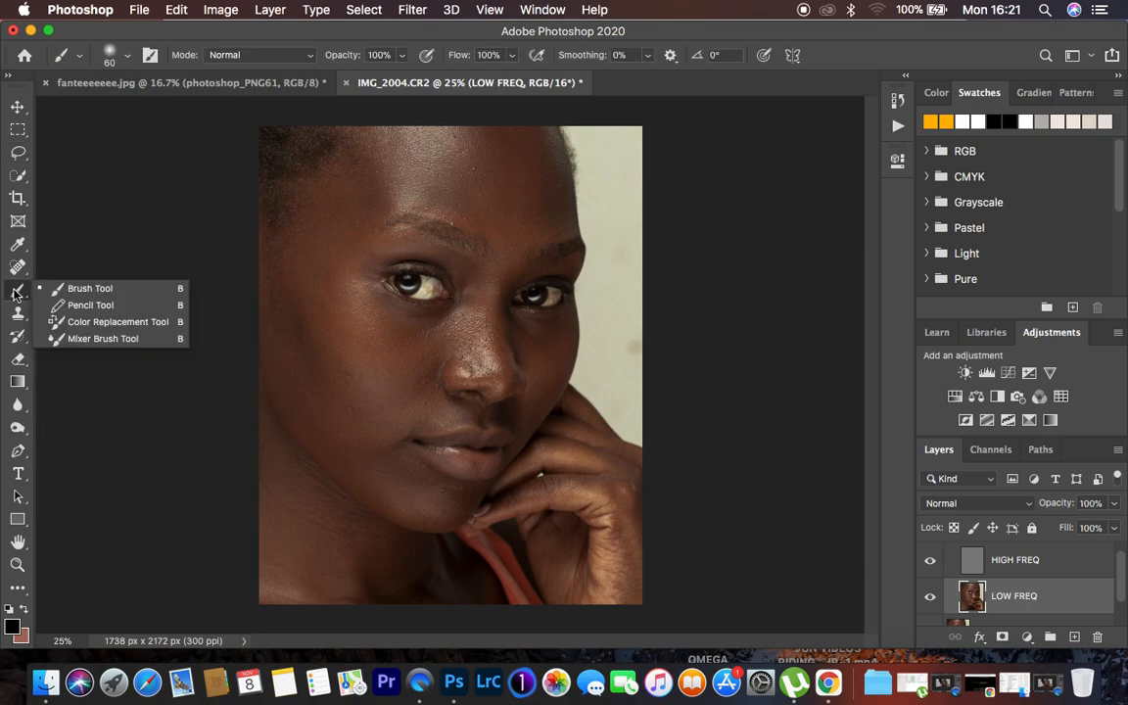
{"action": "left_click", "coordinate": [101, 339]}
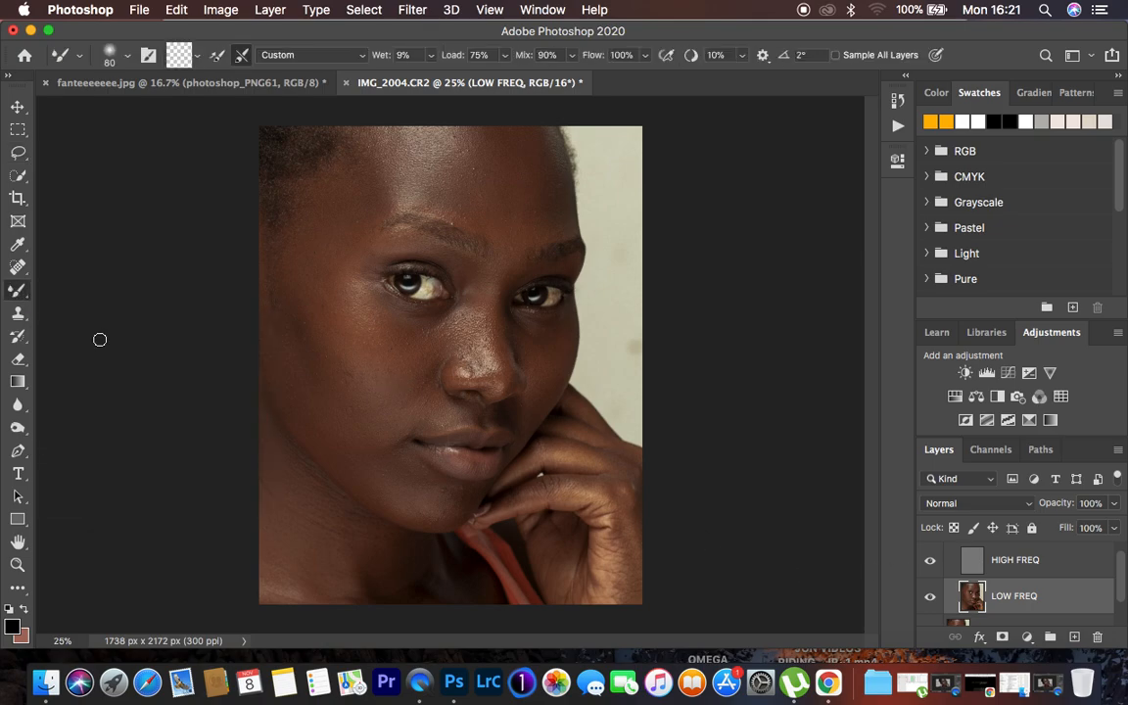
{"action": "left_click", "coordinate": [15, 290]}
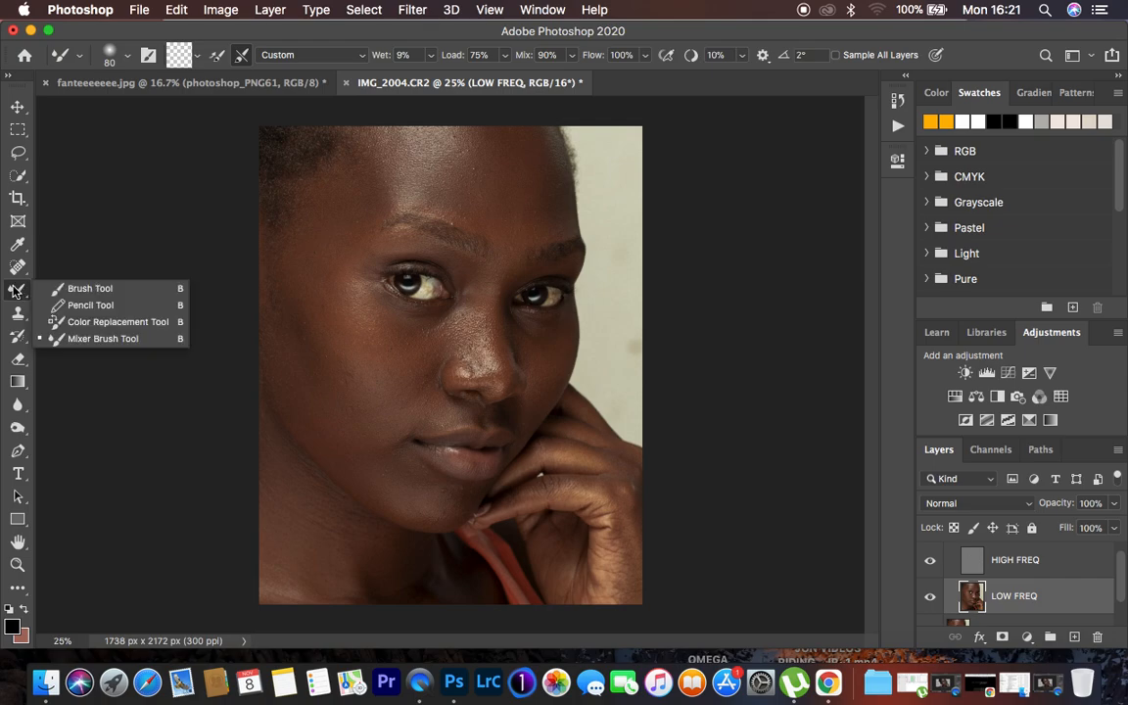
{"action": "left_click", "coordinate": [95, 343]}
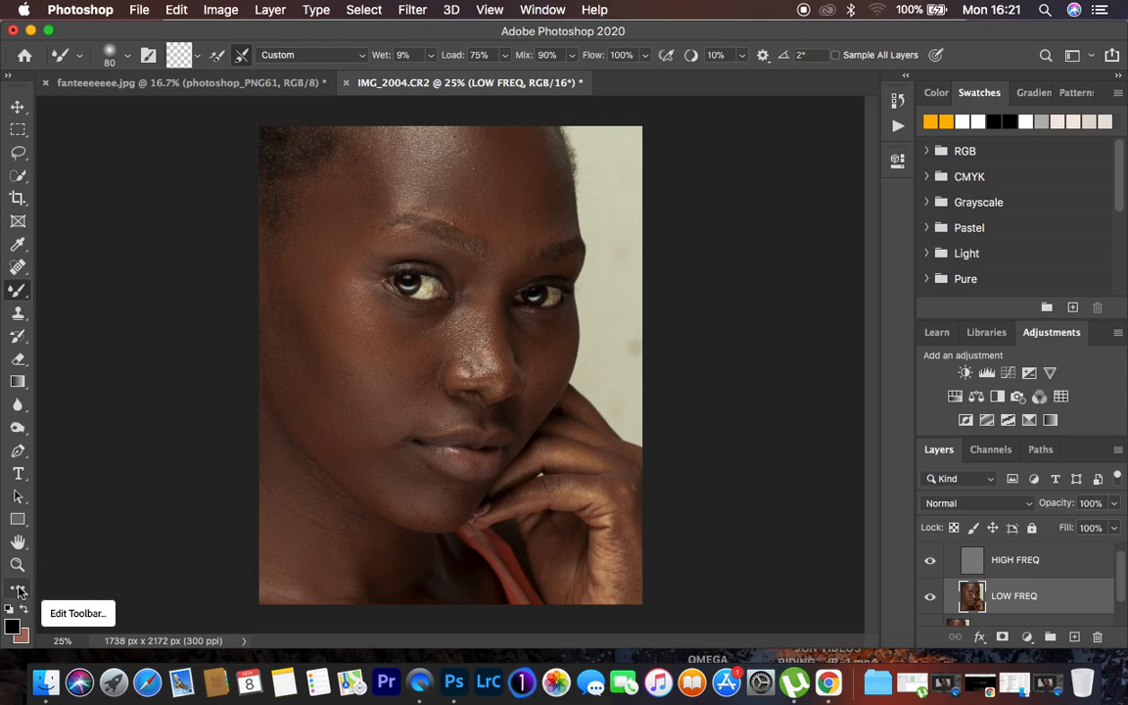
{"action": "right_click", "coordinate": [17, 290]}
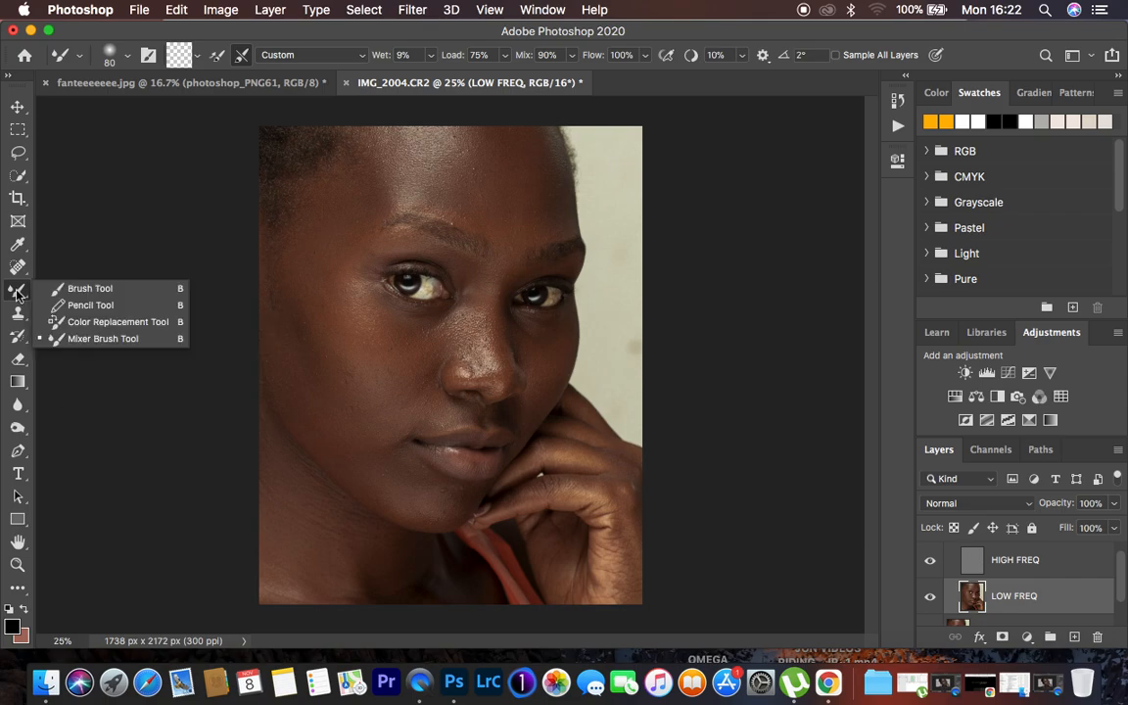
{"action": "left_click", "coordinate": [87, 339]}
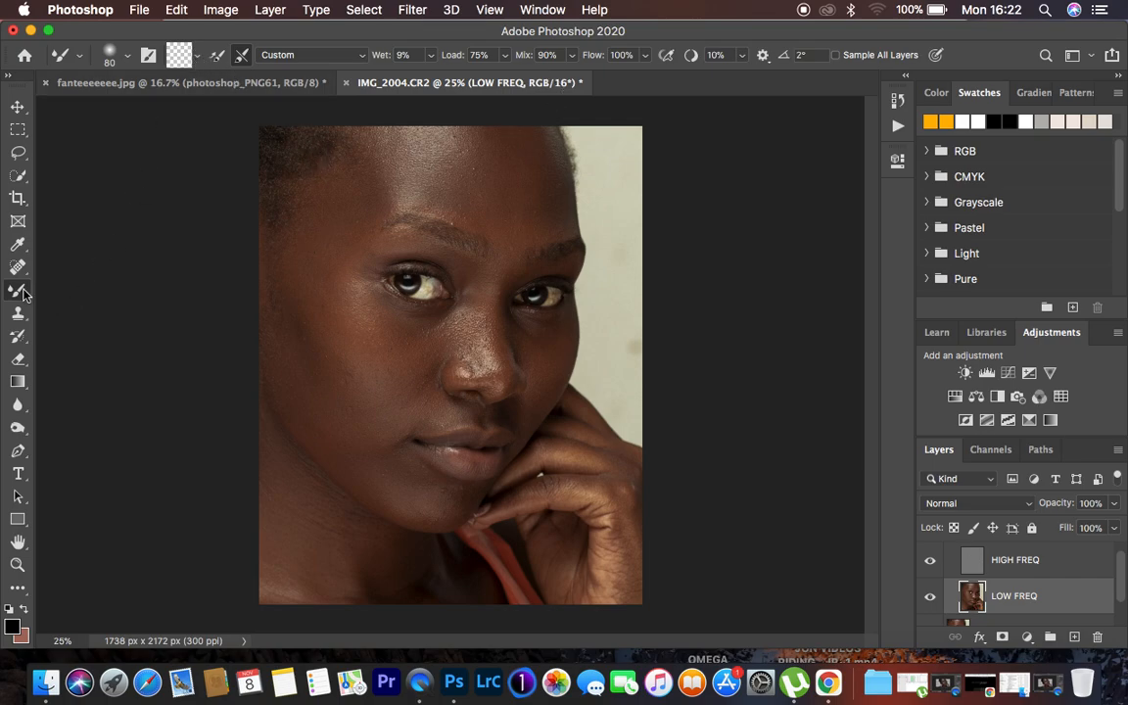
Step: Clean the Mixer Brush and keep it set to clean after each stroke
{"action": "left_click", "coordinate": [199, 57]}
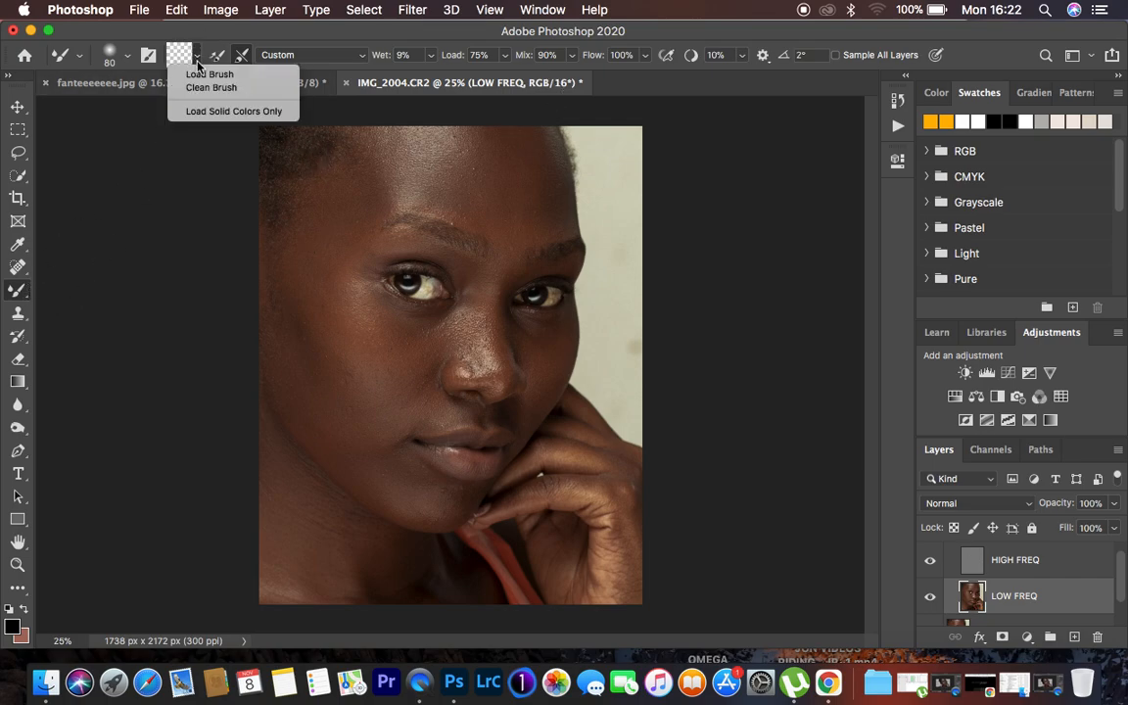
{"action": "left_click", "coordinate": [202, 90]}
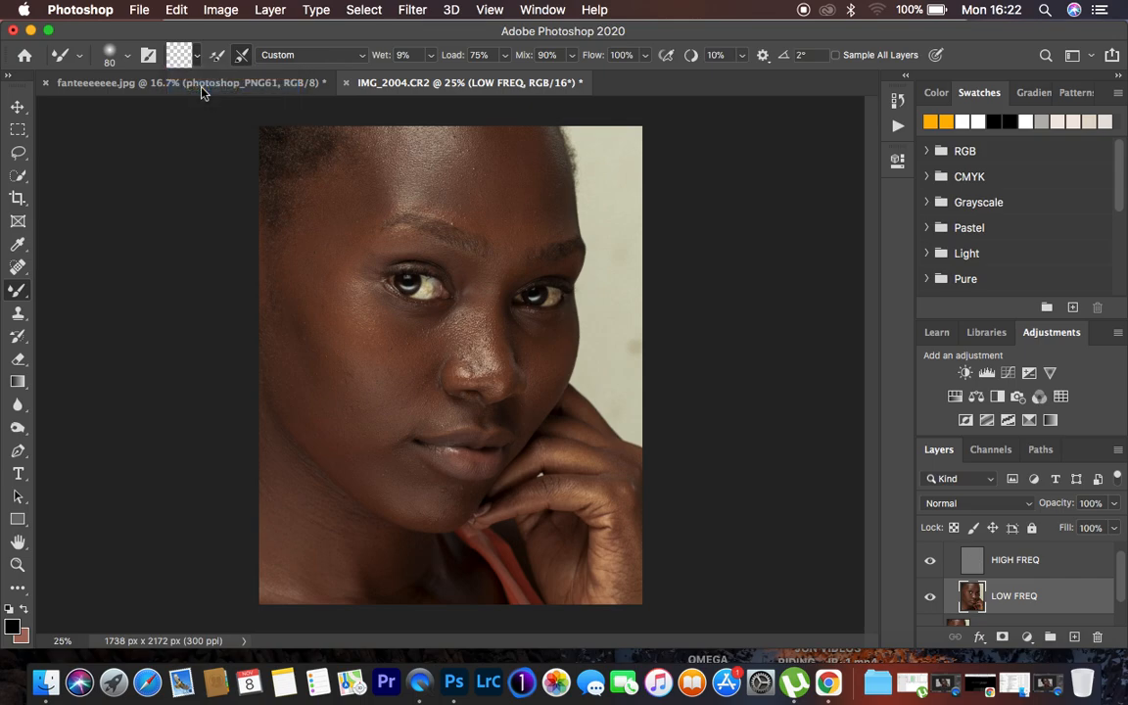
{"action": "left_click", "coordinate": [241, 56]}
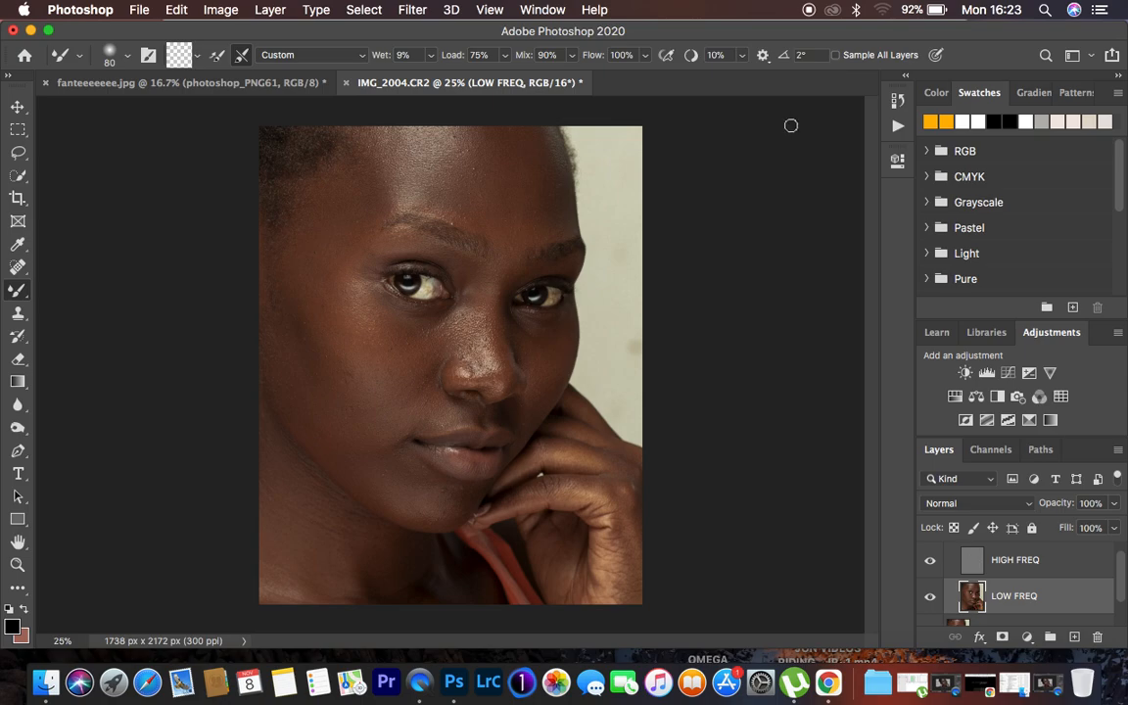
Step: Hide the HIGH FREQ layer and blend the LOW FREQ skin on the temple, cheek and forehead with a size 300 Mixer Brush
{"action": "key", "text": "super+equal"}
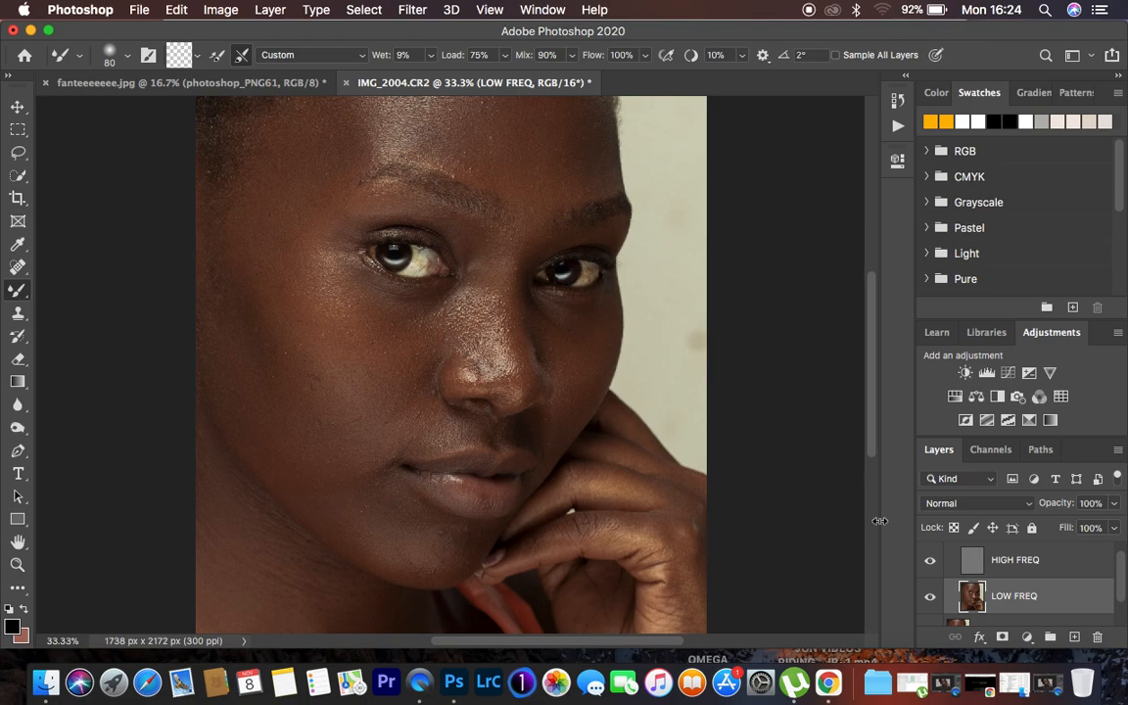
{"action": "left_click", "coordinate": [931, 562]}
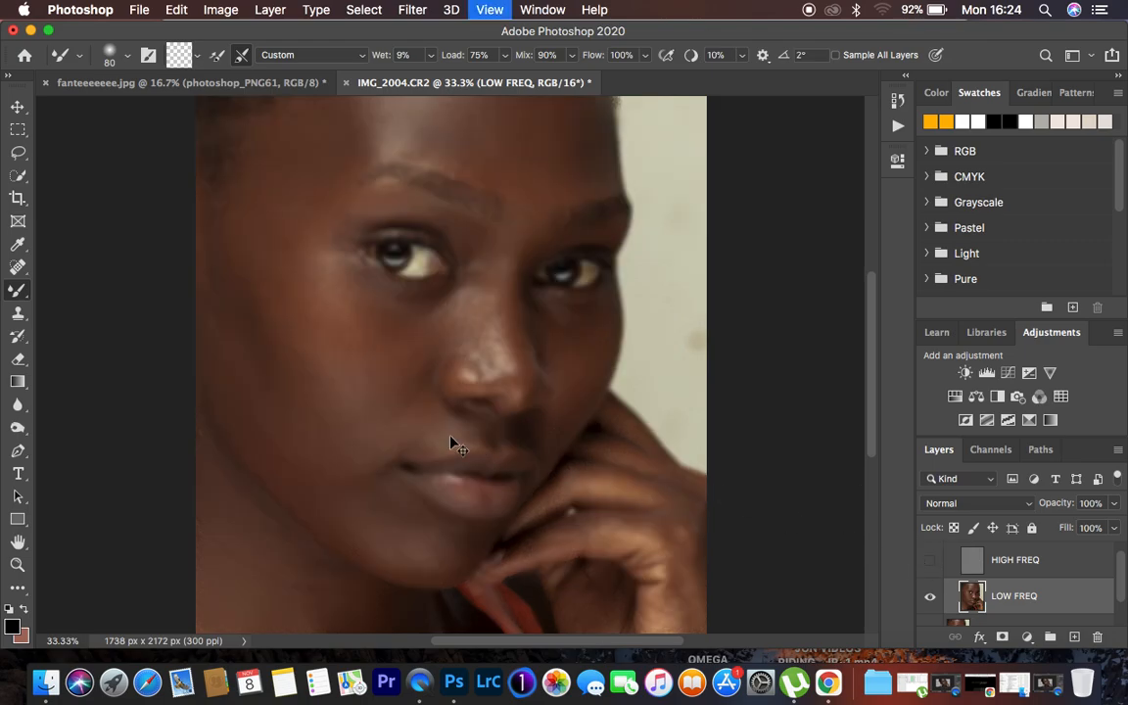
{"action": "key", "text": "super+minus"}
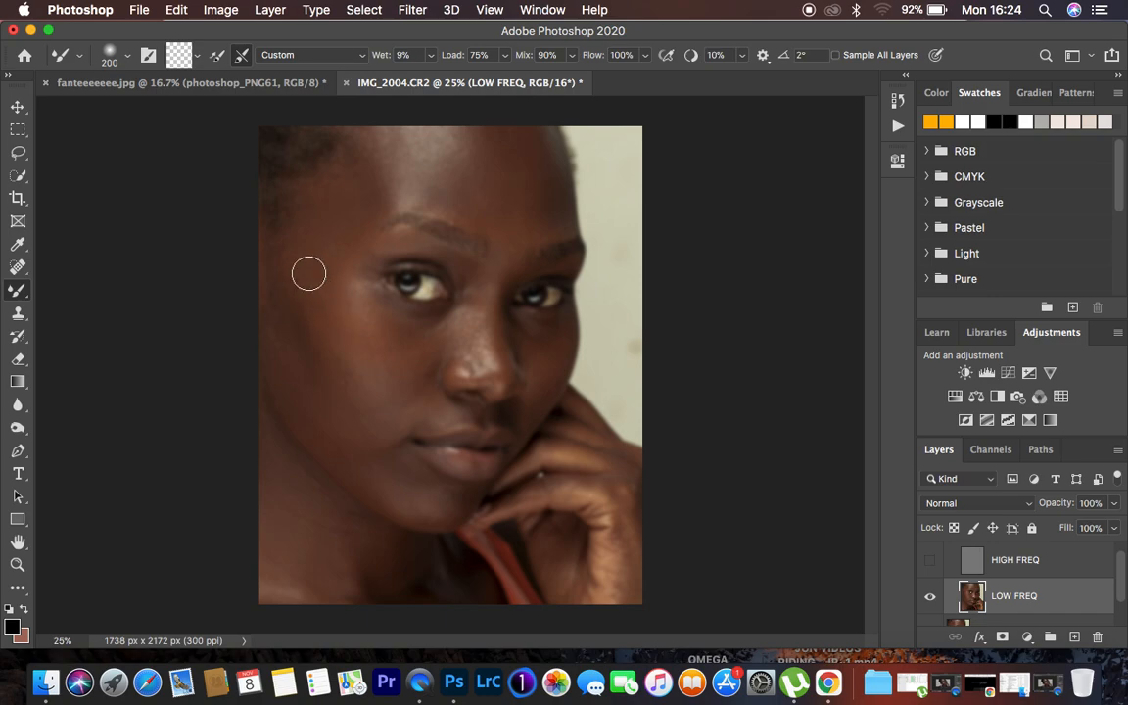
{"action": "key", "text": "bracketright"}
{"action": "key", "text": "bracketright"}
{"action": "key", "text": "bracketright"}
{"action": "key", "text": "bracketleft"}
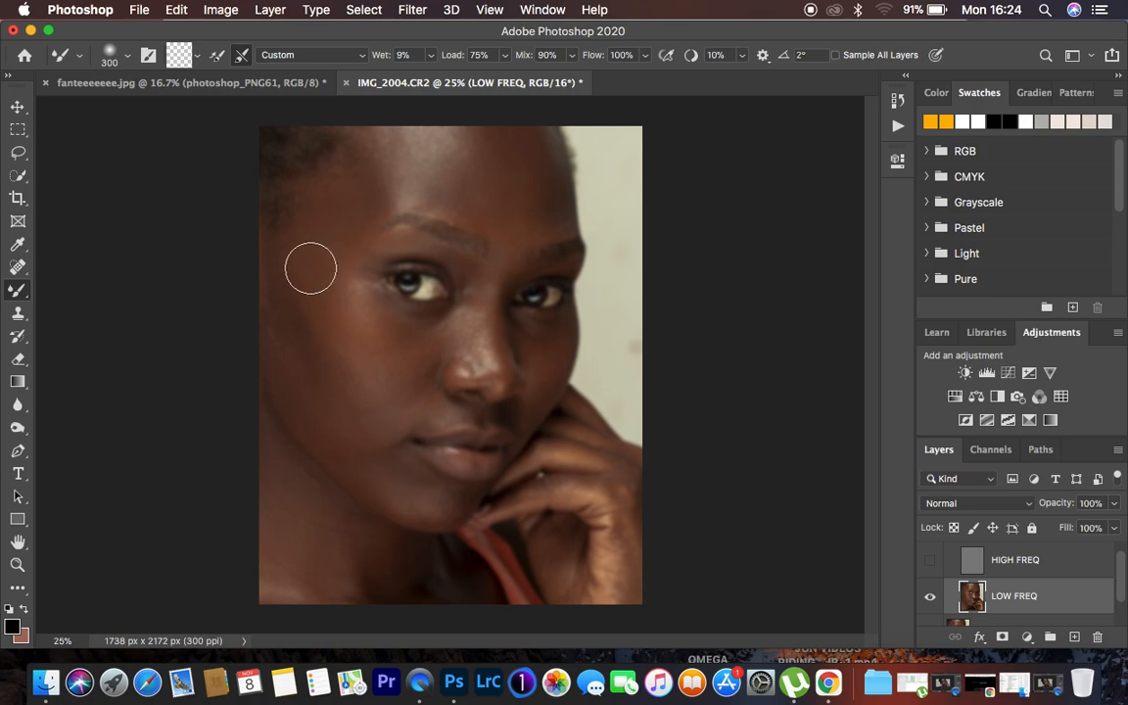
{"action": "mouse_move", "coordinate": [309, 269]}
{"action": "left_mouse_down"}
{"action": "mouse_move", "coordinate": [357, 378]}
{"action": "mouse_move", "coordinate": [312, 267]}
{"action": "mouse_move", "coordinate": [343, 324]}
{"action": "mouse_move", "coordinate": [338, 306]}
{"action": "mouse_move", "coordinate": [339, 332]}
{"action": "mouse_move", "coordinate": [324, 293]}
{"action": "mouse_move", "coordinate": [328, 198]}
{"action": "mouse_move", "coordinate": [319, 226]}
{"action": "mouse_move", "coordinate": [357, 189]}
{"action": "mouse_move", "coordinate": [318, 268]}
{"action": "mouse_move", "coordinate": [359, 362]}
{"action": "mouse_move", "coordinate": [315, 244]}
{"action": "mouse_move", "coordinate": [360, 358]}
{"action": "mouse_move", "coordinate": [319, 241]}
{"action": "mouse_move", "coordinate": [323, 200]}
{"action": "mouse_move", "coordinate": [377, 186]}
{"action": "mouse_move", "coordinate": [357, 165]}
{"action": "mouse_move", "coordinate": [398, 162]}
{"action": "mouse_move", "coordinate": [392, 149]}
{"action": "mouse_move", "coordinate": [376, 143]}
{"action": "mouse_move", "coordinate": [384, 154]}
{"action": "mouse_move", "coordinate": [338, 247]}
{"action": "mouse_move", "coordinate": [304, 210]}
{"action": "left_mouse_up"}
{"action": "mouse_move", "coordinate": [358, 171]}
{"action": "left_mouse_down"}
{"action": "mouse_move", "coordinate": [358, 146]}
{"action": "mouse_move", "coordinate": [355, 159]}
{"action": "mouse_move", "coordinate": [320, 146]}
{"action": "left_mouse_up"}
{"action": "left_click_drag", "start_coordinate": [318, 272], "coordinate": [366, 358]}
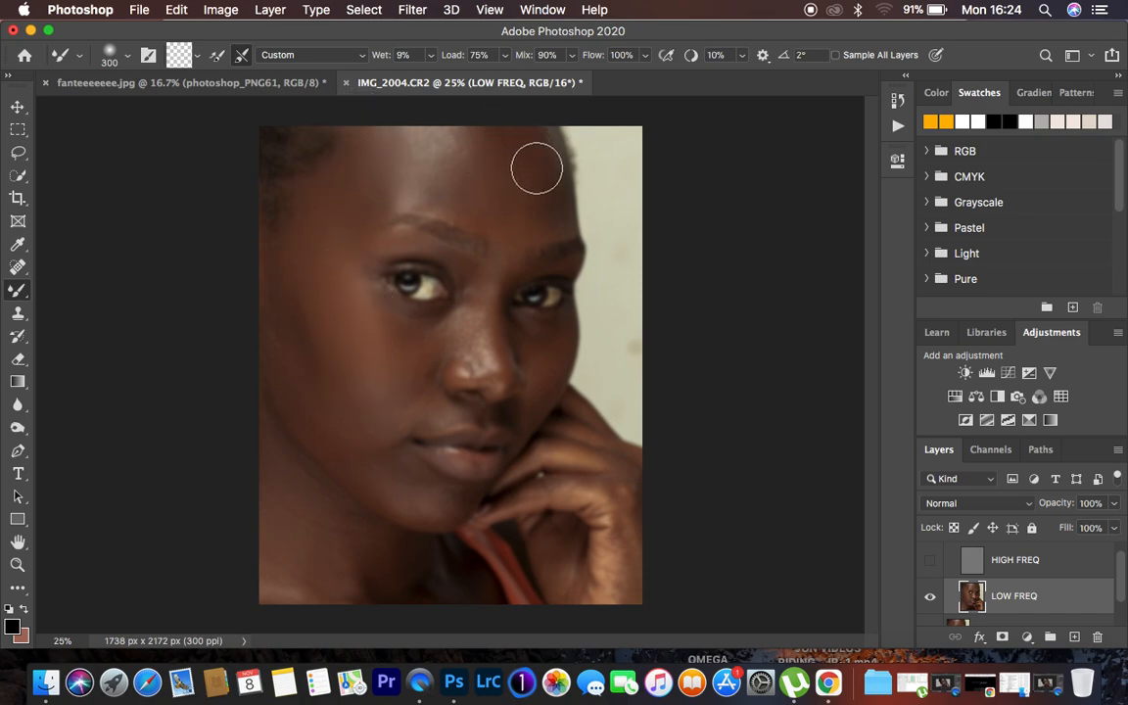
{"action": "mouse_move", "coordinate": [529, 145]}
{"action": "left_mouse_down"}
{"action": "mouse_move", "coordinate": [541, 193]}
{"action": "mouse_move", "coordinate": [536, 144]}
{"action": "mouse_move", "coordinate": [533, 184]}
{"action": "mouse_move", "coordinate": [503, 151]}
{"action": "mouse_move", "coordinate": [500, 209]}
{"action": "mouse_move", "coordinate": [493, 151]}
{"action": "mouse_move", "coordinate": [508, 189]}
{"action": "mouse_move", "coordinate": [539, 202]}
{"action": "mouse_move", "coordinate": [484, 146]}
{"action": "mouse_move", "coordinate": [466, 158]}
{"action": "mouse_move", "coordinate": [465, 189]}
{"action": "mouse_move", "coordinate": [442, 162]}
{"action": "mouse_move", "coordinate": [423, 168]}
{"action": "mouse_move", "coordinate": [415, 138]}
{"action": "mouse_move", "coordinate": [428, 144]}
{"action": "mouse_move", "coordinate": [425, 161]}
{"action": "mouse_move", "coordinate": [378, 189]}
{"action": "mouse_move", "coordinate": [468, 208]}
{"action": "mouse_move", "coordinate": [423, 196]}
{"action": "mouse_move", "coordinate": [358, 215]}
{"action": "mouse_move", "coordinate": [359, 206]}
{"action": "left_mouse_up"}
{"action": "mouse_move", "coordinate": [358, 150]}
{"action": "left_mouse_down"}
{"action": "mouse_move", "coordinate": [330, 182]}
{"action": "mouse_move", "coordinate": [345, 152]}
{"action": "mouse_move", "coordinate": [291, 244]}
{"action": "mouse_move", "coordinate": [345, 333]}
{"action": "left_mouse_up"}
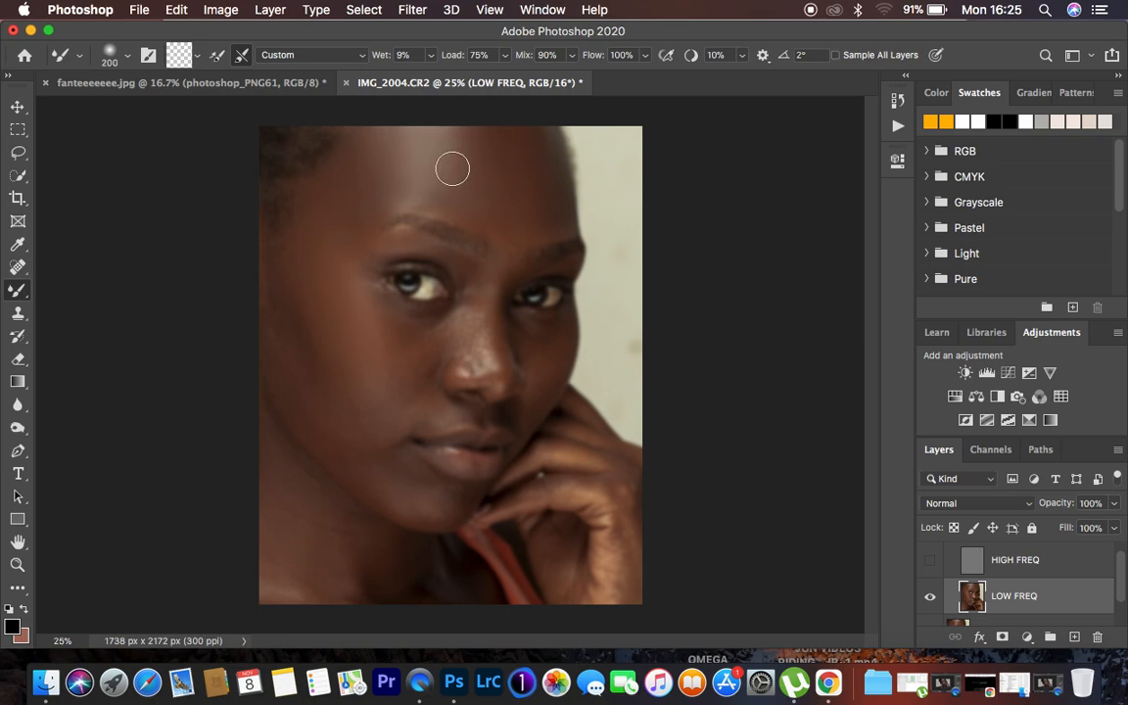
Step: Smooth the forehead highlight and upper temple on LOW FREQ with the Mixer Brush at size 200
{"action": "mouse_move", "coordinate": [448, 169]}
{"action": "left_mouse_down"}
{"action": "mouse_move", "coordinate": [390, 181]}
{"action": "mouse_move", "coordinate": [388, 166]}
{"action": "mouse_move", "coordinate": [401, 187]}
{"action": "mouse_move", "coordinate": [361, 147]}
{"action": "left_mouse_up"}
{"action": "mouse_move", "coordinate": [475, 169]}
{"action": "left_mouse_down"}
{"action": "mouse_move", "coordinate": [399, 170]}
{"action": "mouse_move", "coordinate": [396, 158]}
{"action": "mouse_move", "coordinate": [323, 217]}
{"action": "left_mouse_up"}
{"action": "mouse_move", "coordinate": [435, 168]}
{"action": "left_mouse_down"}
{"action": "mouse_move", "coordinate": [456, 121]}
{"action": "mouse_move", "coordinate": [463, 189]}
{"action": "mouse_move", "coordinate": [508, 184]}
{"action": "mouse_move", "coordinate": [530, 126]}
{"action": "mouse_move", "coordinate": [536, 181]}
{"action": "mouse_move", "coordinate": [521, 212]}
{"action": "mouse_move", "coordinate": [432, 181]}
{"action": "left_mouse_up"}
Step: Show HIGH FREQ and toggle the FREQ SEP group's visibility to compare the blended skin with the original
{"action": "left_click", "coordinate": [931, 562]}
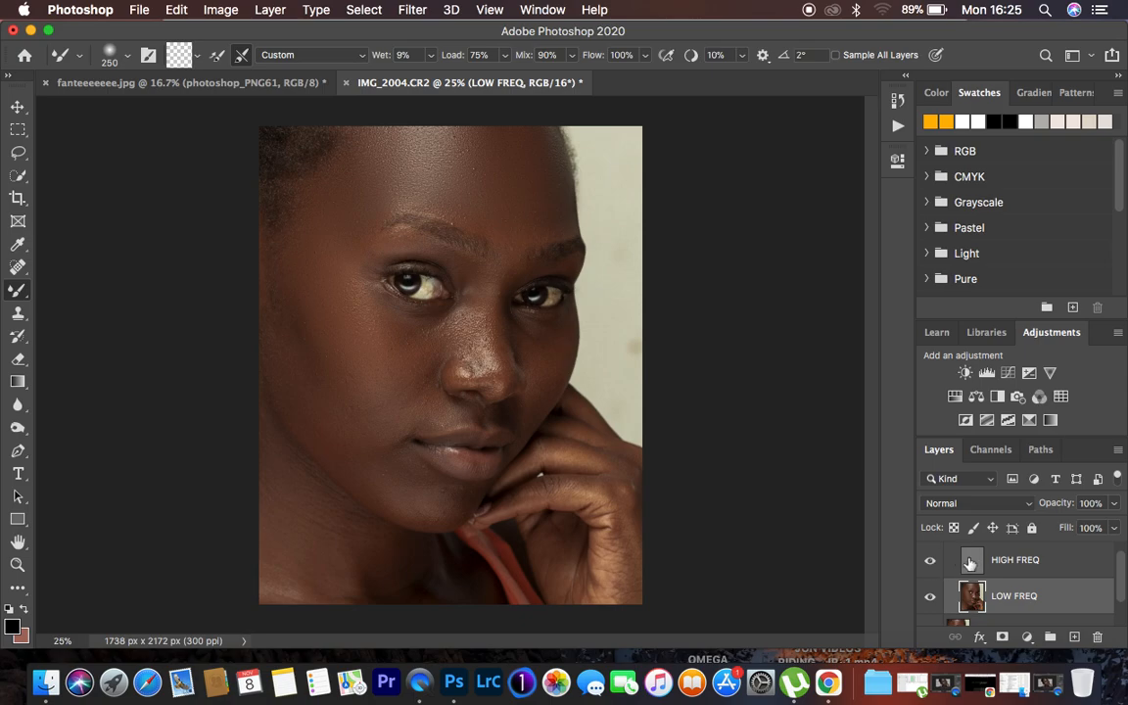
{"action": "scroll", "coordinate": [1025, 577], "scroll_direction": "up", "scroll_amount": 1}
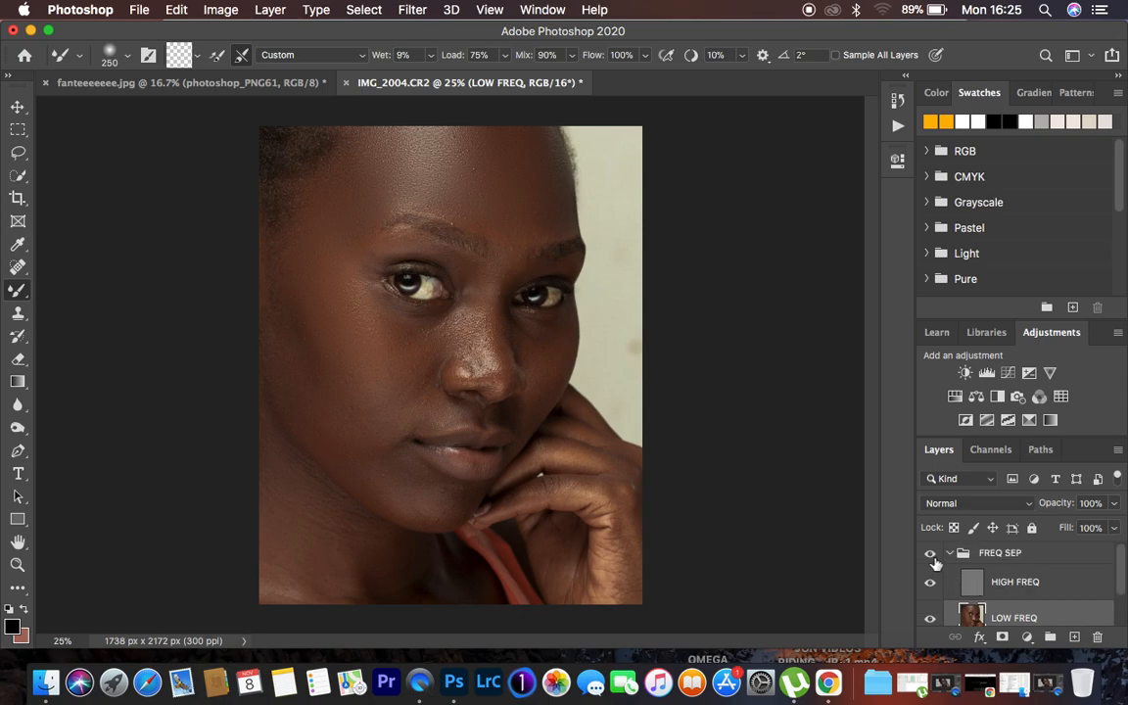
{"action": "left_click", "coordinate": [930, 555]}
{"action": "left_click", "coordinate": [930, 554]}
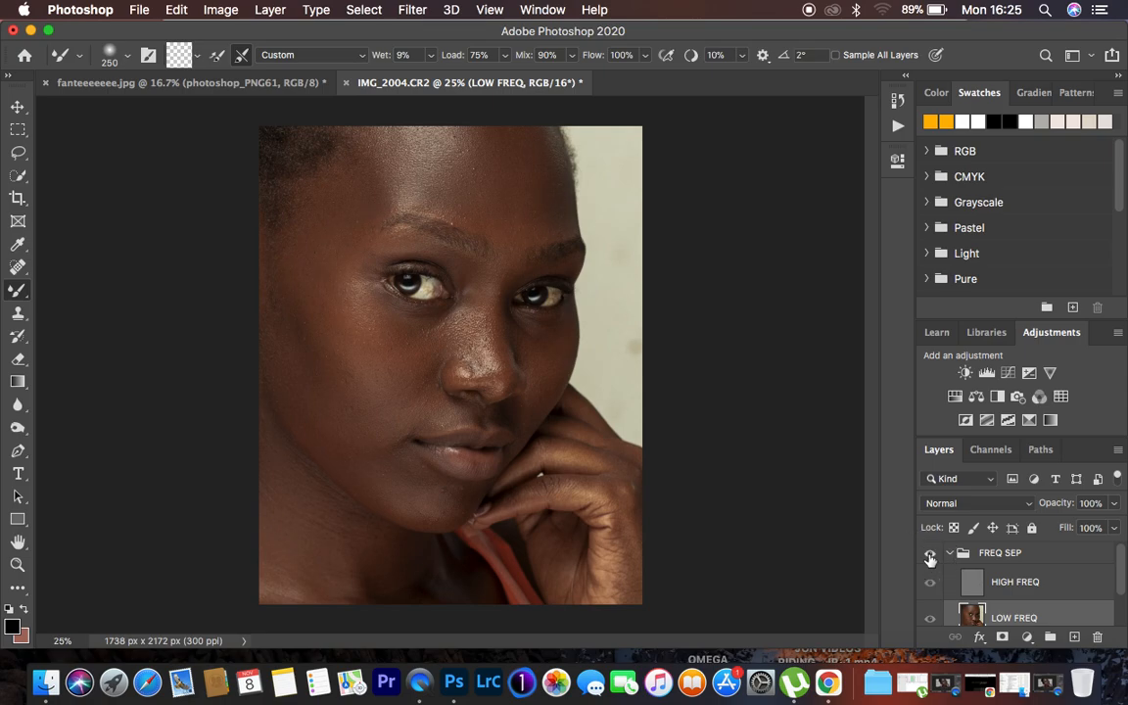
{"action": "left_click", "coordinate": [930, 556]}
{"action": "left_click", "coordinate": [930, 555]}
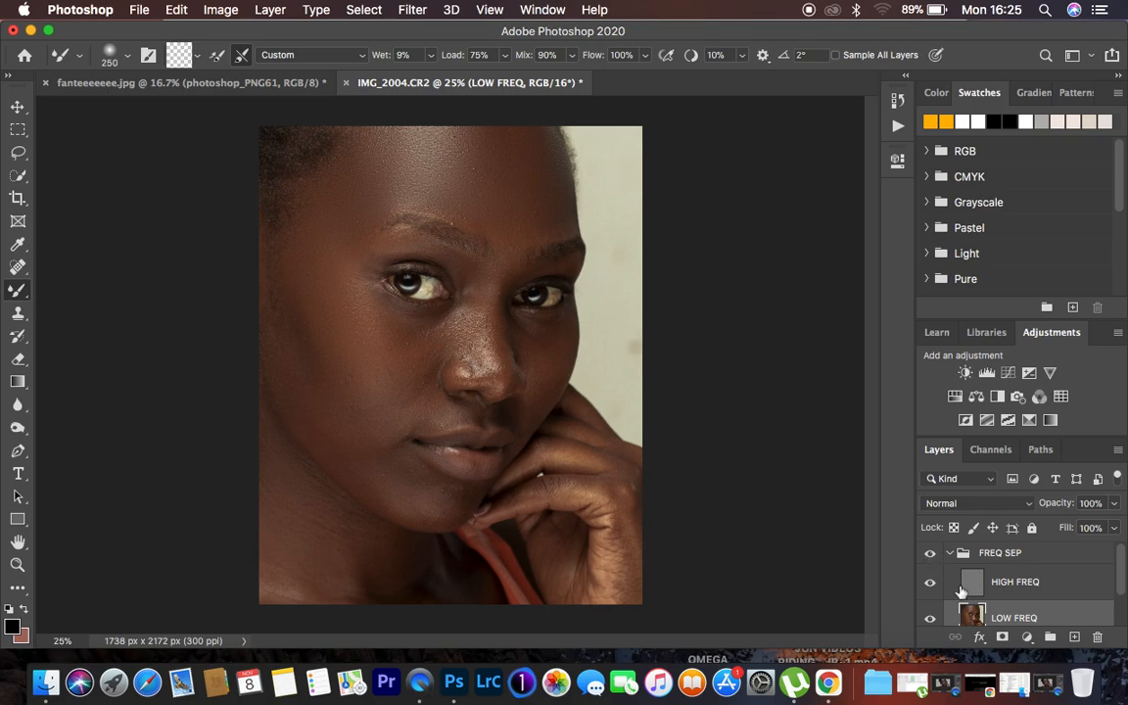
Step: Hide HIGH FREQ again and blend the outer cheek and side of the face on LOW FREQ with a size 250 brush
{"action": "left_click", "coordinate": [930, 584]}
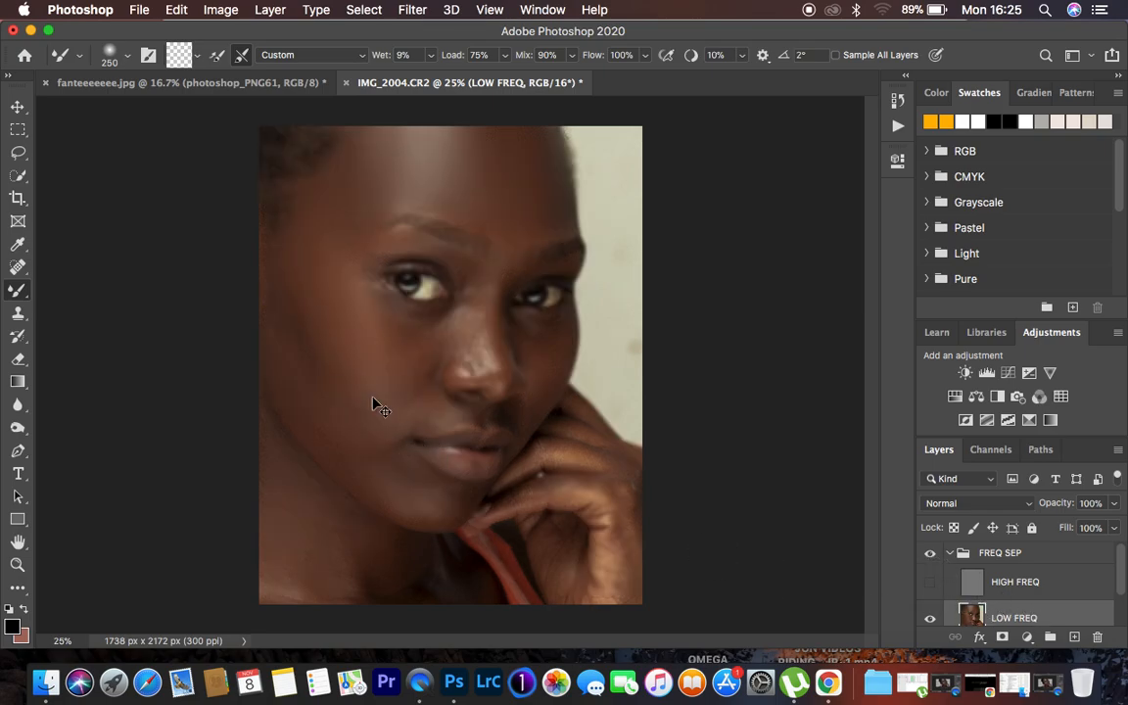
{"action": "key", "text": "super+plus"}
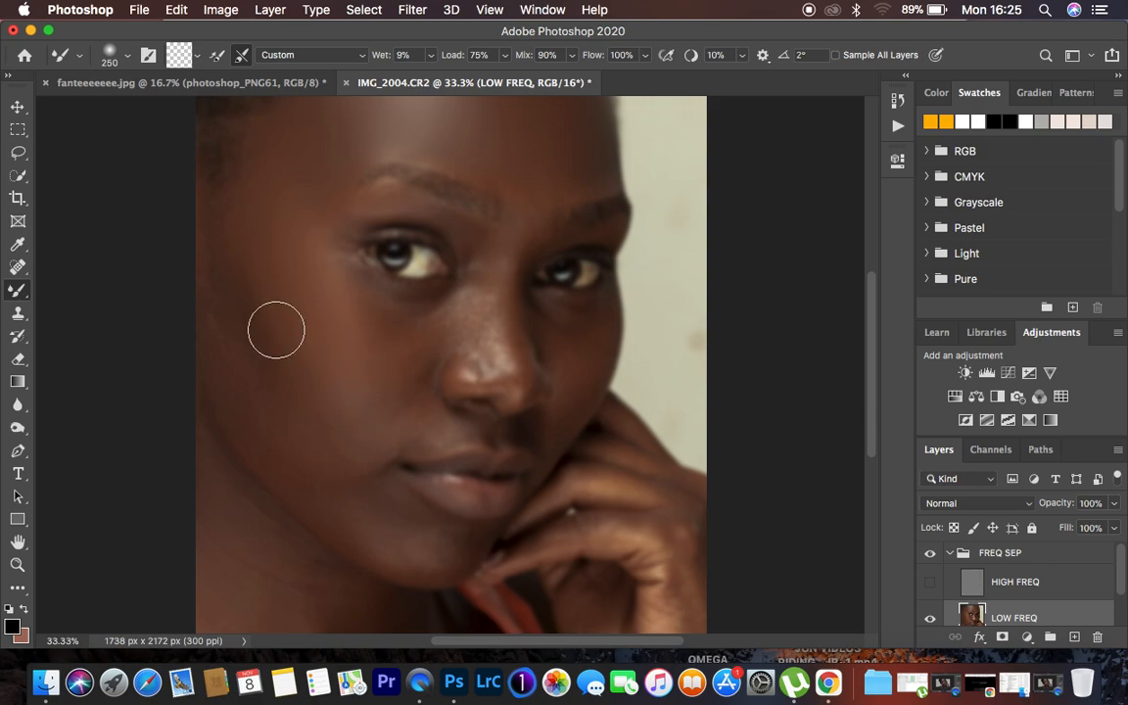
{"action": "mouse_move", "coordinate": [230, 274]}
{"action": "left_mouse_down"}
{"action": "mouse_move", "coordinate": [277, 399]}
{"action": "mouse_move", "coordinate": [244, 291]}
{"action": "mouse_move", "coordinate": [280, 377]}
{"action": "left_mouse_up"}
{"action": "mouse_move", "coordinate": [251, 214]}
{"action": "left_mouse_down"}
{"action": "mouse_move", "coordinate": [290, 307]}
{"action": "mouse_move", "coordinate": [277, 273]}
{"action": "mouse_move", "coordinate": [229, 373]}
{"action": "mouse_move", "coordinate": [292, 453]}
{"action": "mouse_move", "coordinate": [234, 397]}
{"action": "mouse_move", "coordinate": [216, 307]}
{"action": "mouse_move", "coordinate": [221, 360]}
{"action": "left_mouse_up"}
Step: Enlarge the Mixer Brush to 300 and blend the skin from the lower cheek and jaw up to the temple
{"action": "key", "text": "bracketright"}
{"action": "key", "text": "bracketright"}
{"action": "key", "text": "bracketright"}
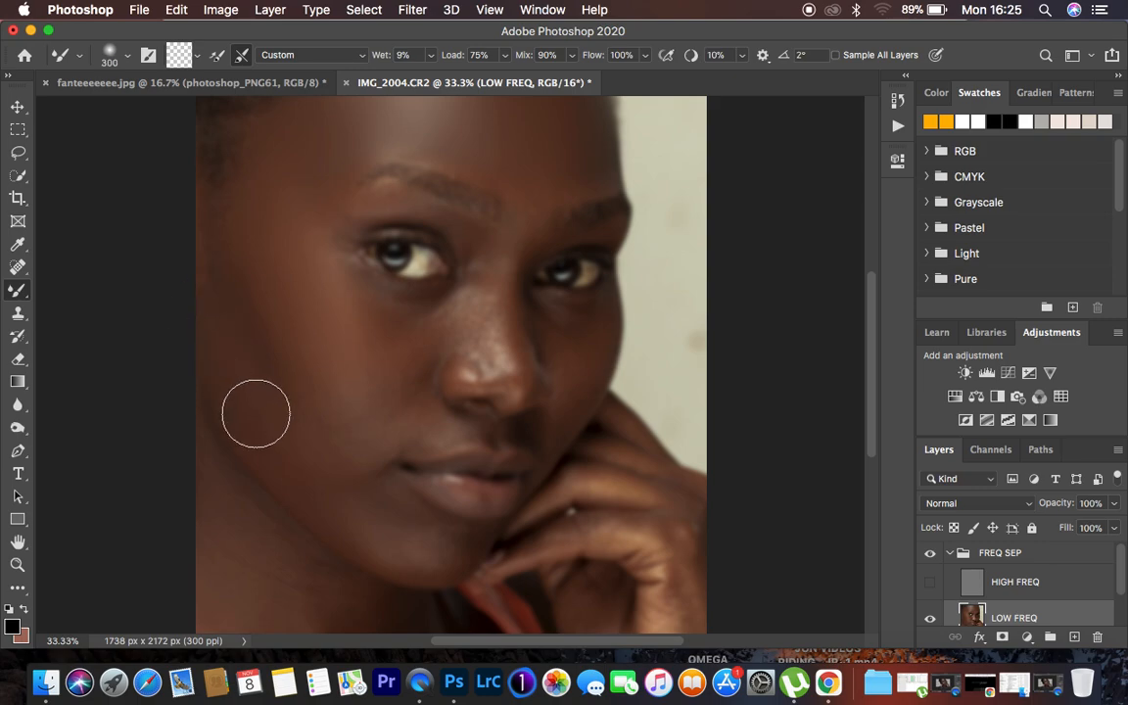
{"action": "mouse_move", "coordinate": [301, 460]}
{"action": "left_mouse_down"}
{"action": "mouse_move", "coordinate": [276, 435]}
{"action": "mouse_move", "coordinate": [286, 453]}
{"action": "mouse_move", "coordinate": [319, 453]}
{"action": "mouse_move", "coordinate": [329, 426]}
{"action": "mouse_move", "coordinate": [332, 451]}
{"action": "mouse_move", "coordinate": [283, 339]}
{"action": "mouse_move", "coordinate": [306, 401]}
{"action": "mouse_move", "coordinate": [250, 256]}
{"action": "left_mouse_up"}
{"action": "mouse_move", "coordinate": [324, 463]}
{"action": "left_mouse_down"}
{"action": "mouse_move", "coordinate": [361, 510]}
{"action": "mouse_move", "coordinate": [328, 483]}
{"action": "left_mouse_up"}
Step: Reduce the Mixer Brush to 200 and smooth the jawline, the inner cheek and the skin around the eye and brow
{"action": "key", "text": "bracketleft"}
{"action": "key", "text": "bracketleft"}
{"action": "mouse_move", "coordinate": [373, 529]}
{"action": "left_mouse_down"}
{"action": "mouse_move", "coordinate": [422, 549]}
{"action": "mouse_move", "coordinate": [386, 537]}
{"action": "mouse_move", "coordinate": [395, 524]}
{"action": "mouse_move", "coordinate": [365, 490]}
{"action": "mouse_move", "coordinate": [323, 491]}
{"action": "mouse_move", "coordinate": [428, 559]}
{"action": "mouse_move", "coordinate": [463, 537]}
{"action": "mouse_move", "coordinate": [434, 554]}
{"action": "mouse_move", "coordinate": [320, 476]}
{"action": "mouse_move", "coordinate": [289, 436]}
{"action": "left_mouse_up"}
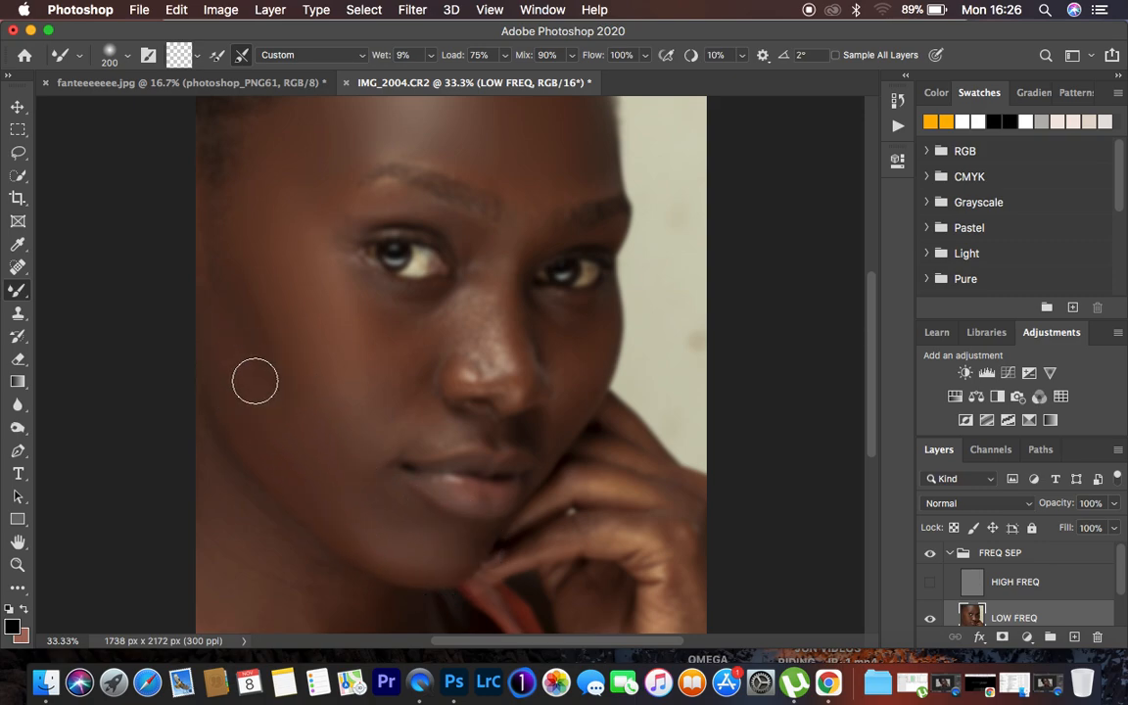
{"action": "mouse_move", "coordinate": [380, 317]}
{"action": "left_mouse_down"}
{"action": "mouse_move", "coordinate": [359, 287]}
{"action": "mouse_move", "coordinate": [403, 321]}
{"action": "mouse_move", "coordinate": [362, 287]}
{"action": "mouse_move", "coordinate": [410, 351]}
{"action": "mouse_move", "coordinate": [379, 391]}
{"action": "mouse_move", "coordinate": [411, 394]}
{"action": "mouse_move", "coordinate": [390, 415]}
{"action": "mouse_move", "coordinate": [387, 407]}
{"action": "mouse_move", "coordinate": [387, 427]}
{"action": "mouse_move", "coordinate": [344, 439]}
{"action": "mouse_move", "coordinate": [376, 416]}
{"action": "left_mouse_up"}
{"action": "mouse_move", "coordinate": [457, 160]}
{"action": "left_mouse_down"}
{"action": "mouse_move", "coordinate": [466, 176]}
{"action": "mouse_move", "coordinate": [485, 173]}
{"action": "mouse_move", "coordinate": [383, 154]}
{"action": "mouse_move", "coordinate": [332, 176]}
{"action": "mouse_move", "coordinate": [320, 205]}
{"action": "mouse_move", "coordinate": [347, 317]}
{"action": "mouse_move", "coordinate": [336, 303]}
{"action": "left_mouse_up"}
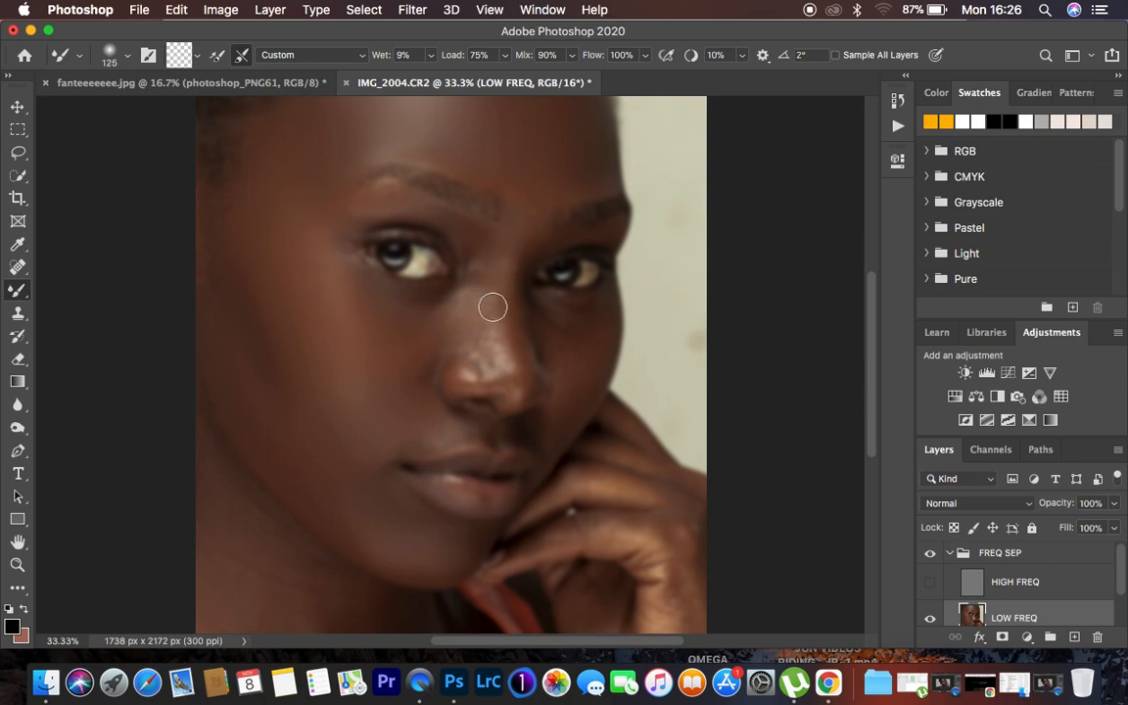
Step: Blend the highlights on the nose and the tones under the eye and on the inner cheek with a size 125 brush
{"action": "mouse_move", "coordinate": [488, 318]}
{"action": "left_mouse_down"}
{"action": "mouse_move", "coordinate": [485, 353]}
{"action": "mouse_move", "coordinate": [482, 315]}
{"action": "mouse_move", "coordinate": [496, 329]}
{"action": "mouse_move", "coordinate": [490, 366]}
{"action": "mouse_move", "coordinate": [493, 283]}
{"action": "mouse_move", "coordinate": [508, 259]}
{"action": "mouse_move", "coordinate": [516, 355]}
{"action": "left_mouse_up"}
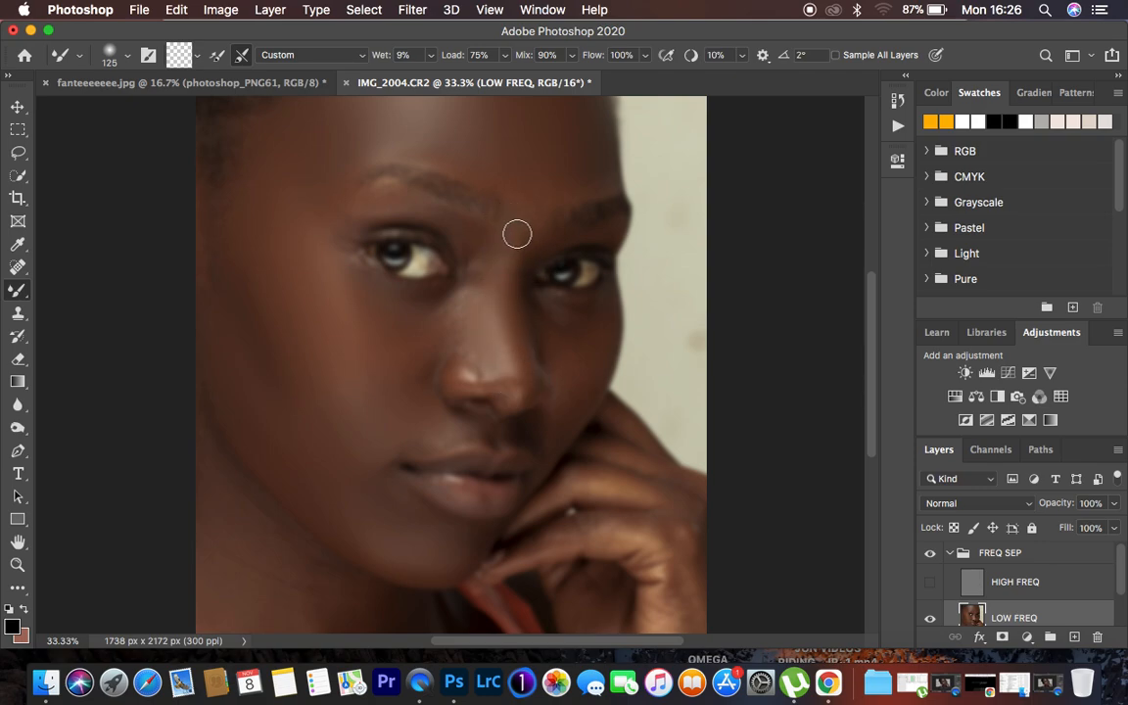
{"action": "mouse_move", "coordinate": [515, 331]}
{"action": "left_mouse_down"}
{"action": "mouse_move", "coordinate": [507, 293]}
{"action": "mouse_move", "coordinate": [524, 380]}
{"action": "mouse_move", "coordinate": [515, 339]}
{"action": "left_mouse_up"}
{"action": "mouse_move", "coordinate": [459, 307]}
{"action": "left_mouse_down"}
{"action": "mouse_move", "coordinate": [451, 322]}
{"action": "mouse_move", "coordinate": [461, 335]}
{"action": "mouse_move", "coordinate": [481, 259]}
{"action": "mouse_move", "coordinate": [473, 298]}
{"action": "mouse_move", "coordinate": [423, 325]}
{"action": "mouse_move", "coordinate": [346, 253]}
{"action": "left_mouse_up"}
{"action": "mouse_move", "coordinate": [423, 347]}
{"action": "left_mouse_down"}
{"action": "mouse_move", "coordinate": [402, 355]}
{"action": "mouse_move", "coordinate": [413, 361]}
{"action": "mouse_move", "coordinate": [396, 355]}
{"action": "mouse_move", "coordinate": [413, 376]}
{"action": "left_mouse_up"}
{"action": "mouse_move", "coordinate": [396, 311]}
{"action": "left_mouse_down"}
{"action": "mouse_move", "coordinate": [441, 341]}
{"action": "mouse_move", "coordinate": [393, 353]}
{"action": "left_mouse_up"}
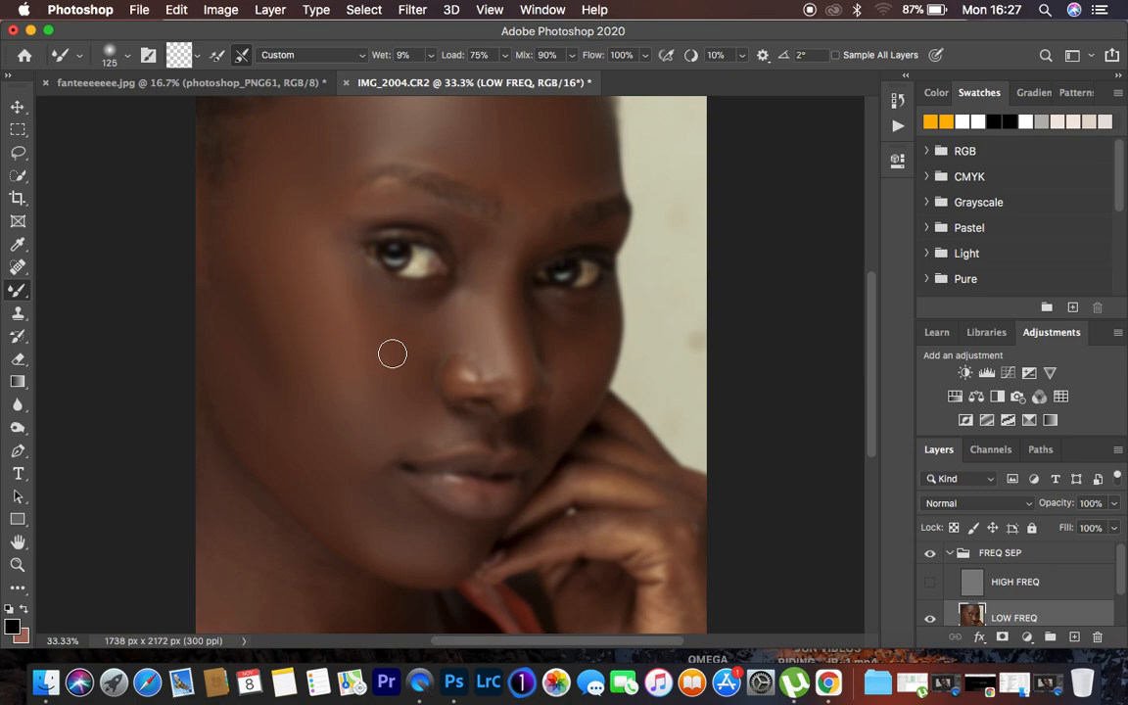
{"action": "left_click_drag", "start_coordinate": [409, 354], "coordinate": [417, 406]}
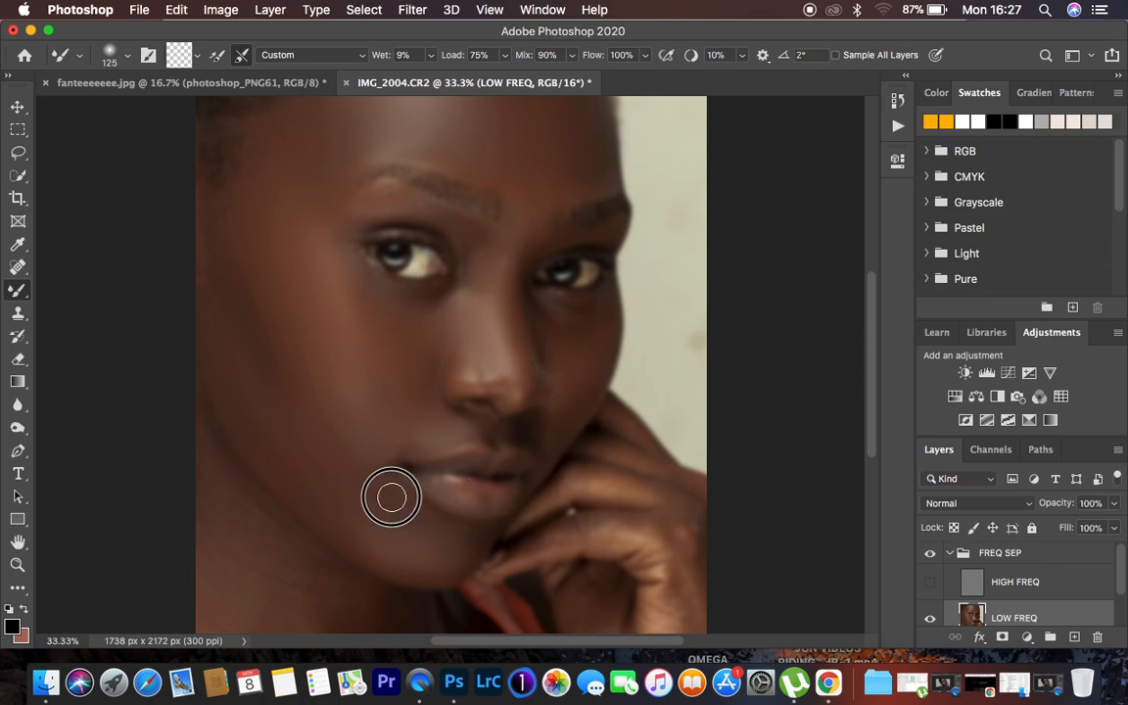
Step: Smooth the skin beside the mouth, along the outer cheek and around the eyebrows with the size 125 Mixer Brush
{"action": "left_click_drag", "start_coordinate": [381, 473], "coordinate": [390, 491]}
{"action": "left_click_drag", "start_coordinate": [406, 445], "coordinate": [391, 454]}
{"action": "mouse_move", "coordinate": [292, 328]}
{"action": "left_mouse_down"}
{"action": "mouse_move", "coordinate": [275, 292]}
{"action": "mouse_move", "coordinate": [299, 322]}
{"action": "mouse_move", "coordinate": [274, 269]}
{"action": "mouse_move", "coordinate": [277, 308]}
{"action": "mouse_move", "coordinate": [257, 220]}
{"action": "left_mouse_up"}
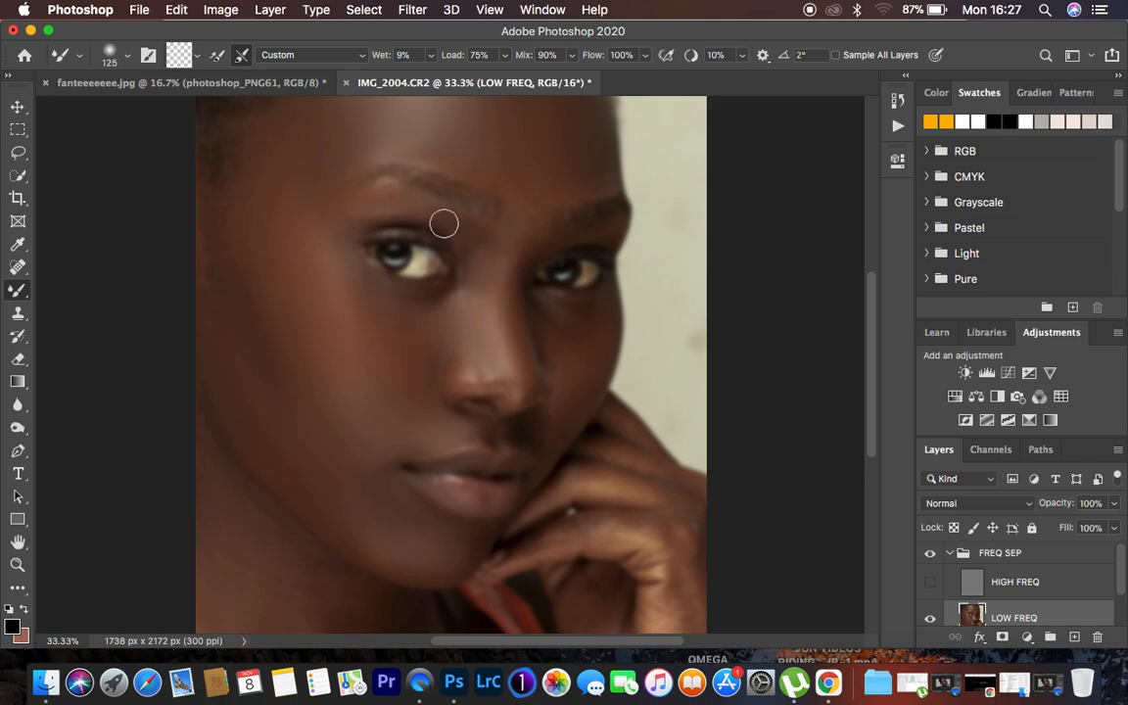
{"action": "mouse_move", "coordinate": [391, 204]}
{"action": "left_mouse_down"}
{"action": "mouse_move", "coordinate": [337, 229]}
{"action": "mouse_move", "coordinate": [374, 204]}
{"action": "mouse_move", "coordinate": [451, 221]}
{"action": "mouse_move", "coordinate": [438, 153]}
{"action": "left_mouse_up"}
{"action": "mouse_move", "coordinate": [542, 184]}
{"action": "left_mouse_down"}
{"action": "mouse_move", "coordinate": [564, 194]}
{"action": "mouse_move", "coordinate": [596, 183]}
{"action": "mouse_move", "coordinate": [523, 223]}
{"action": "mouse_move", "coordinate": [480, 166]}
{"action": "mouse_move", "coordinate": [504, 179]}
{"action": "left_mouse_up"}
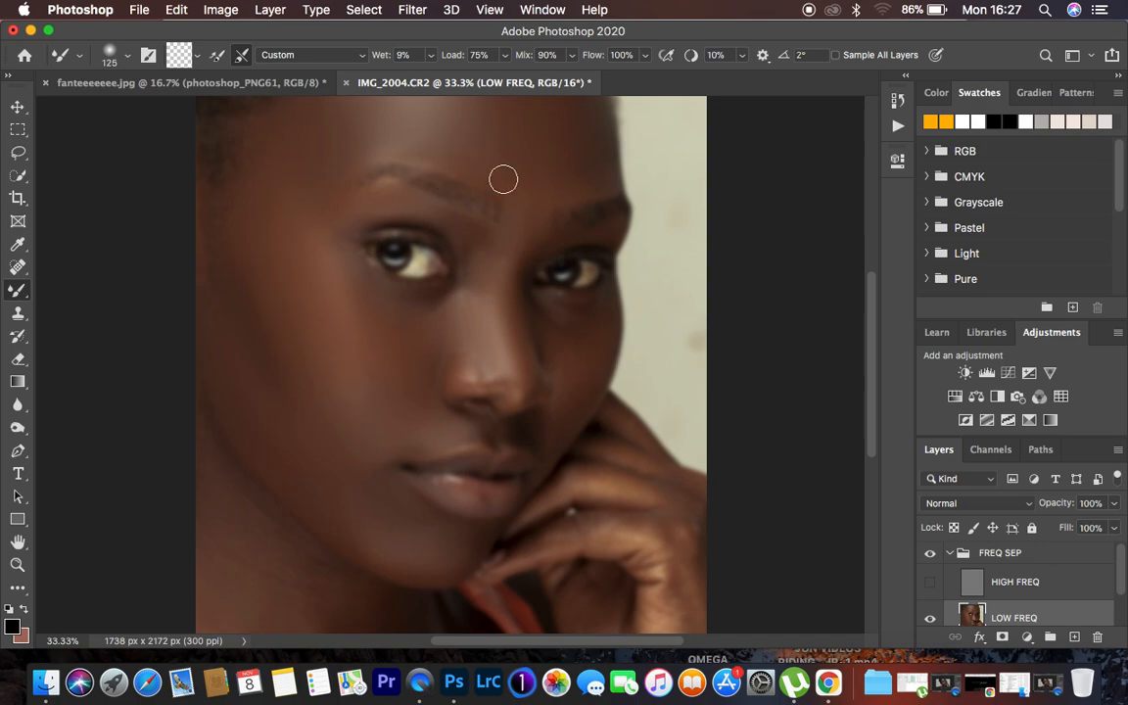
Step: Turn the HIGH FREQ layer back on and review the whole portrait
{"action": "left_click", "coordinate": [931, 583]}
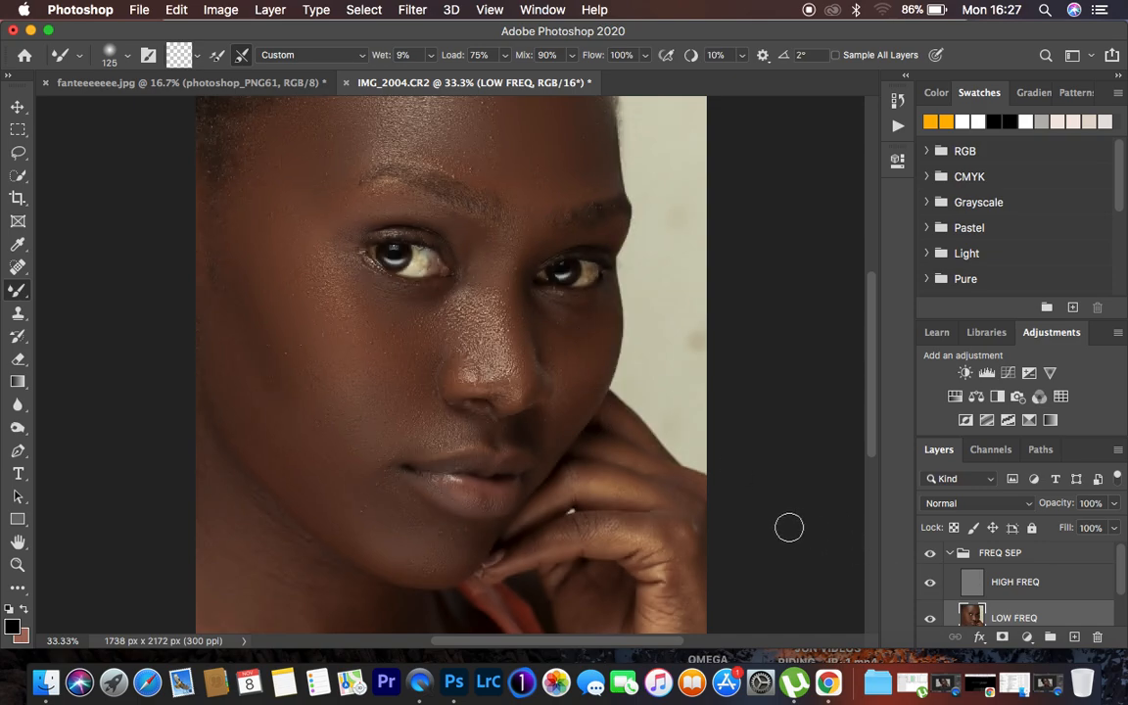
{"action": "key", "text": "super+minus"}
{"action": "key", "text": "super+minus"}
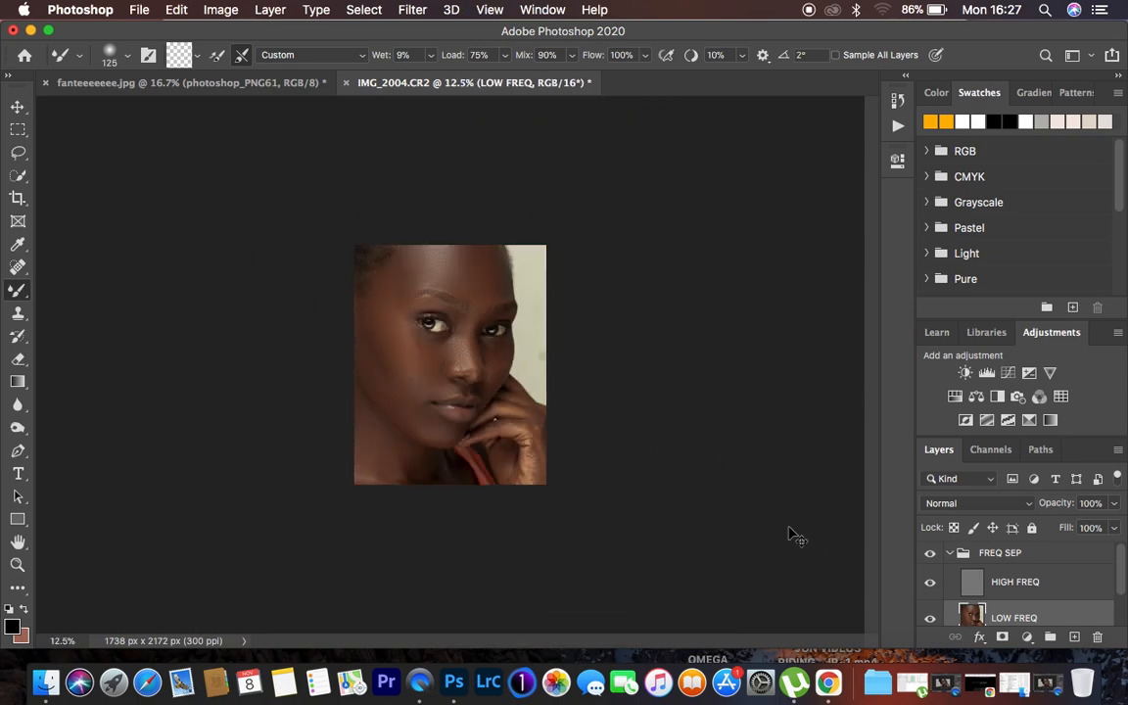
{"action": "key", "text": "super+plus"}
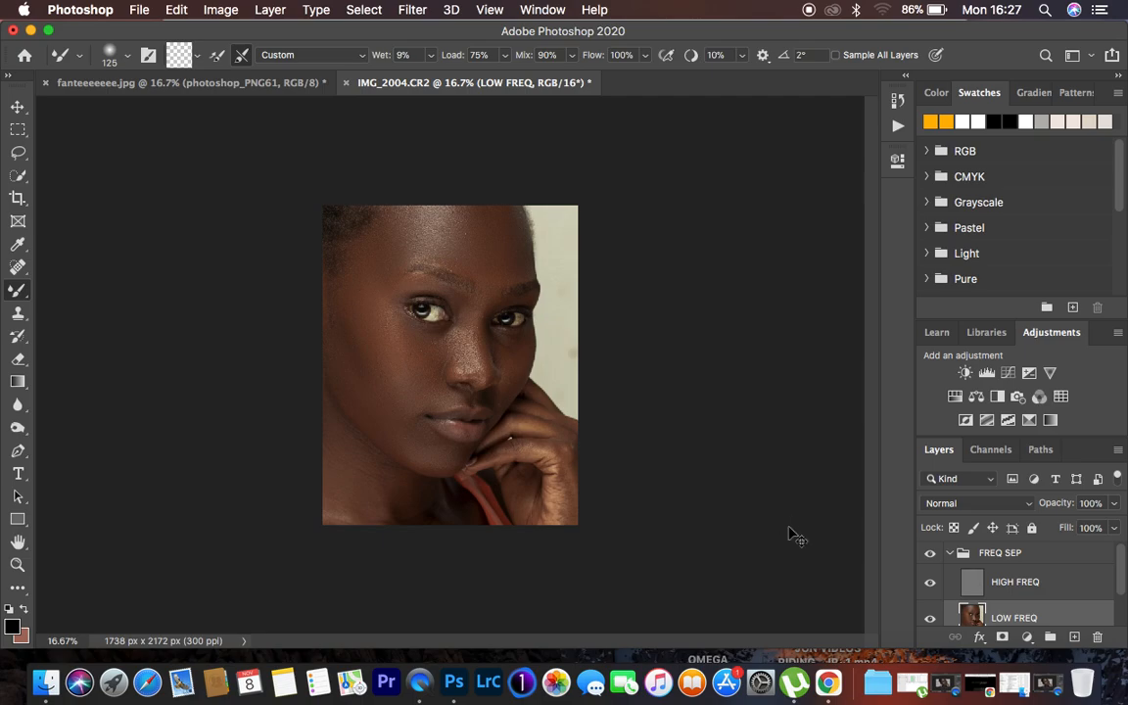
Step: Compare the portrait before and after the smoothing by toggling the visibility of the FREQ SEP group
{"action": "key", "text": "super+plus"}
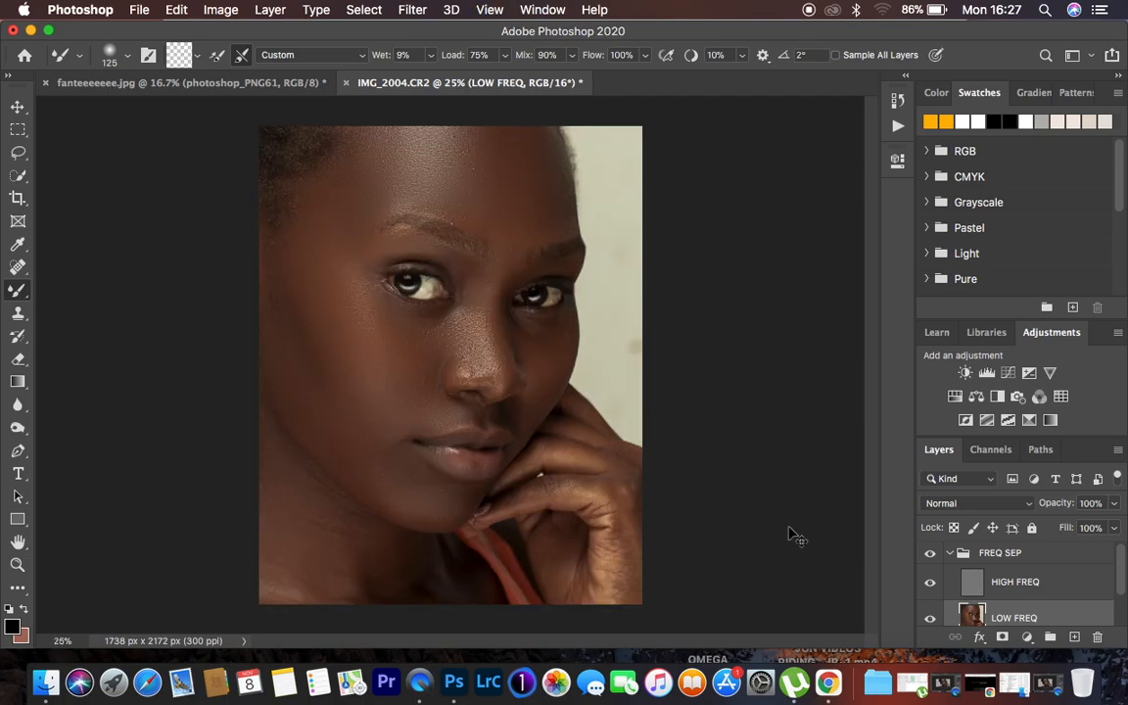
{"action": "left_click", "coordinate": [930, 556]}
{"action": "left_click", "coordinate": [930, 556]}
{"action": "left_click", "coordinate": [930, 555]}
{"action": "left_click", "coordinate": [930, 556]}
{"action": "left_click", "coordinate": [930, 556]}
{"action": "left_click", "coordinate": [930, 556]}
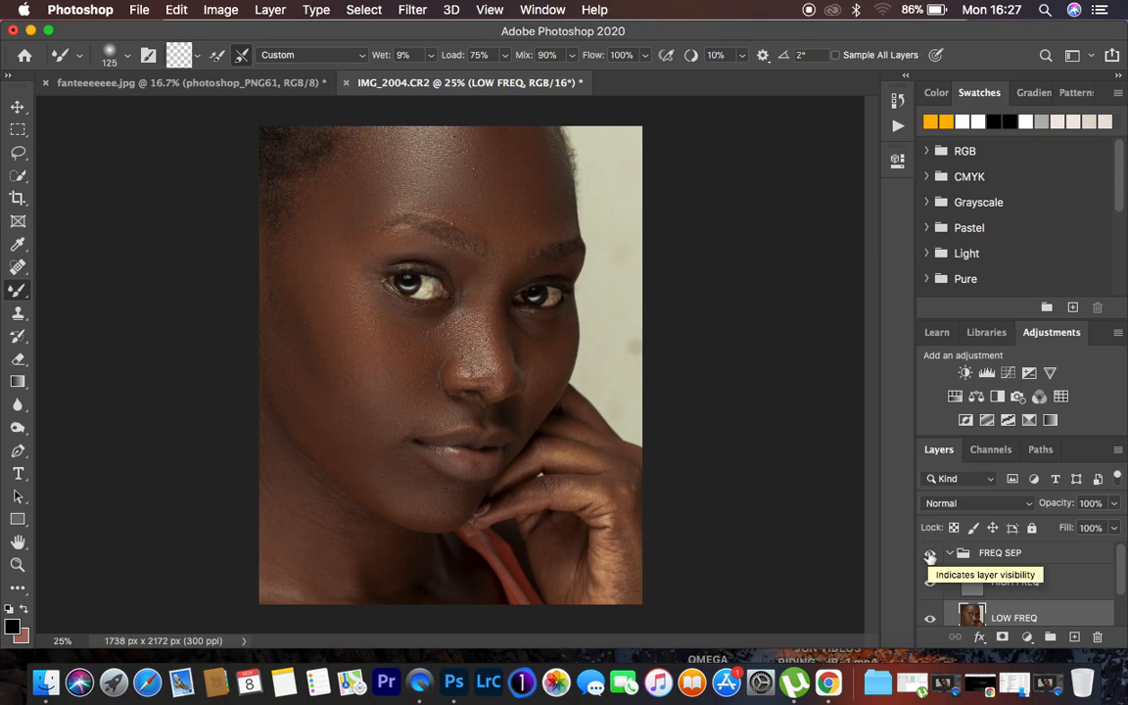
Step: Hide the HIGH FREQ layer and smooth the skin under the far eye and on the far cheek with the Mixer Brush enlarged to 175
{"action": "left_click", "coordinate": [930, 581]}
{"action": "scroll", "coordinate": [537, 382], "scroll_direction": "up", "scroll_amount": 2}
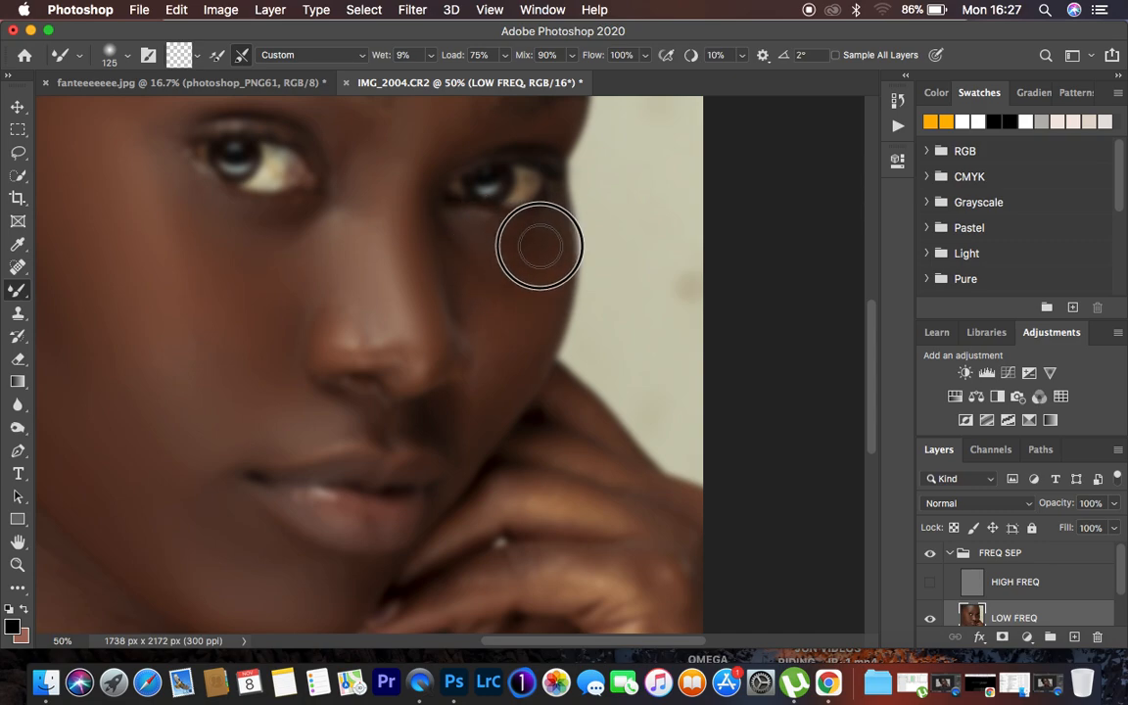
{"action": "mouse_move", "coordinate": [467, 243]}
{"action": "left_mouse_down"}
{"action": "mouse_move", "coordinate": [468, 277]}
{"action": "mouse_move", "coordinate": [469, 263]}
{"action": "left_mouse_up"}
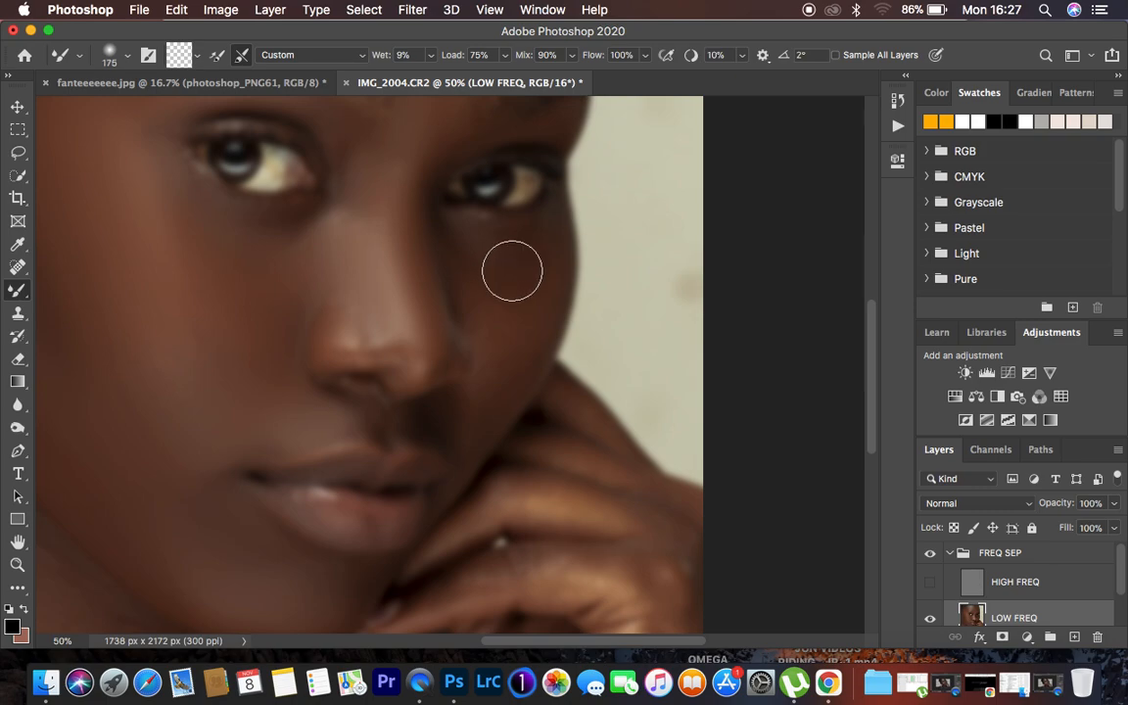
{"action": "mouse_move", "coordinate": [563, 336]}
{"action": "left_mouse_down"}
{"action": "mouse_move", "coordinate": [515, 303]}
{"action": "mouse_move", "coordinate": [485, 302]}
{"action": "mouse_move", "coordinate": [503, 302]}
{"action": "mouse_move", "coordinate": [516, 336]}
{"action": "mouse_move", "coordinate": [508, 307]}
{"action": "left_mouse_up"}
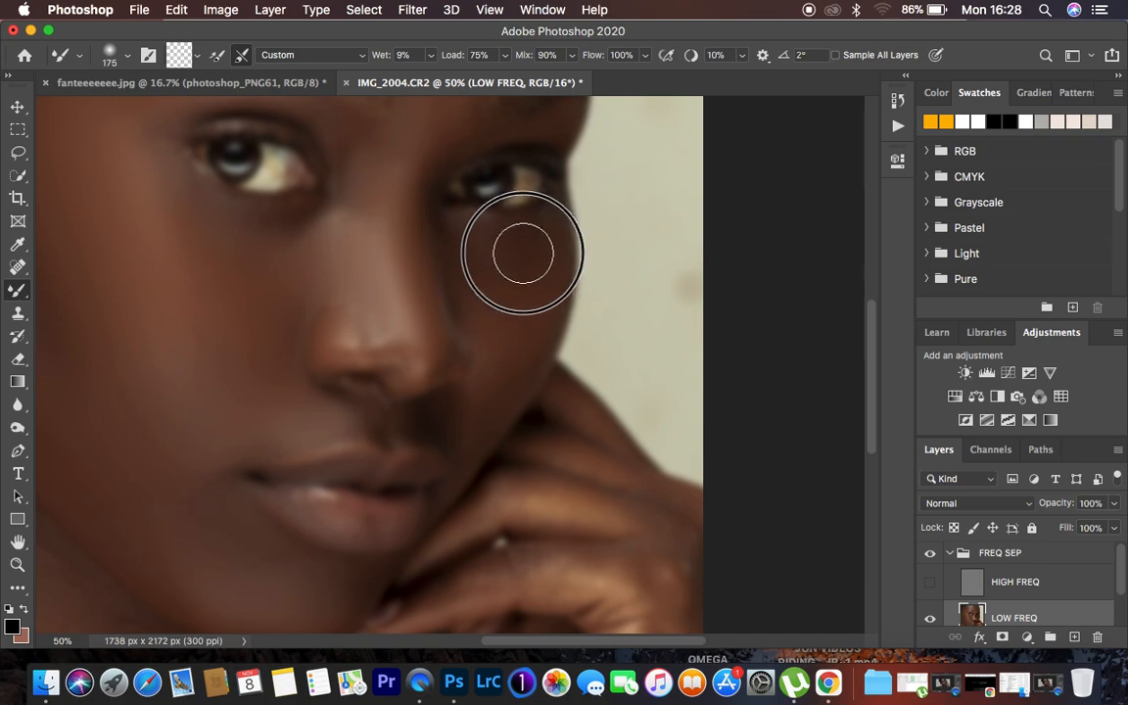
{"action": "left_click_drag", "start_coordinate": [535, 239], "coordinate": [539, 249]}
{"action": "mouse_move", "coordinate": [505, 305]}
{"action": "left_mouse_down"}
{"action": "mouse_move", "coordinate": [502, 365]}
{"action": "mouse_move", "coordinate": [523, 349]}
{"action": "mouse_move", "coordinate": [474, 414]}
{"action": "mouse_move", "coordinate": [497, 401]}
{"action": "mouse_move", "coordinate": [511, 336]}
{"action": "mouse_move", "coordinate": [493, 299]}
{"action": "mouse_move", "coordinate": [525, 290]}
{"action": "mouse_move", "coordinate": [528, 274]}
{"action": "mouse_move", "coordinate": [519, 325]}
{"action": "left_mouse_up"}
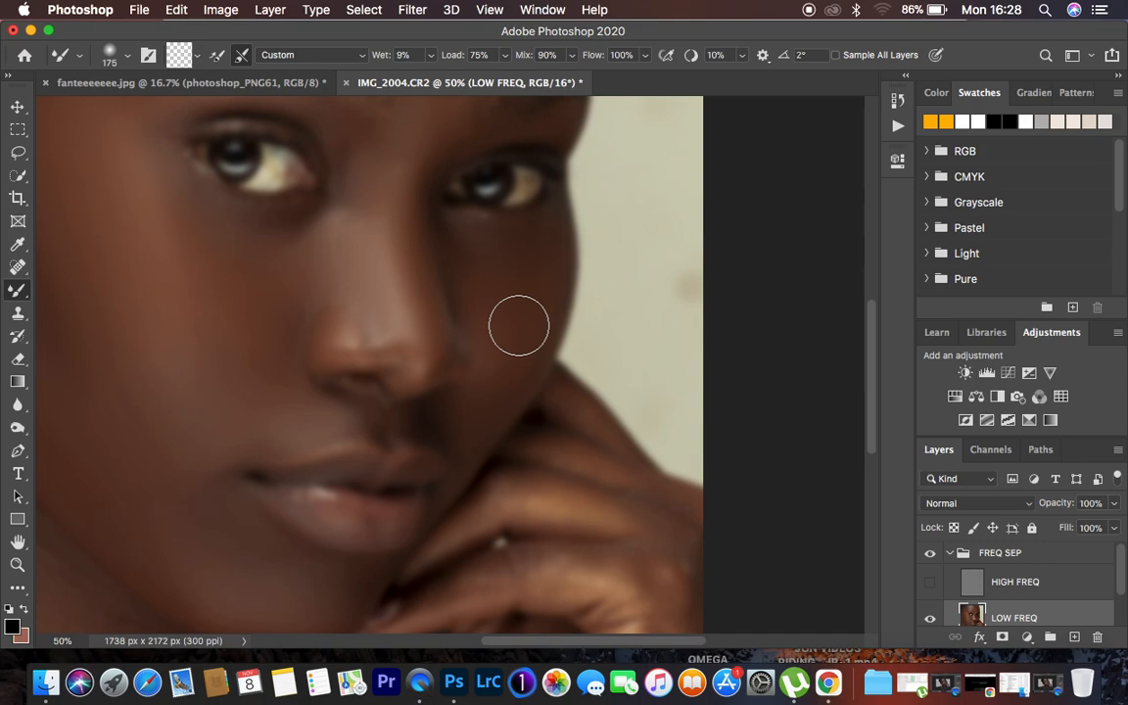
{"action": "mouse_move", "coordinate": [460, 248]}
{"action": "left_mouse_down"}
{"action": "mouse_move", "coordinate": [449, 236]}
{"action": "mouse_move", "coordinate": [516, 242]}
{"action": "mouse_move", "coordinate": [542, 273]}
{"action": "mouse_move", "coordinate": [529, 286]}
{"action": "left_mouse_up"}
Step: Blend the tones around the mouth, the side of the nose, the chin and the jaw with the Mixer Brush at size 125
{"action": "mouse_move", "coordinate": [498, 380]}
{"action": "left_mouse_down"}
{"action": "mouse_move", "coordinate": [438, 420]}
{"action": "mouse_move", "coordinate": [471, 451]}
{"action": "left_mouse_up"}
{"action": "mouse_move", "coordinate": [372, 423]}
{"action": "left_mouse_down"}
{"action": "mouse_move", "coordinate": [264, 441]}
{"action": "mouse_move", "coordinate": [226, 471]}
{"action": "left_mouse_up"}
{"action": "left_click_drag", "start_coordinate": [508, 408], "coordinate": [463, 436]}
{"action": "left_click_drag", "start_coordinate": [443, 325], "coordinate": [436, 350]}
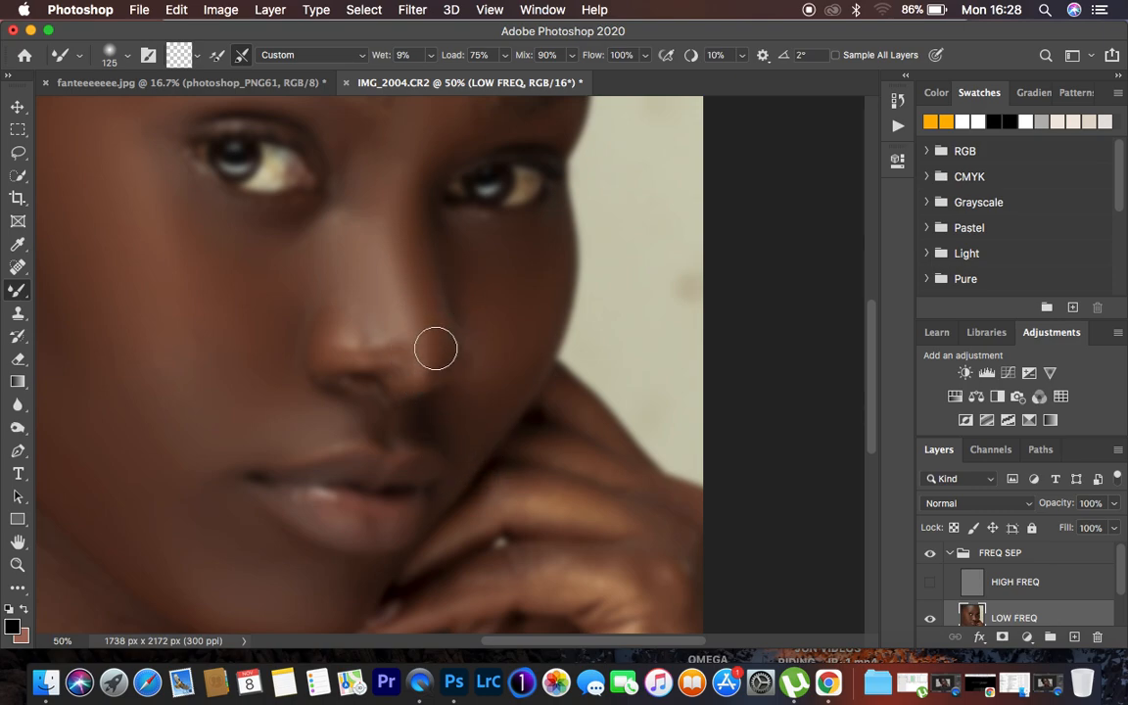
{"action": "mouse_move", "coordinate": [477, 408]}
{"action": "left_mouse_down"}
{"action": "mouse_move", "coordinate": [485, 423]}
{"action": "mouse_move", "coordinate": [463, 487]}
{"action": "left_mouse_up"}
{"action": "mouse_move", "coordinate": [320, 565]}
{"action": "left_mouse_down"}
{"action": "mouse_move", "coordinate": [265, 546]}
{"action": "mouse_move", "coordinate": [326, 569]}
{"action": "mouse_move", "coordinate": [342, 599]}
{"action": "left_mouse_up"}
{"action": "mouse_move", "coordinate": [176, 548]}
{"action": "left_mouse_down"}
{"action": "mouse_move", "coordinate": [207, 485]}
{"action": "mouse_move", "coordinate": [224, 481]}
{"action": "left_mouse_up"}
Step: Smooth the near cheek, the nose bridge and the area under the near eye with the size 125 Mixer Brush
{"action": "left_click_drag", "start_coordinate": [278, 431], "coordinate": [300, 307]}
{"action": "mouse_move", "coordinate": [378, 183]}
{"action": "left_mouse_down"}
{"action": "mouse_move", "coordinate": [367, 262]}
{"action": "mouse_move", "coordinate": [371, 246]}
{"action": "left_mouse_up"}
{"action": "left_click_drag", "start_coordinate": [303, 227], "coordinate": [280, 238]}
{"action": "left_click_drag", "start_coordinate": [365, 197], "coordinate": [370, 253]}
{"action": "scroll", "coordinate": [195, 379], "scroll_direction": "left", "scroll_amount": 5}
{"action": "left_click_drag", "start_coordinate": [196, 297], "coordinate": [240, 366]}
{"action": "mouse_move", "coordinate": [315, 329]}
{"action": "left_mouse_down"}
{"action": "mouse_move", "coordinate": [309, 344]}
{"action": "mouse_move", "coordinate": [308, 289]}
{"action": "left_mouse_up"}
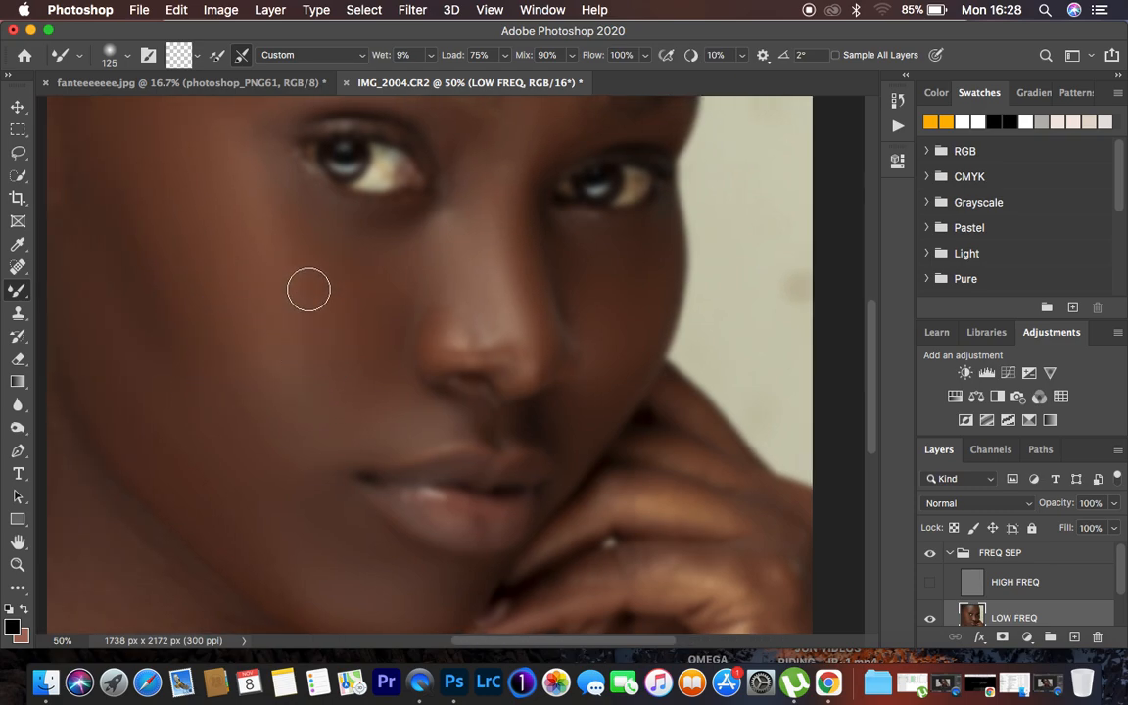
Step: Smooth the forehead, the skin around the near eyebrow, the temple and the hairline, enlarging the Mixer Brush from 125 to 200
{"action": "scroll", "coordinate": [279, 201], "scroll_direction": "up", "scroll_amount": 3}
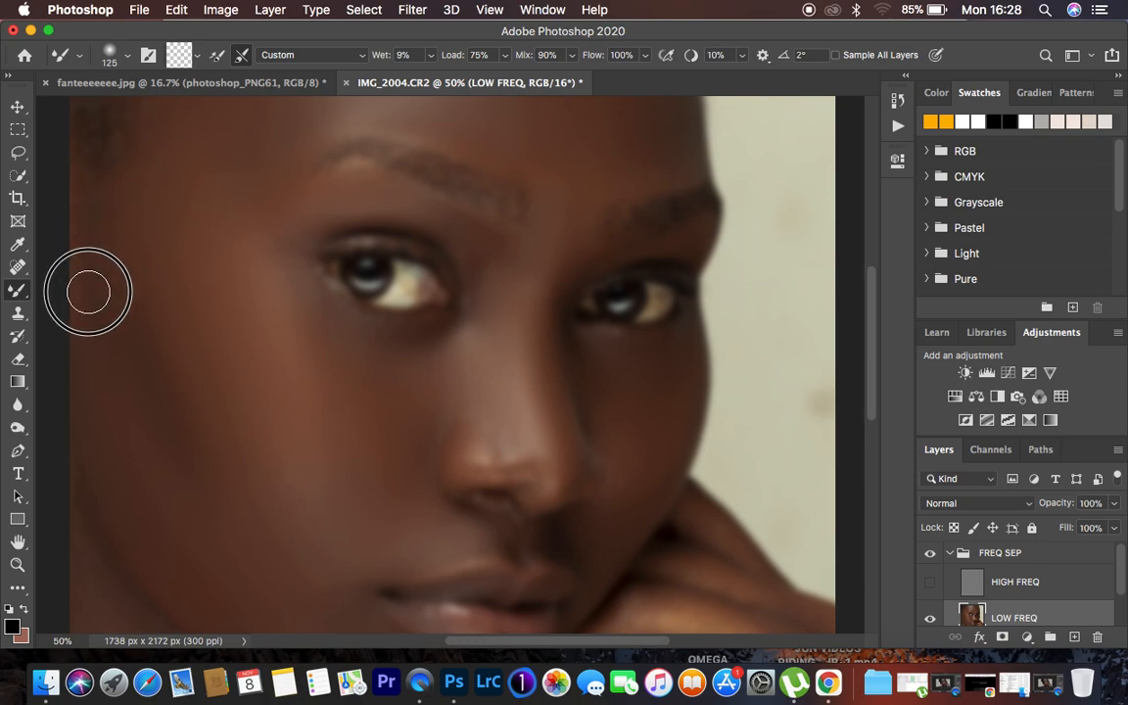
{"action": "scroll", "coordinate": [268, 329], "scroll_direction": "left", "scroll_amount": 4}
{"action": "scroll", "coordinate": [268, 329], "scroll_direction": "up", "scroll_amount": 1}
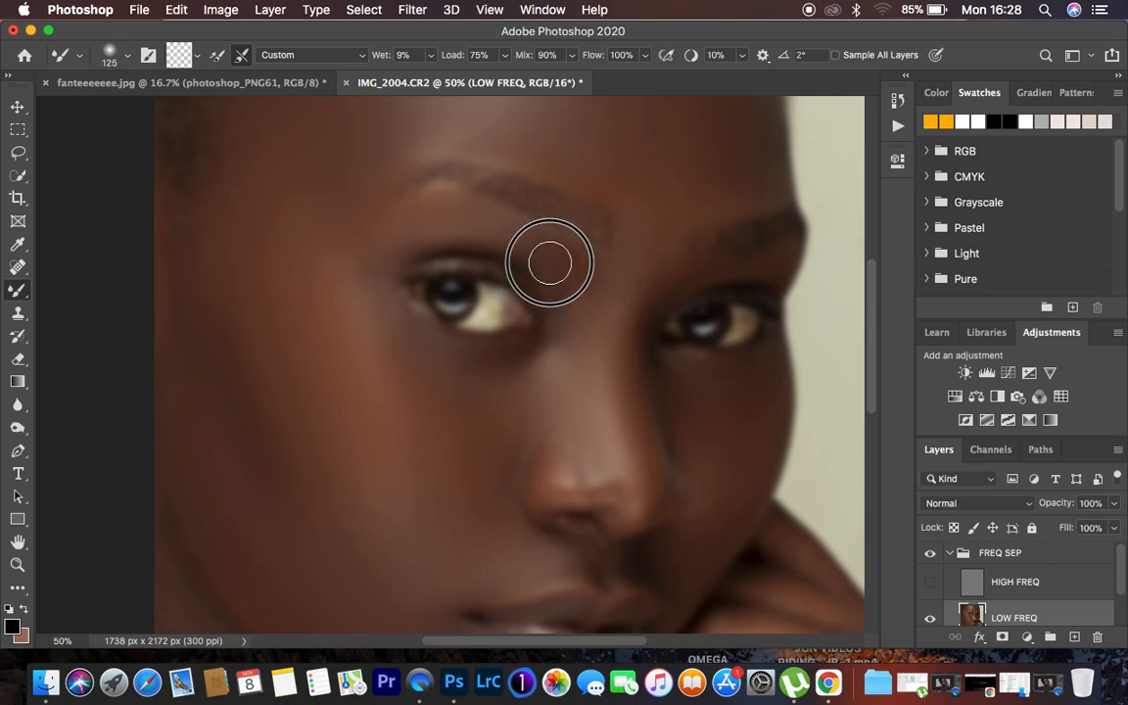
{"action": "scroll", "coordinate": [704, 211], "scroll_direction": "up", "scroll_amount": 5}
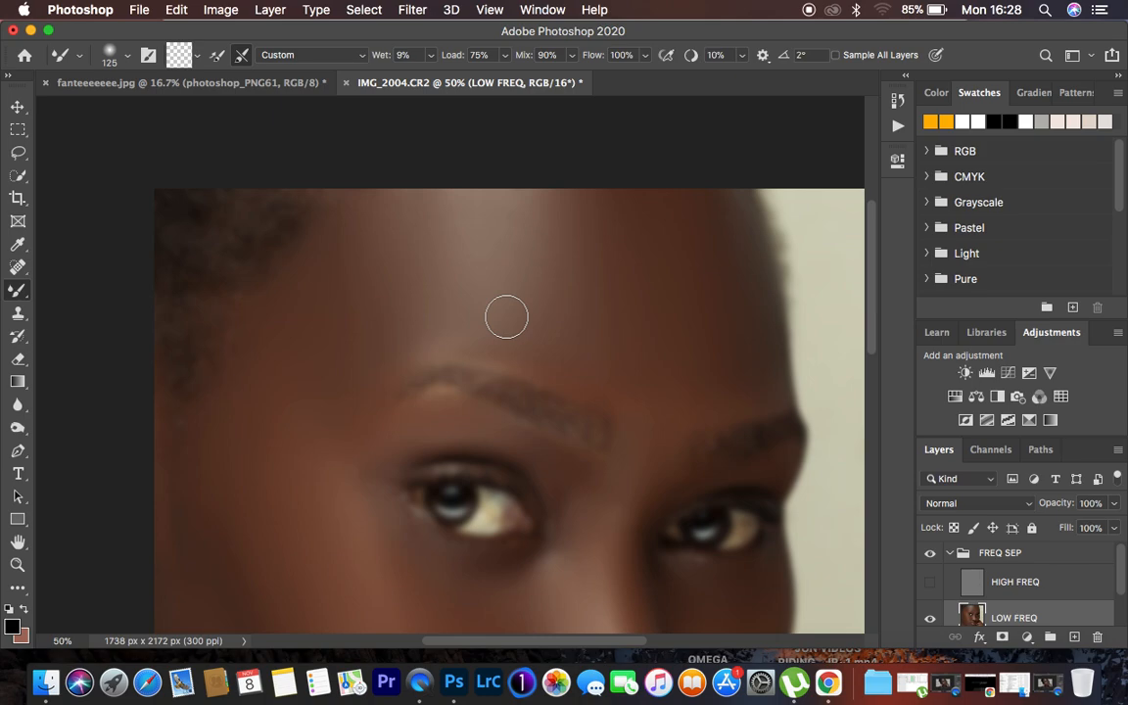
{"action": "mouse_move", "coordinate": [389, 330]}
{"action": "left_mouse_down"}
{"action": "mouse_move", "coordinate": [371, 335]}
{"action": "mouse_move", "coordinate": [472, 324]}
{"action": "left_mouse_up"}
{"action": "mouse_move", "coordinate": [548, 332]}
{"action": "left_mouse_down"}
{"action": "mouse_move", "coordinate": [536, 344]}
{"action": "mouse_move", "coordinate": [605, 366]}
{"action": "left_mouse_up"}
{"action": "mouse_move", "coordinate": [640, 484]}
{"action": "left_mouse_down"}
{"action": "mouse_move", "coordinate": [638, 497]}
{"action": "mouse_move", "coordinate": [634, 487]}
{"action": "left_mouse_up"}
{"action": "mouse_move", "coordinate": [370, 436]}
{"action": "left_mouse_down"}
{"action": "mouse_move", "coordinate": [332, 428]}
{"action": "mouse_move", "coordinate": [329, 443]}
{"action": "mouse_move", "coordinate": [310, 447]}
{"action": "mouse_move", "coordinate": [293, 399]}
{"action": "left_mouse_up"}
{"action": "mouse_move", "coordinate": [264, 360]}
{"action": "left_mouse_down"}
{"action": "mouse_move", "coordinate": [247, 338]}
{"action": "mouse_move", "coordinate": [291, 270]}
{"action": "left_mouse_up"}
{"action": "mouse_move", "coordinate": [345, 211]}
{"action": "left_mouse_down"}
{"action": "mouse_move", "coordinate": [328, 240]}
{"action": "mouse_move", "coordinate": [364, 205]}
{"action": "mouse_move", "coordinate": [393, 191]}
{"action": "left_mouse_up"}
{"action": "mouse_move", "coordinate": [557, 185]}
{"action": "left_mouse_down"}
{"action": "mouse_move", "coordinate": [545, 186]}
{"action": "mouse_move", "coordinate": [679, 188]}
{"action": "mouse_move", "coordinate": [726, 231]}
{"action": "mouse_move", "coordinate": [667, 176]}
{"action": "mouse_move", "coordinate": [731, 254]}
{"action": "left_mouse_up"}
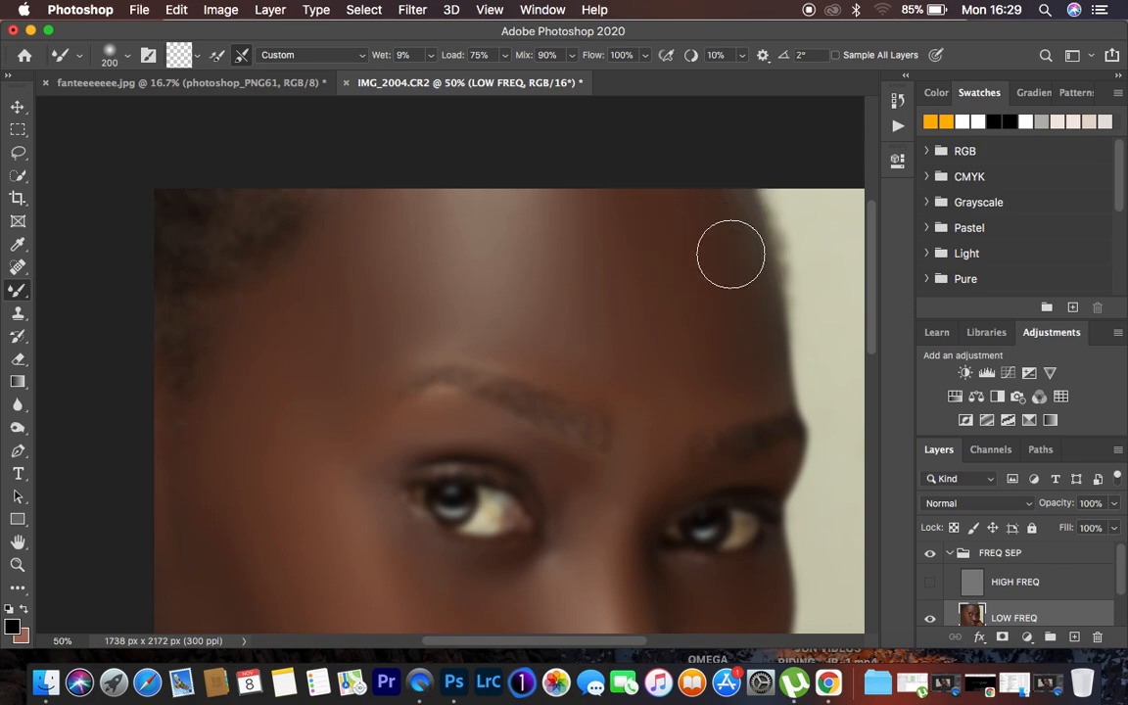
Step: Even out the chin, the jawline and the lower outer cheek, reducing the Mixer Brush to 150
{"action": "scroll", "coordinate": [726, 360], "scroll_direction": "down", "scroll_amount": 10}
{"action": "mouse_move", "coordinate": [391, 403]}
{"action": "left_mouse_down"}
{"action": "mouse_move", "coordinate": [504, 472]}
{"action": "mouse_move", "coordinate": [567, 496]}
{"action": "mouse_move", "coordinate": [592, 483]}
{"action": "mouse_move", "coordinate": [569, 521]}
{"action": "left_mouse_up"}
{"action": "left_click_drag", "start_coordinate": [458, 511], "coordinate": [361, 442]}
{"action": "left_click_drag", "start_coordinate": [264, 338], "coordinate": [270, 304]}
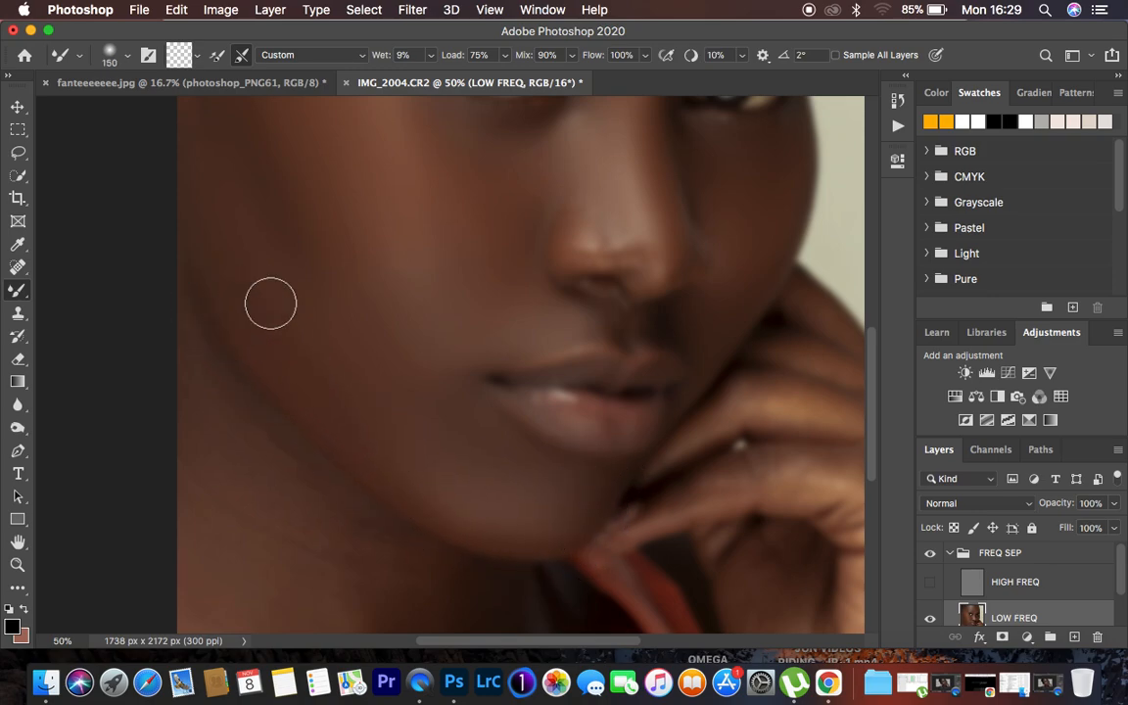
Step: Smooth the neck and the skin below the jaw with the Mixer Brush at size 300, then reduced to 200
{"action": "scroll", "coordinate": [825, 452], "scroll_direction": "down", "scroll_amount": 5}
{"action": "scroll", "coordinate": [825, 452], "scroll_direction": "left", "scroll_amount": 4}
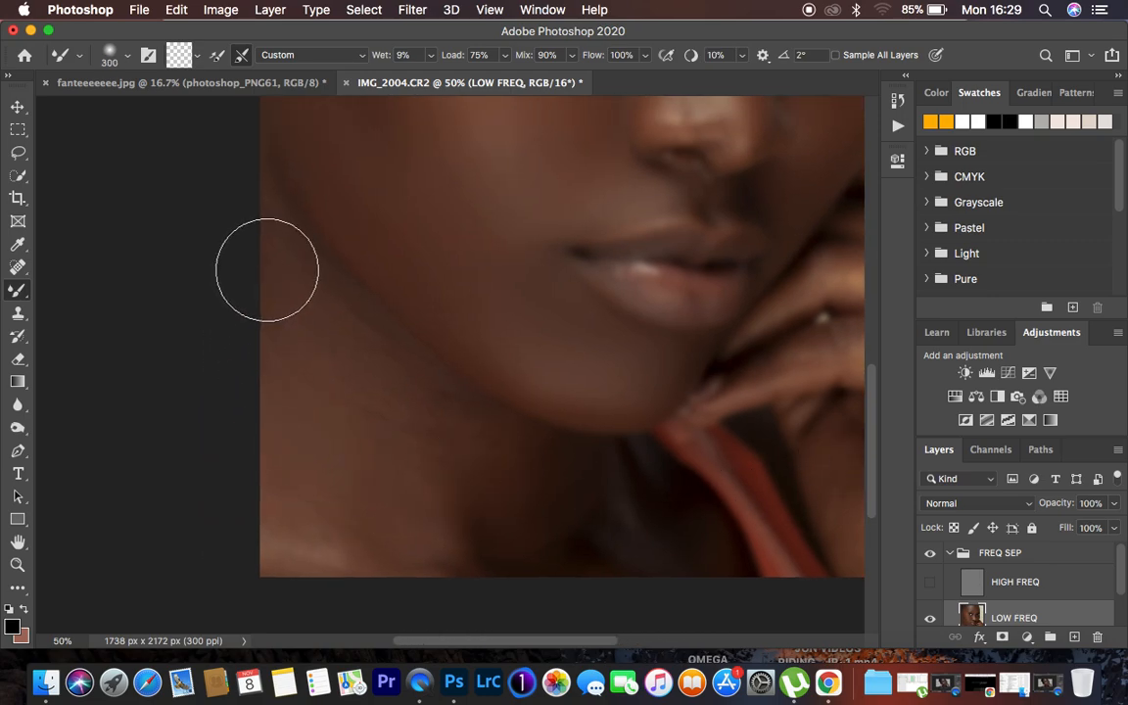
{"action": "mouse_move", "coordinate": [268, 269]}
{"action": "left_mouse_down"}
{"action": "mouse_move", "coordinate": [298, 327]}
{"action": "mouse_move", "coordinate": [297, 344]}
{"action": "mouse_move", "coordinate": [283, 342]}
{"action": "mouse_move", "coordinate": [267, 306]}
{"action": "mouse_move", "coordinate": [326, 325]}
{"action": "mouse_move", "coordinate": [347, 383]}
{"action": "mouse_move", "coordinate": [378, 388]}
{"action": "mouse_move", "coordinate": [383, 414]}
{"action": "mouse_move", "coordinate": [374, 419]}
{"action": "mouse_move", "coordinate": [326, 328]}
{"action": "mouse_move", "coordinate": [344, 345]}
{"action": "mouse_move", "coordinate": [338, 352]}
{"action": "mouse_move", "coordinate": [270, 270]}
{"action": "mouse_move", "coordinate": [215, 164]}
{"action": "left_mouse_up"}
{"action": "mouse_move", "coordinate": [328, 462]}
{"action": "left_mouse_down"}
{"action": "mouse_move", "coordinate": [296, 498]}
{"action": "mouse_move", "coordinate": [345, 563]}
{"action": "mouse_move", "coordinate": [408, 578]}
{"action": "mouse_move", "coordinate": [431, 548]}
{"action": "left_mouse_up"}
{"action": "mouse_move", "coordinate": [470, 471]}
{"action": "left_mouse_down"}
{"action": "mouse_move", "coordinate": [460, 454]}
{"action": "mouse_move", "coordinate": [499, 508]}
{"action": "left_mouse_up"}
{"action": "key", "text": "bracketleft"}
{"action": "mouse_move", "coordinate": [431, 437]}
{"action": "left_mouse_down"}
{"action": "mouse_move", "coordinate": [444, 406]}
{"action": "mouse_move", "coordinate": [421, 394]}
{"action": "mouse_move", "coordinate": [506, 465]}
{"action": "mouse_move", "coordinate": [549, 479]}
{"action": "mouse_move", "coordinate": [629, 577]}
{"action": "mouse_move", "coordinate": [583, 538]}
{"action": "mouse_move", "coordinate": [594, 521]}
{"action": "mouse_move", "coordinate": [576, 510]}
{"action": "mouse_move", "coordinate": [466, 586]}
{"action": "mouse_move", "coordinate": [418, 387]}
{"action": "mouse_move", "coordinate": [495, 450]}
{"action": "left_mouse_up"}
{"action": "left_click_drag", "start_coordinate": [422, 386], "coordinate": [321, 315]}
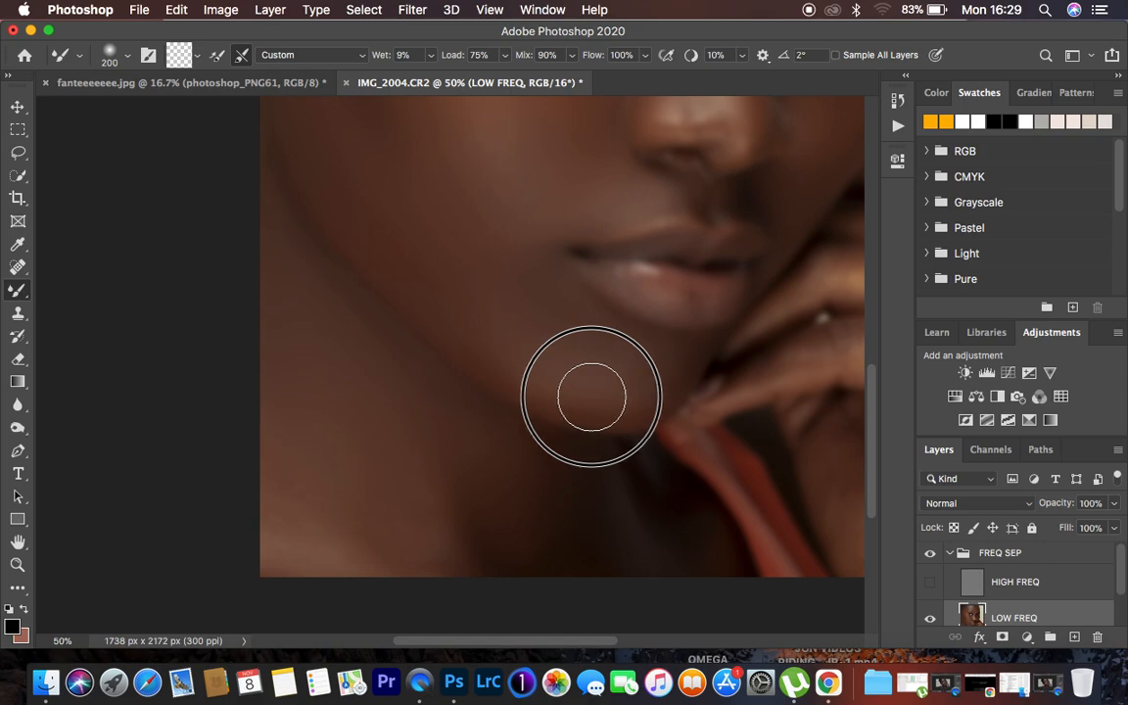
Step: Smooth the index finger, the back of the hand and the palm with the Mixer Brush at sizes between 100 and 175
{"action": "scroll", "coordinate": [579, 395], "scroll_direction": "right", "scroll_amount": 5}
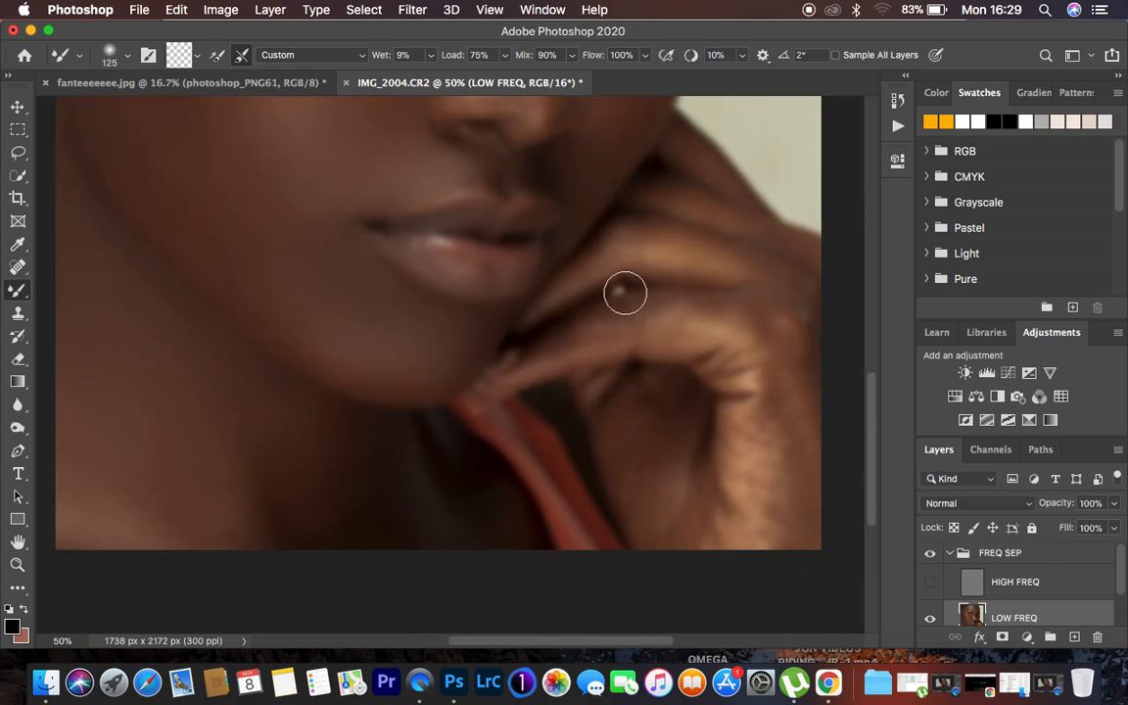
{"action": "mouse_move", "coordinate": [557, 350]}
{"action": "left_mouse_down"}
{"action": "mouse_move", "coordinate": [594, 323]}
{"action": "mouse_move", "coordinate": [631, 318]}
{"action": "mouse_move", "coordinate": [733, 327]}
{"action": "left_mouse_up"}
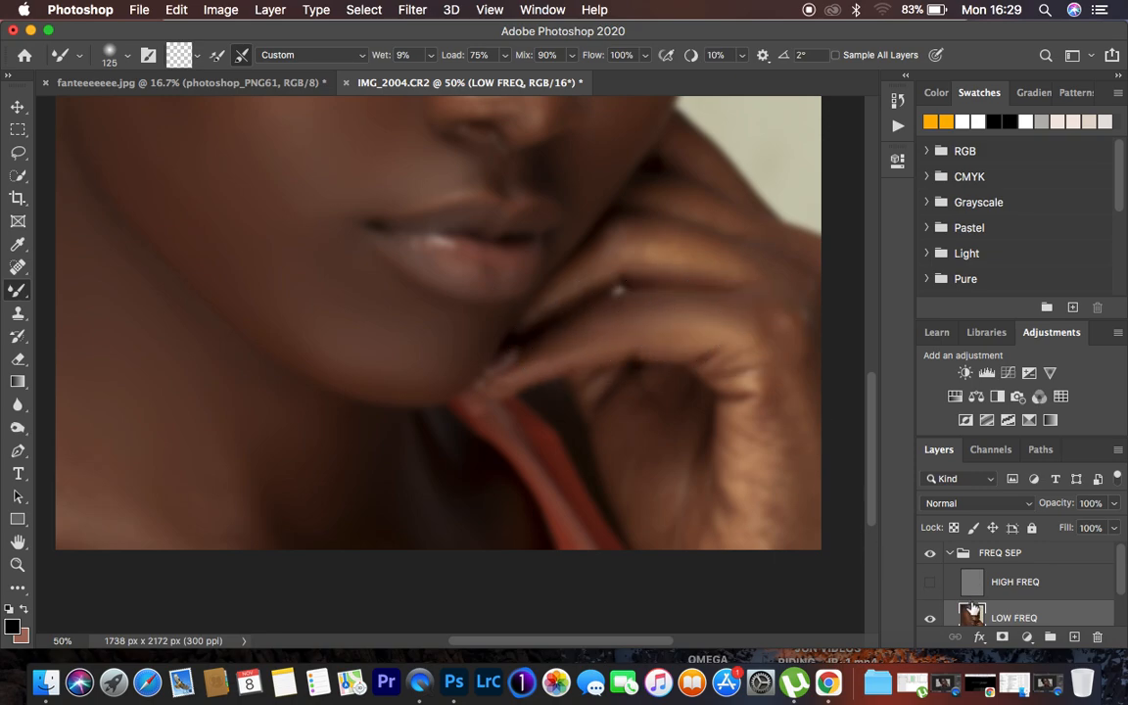
{"action": "mouse_move", "coordinate": [685, 345]}
{"action": "left_mouse_down"}
{"action": "mouse_move", "coordinate": [732, 356]}
{"action": "mouse_move", "coordinate": [766, 437]}
{"action": "mouse_move", "coordinate": [748, 397]}
{"action": "mouse_move", "coordinate": [768, 486]}
{"action": "mouse_move", "coordinate": [757, 361]}
{"action": "mouse_move", "coordinate": [709, 352]}
{"action": "mouse_move", "coordinate": [771, 335]}
{"action": "mouse_move", "coordinate": [783, 344]}
{"action": "mouse_move", "coordinate": [737, 347]}
{"action": "mouse_move", "coordinate": [685, 328]}
{"action": "left_mouse_up"}
{"action": "mouse_move", "coordinate": [627, 436]}
{"action": "left_mouse_down"}
{"action": "mouse_move", "coordinate": [617, 423]}
{"action": "mouse_move", "coordinate": [661, 440]}
{"action": "mouse_move", "coordinate": [655, 420]}
{"action": "mouse_move", "coordinate": [659, 514]}
{"action": "mouse_move", "coordinate": [713, 537]}
{"action": "mouse_move", "coordinate": [675, 489]}
{"action": "mouse_move", "coordinate": [743, 523]}
{"action": "mouse_move", "coordinate": [666, 389]}
{"action": "left_mouse_up"}
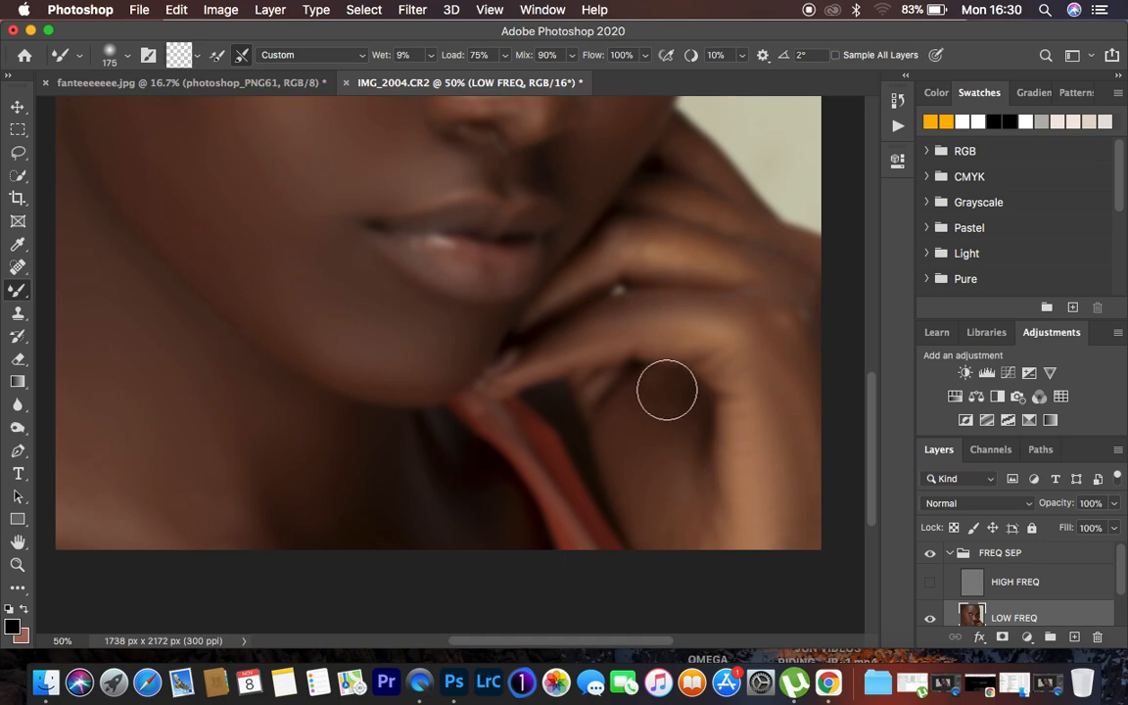
{"action": "left_click_drag", "start_coordinate": [564, 355], "coordinate": [590, 336]}
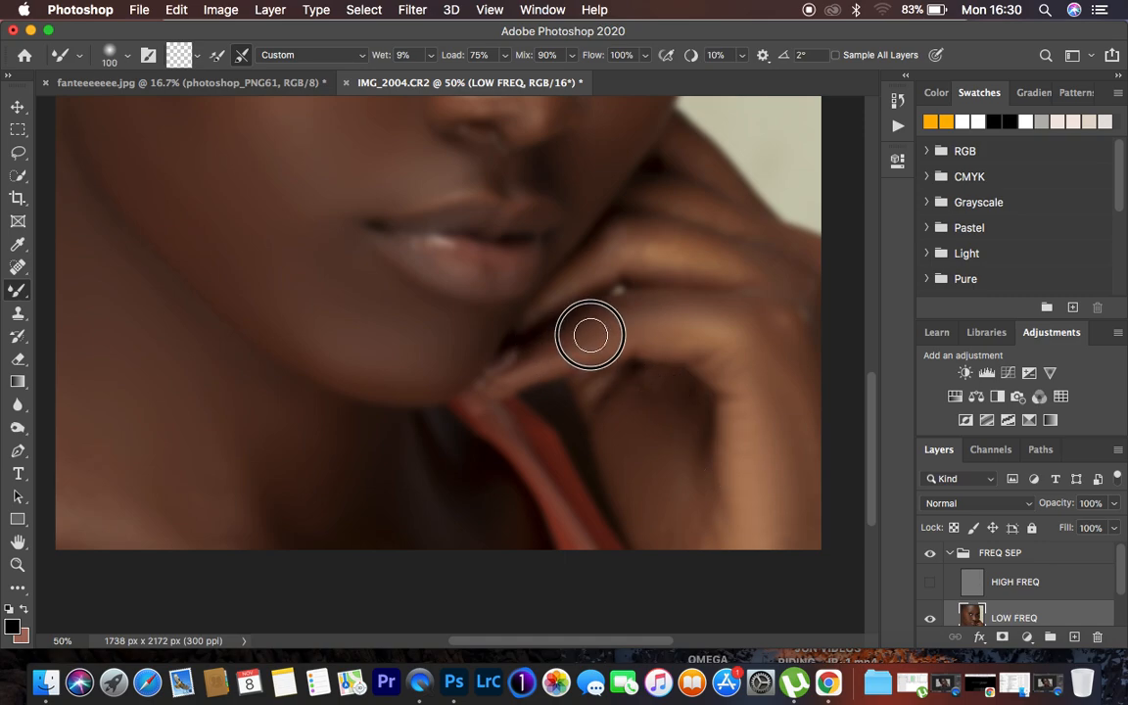
Step: Blend the tones along the fingers, the knuckles and the fingertips with the size 100 Mixer Brush
{"action": "mouse_move", "coordinate": [587, 274]}
{"action": "left_mouse_down"}
{"action": "mouse_move", "coordinate": [619, 241]}
{"action": "mouse_move", "coordinate": [609, 259]}
{"action": "mouse_move", "coordinate": [654, 249]}
{"action": "mouse_move", "coordinate": [636, 241]}
{"action": "mouse_move", "coordinate": [800, 294]}
{"action": "left_mouse_up"}
{"action": "mouse_move", "coordinate": [744, 326]}
{"action": "left_mouse_down"}
{"action": "mouse_move", "coordinate": [788, 358]}
{"action": "mouse_move", "coordinate": [808, 326]}
{"action": "left_mouse_up"}
{"action": "mouse_move", "coordinate": [655, 202]}
{"action": "left_mouse_down"}
{"action": "mouse_move", "coordinate": [748, 224]}
{"action": "mouse_move", "coordinate": [716, 208]}
{"action": "mouse_move", "coordinate": [812, 264]}
{"action": "left_mouse_up"}
{"action": "left_click_drag", "start_coordinate": [677, 139], "coordinate": [710, 178]}
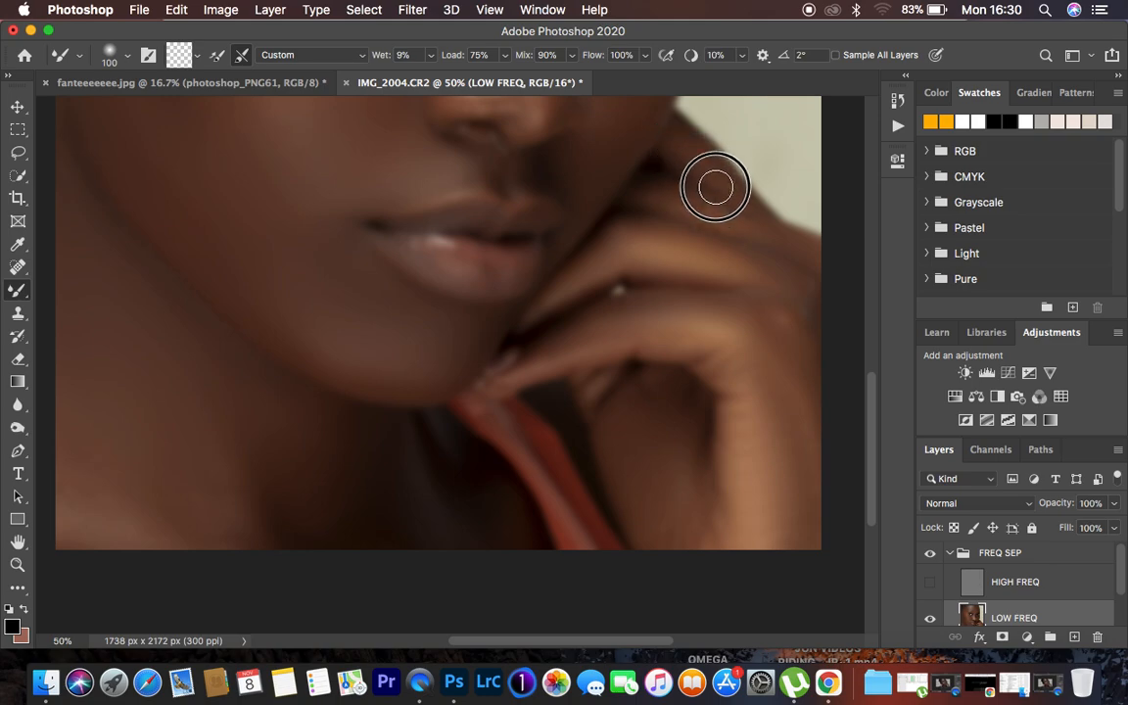
{"action": "left_click_drag", "start_coordinate": [651, 242], "coordinate": [764, 262]}
{"action": "left_click_drag", "start_coordinate": [649, 277], "coordinate": [568, 298]}
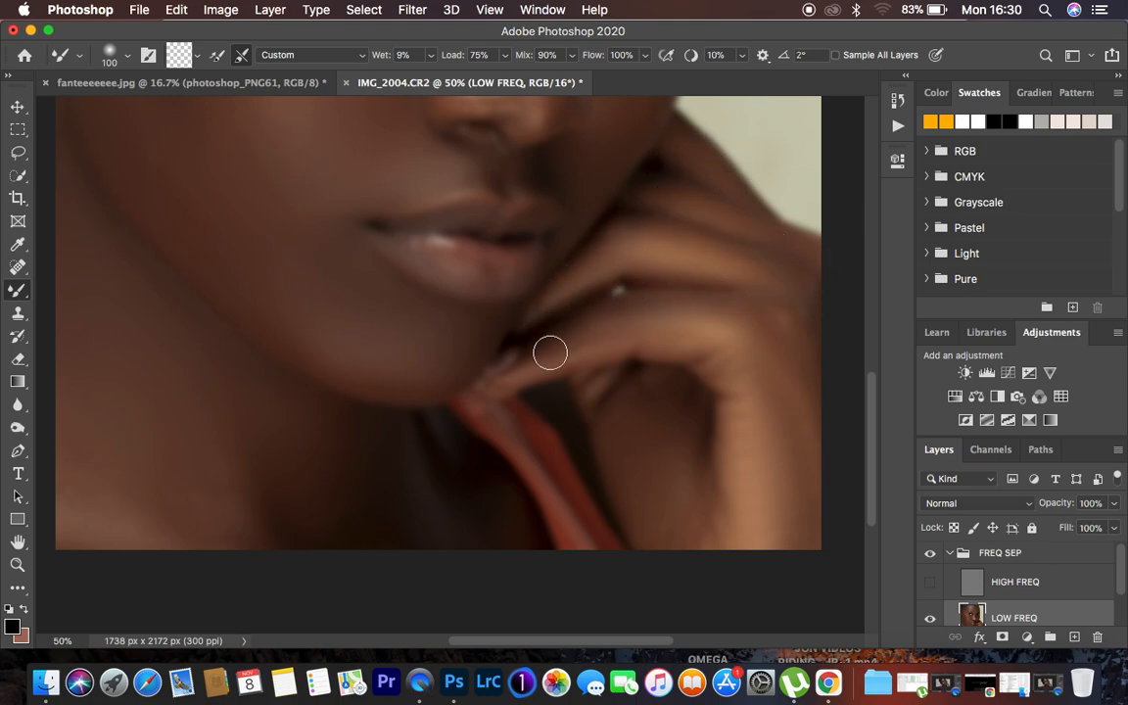
{"action": "left_click_drag", "start_coordinate": [526, 369], "coordinate": [484, 340]}
Step: Smooth the palm, the dark gap beside the red strap, the wrist and the lower neck with the size 100 Mixer Brush
{"action": "left_click_drag", "start_coordinate": [607, 387], "coordinate": [700, 445]}
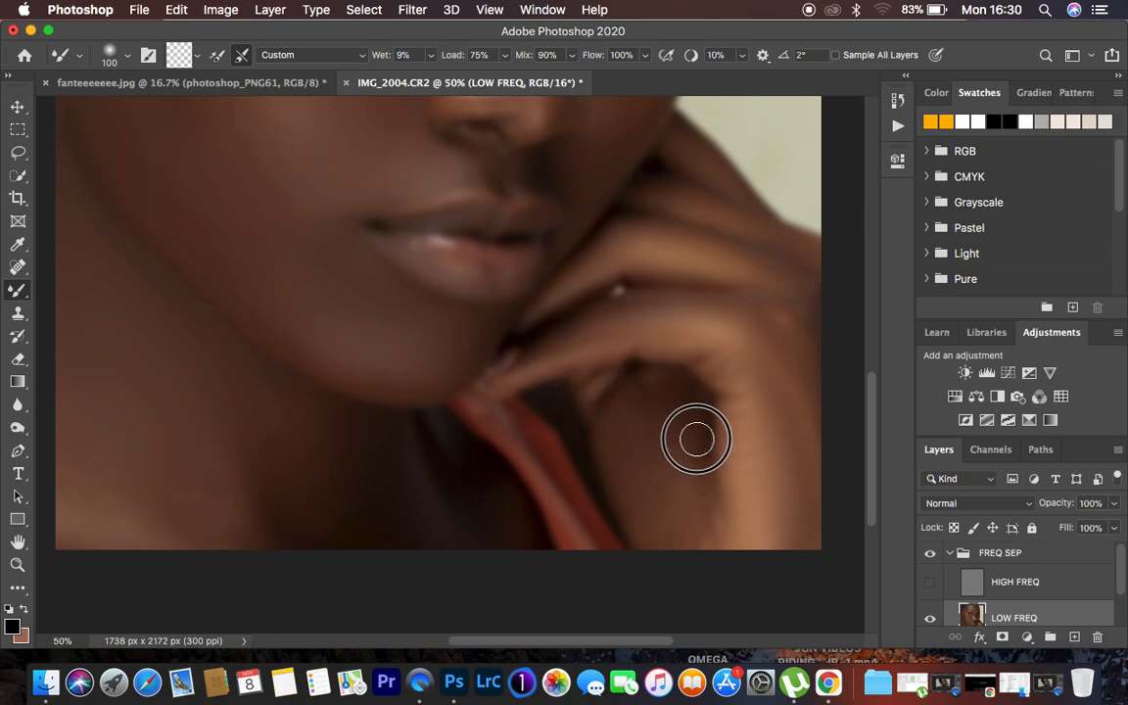
{"action": "left_click_drag", "start_coordinate": [553, 393], "coordinate": [575, 438]}
{"action": "scroll", "coordinate": [575, 438], "scroll_direction": "down", "scroll_amount": 3}
{"action": "mouse_move", "coordinate": [644, 347]}
{"action": "left_mouse_down"}
{"action": "mouse_move", "coordinate": [676, 408]}
{"action": "mouse_move", "coordinate": [642, 412]}
{"action": "left_mouse_up"}
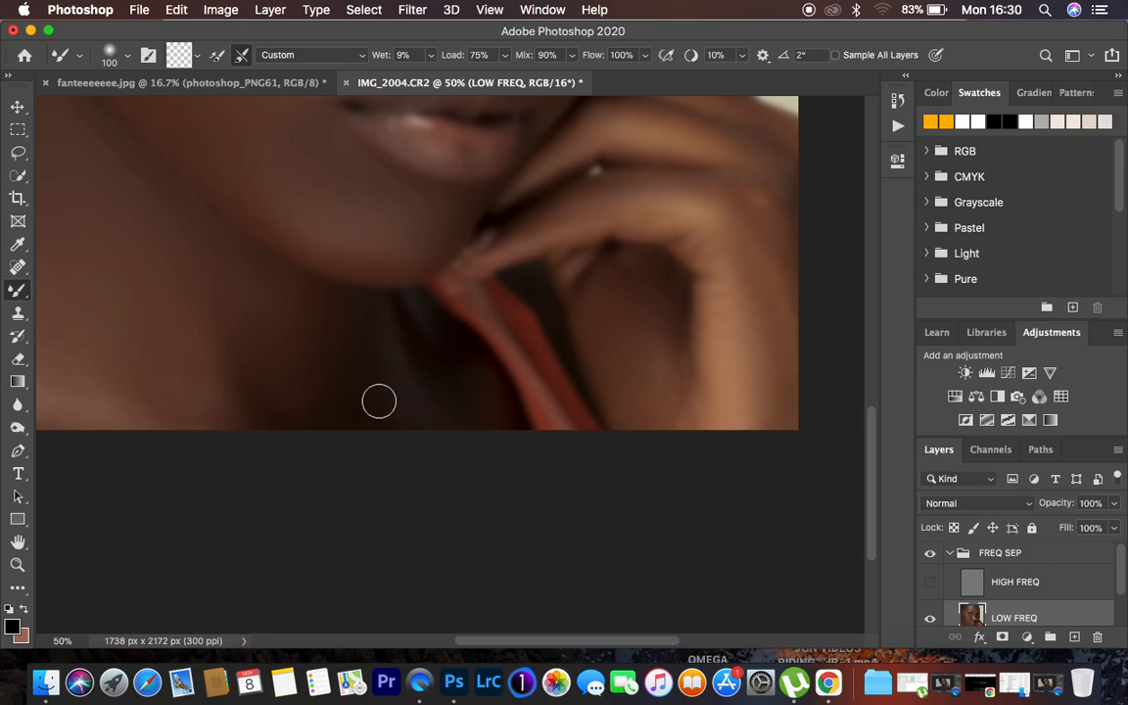
{"action": "mouse_move", "coordinate": [158, 364]}
{"action": "left_mouse_down"}
{"action": "mouse_move", "coordinate": [143, 380]}
{"action": "mouse_move", "coordinate": [88, 335]}
{"action": "mouse_move", "coordinate": [65, 331]}
{"action": "left_mouse_up"}
Step: Turn the HIGH FREQ layer back on and review the smoothed face and hand at several magnifications
{"action": "key", "text": "super+minus"}
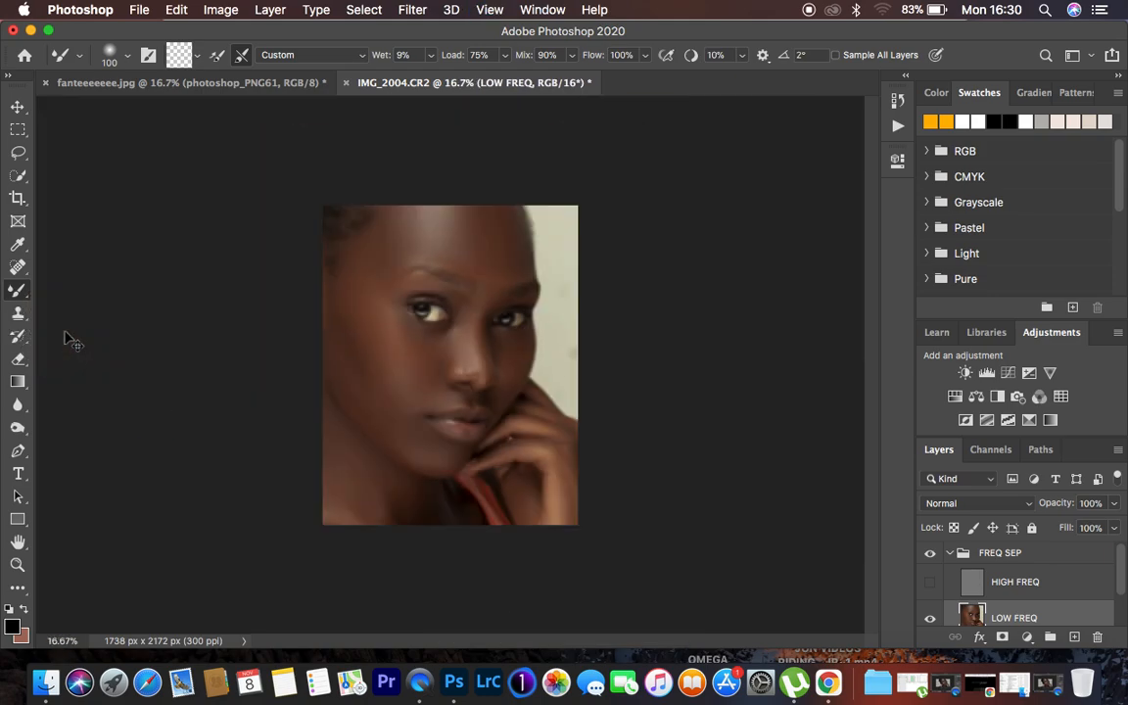
{"action": "key", "text": "super+equal"}
{"action": "key", "text": "super+equal"}
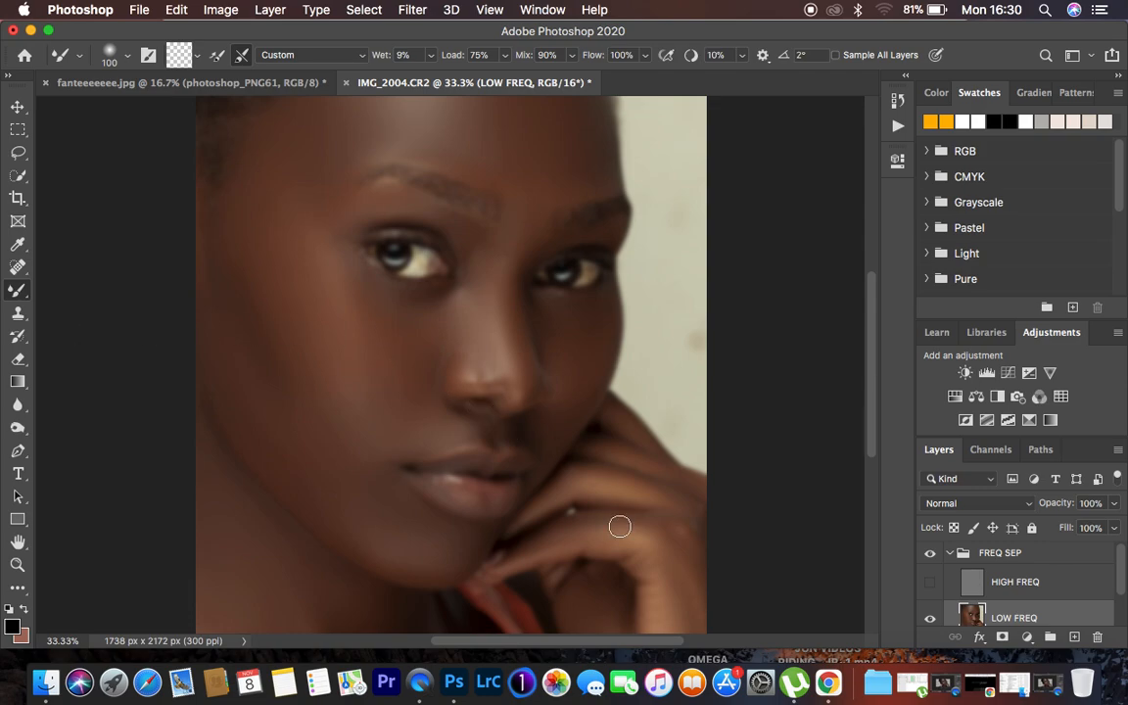
{"action": "left_click", "coordinate": [928, 582]}
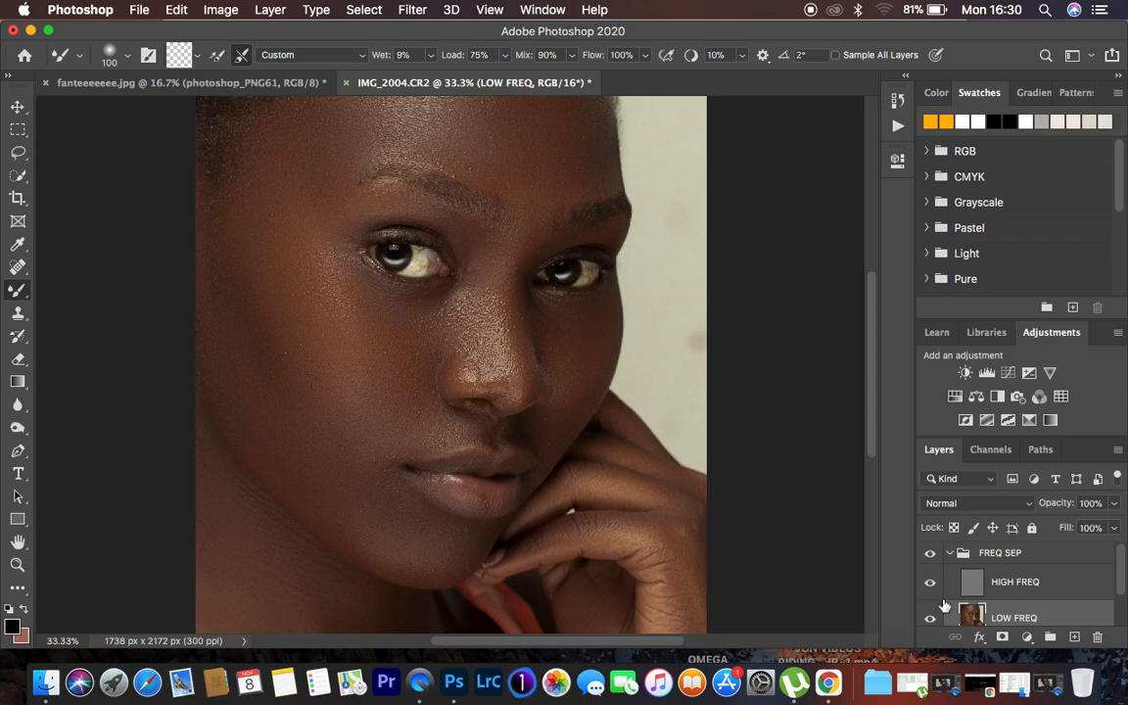
{"action": "key", "text": "super+minus"}
{"action": "key", "text": "super+minus"}
{"action": "key", "text": "super+plus"}
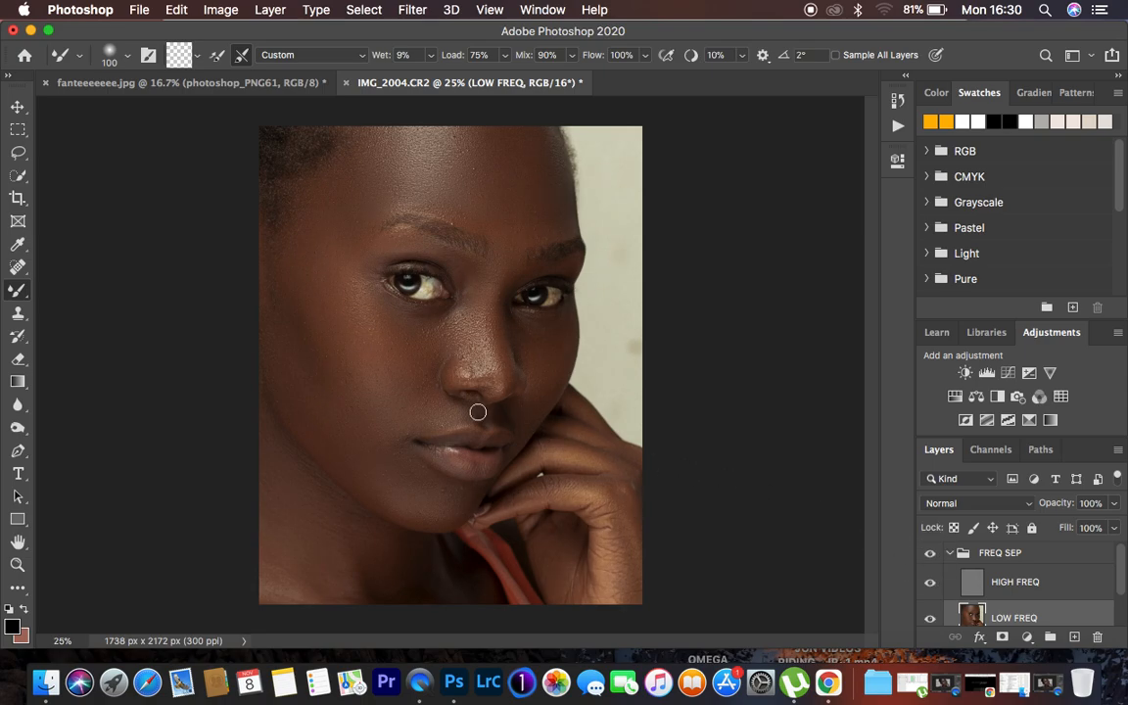
Step: Touch up the upper lip area, nose, brow area and temple with the size 100 Mixer Brush while the texture is shown
{"action": "left_click_drag", "start_coordinate": [449, 416], "coordinate": [499, 410]}
{"action": "mouse_move", "coordinate": [467, 367]}
{"action": "left_mouse_down"}
{"action": "mouse_move", "coordinate": [480, 375]}
{"action": "mouse_move", "coordinate": [483, 362]}
{"action": "left_mouse_up"}
{"action": "mouse_move", "coordinate": [497, 279]}
{"action": "left_mouse_down"}
{"action": "mouse_move", "coordinate": [496, 330]}
{"action": "mouse_move", "coordinate": [442, 300]}
{"action": "left_mouse_up"}
{"action": "left_click_drag", "start_coordinate": [449, 206], "coordinate": [416, 201]}
{"action": "left_click_drag", "start_coordinate": [385, 241], "coordinate": [346, 241]}
{"action": "left_click_drag", "start_coordinate": [283, 266], "coordinate": [245, 225]}
Step: Hide the HIGH FREQ layer and smooth the jaw, lower cheek, temple and forehead with an enlarged Mixer Brush
{"action": "left_click", "coordinate": [931, 582]}
{"action": "mouse_move", "coordinate": [469, 510]}
{"action": "left_mouse_down"}
{"action": "mouse_move", "coordinate": [402, 458]}
{"action": "mouse_move", "coordinate": [400, 403]}
{"action": "mouse_move", "coordinate": [394, 449]}
{"action": "left_mouse_up"}
{"action": "key", "text": "bracketright"}
{"action": "key", "text": "bracketright"}
{"action": "key", "text": "bracketright"}
{"action": "left_click_drag", "start_coordinate": [327, 437], "coordinate": [374, 486]}
{"action": "mouse_move", "coordinate": [459, 208]}
{"action": "left_mouse_down"}
{"action": "mouse_move", "coordinate": [380, 181]}
{"action": "mouse_move", "coordinate": [358, 223]}
{"action": "mouse_move", "coordinate": [362, 258]}
{"action": "left_mouse_up"}
{"action": "left_click_drag", "start_coordinate": [335, 217], "coordinate": [326, 183]}
{"action": "mouse_move", "coordinate": [539, 163]}
{"action": "left_mouse_down"}
{"action": "mouse_move", "coordinate": [518, 173]}
{"action": "mouse_move", "coordinate": [536, 225]}
{"action": "left_mouse_up"}
Step: Reduce the Mixer Brush to 125 or smaller and refine the far brow area, nose, chin and lower neck
{"action": "key", "text": "bracketleft"}
{"action": "key", "text": "bracketleft"}
{"action": "key", "text": "bracketleft"}
{"action": "key", "text": "bracketleft"}
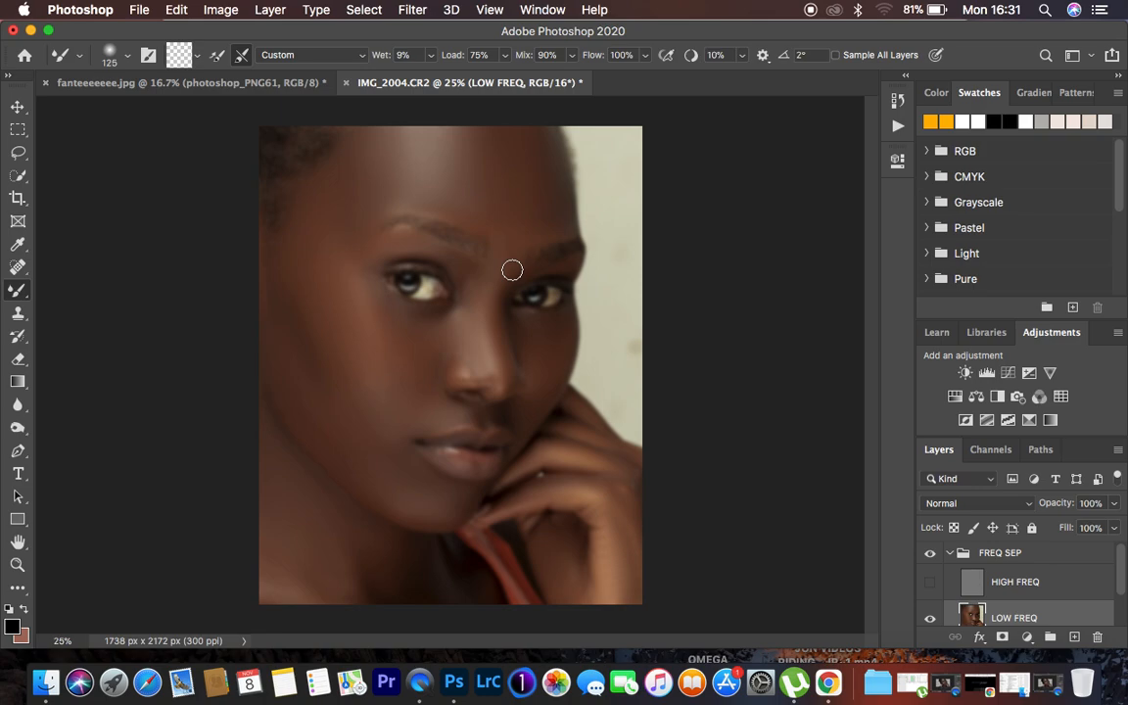
{"action": "mouse_move", "coordinate": [577, 262]}
{"action": "left_mouse_down"}
{"action": "mouse_move", "coordinate": [508, 277]}
{"action": "mouse_move", "coordinate": [546, 266]}
{"action": "mouse_move", "coordinate": [526, 276]}
{"action": "mouse_move", "coordinate": [508, 254]}
{"action": "mouse_move", "coordinate": [509, 266]}
{"action": "left_mouse_up"}
{"action": "mouse_move", "coordinate": [438, 358]}
{"action": "left_mouse_down"}
{"action": "mouse_move", "coordinate": [478, 409]}
{"action": "mouse_move", "coordinate": [466, 408]}
{"action": "mouse_move", "coordinate": [521, 423]}
{"action": "mouse_move", "coordinate": [539, 385]}
{"action": "mouse_move", "coordinate": [521, 405]}
{"action": "mouse_move", "coordinate": [529, 327]}
{"action": "left_mouse_up"}
{"action": "left_click_drag", "start_coordinate": [465, 498], "coordinate": [438, 517]}
{"action": "mouse_move", "coordinate": [377, 575]}
{"action": "left_mouse_down"}
{"action": "mouse_move", "coordinate": [366, 568]}
{"action": "mouse_move", "coordinate": [356, 600]}
{"action": "mouse_move", "coordinate": [300, 578]}
{"action": "left_mouse_up"}
Step: Show the HIGH FREQ layer and toggle the FREQ SEP group to compare the original and retouched portrait
{"action": "left_click", "coordinate": [928, 581]}
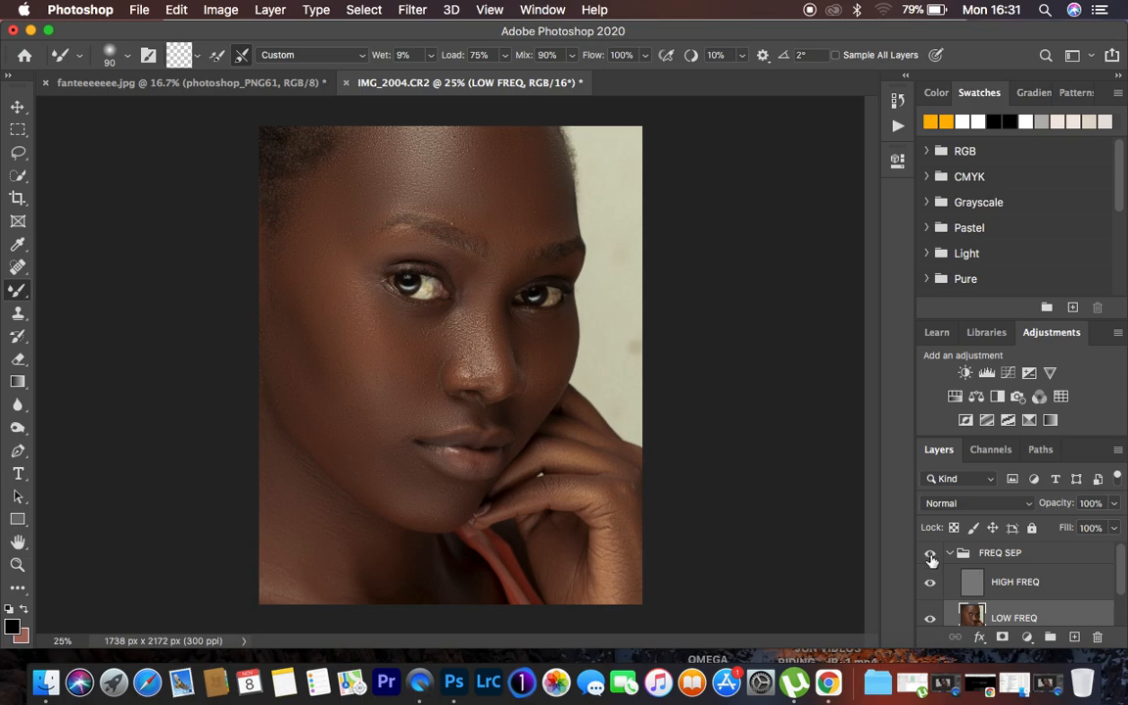
{"action": "left_click", "coordinate": [925, 553]}
{"action": "left_click", "coordinate": [925, 553]}
{"action": "left_click", "coordinate": [924, 553]}
{"action": "left_click", "coordinate": [924, 553]}
{"action": "left_click", "coordinate": [924, 553]}
{"action": "left_click", "coordinate": [924, 553]}
Step: Enlarge the Mixer Brush and touch up the outer cheek, the jaw edge and the temple
{"action": "key", "text": "bracketright"}
{"action": "key", "text": "bracketright"}
{"action": "key", "text": "bracketright"}
{"action": "left_click_drag", "start_coordinate": [307, 306], "coordinate": [341, 365]}
{"action": "left_click_drag", "start_coordinate": [301, 403], "coordinate": [293, 404]}
{"action": "left_click", "coordinate": [270, 279]}
Step: Outline the forehead above the eyebrows with a Lasso selection feathered by 22 px
{"action": "left_click", "coordinate": [16, 156]}
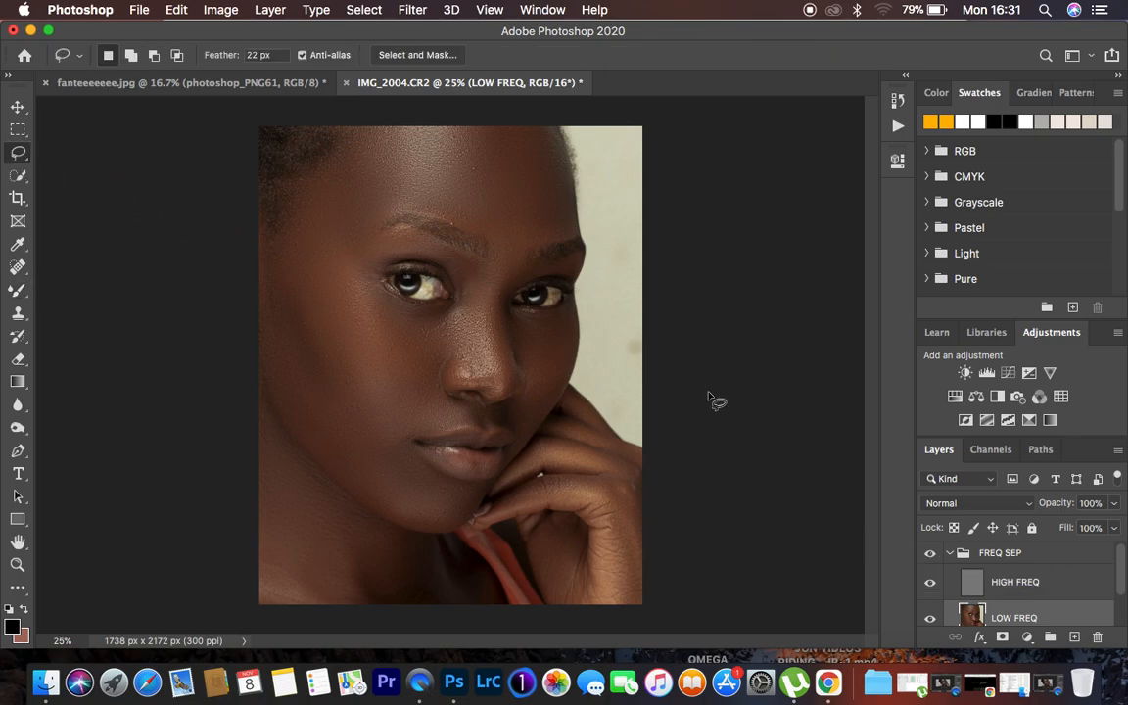
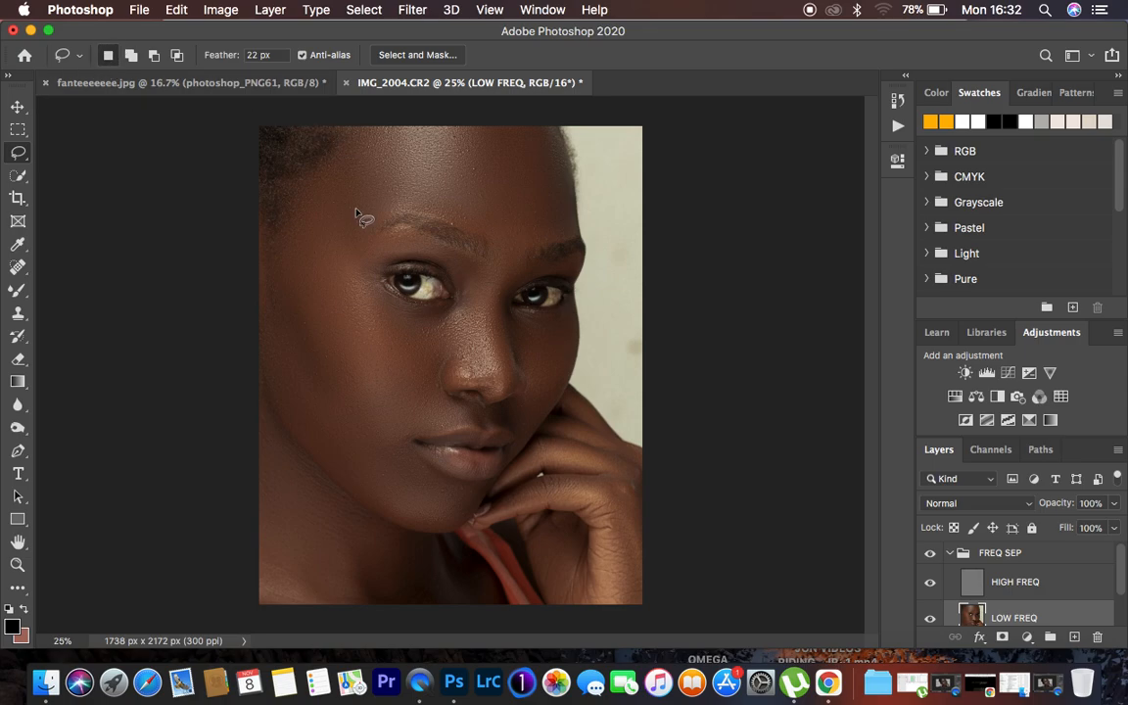
{"action": "key", "text": "super+equal"}
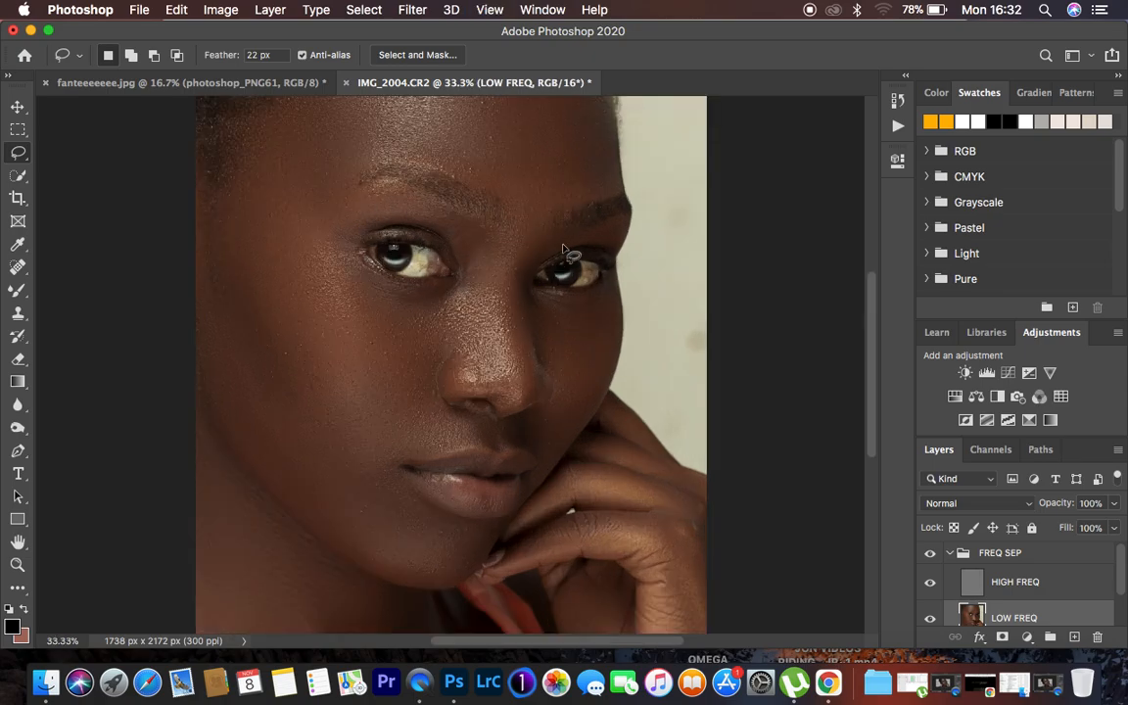
{"action": "scroll", "coordinate": [563, 247], "scroll_direction": "up", "scroll_amount": 5}
{"action": "scroll", "coordinate": [562, 247], "scroll_direction": "left", "scroll_amount": 2}
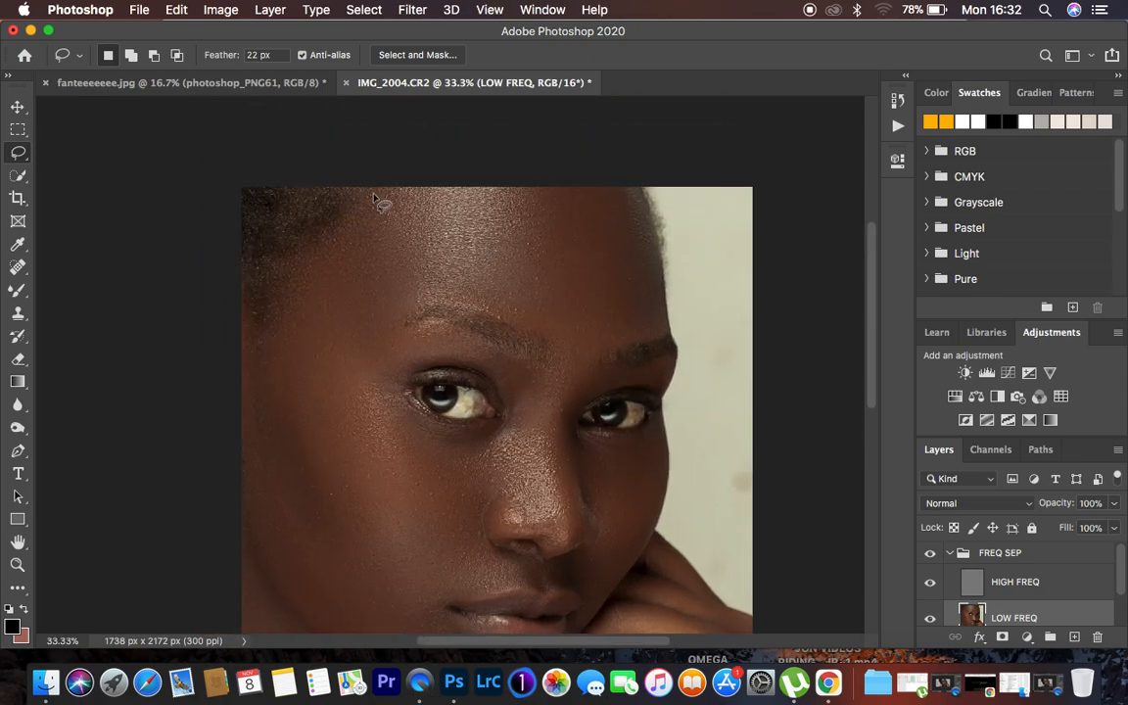
{"action": "mouse_move", "coordinate": [368, 188]}
{"action": "left_mouse_down"}
{"action": "mouse_move", "coordinate": [282, 313]}
{"action": "mouse_move", "coordinate": [305, 348]}
{"action": "mouse_move", "coordinate": [348, 344]}
{"action": "mouse_move", "coordinate": [447, 300]}
{"action": "mouse_move", "coordinate": [515, 322]}
{"action": "mouse_move", "coordinate": [574, 376]}
{"action": "mouse_move", "coordinate": [589, 354]}
{"action": "mouse_move", "coordinate": [655, 335]}
{"action": "mouse_move", "coordinate": [652, 259]}
{"action": "mouse_move", "coordinate": [632, 195]}
{"action": "mouse_move", "coordinate": [605, 182]}
{"action": "mouse_move", "coordinate": [516, 177]}
{"action": "mouse_move", "coordinate": [372, 190]}
{"action": "left_mouse_up"}
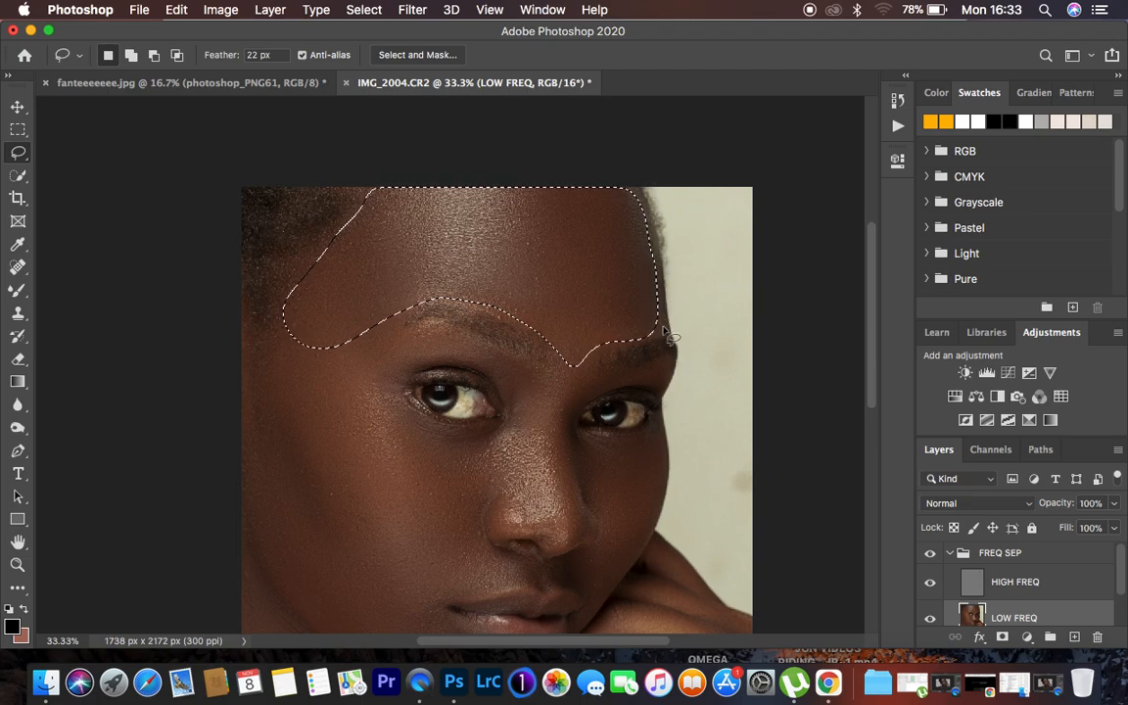
Step: Smooth the selected forehead on the LOW FREQ layer with a Gaussian Blur of 21 pixels radius and clear the selection
{"action": "left_click", "coordinate": [413, 10]}
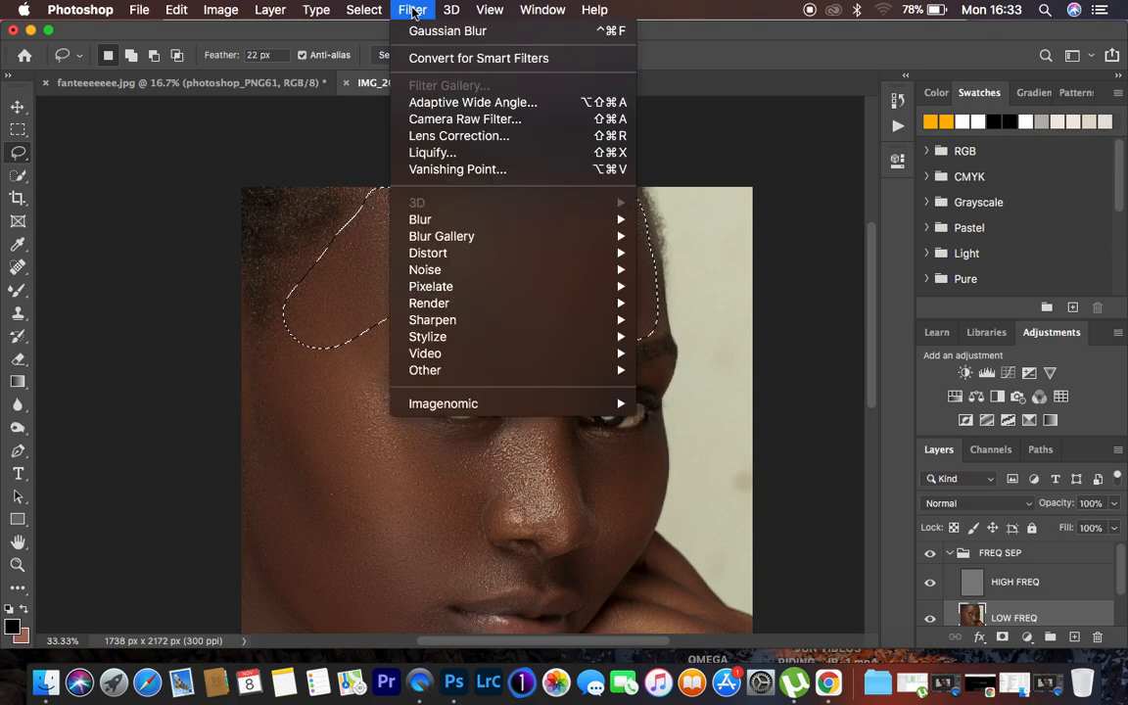
{"action": "mouse_move", "coordinate": [568, 221]}
{"action": "left_click", "coordinate": [706, 288]}
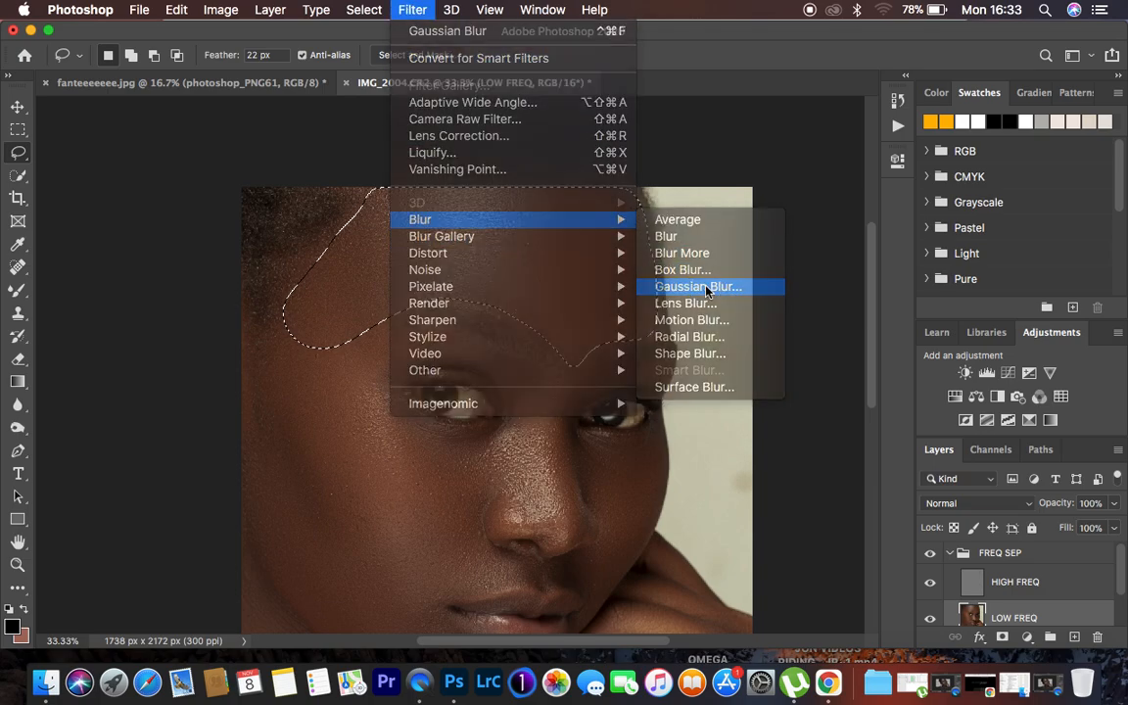
{"action": "left_click_drag", "start_coordinate": [793, 101], "coordinate": [843, 90]}
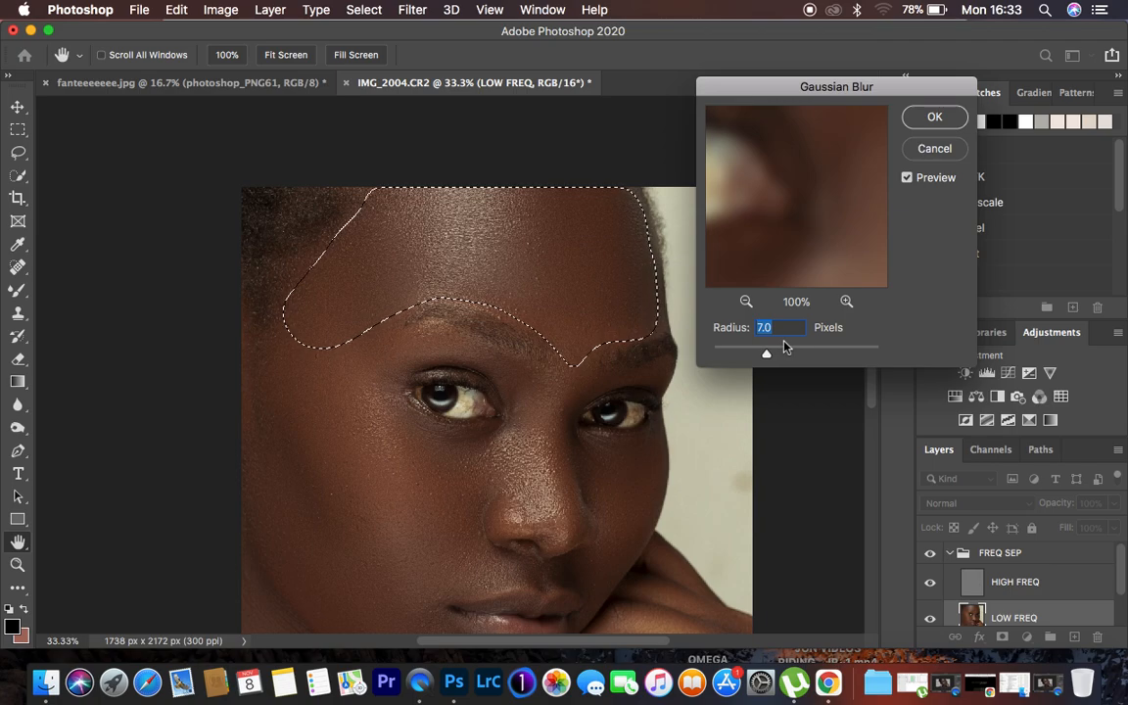
{"action": "left_click_drag", "start_coordinate": [768, 354], "coordinate": [781, 355]}
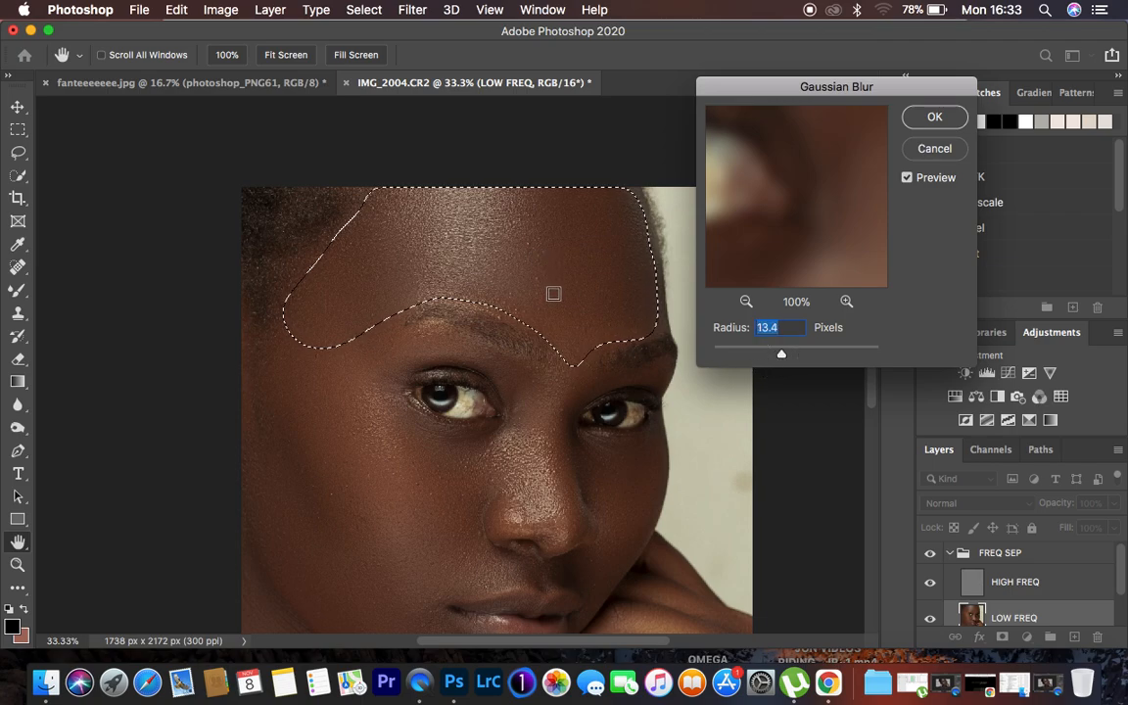
{"action": "key", "text": "super+minus"}
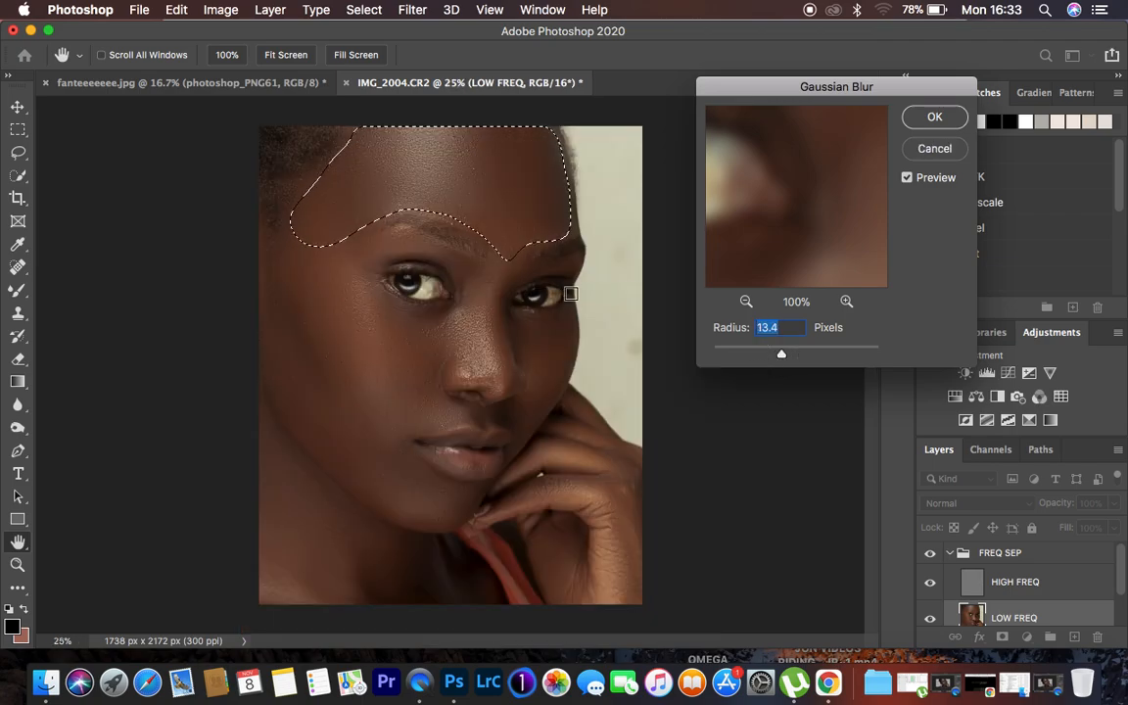
{"action": "left_click_drag", "start_coordinate": [782, 354], "coordinate": [788, 361]}
{"action": "left_click_drag", "start_coordinate": [793, 329], "coordinate": [725, 331]}
{"action": "type", "text": "7"}
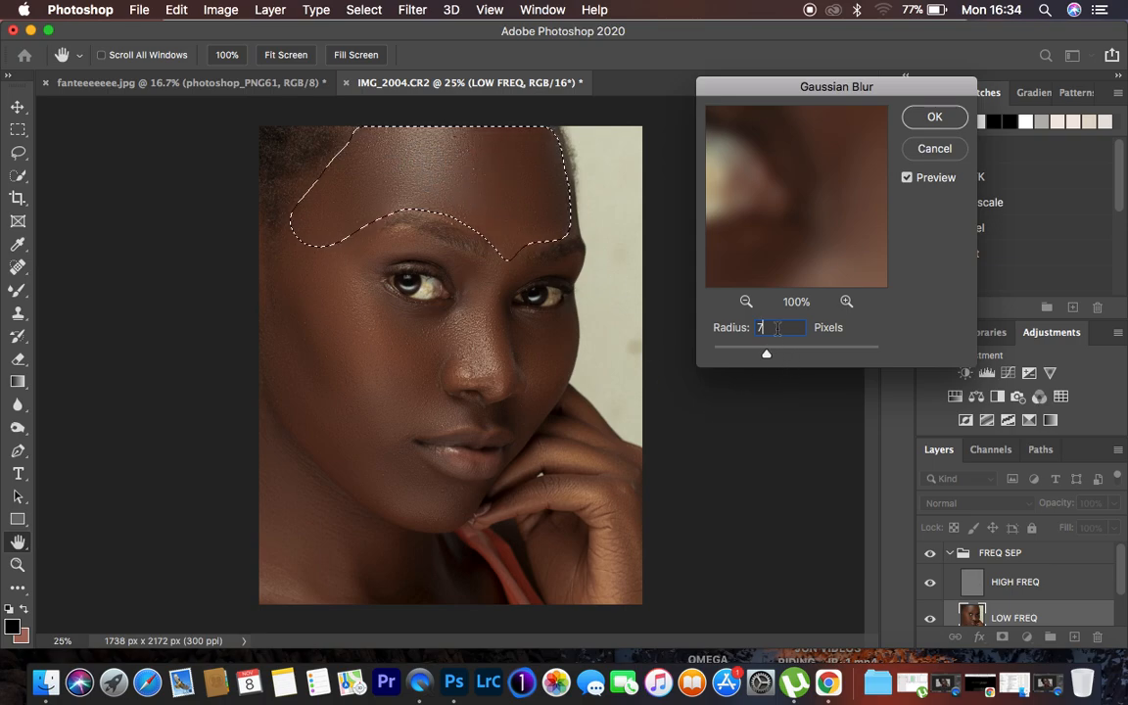
{"action": "key", "text": "BackSpace"}
{"action": "type", "text": "21"}
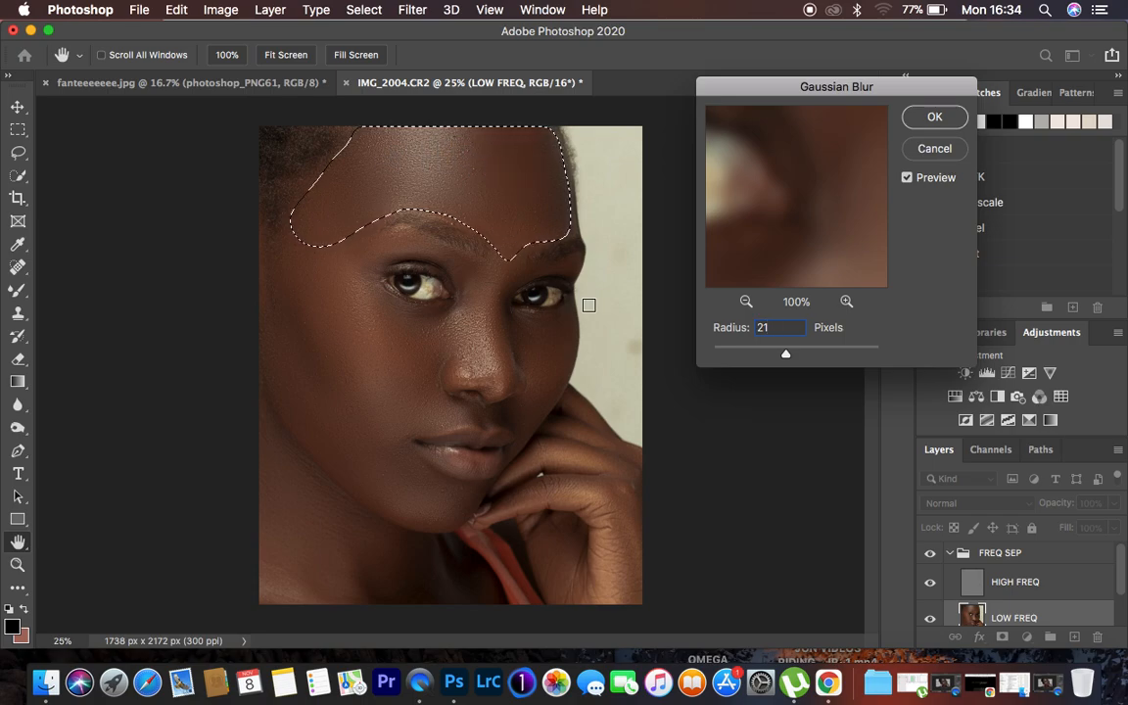
{"action": "left_click", "coordinate": [931, 116]}
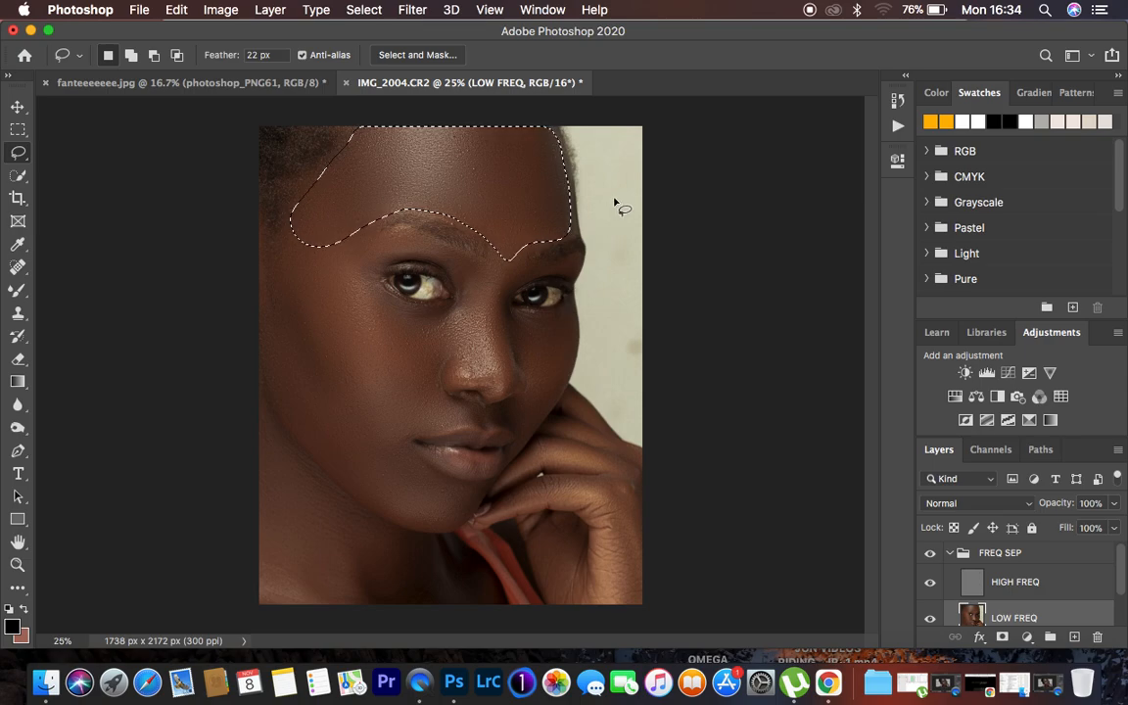
{"action": "left_click", "coordinate": [615, 203]}
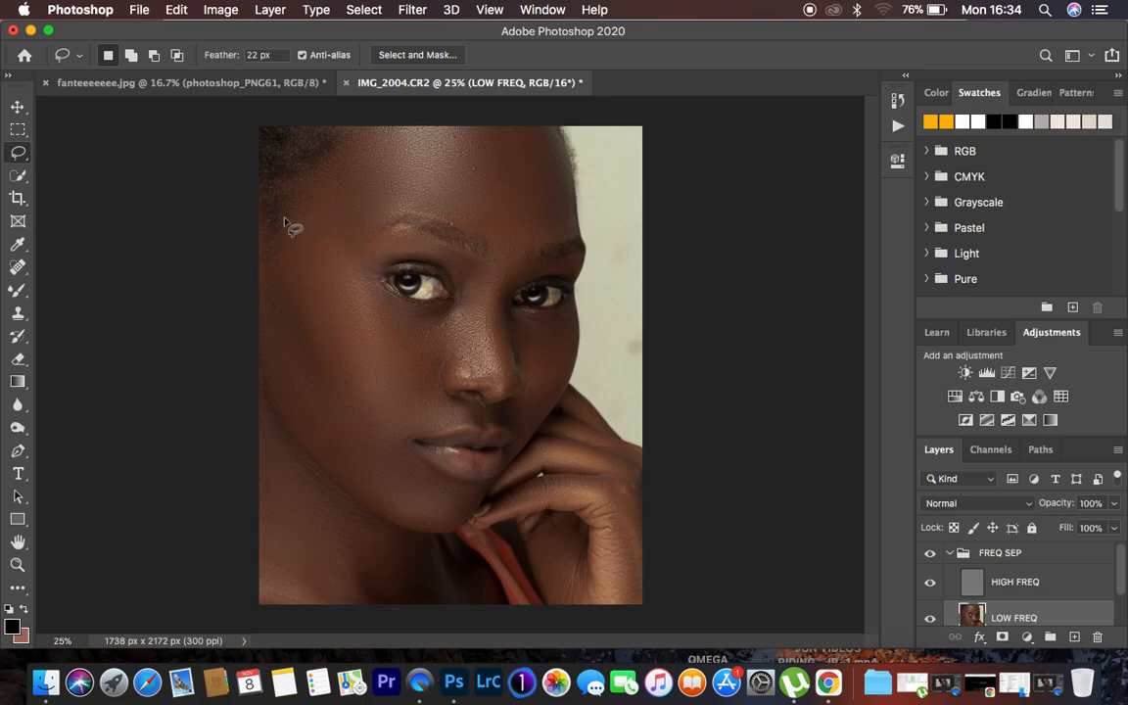
Step: Outline the near temple and upper cheek with the Lasso and repeat the last Gaussian Blur on it
{"action": "mouse_move", "coordinate": [307, 183]}
{"action": "left_mouse_down"}
{"action": "mouse_move", "coordinate": [283, 248]}
{"action": "mouse_move", "coordinate": [301, 315]}
{"action": "mouse_move", "coordinate": [358, 404]}
{"action": "mouse_move", "coordinate": [396, 409]}
{"action": "mouse_move", "coordinate": [412, 390]}
{"action": "mouse_move", "coordinate": [350, 298]}
{"action": "mouse_move", "coordinate": [359, 244]}
{"action": "mouse_move", "coordinate": [389, 186]}
{"action": "mouse_move", "coordinate": [366, 162]}
{"action": "mouse_move", "coordinate": [306, 181]}
{"action": "left_mouse_up"}
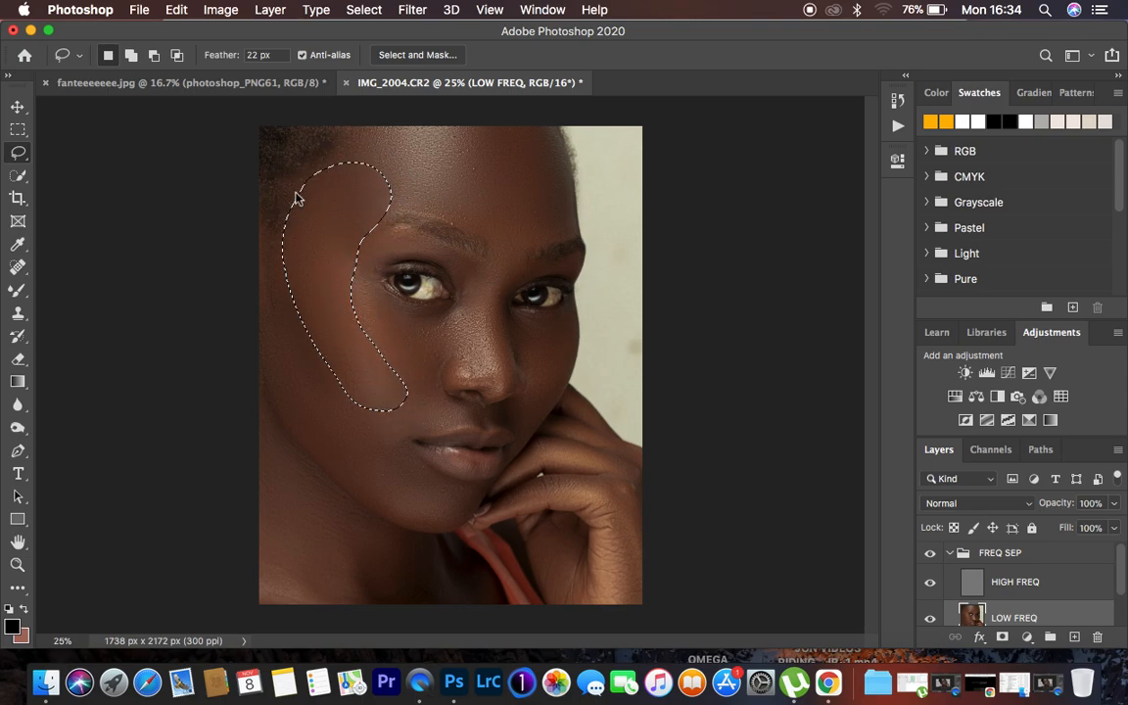
{"action": "right_click", "coordinate": [319, 255]}
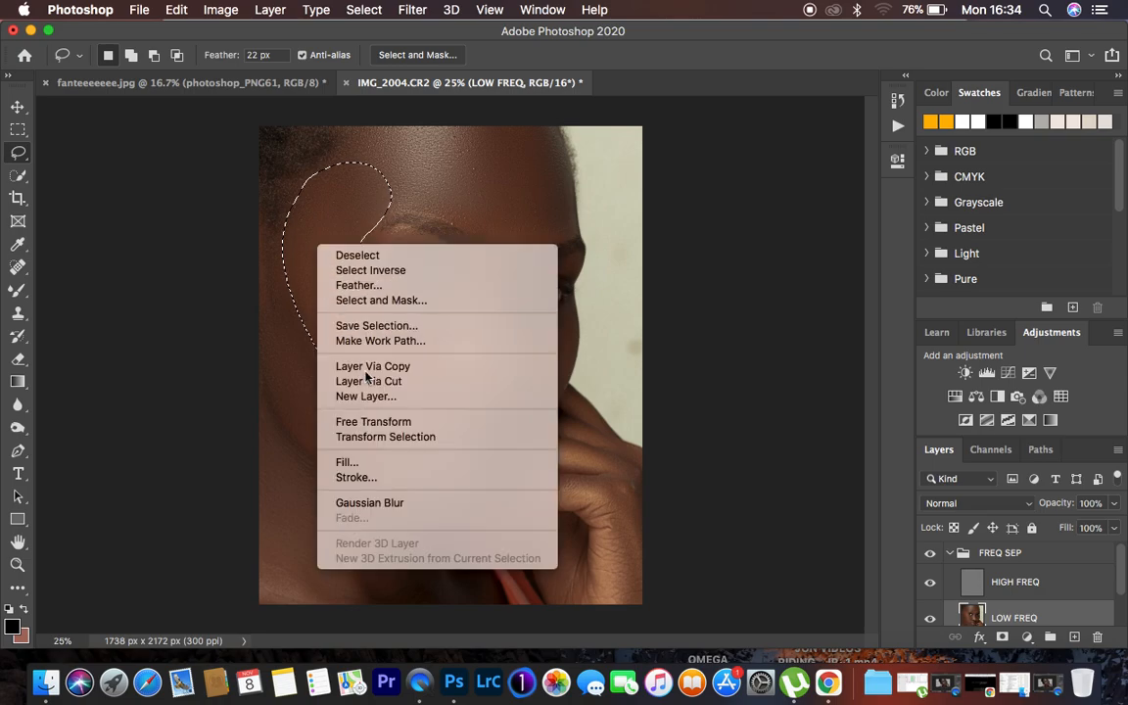
{"action": "left_click", "coordinate": [392, 505]}
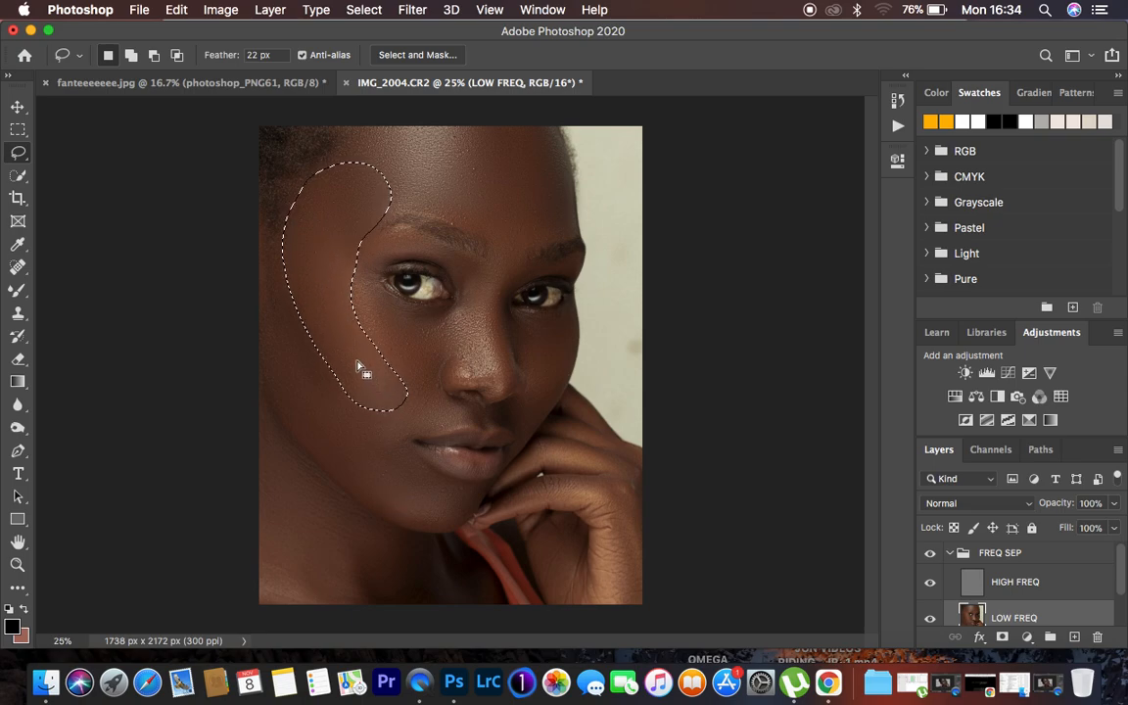
Step: Adjust the strength of the temple and cheek blur with Fade, apply it and clear the selection
{"action": "right_click", "coordinate": [357, 365]}
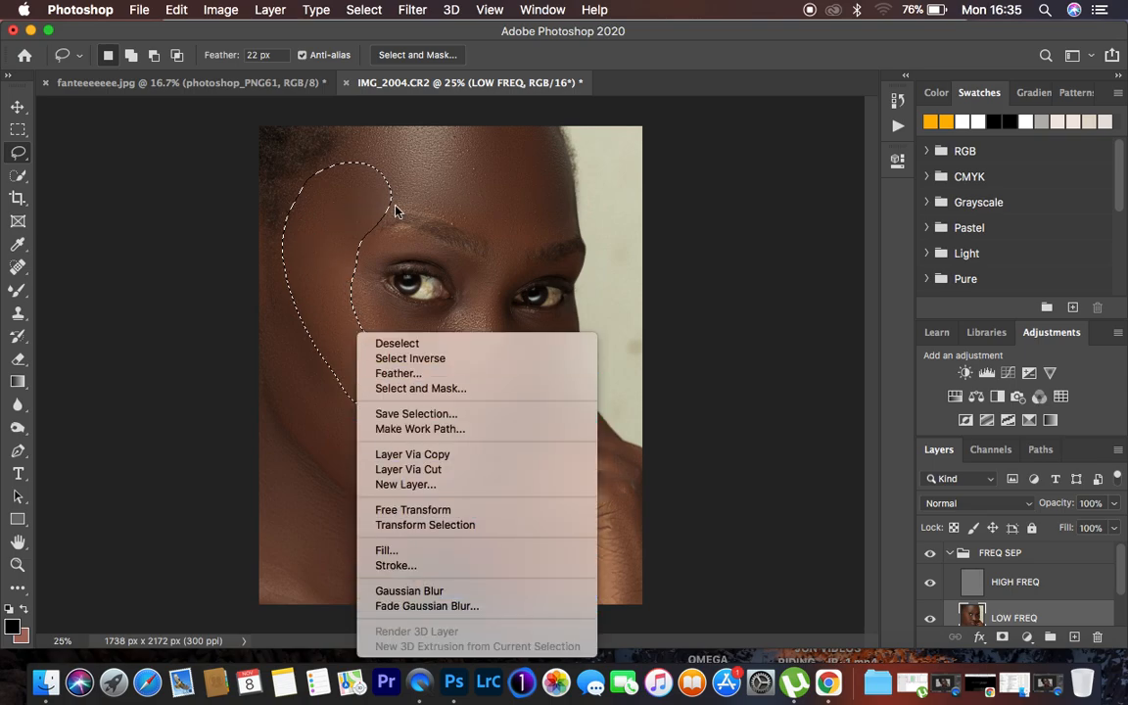
{"action": "left_click", "coordinate": [359, 197]}
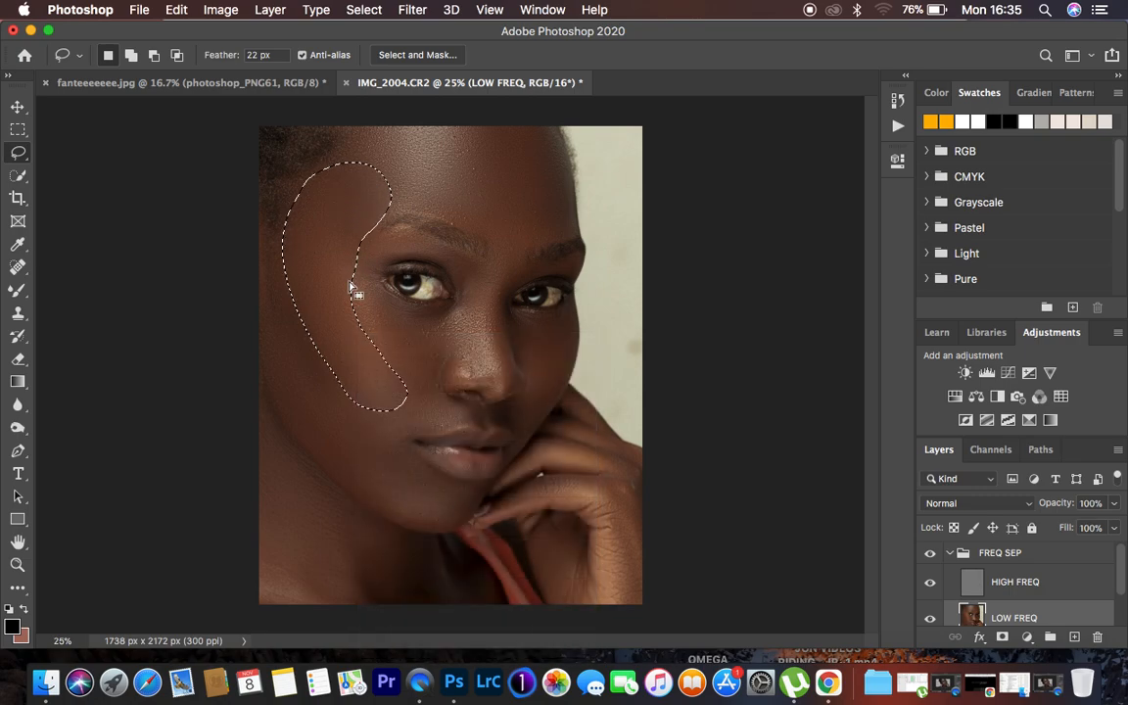
{"action": "key", "text": "super+shift+f"}
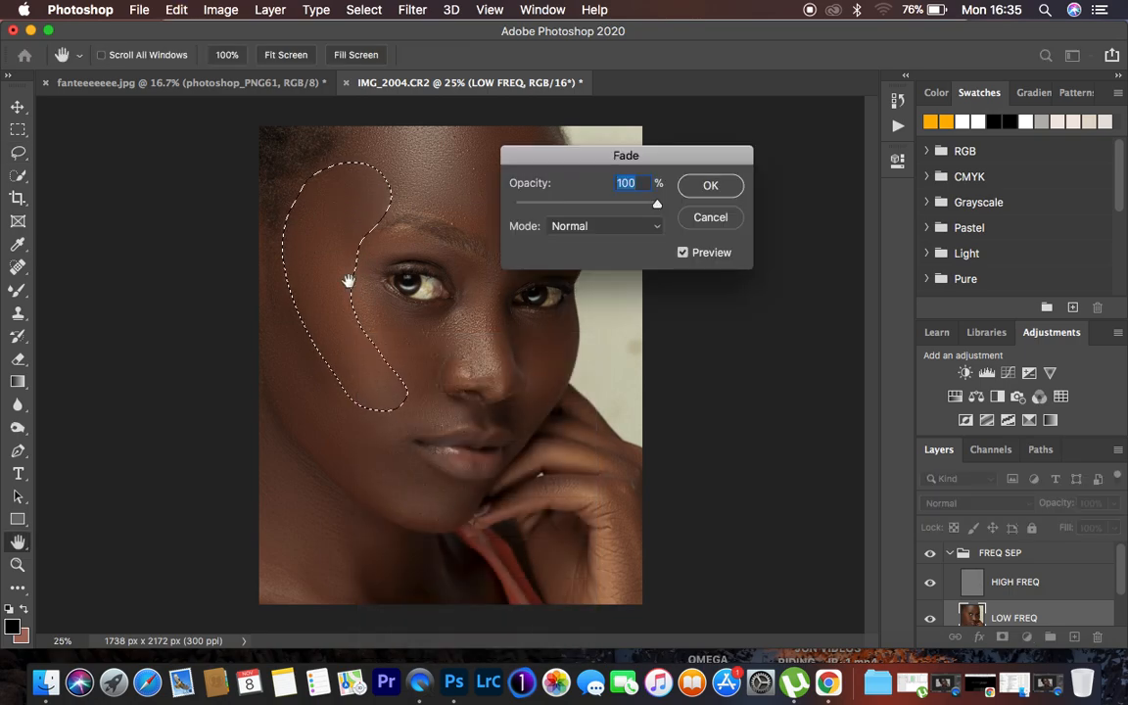
{"action": "mouse_move", "coordinate": [629, 198]}
{"action": "left_mouse_down"}
{"action": "mouse_move", "coordinate": [529, 202]}
{"action": "mouse_move", "coordinate": [713, 201]}
{"action": "left_mouse_up"}
{"action": "left_click", "coordinate": [708, 185]}
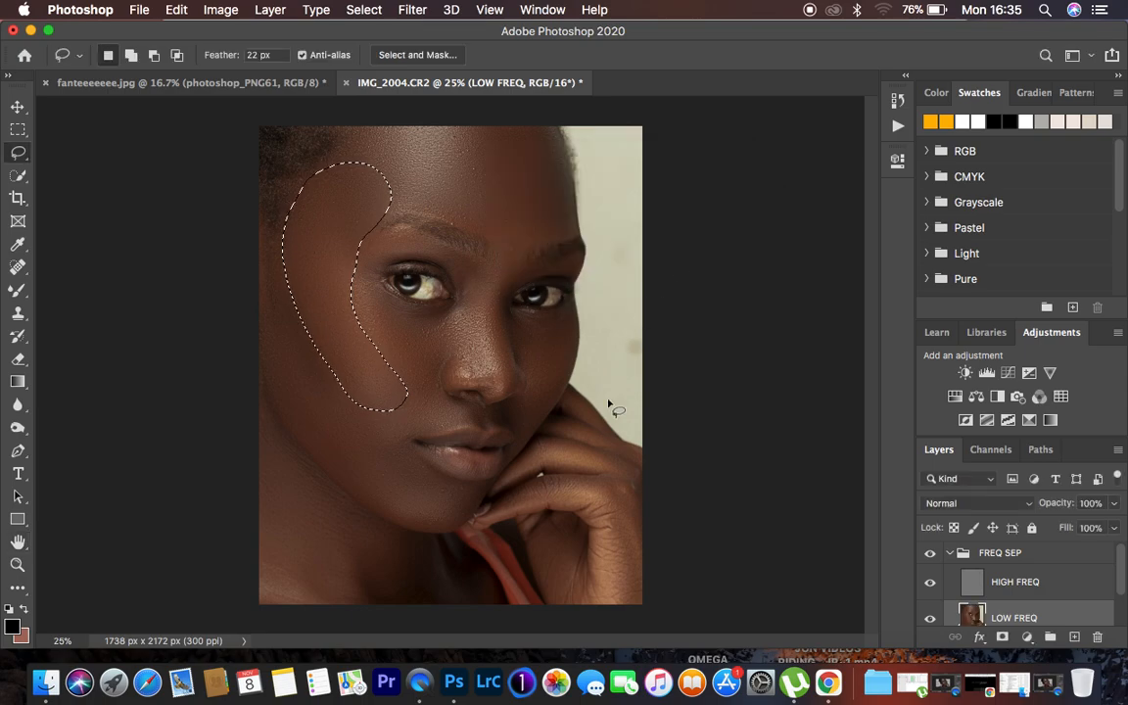
{"action": "key", "text": "super+d"}
Step: Lasso the outer cheek along the jaw and then the area under the near eye, repeating the Gaussian Blur on each
{"action": "mouse_move", "coordinate": [267, 300]}
{"action": "left_mouse_down"}
{"action": "mouse_move", "coordinate": [271, 378]}
{"action": "mouse_move", "coordinate": [363, 486]}
{"action": "mouse_move", "coordinate": [392, 453]}
{"action": "mouse_move", "coordinate": [375, 402]}
{"action": "mouse_move", "coordinate": [310, 346]}
{"action": "mouse_move", "coordinate": [272, 296]}
{"action": "left_mouse_up"}
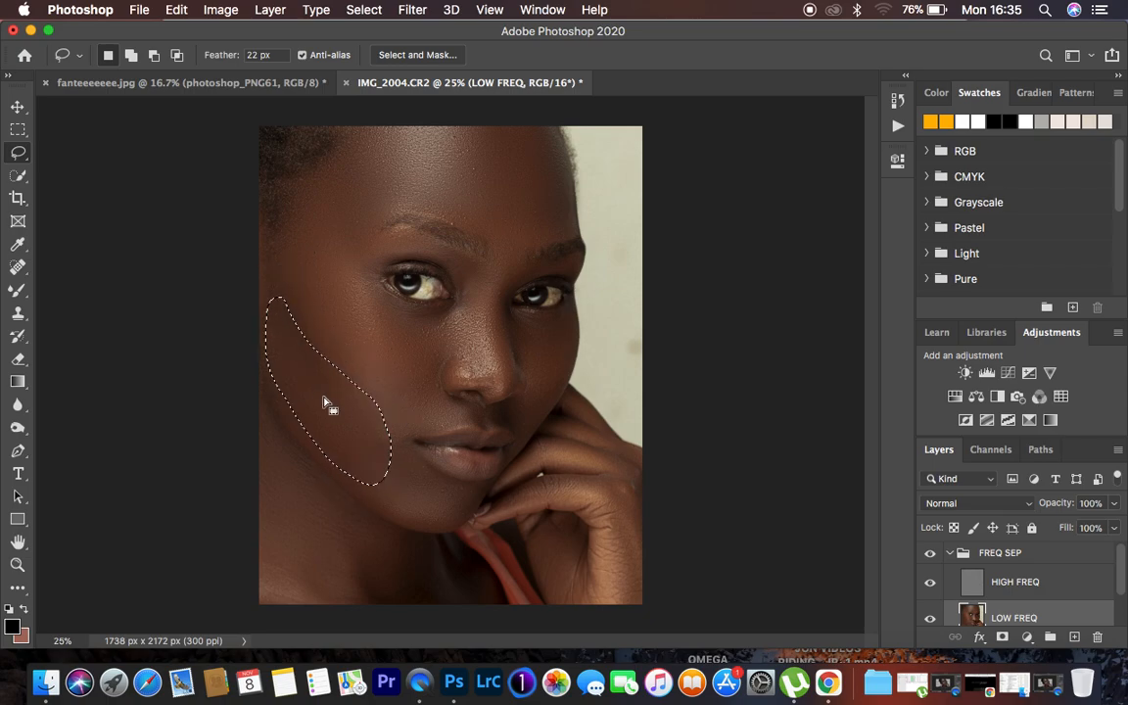
{"action": "right_click", "coordinate": [328, 406]}
{"action": "left_click", "coordinate": [415, 594]}
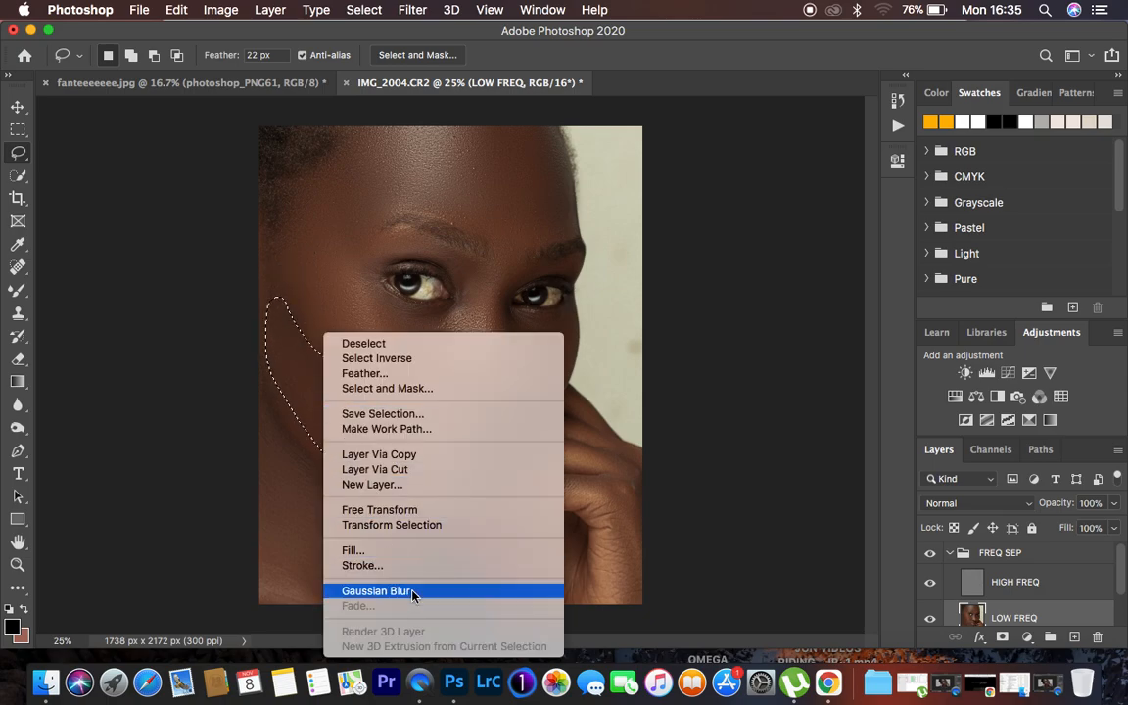
{"action": "left_click", "coordinate": [413, 593]}
{"action": "mouse_move", "coordinate": [457, 309]}
{"action": "left_mouse_down"}
{"action": "mouse_move", "coordinate": [374, 303]}
{"action": "mouse_move", "coordinate": [402, 390]}
{"action": "mouse_move", "coordinate": [422, 391]}
{"action": "mouse_move", "coordinate": [470, 312]}
{"action": "left_mouse_up"}
{"action": "right_click", "coordinate": [425, 331]}
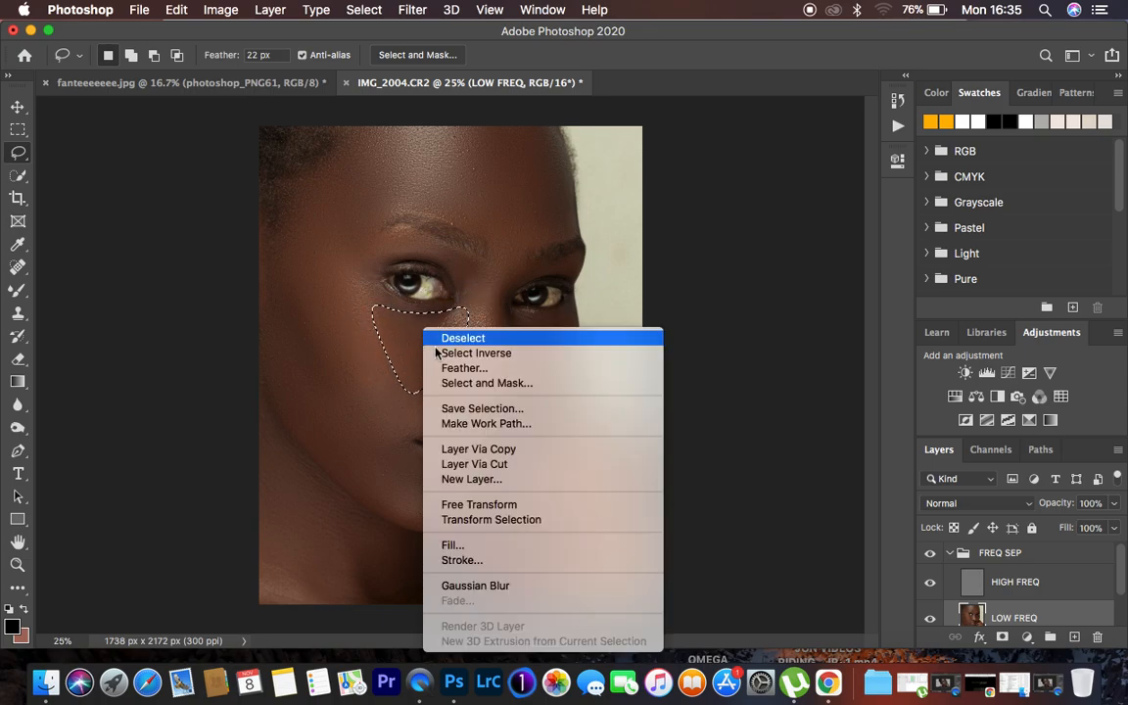
{"action": "left_click", "coordinate": [525, 586]}
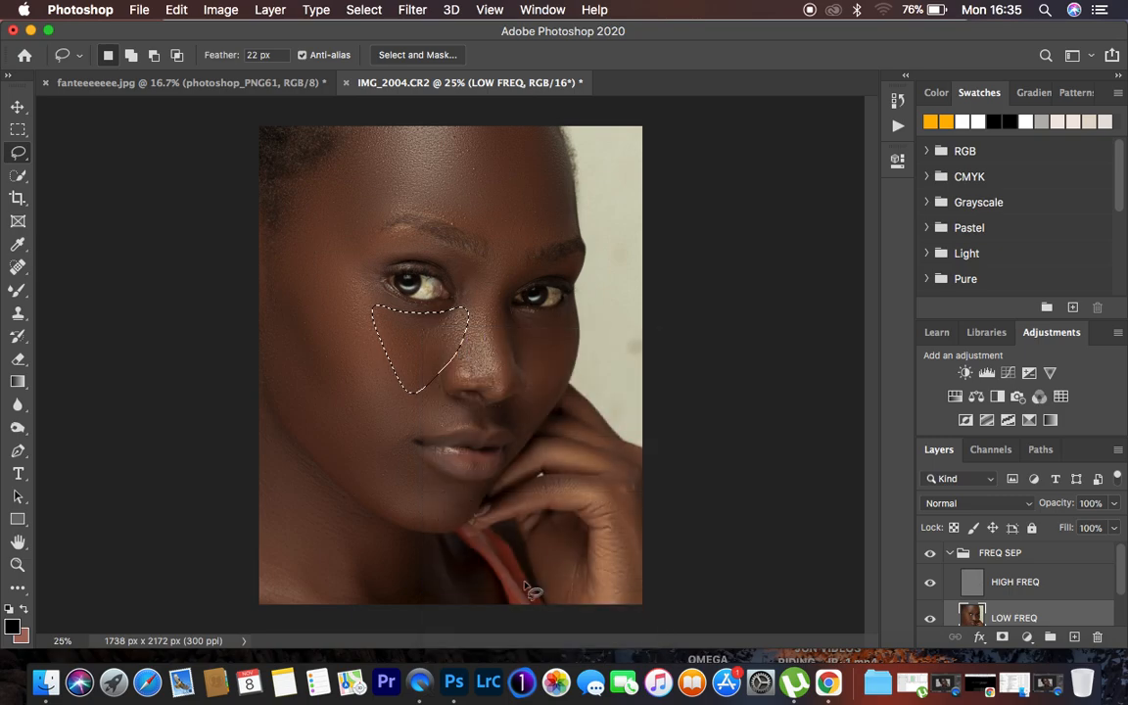
Step: Lasso the far cheek and then the chin area, repeat the Gaussian Blur on each and clear the selection
{"action": "mouse_move", "coordinate": [569, 318]}
{"action": "left_mouse_down"}
{"action": "mouse_move", "coordinate": [511, 319]}
{"action": "mouse_move", "coordinate": [528, 369]}
{"action": "mouse_move", "coordinate": [509, 420]}
{"action": "mouse_move", "coordinate": [521, 431]}
{"action": "mouse_move", "coordinate": [560, 366]}
{"action": "mouse_move", "coordinate": [563, 321]}
{"action": "left_mouse_up"}
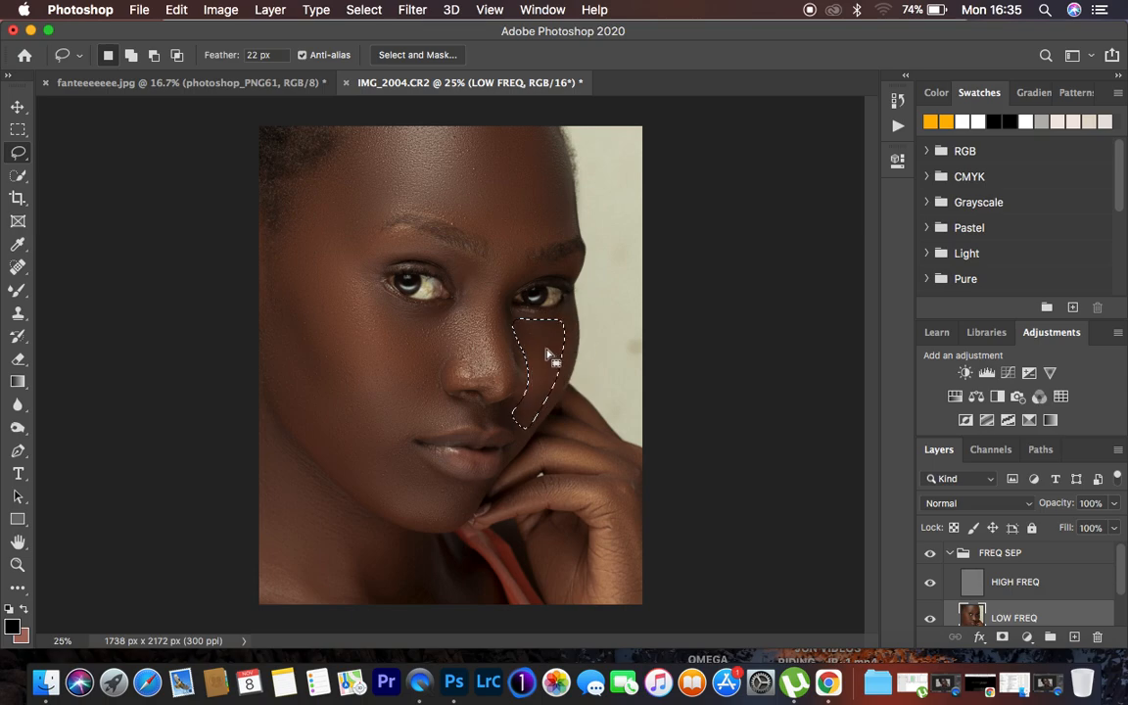
{"action": "right_click", "coordinate": [547, 352]}
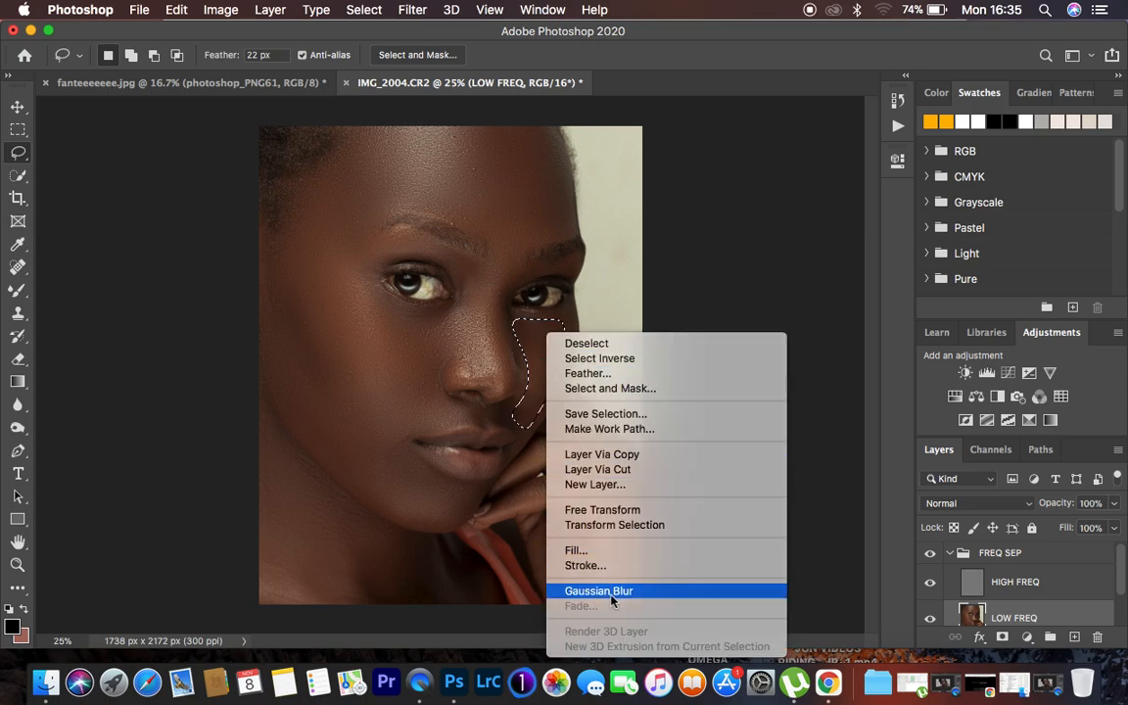
{"action": "left_click", "coordinate": [612, 597]}
{"action": "left_click", "coordinate": [549, 537]}
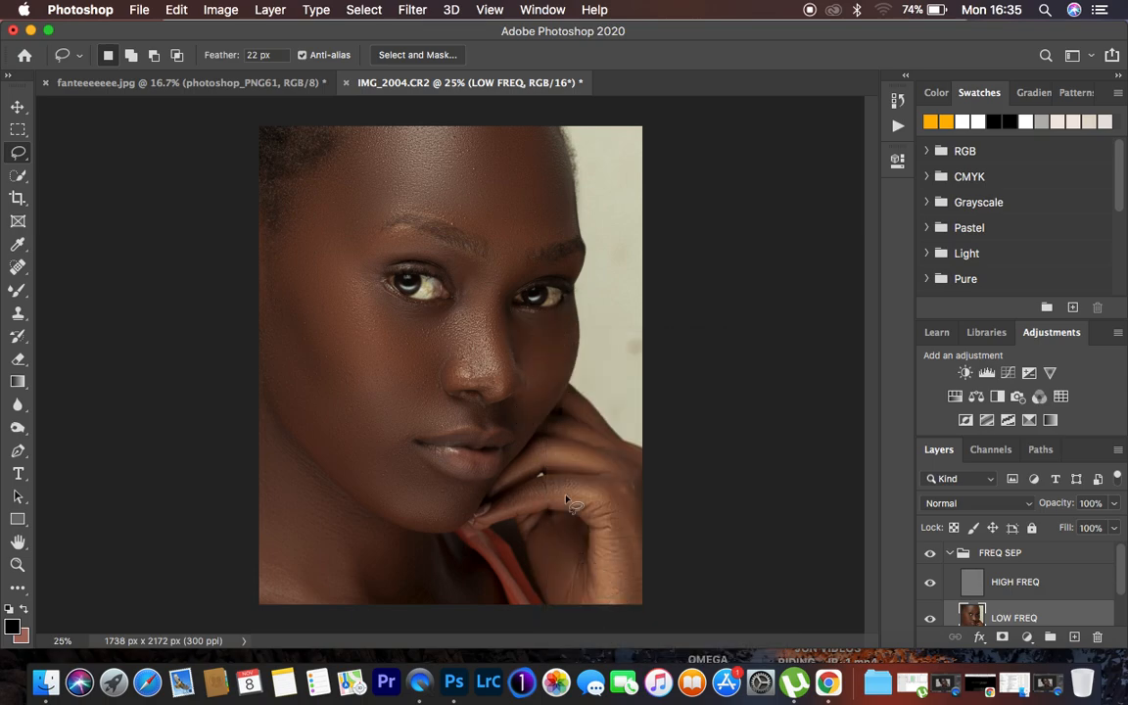
{"action": "mouse_move", "coordinate": [385, 443]}
{"action": "left_mouse_down"}
{"action": "mouse_move", "coordinate": [356, 462]}
{"action": "mouse_move", "coordinate": [361, 490]}
{"action": "mouse_move", "coordinate": [392, 517]}
{"action": "mouse_move", "coordinate": [437, 531]}
{"action": "mouse_move", "coordinate": [484, 490]}
{"action": "mouse_move", "coordinate": [417, 465]}
{"action": "mouse_move", "coordinate": [404, 418]}
{"action": "mouse_move", "coordinate": [374, 418]}
{"action": "mouse_move", "coordinate": [349, 436]}
{"action": "mouse_move", "coordinate": [358, 470]}
{"action": "left_mouse_up"}
{"action": "right_click", "coordinate": [405, 487]}
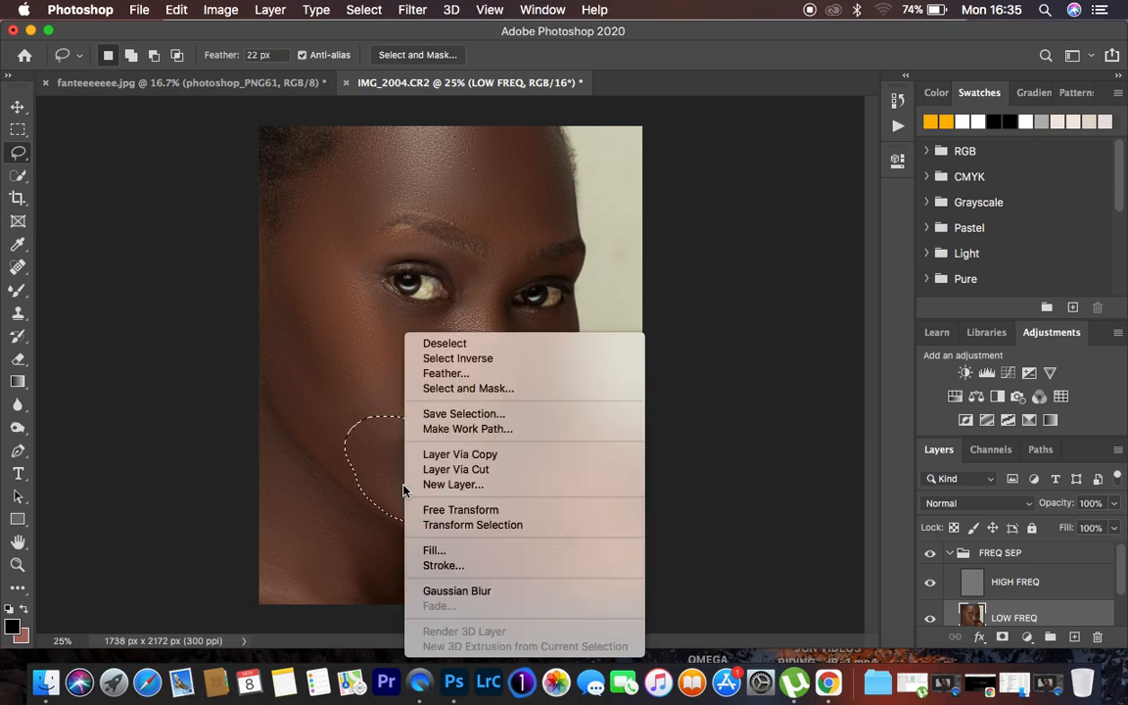
{"action": "left_click", "coordinate": [487, 591]}
{"action": "key", "text": "ctrl+d"}
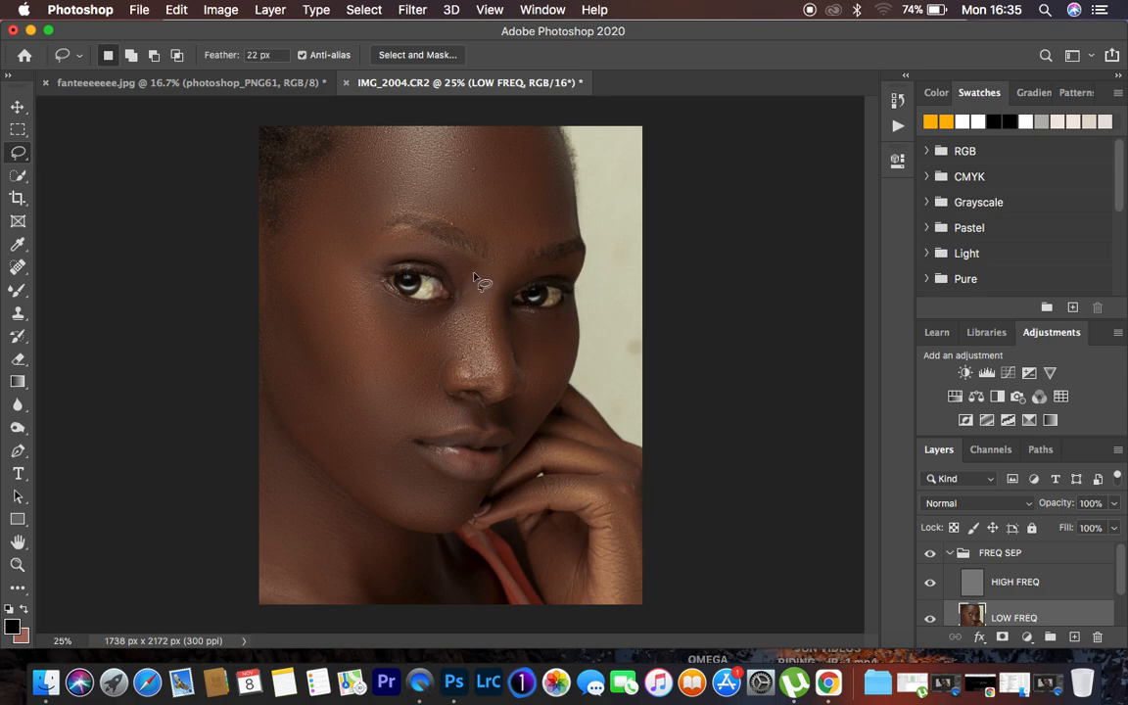
Step: Lasso the nose bridge and then the skin beside the near nostril, repeat the Gaussian Blur on each and deselect
{"action": "mouse_move", "coordinate": [466, 266]}
{"action": "left_mouse_down"}
{"action": "mouse_move", "coordinate": [450, 317]}
{"action": "mouse_move", "coordinate": [455, 350]}
{"action": "mouse_move", "coordinate": [480, 377]}
{"action": "mouse_move", "coordinate": [485, 272]}
{"action": "mouse_move", "coordinate": [473, 270]}
{"action": "left_mouse_up"}
{"action": "right_click", "coordinate": [485, 334]}
{"action": "left_click", "coordinate": [554, 581]}
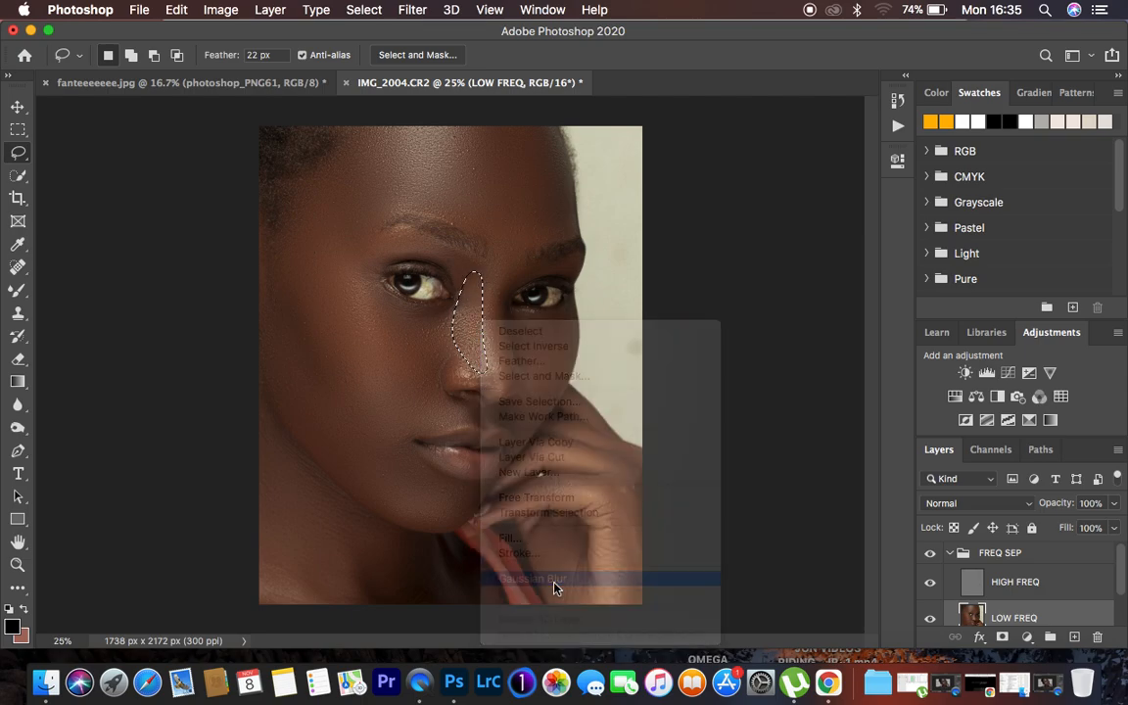
{"action": "mouse_move", "coordinate": [431, 350]}
{"action": "left_mouse_down"}
{"action": "mouse_move", "coordinate": [421, 383]}
{"action": "mouse_move", "coordinate": [442, 383]}
{"action": "mouse_move", "coordinate": [458, 360]}
{"action": "mouse_move", "coordinate": [443, 340]}
{"action": "mouse_move", "coordinate": [438, 371]}
{"action": "left_mouse_up"}
{"action": "right_click", "coordinate": [438, 371]}
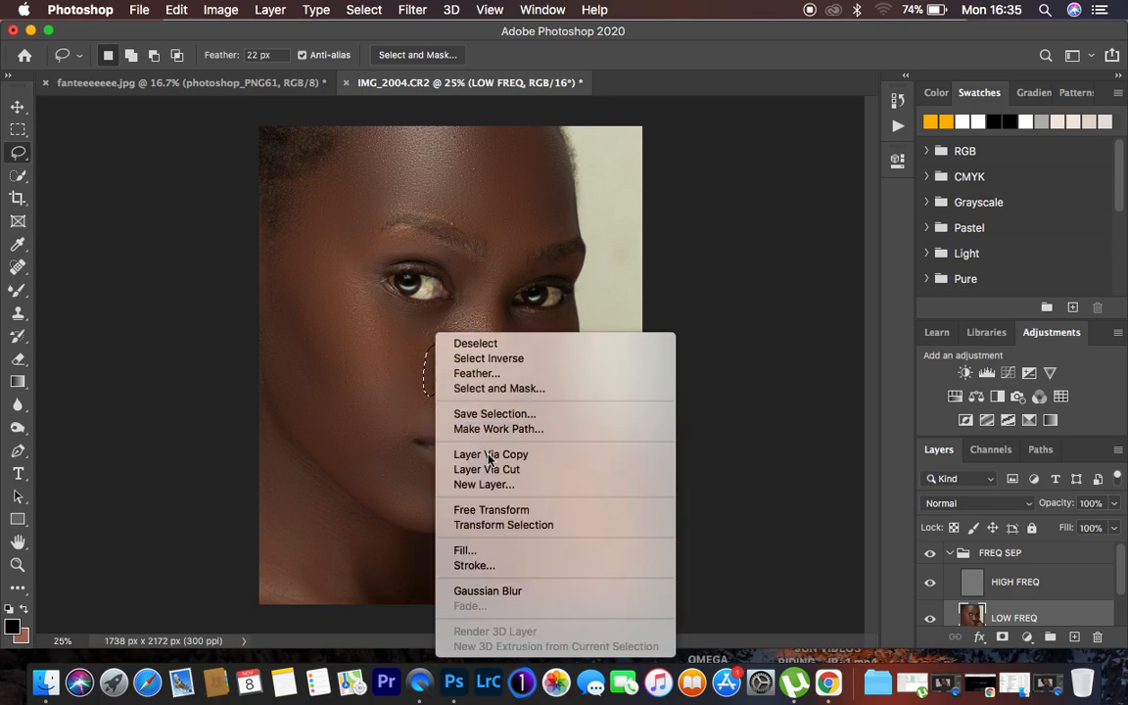
{"action": "left_click", "coordinate": [509, 591]}
{"action": "left_click", "coordinate": [511, 508]}
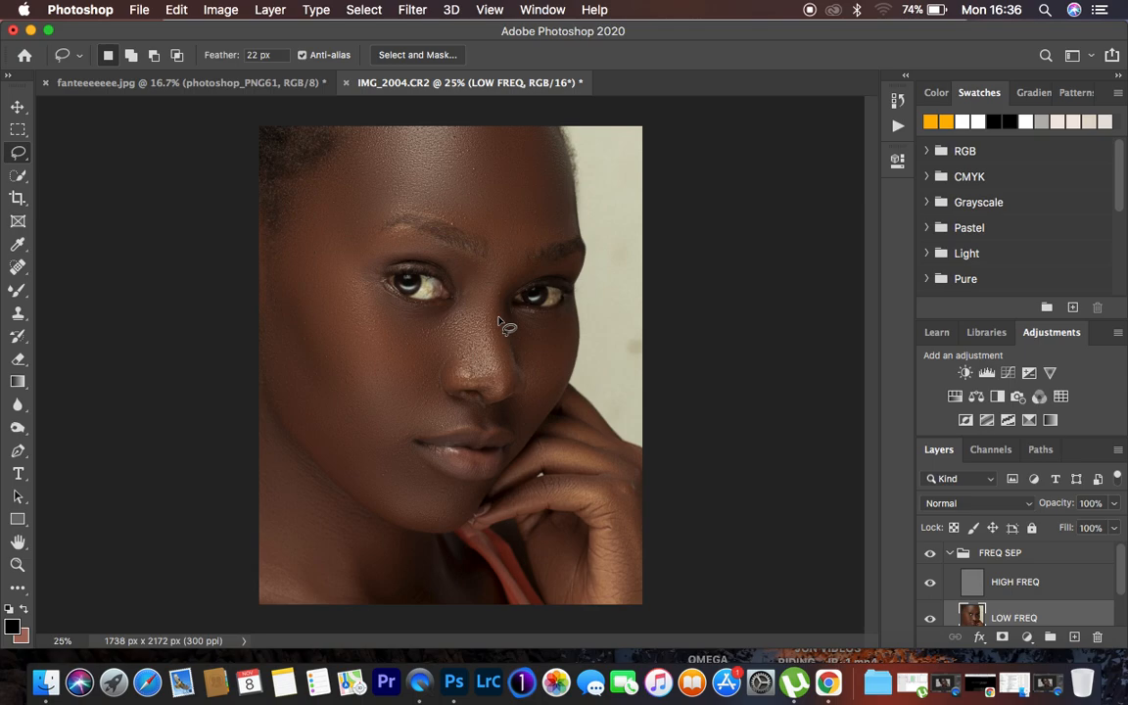
Step: Outline the skin just above the upper lip with the Lasso and repeat the Gaussian Blur on it
{"action": "mouse_move", "coordinate": [444, 398]}
{"action": "left_mouse_down"}
{"action": "mouse_move", "coordinate": [410, 428]}
{"action": "mouse_move", "coordinate": [420, 436]}
{"action": "mouse_move", "coordinate": [499, 411]}
{"action": "mouse_move", "coordinate": [445, 401]}
{"action": "left_mouse_up"}
{"action": "right_click", "coordinate": [455, 416]}
{"action": "left_click", "coordinate": [536, 590]}
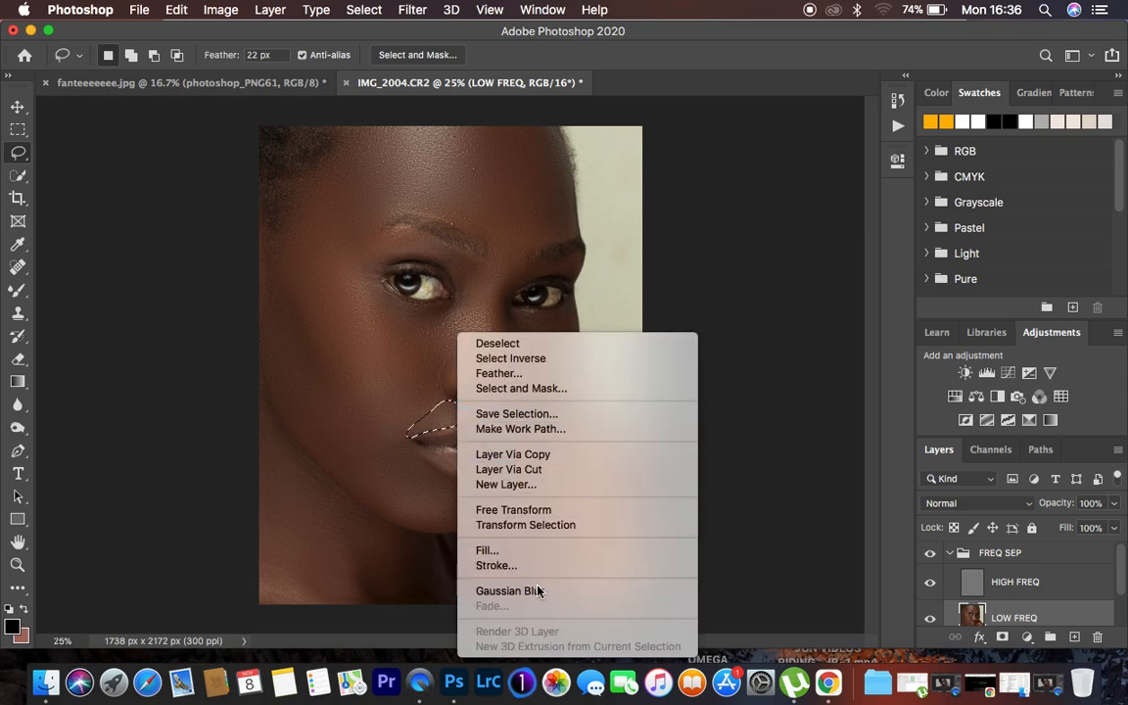
Step: Toggle the visibility of the FREQ SEP group repeatedly to compare the portrait before and after the smoothing
{"action": "key", "text": "super+minus"}
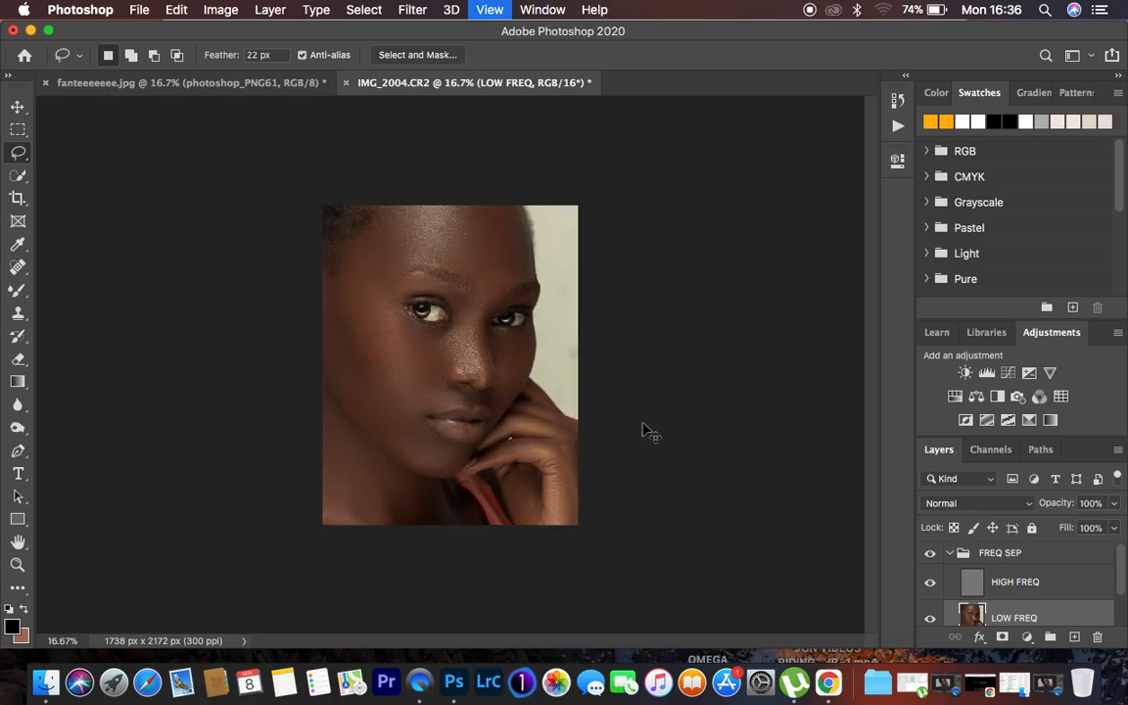
{"action": "key", "text": "super+plus"}
{"action": "key", "text": "super+plus"}
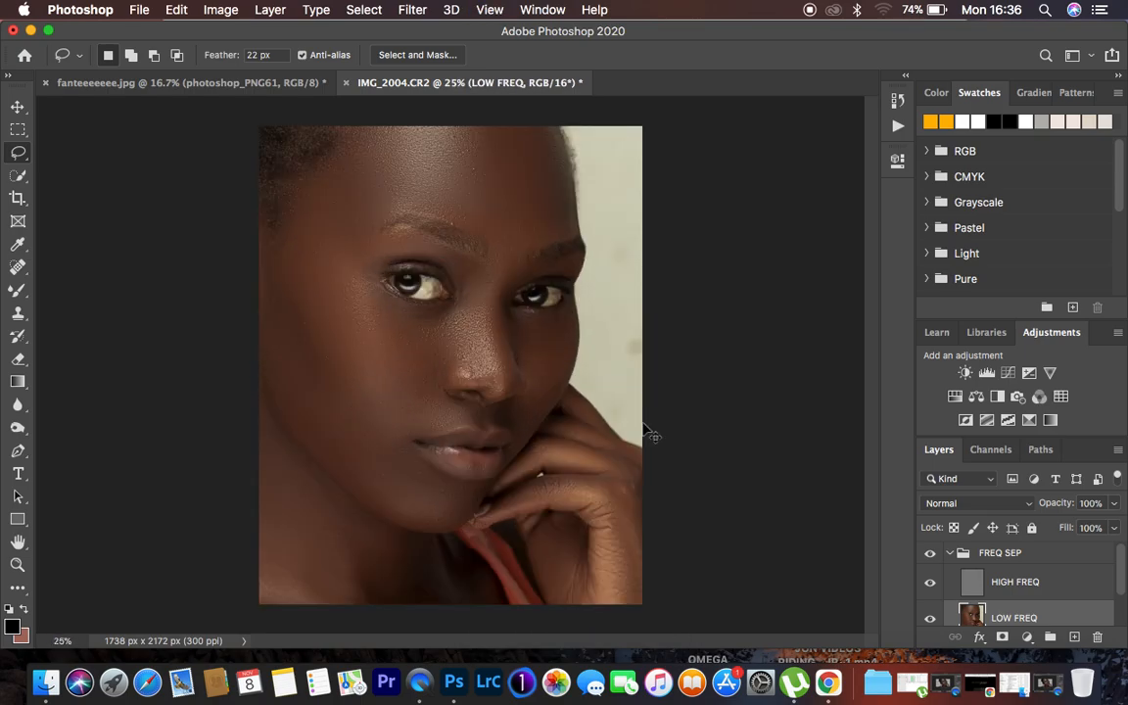
{"action": "left_click", "coordinate": [930, 555]}
{"action": "left_click", "coordinate": [930, 555]}
{"action": "left_click", "coordinate": [930, 556]}
{"action": "left_click", "coordinate": [930, 556]}
{"action": "left_click", "coordinate": [930, 556]}
{"action": "left_click", "coordinate": [929, 556]}
{"action": "left_click", "coordinate": [930, 556]}
{"action": "left_click", "coordinate": [930, 556]}
{"action": "left_click", "coordinate": [930, 556]}
{"action": "left_click", "coordinate": [929, 556]}
Step: Select the HIGH FREQ layer, activate the Clone Stamp tool and check its brush size and hardness
{"action": "left_click", "coordinate": [982, 591]}
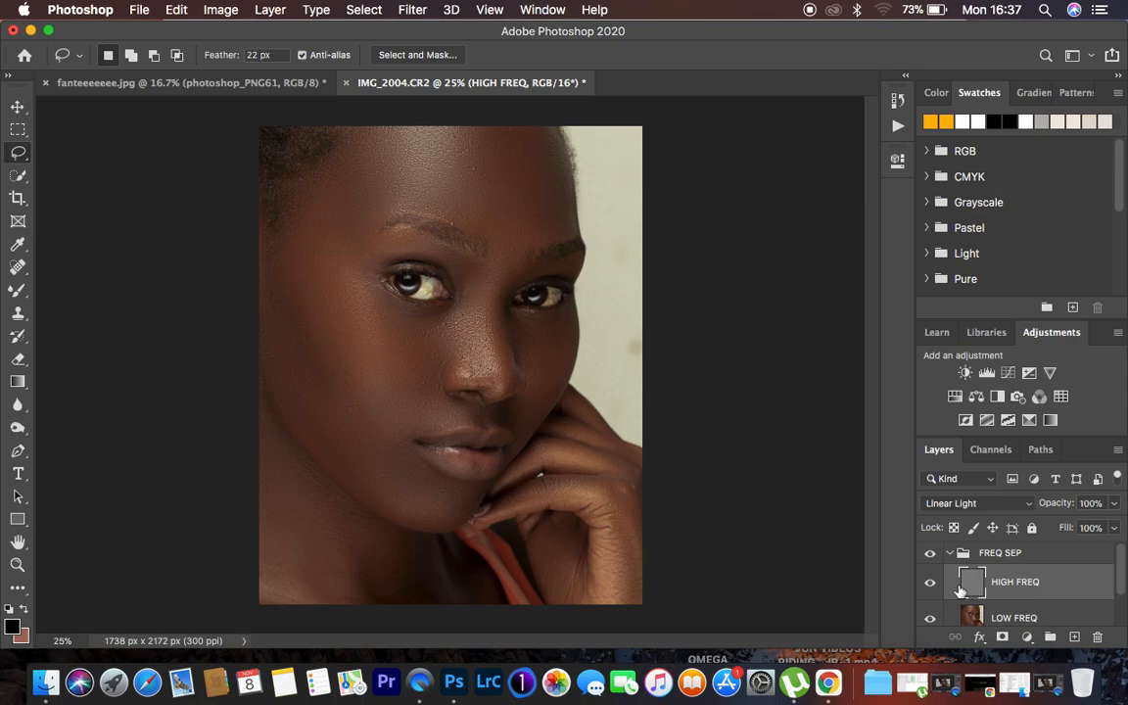
{"action": "left_click", "coordinate": [18, 312]}
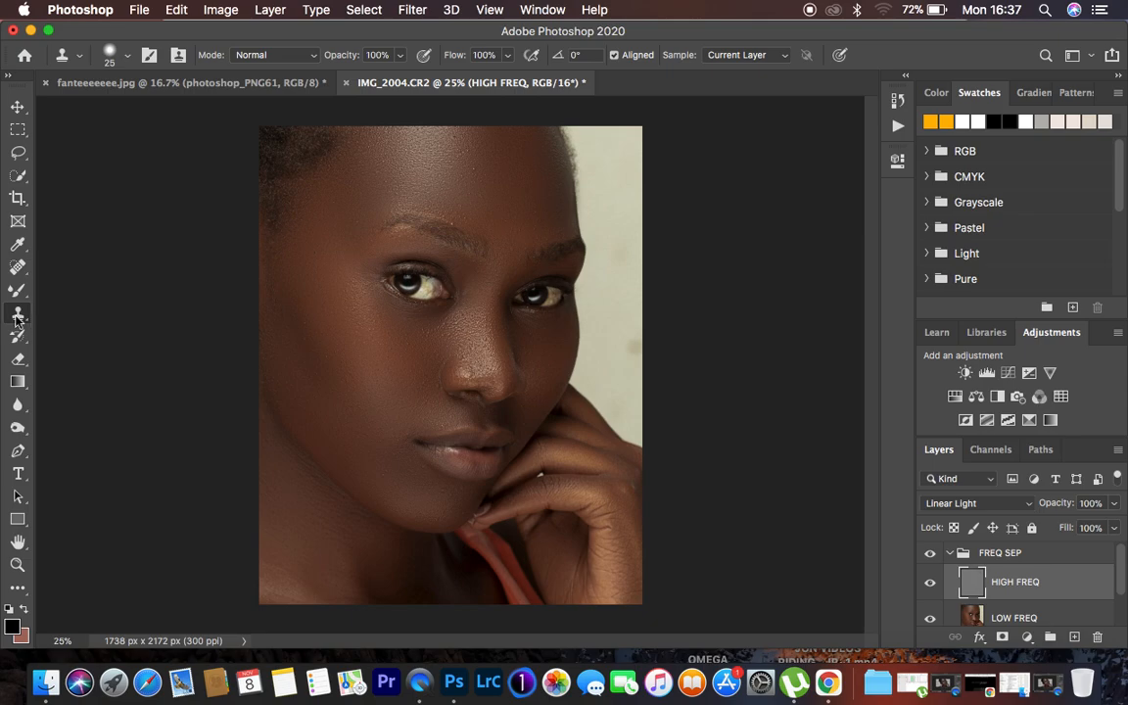
{"action": "left_click", "coordinate": [127, 56]}
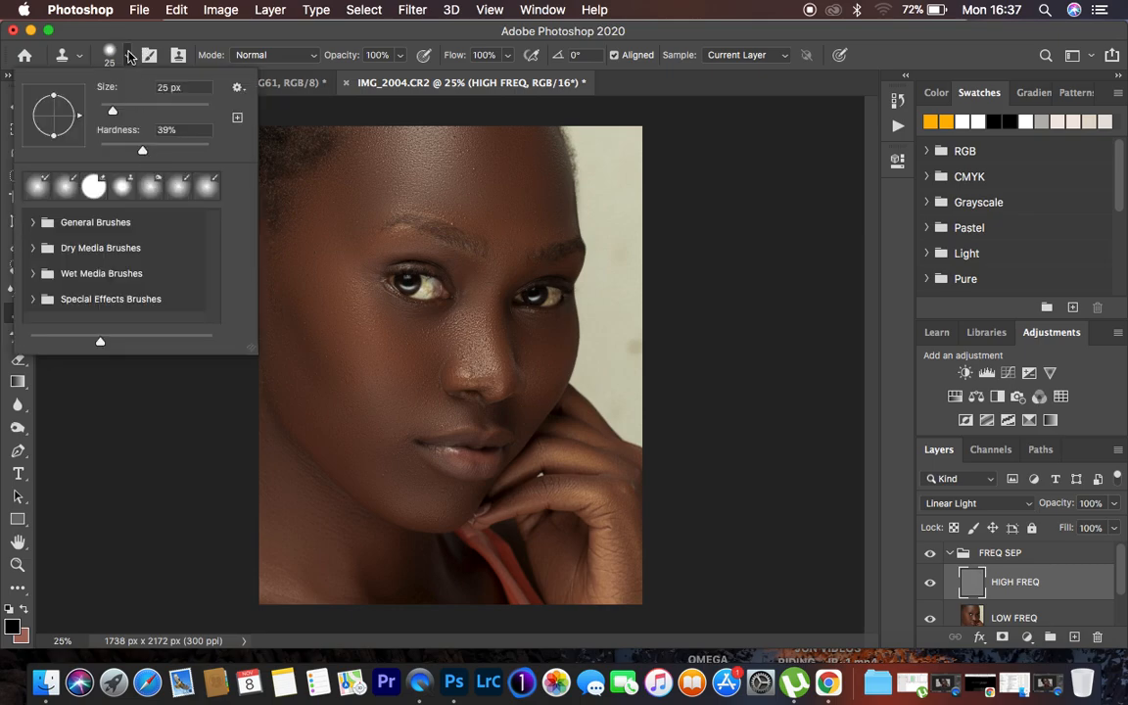
{"action": "left_click", "coordinate": [127, 56]}
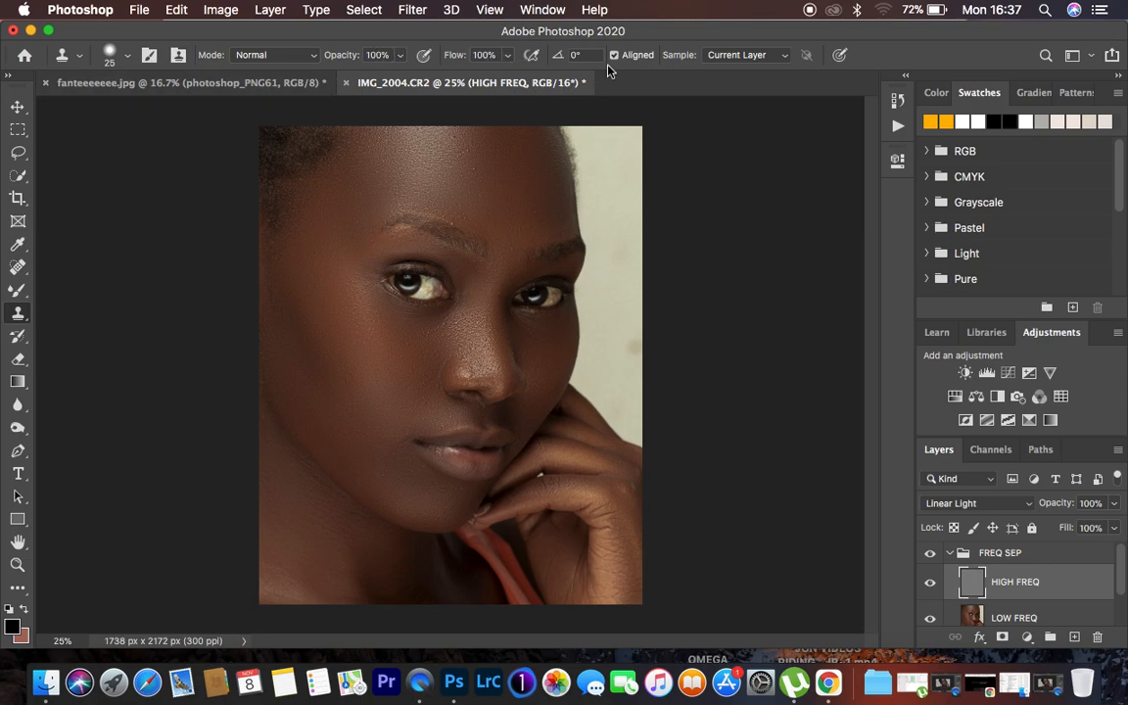
Step: Set the Clone Stamp to sample the Current Layer and clone out the bright speck in the middle of the near outer cheek
{"action": "left_click", "coordinate": [750, 56]}
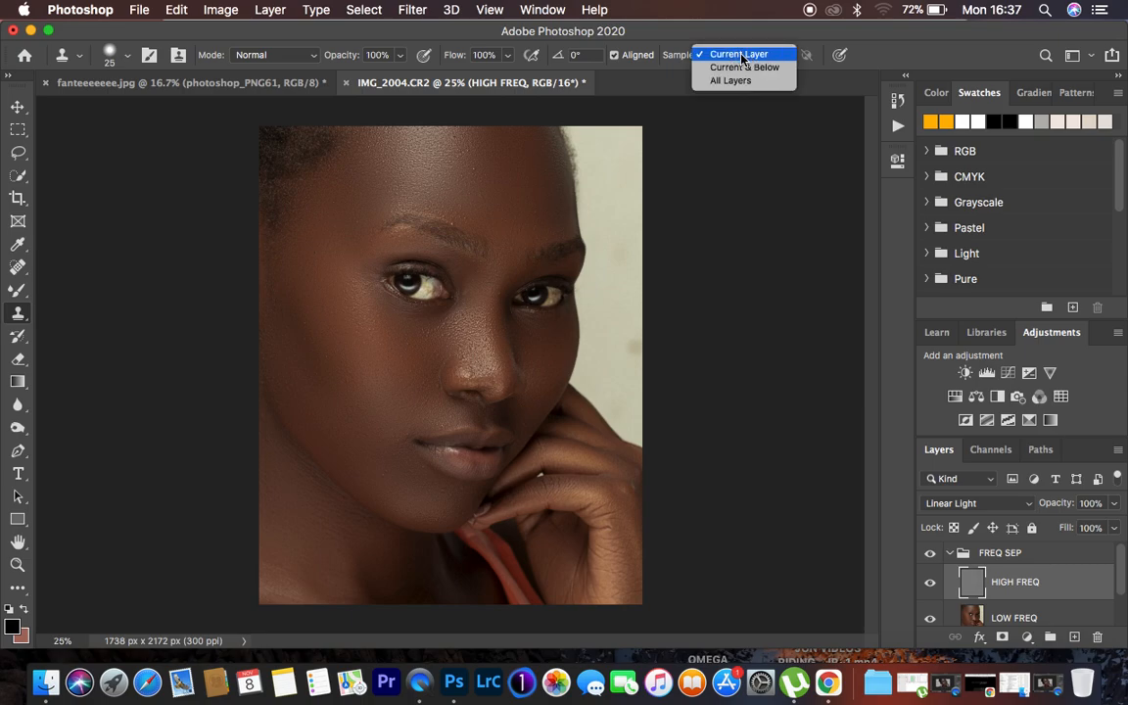
{"action": "left_click", "coordinate": [740, 55]}
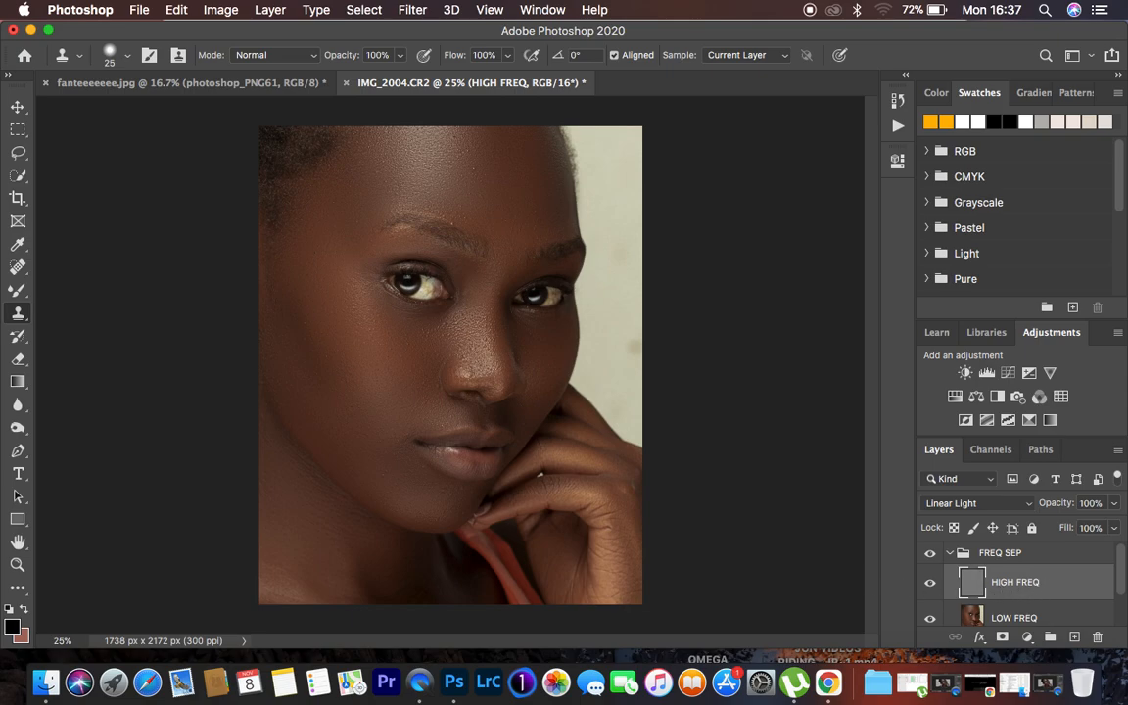
{"action": "key", "text": "super+equal"}
{"action": "key", "text": "super+equal"}
{"action": "key", "text": "super+equal"}
{"action": "key", "text": "super+equal"}
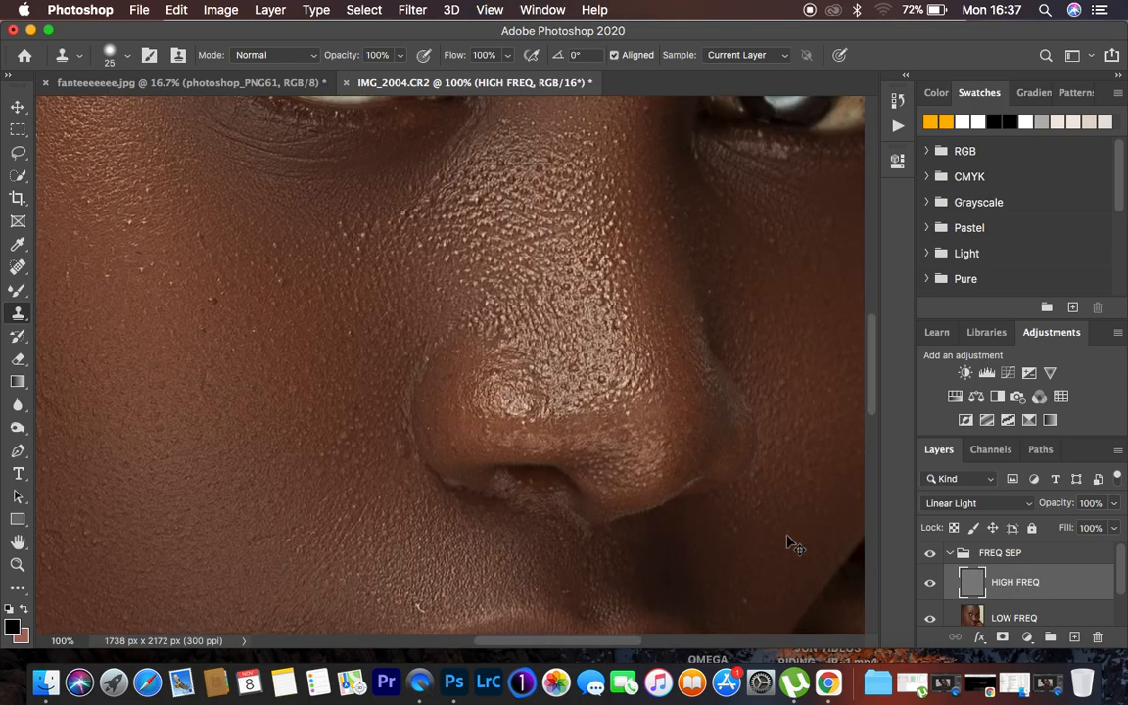
{"action": "scroll", "coordinate": [263, 362], "scroll_direction": "left", "scroll_amount": 6}
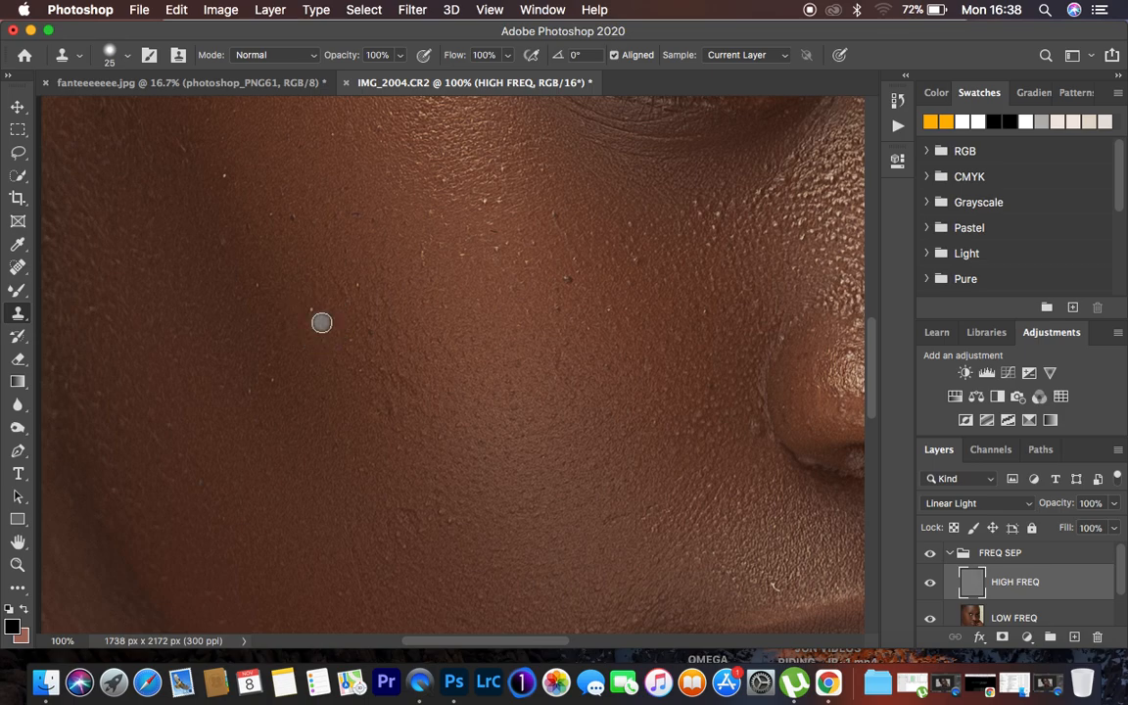
{"action": "left_click", "coordinate": [322, 322], "text": "alt"}
{"action": "left_click", "coordinate": [312, 311]}
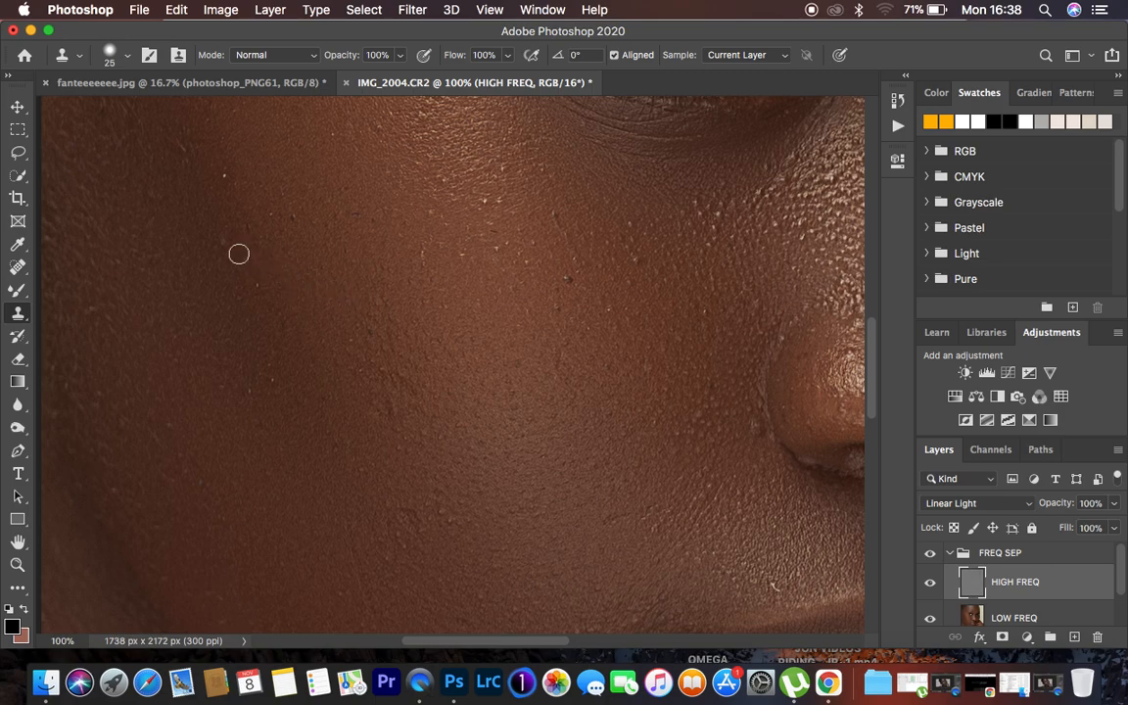
Step: Clone clean texture over the specks along the upper outer edge of the near cheek, resampling nearby skin for each
{"action": "left_click", "coordinate": [238, 253], "text": "alt"}
{"action": "left_click", "coordinate": [238, 253], "text": "alt"}
{"action": "left_click", "coordinate": [285, 241], "text": "alt"}
{"action": "left_click", "coordinate": [274, 217]}
{"action": "left_click", "coordinate": [268, 244], "text": "alt"}
{"action": "left_click", "coordinate": [248, 230]}
{"action": "left_click", "coordinate": [244, 181], "text": "alt"}
{"action": "left_click", "coordinate": [93, 312], "text": "alt"}
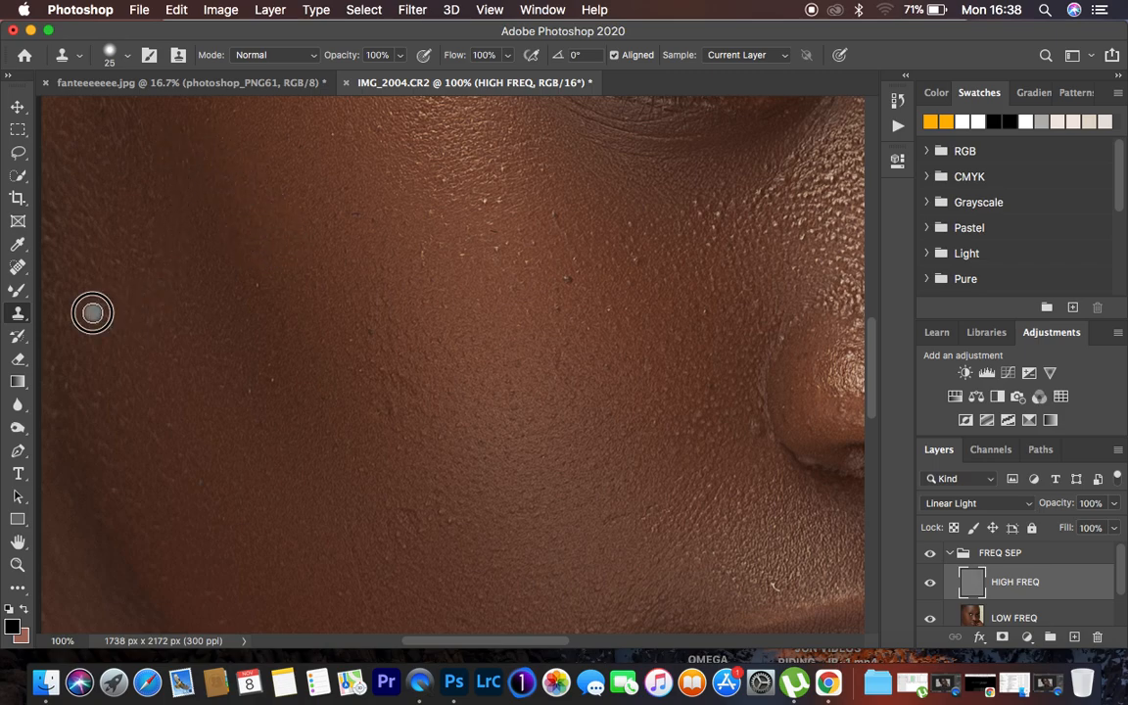
Step: Clone out the raised bumps on the lower middle of the near cheek using adjacent skin texture
{"action": "left_click", "coordinate": [417, 421]}
{"action": "left_click", "coordinate": [408, 415]}
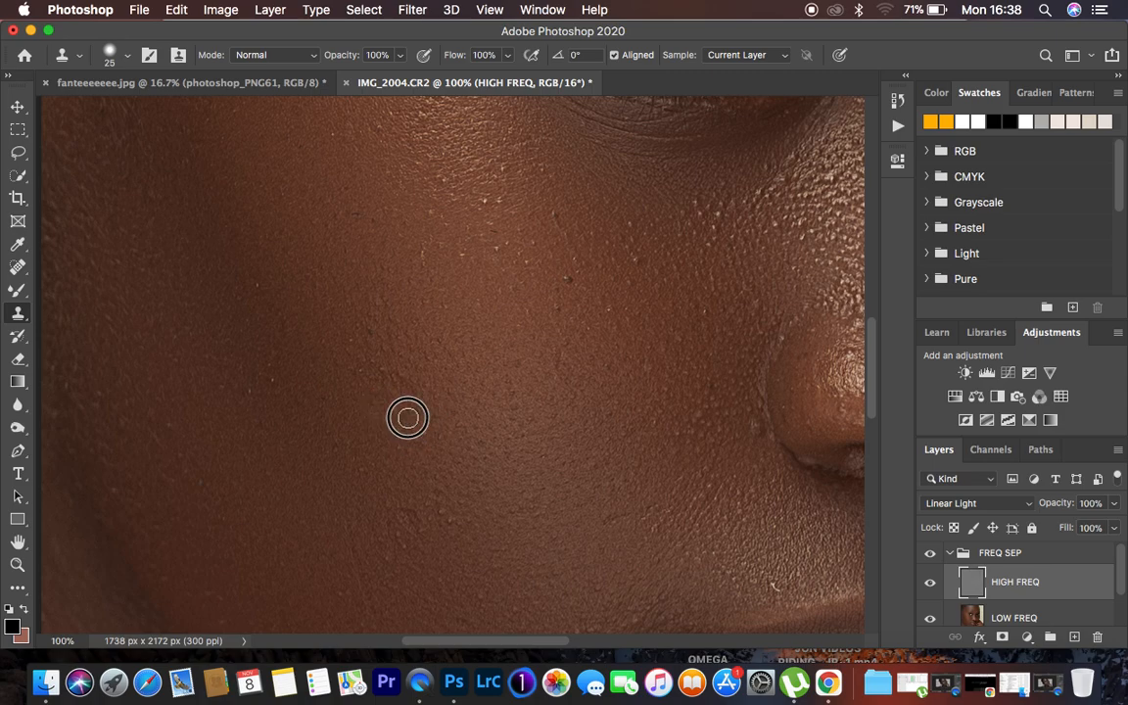
{"action": "left_click", "coordinate": [463, 511], "text": "alt"}
{"action": "left_click", "coordinate": [443, 536]}
{"action": "left_click", "coordinate": [420, 524]}
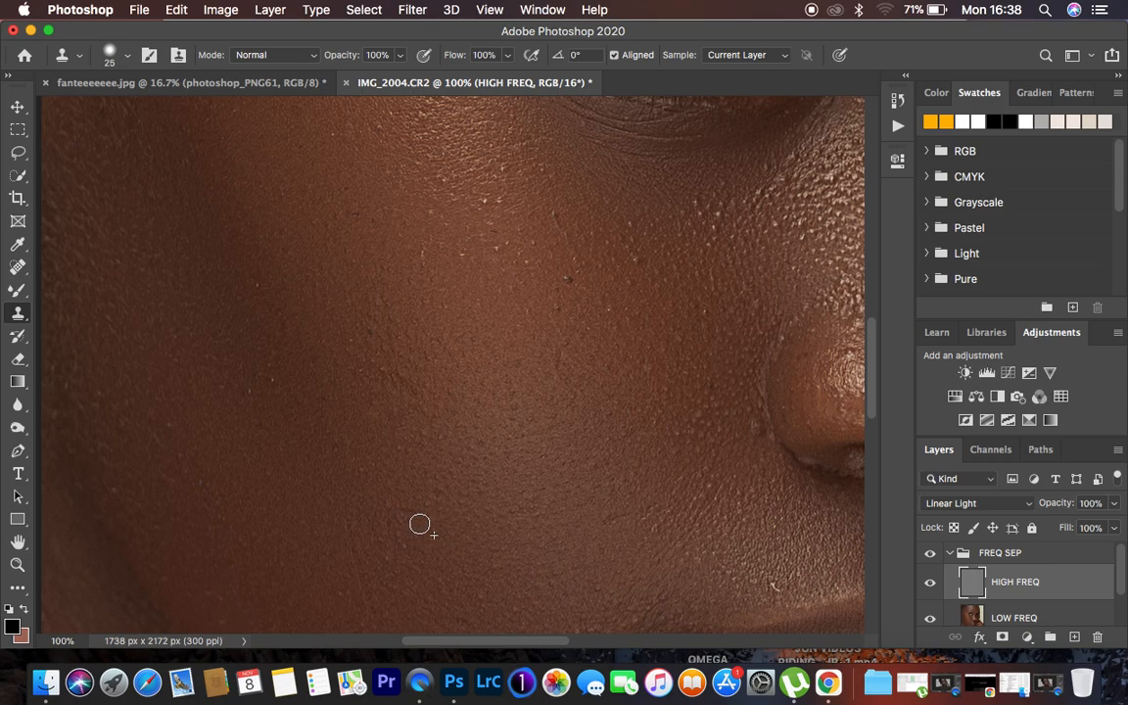
{"action": "left_click", "coordinate": [423, 504], "text": "alt"}
{"action": "left_click", "coordinate": [408, 516]}
Step: Clone out the dark mole and surrounding bumps on the inner cheek between the near eye and the nostril
{"action": "left_click", "coordinate": [574, 291], "text": "alt"}
{"action": "left_click", "coordinate": [559, 292]}
{"action": "left_click", "coordinate": [655, 270], "text": "alt"}
{"action": "left_click", "coordinate": [643, 263]}
{"action": "left_click", "coordinate": [636, 262]}
{"action": "left_click", "coordinate": [647, 210], "text": "alt"}
{"action": "left_click", "coordinate": [632, 225]}
{"action": "left_click", "coordinate": [645, 250], "text": "alt"}
{"action": "left_click", "coordinate": [620, 237]}
Step: Clone out the bright and dark specks on the highlighted upper cheek below the near eye
{"action": "left_click", "coordinate": [581, 208], "text": "alt"}
{"action": "left_click", "coordinate": [560, 213]}
{"action": "left_click", "coordinate": [534, 271]}
{"action": "left_click", "coordinate": [504, 261], "text": "alt"}
{"action": "left_click", "coordinate": [499, 253], "text": "alt"}
{"action": "left_click", "coordinate": [503, 237]}
{"action": "left_click", "coordinate": [517, 224], "text": "alt"}
{"action": "left_click", "coordinate": [508, 231]}
{"action": "left_click", "coordinate": [494, 231], "text": "alt"}
{"action": "left_click", "coordinate": [485, 201]}
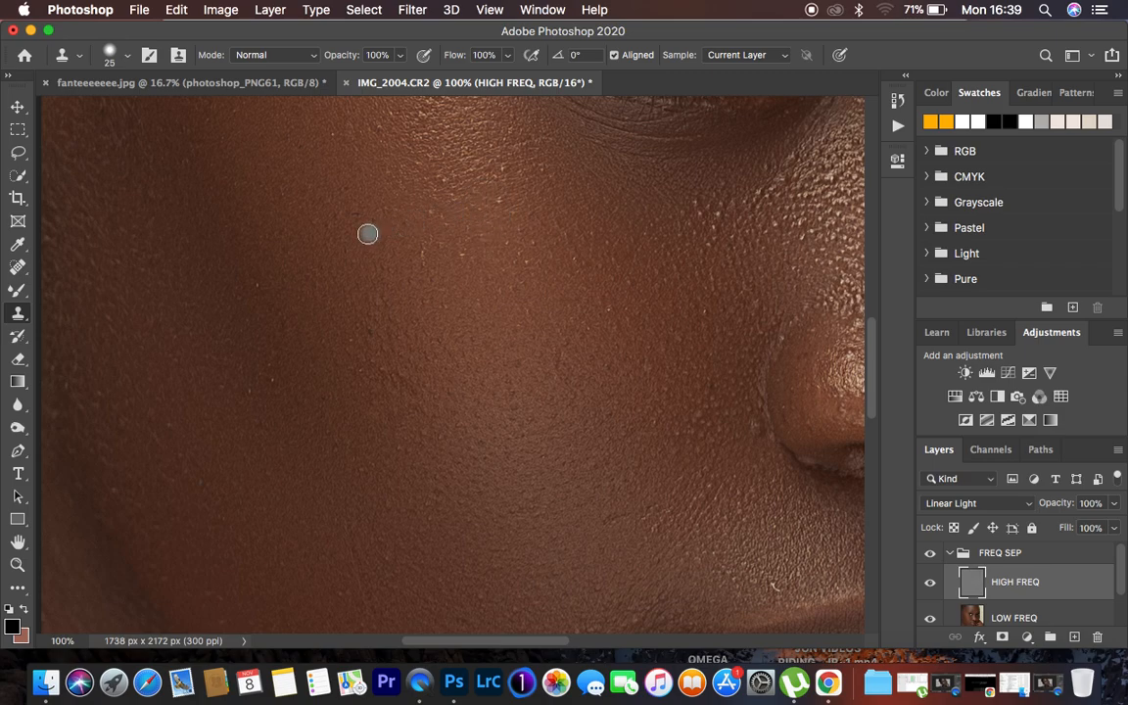
Step: Clone out the dark spot on the upper outer cheek and the specks beside the cheek highlight, sampling clean skin around them
{"action": "left_click", "coordinate": [357, 216]}
{"action": "left_click", "coordinate": [446, 270], "text": "alt"}
{"action": "left_click", "coordinate": [428, 260]}
{"action": "left_click", "coordinate": [440, 227], "text": "alt"}
{"action": "left_click", "coordinate": [433, 211]}
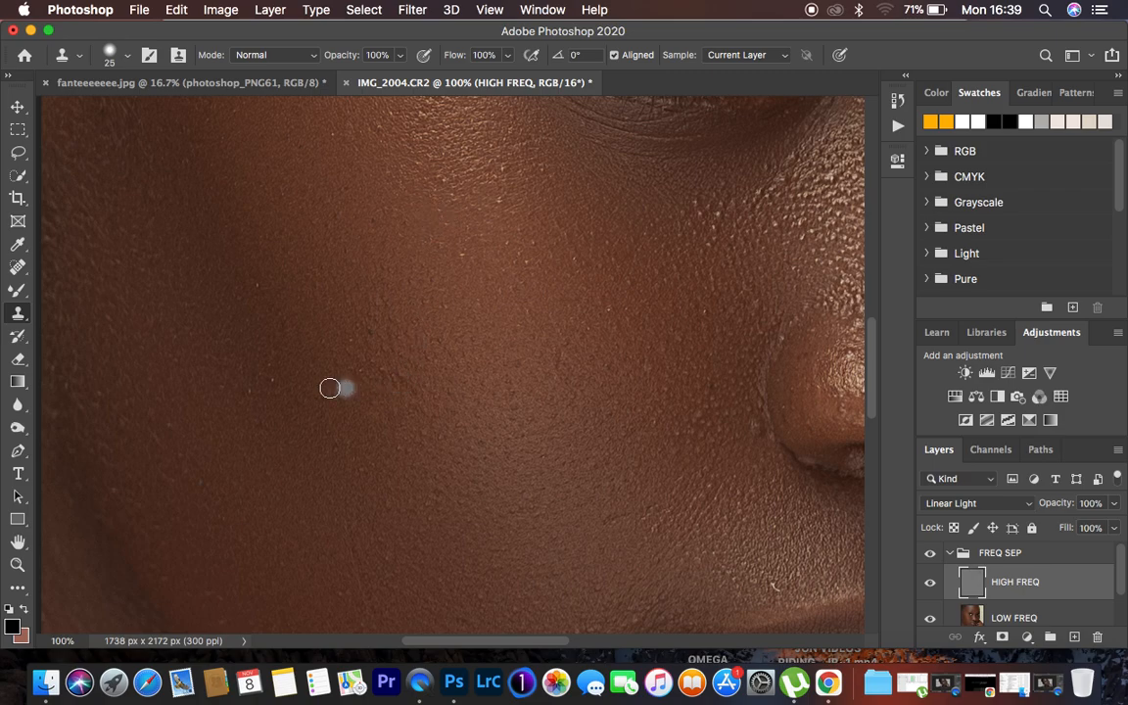
{"action": "left_click", "coordinate": [279, 380], "text": "alt"}
{"action": "left_click", "coordinate": [582, 358], "text": "alt"}
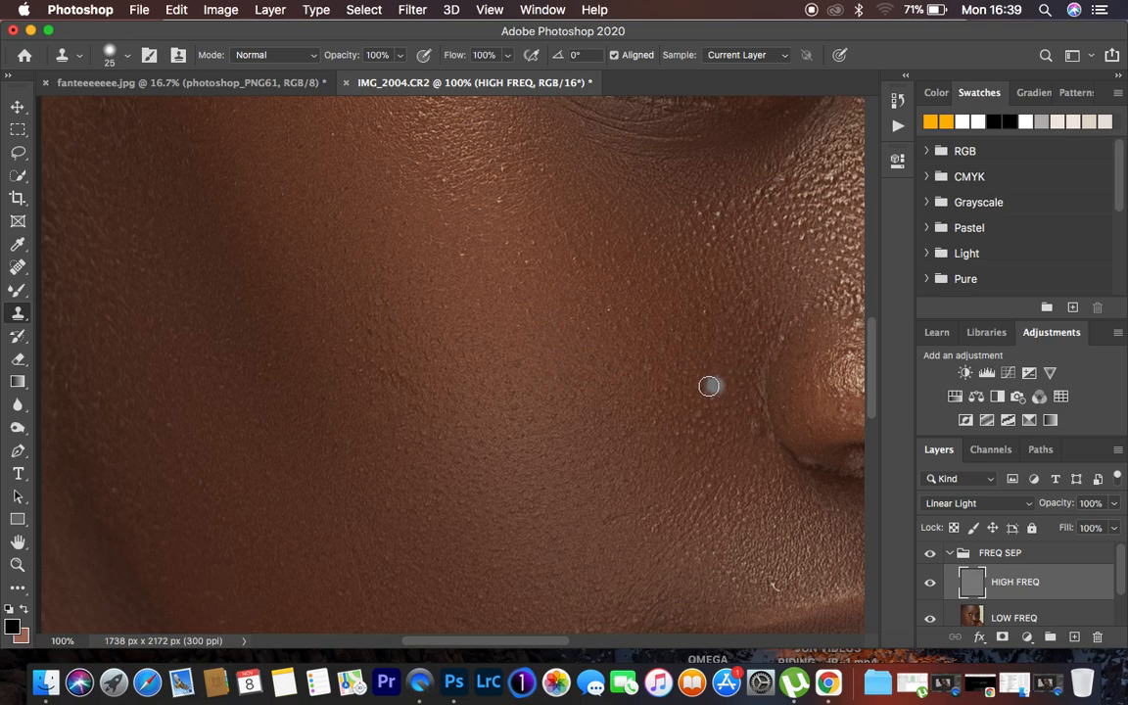
{"action": "left_click", "coordinate": [755, 426], "text": "alt"}
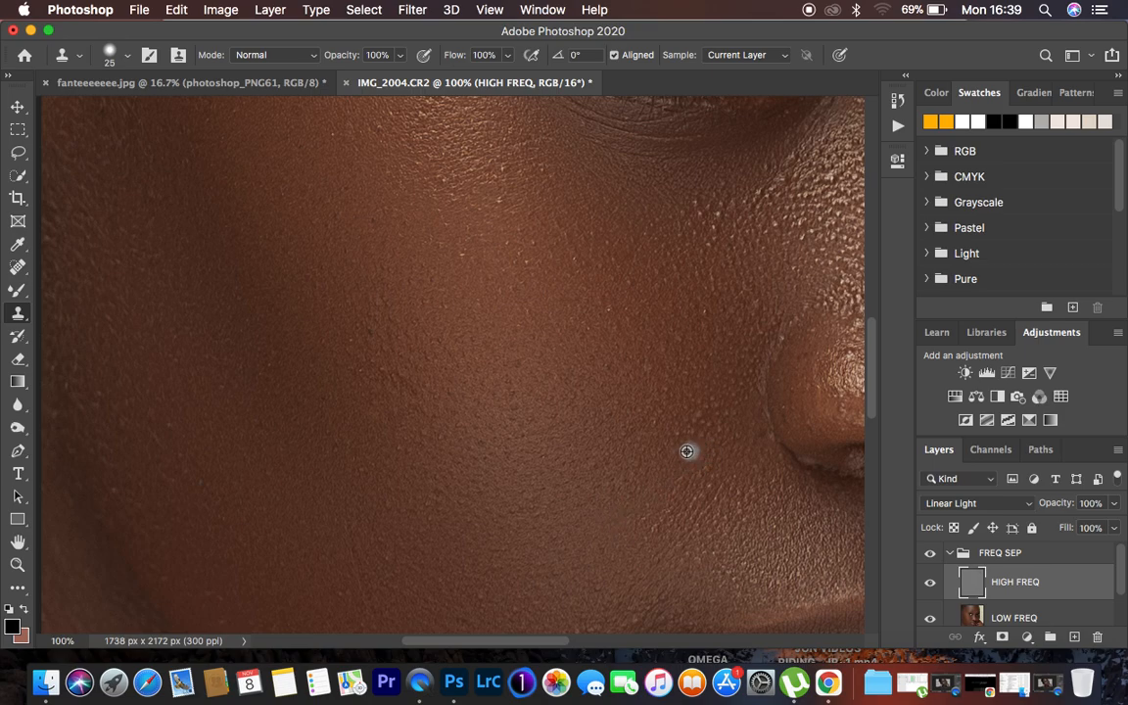
Step: Clone clean texture over the blemishes on the lower outer cheek and the small spots in its middle
{"action": "left_click", "coordinate": [396, 598], "text": "alt"}
{"action": "left_click_drag", "start_coordinate": [378, 624], "coordinate": [372, 604]}
{"action": "left_click", "coordinate": [361, 512]}
{"action": "left_click", "coordinate": [351, 521]}
{"action": "left_click", "coordinate": [352, 556]}
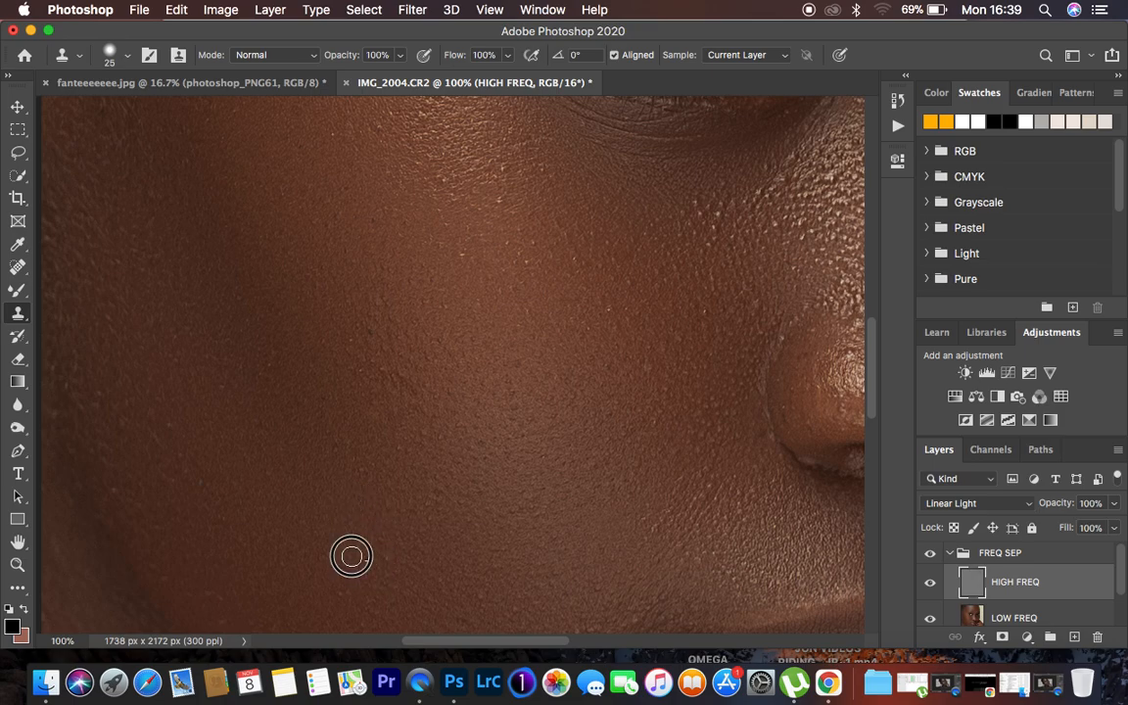
{"action": "left_click", "coordinate": [375, 360]}
{"action": "left_click", "coordinate": [373, 329]}
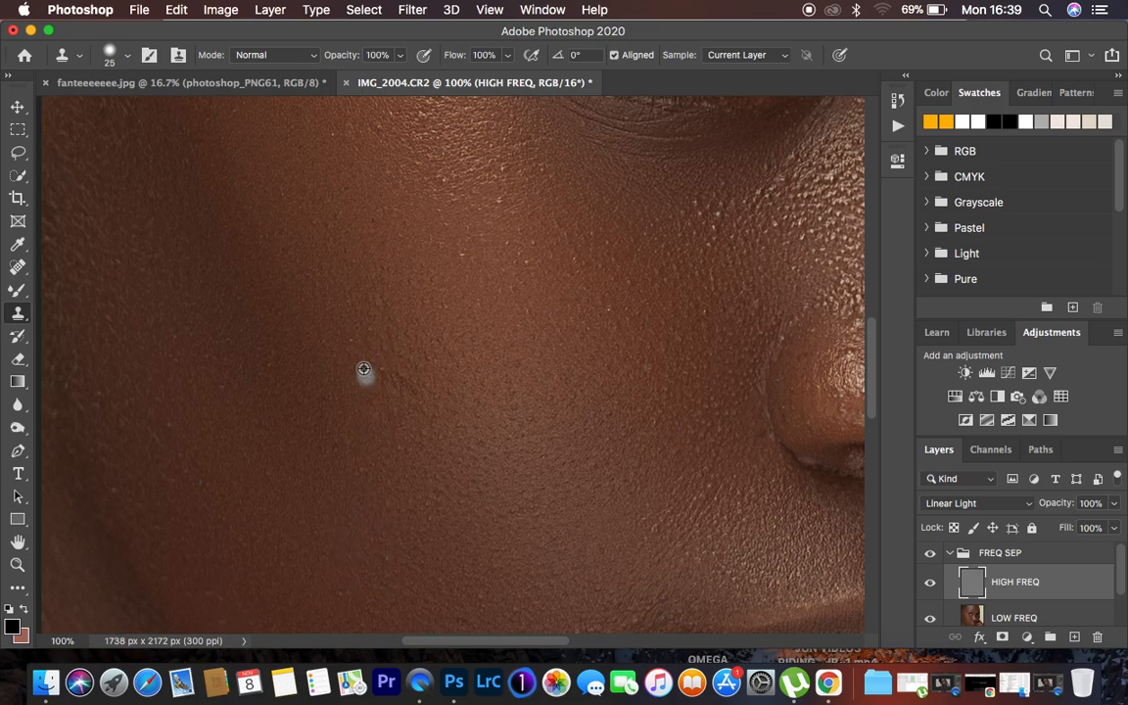
Step: Clone out the coarse bumps beside the nose bridge and the remaining bright speck on the cheek highlight
{"action": "left_click", "coordinate": [695, 244]}
{"action": "left_click", "coordinate": [715, 232]}
{"action": "left_click", "coordinate": [724, 259], "text": "alt"}
{"action": "left_click", "coordinate": [705, 249]}
{"action": "left_click", "coordinate": [718, 233], "text": "alt"}
{"action": "left_click", "coordinate": [698, 213]}
{"action": "left_click", "coordinate": [708, 189], "text": "alt"}
{"action": "left_click", "coordinate": [697, 203]}
{"action": "left_click", "coordinate": [679, 210]}
{"action": "left_click", "coordinate": [684, 216]}
{"action": "left_click", "coordinate": [517, 205]}
{"action": "left_click", "coordinate": [499, 203]}
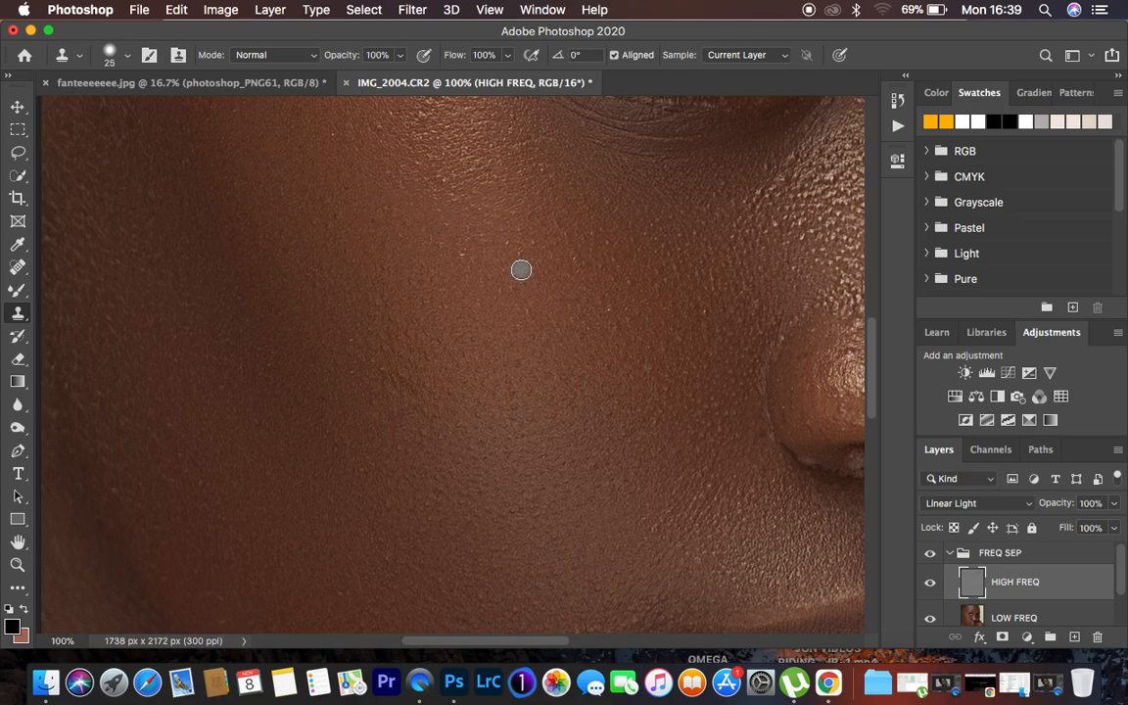
Step: Enlarge the Clone Stamp brush to 35 and clone out the bumps beside the near corner of the mouth
{"action": "scroll", "coordinate": [520, 269], "scroll_direction": "right", "scroll_amount": 5}
{"action": "scroll", "coordinate": [521, 269], "scroll_direction": "down", "scroll_amount": 5}
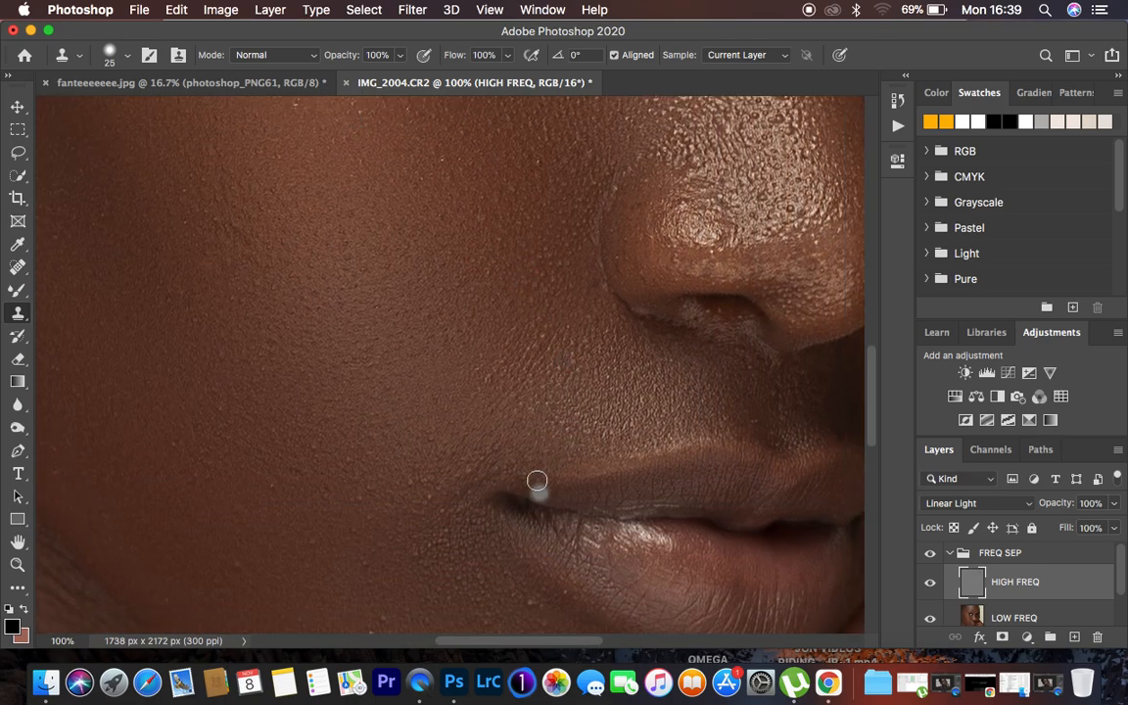
{"action": "scroll", "coordinate": [540, 447], "scroll_direction": "down", "scroll_amount": 4}
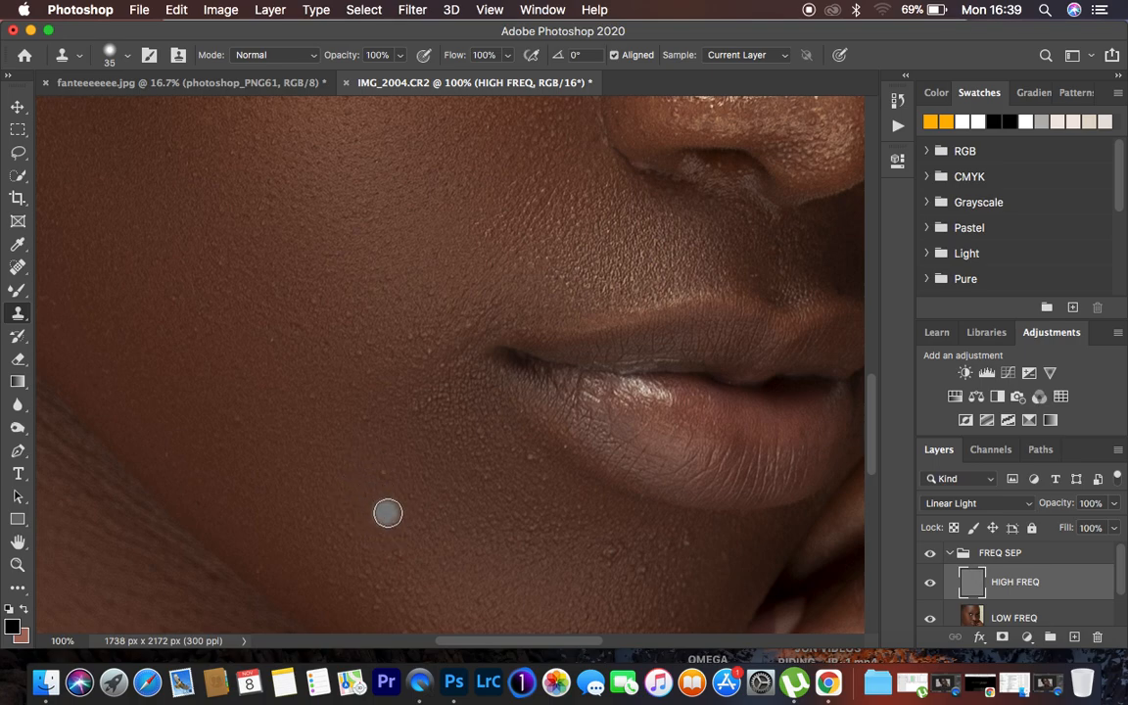
{"action": "left_click", "coordinate": [409, 436], "text": "alt"}
{"action": "left_click", "coordinate": [418, 410]}
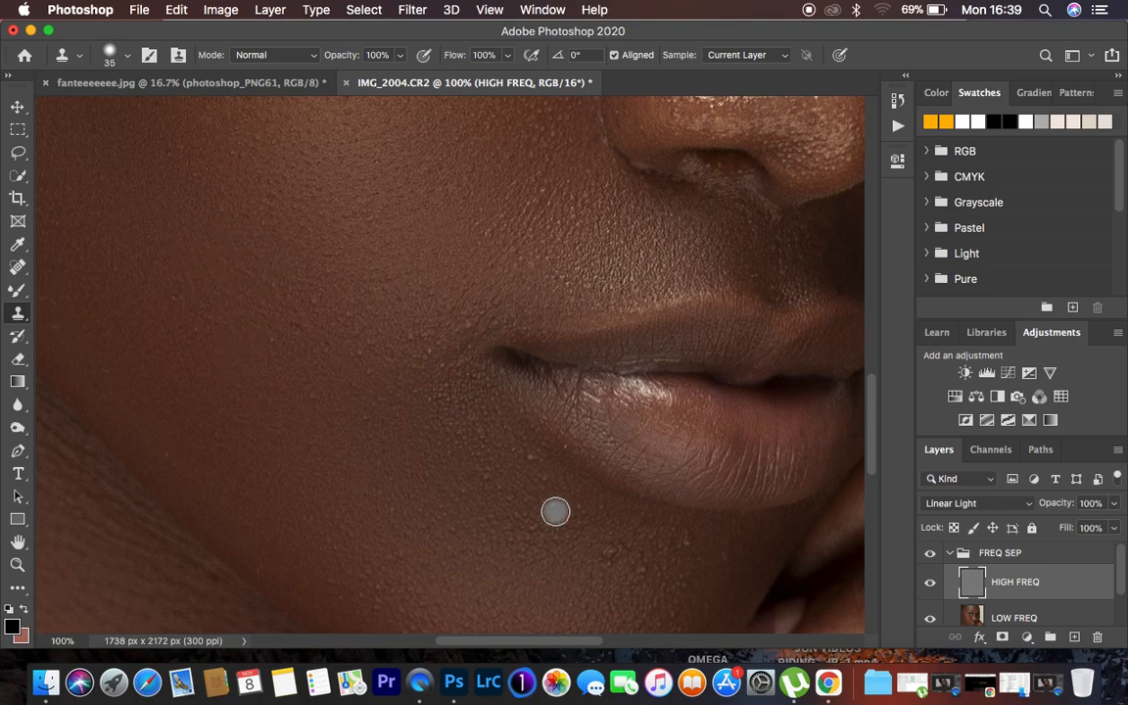
Step: Clone smooth skin texture over the scattered bumps just below the lower lip, resampling for each spot
{"action": "left_click", "coordinate": [596, 524], "text": "alt"}
{"action": "left_click", "coordinate": [607, 551]}
{"action": "left_click", "coordinate": [618, 521], "text": "alt"}
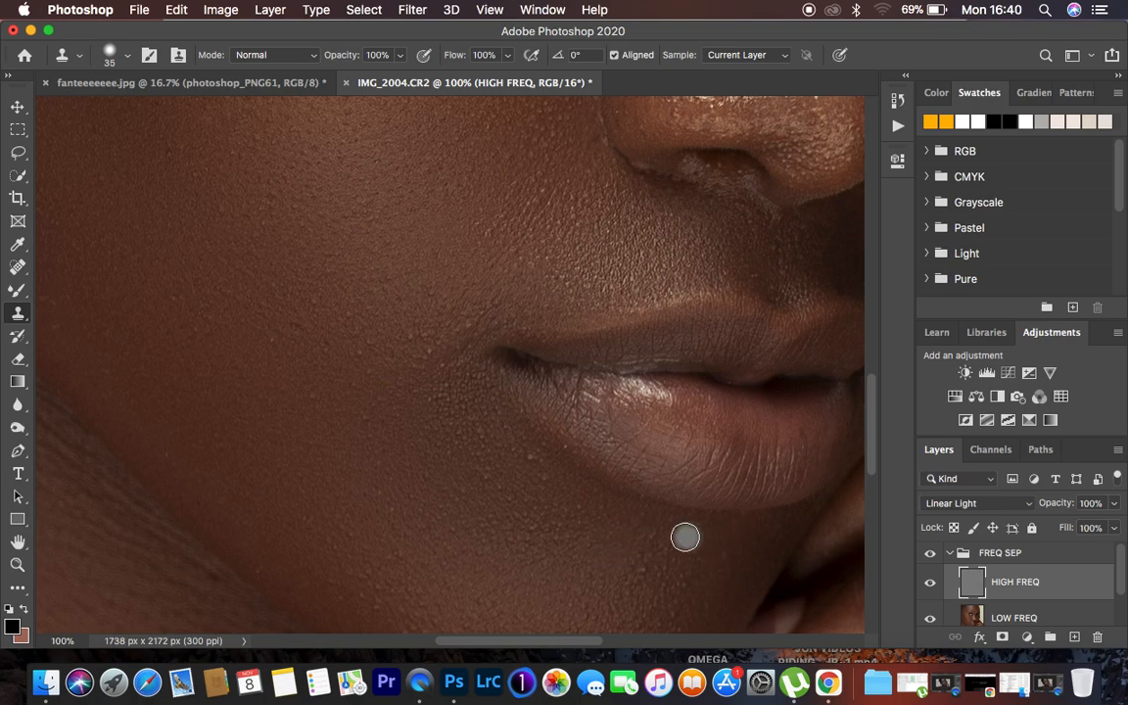
{"action": "left_click", "coordinate": [723, 538], "text": "alt"}
{"action": "left_click", "coordinate": [723, 551]}
{"action": "left_click", "coordinate": [703, 582], "text": "alt"}
{"action": "left_click", "coordinate": [682, 582]}
{"action": "left_click", "coordinate": [682, 544], "text": "alt"}
{"action": "left_click", "coordinate": [654, 541]}
{"action": "left_click", "coordinate": [617, 546], "text": "alt"}
{"action": "left_click", "coordinate": [639, 569]}
{"action": "left_click", "coordinate": [698, 557], "text": "alt"}
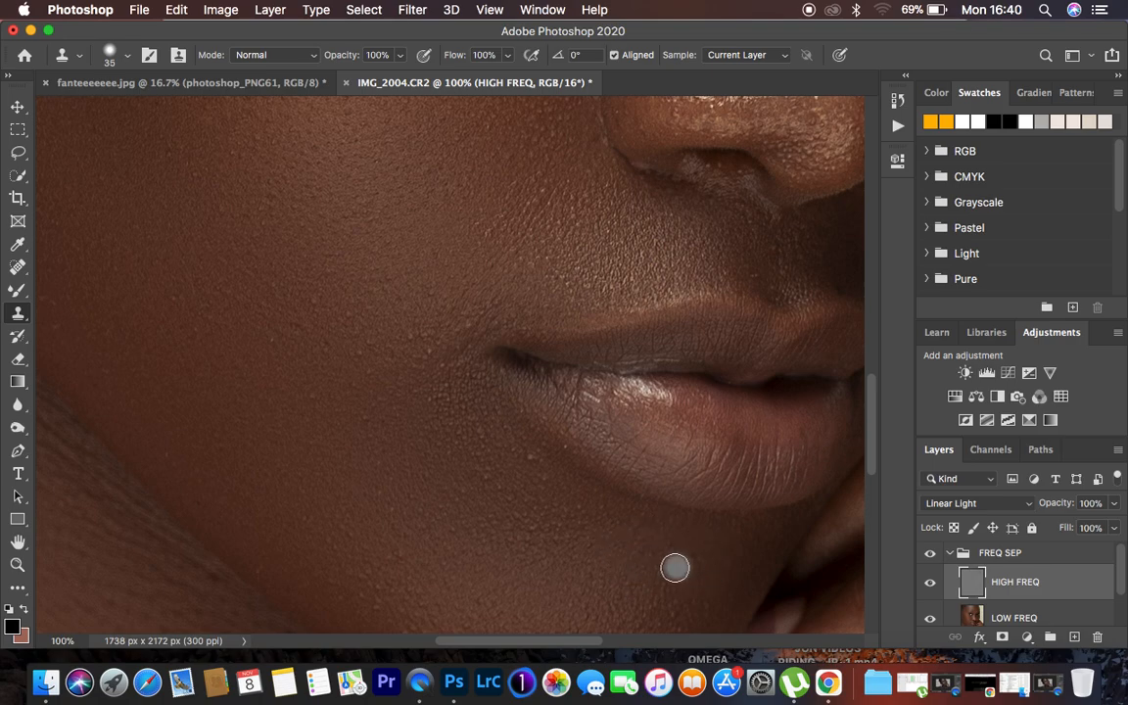
{"action": "left_click", "coordinate": [649, 585]}
{"action": "left_click", "coordinate": [719, 583]}
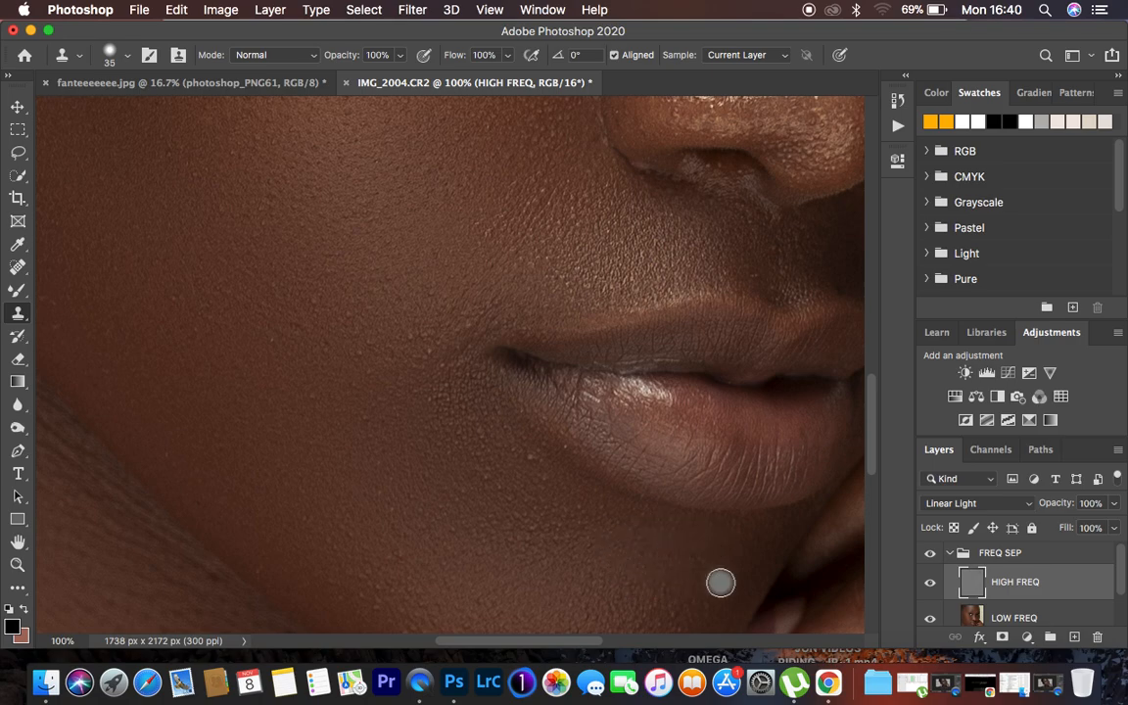
Step: Continue sampling clean texture with the Clone Stamp to even out the bumps across the chin
{"action": "scroll", "coordinate": [720, 583], "scroll_direction": "down", "scroll_amount": 3}
{"action": "scroll", "coordinate": [720, 582], "scroll_direction": "down", "scroll_amount": 1}
{"action": "left_click", "coordinate": [714, 474], "text": "alt"}
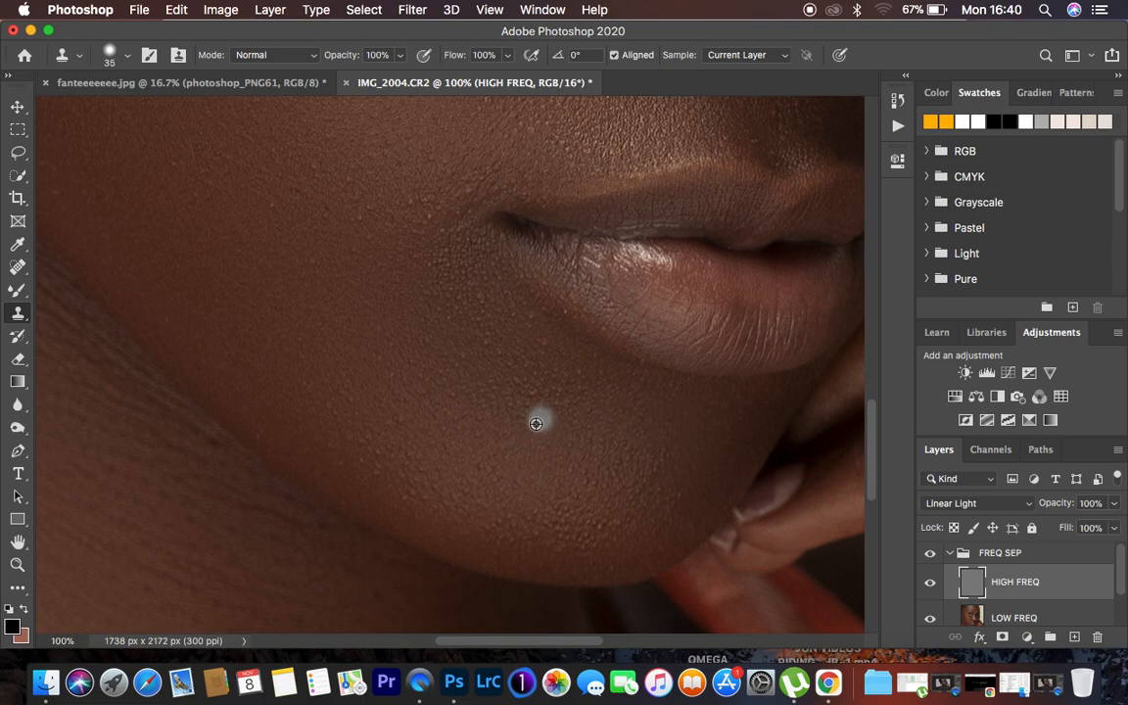
{"action": "left_click", "coordinate": [556, 391], "text": "alt"}
Step: Clone clean texture over the blemishes on the far cheek below the outer corner of the eye
{"action": "scroll", "coordinate": [646, 401], "scroll_direction": "up", "scroll_amount": 5}
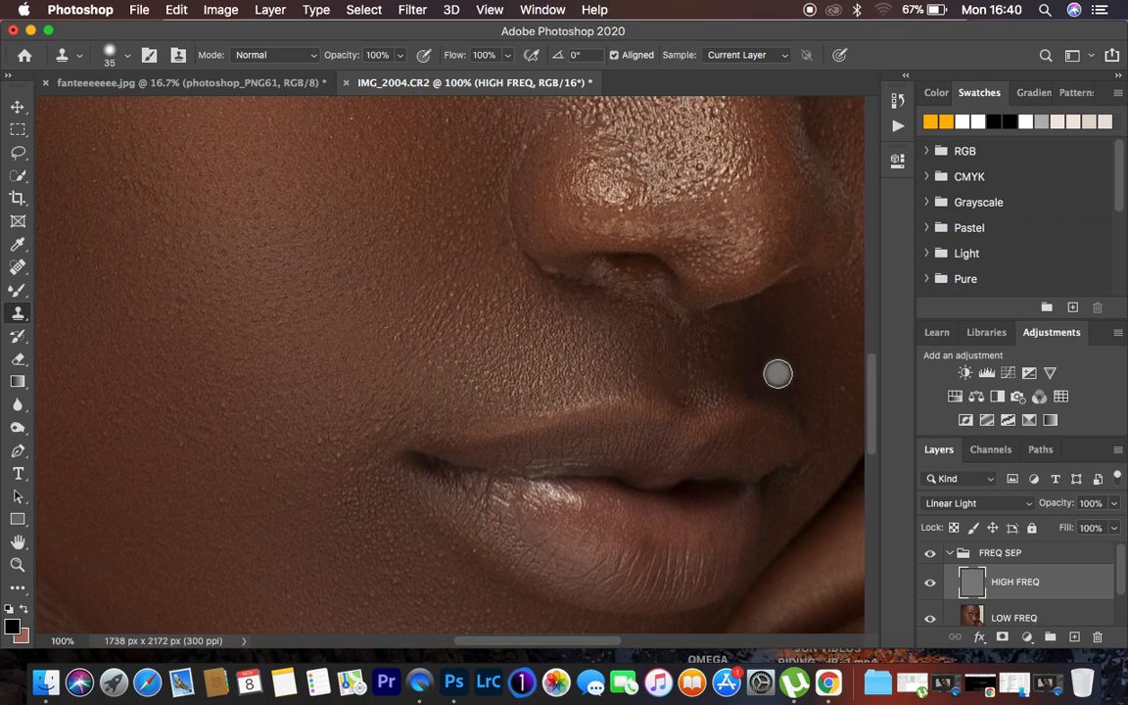
{"action": "scroll", "coordinate": [775, 372], "scroll_direction": "right", "scroll_amount": 3}
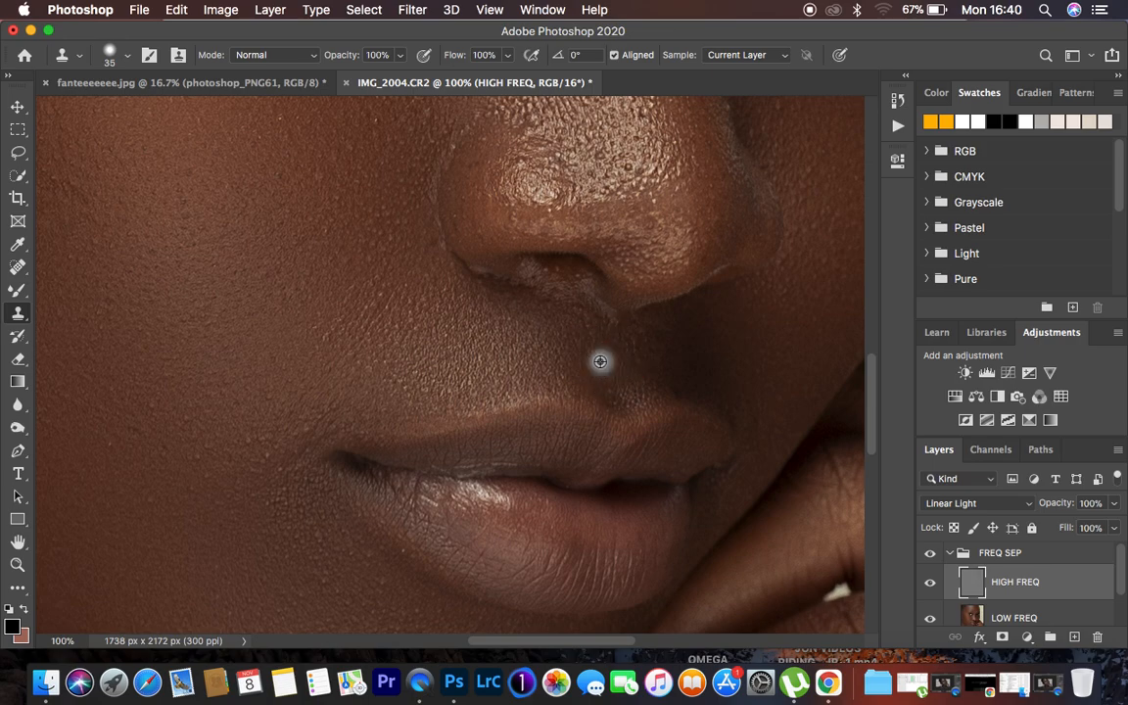
{"action": "scroll", "coordinate": [795, 309], "scroll_direction": "up", "scroll_amount": 5}
{"action": "scroll", "coordinate": [795, 309], "scroll_direction": "right", "scroll_amount": 3}
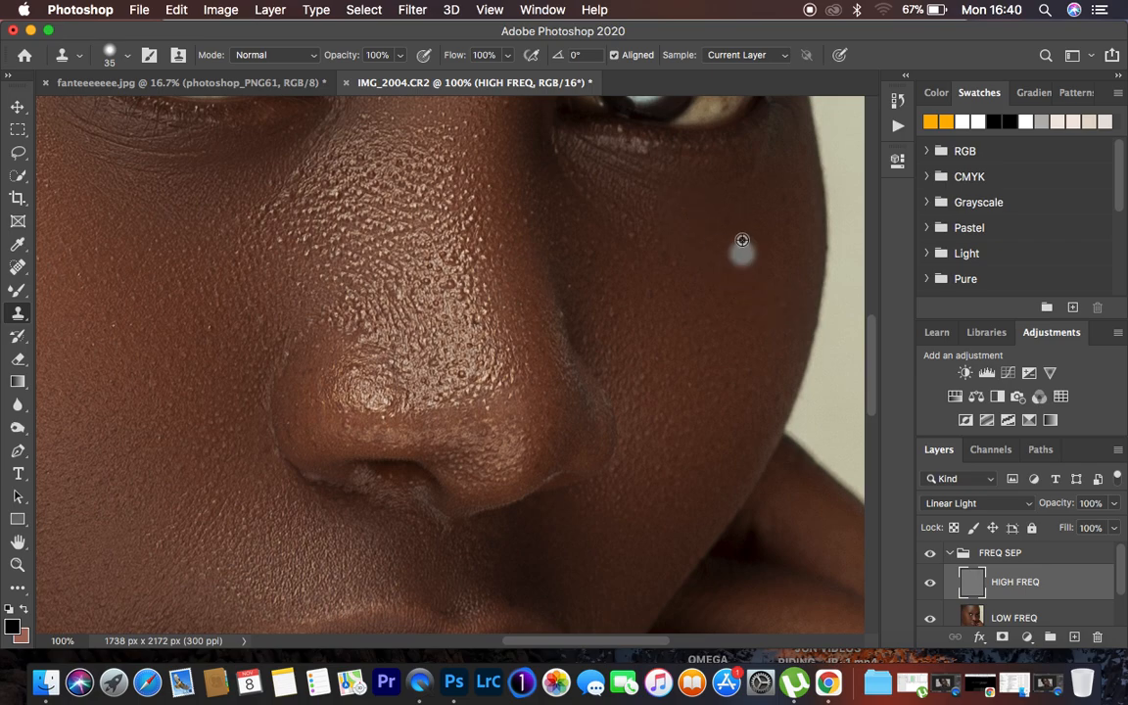
{"action": "left_click", "coordinate": [772, 243], "text": "alt"}
{"action": "left_click", "coordinate": [782, 198]}
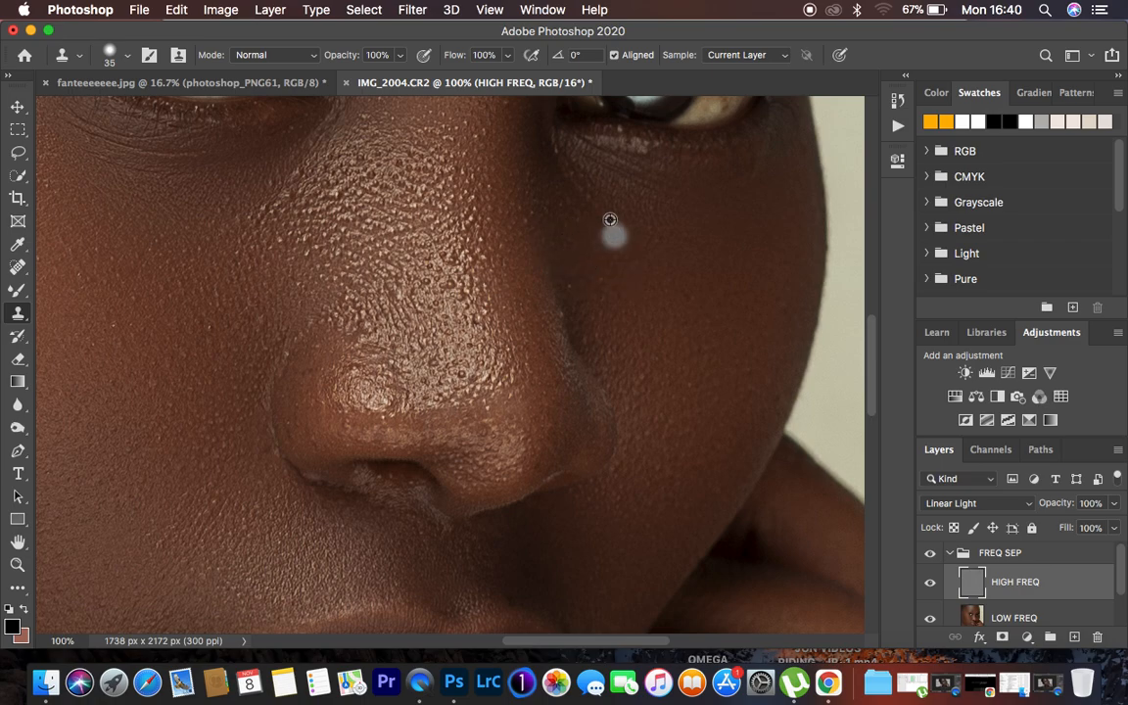
Step: Inspect the eyes, brows and forehead for remaining texture flaws and review the whole portrait
{"action": "scroll", "coordinate": [675, 264], "scroll_direction": "up", "scroll_amount": 5}
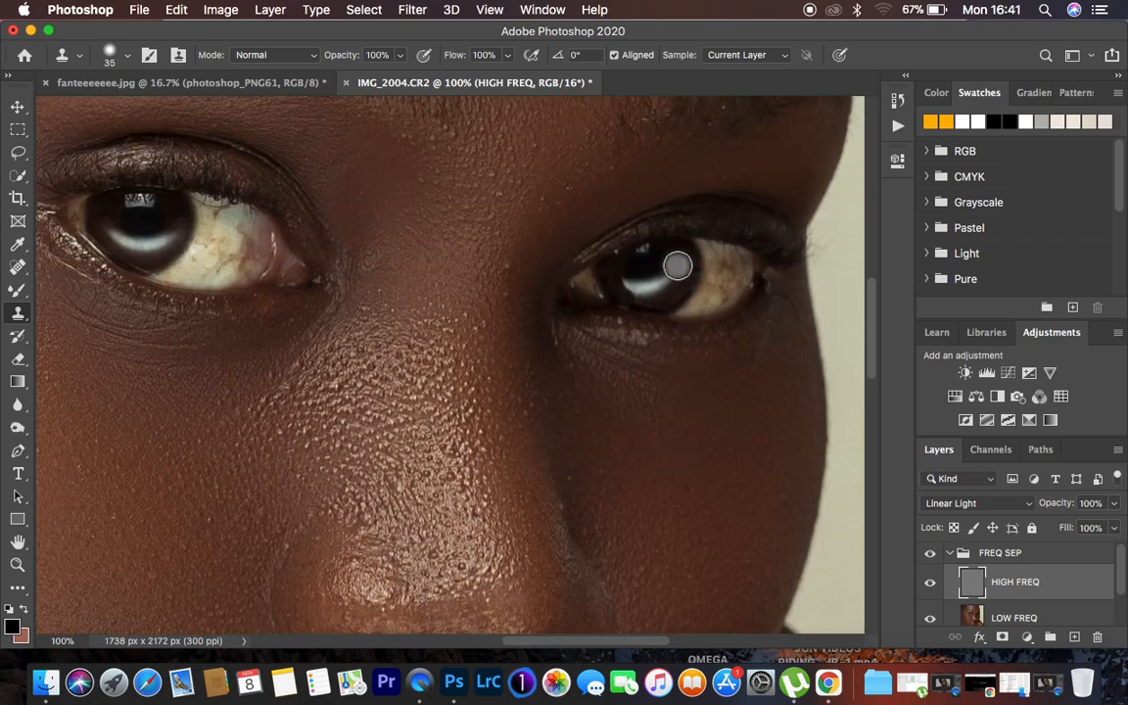
{"action": "scroll", "coordinate": [698, 255], "scroll_direction": "up", "scroll_amount": 1}
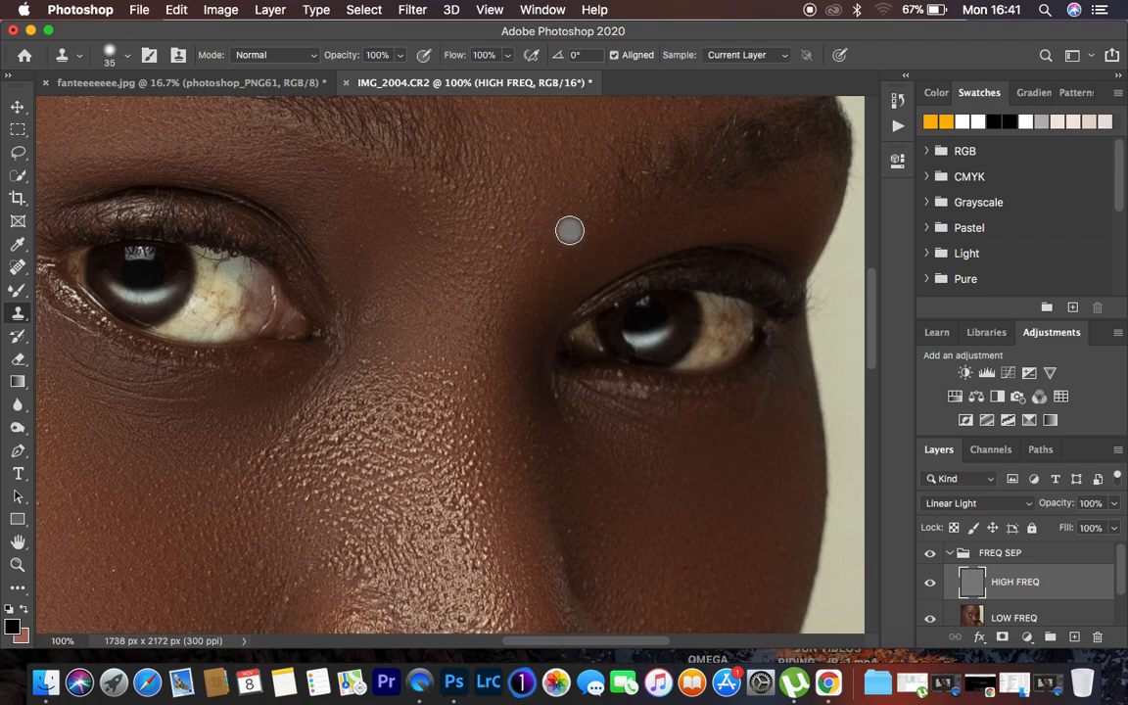
{"action": "scroll", "coordinate": [746, 255], "scroll_direction": "up", "scroll_amount": 1}
{"action": "scroll", "coordinate": [746, 254], "scroll_direction": "up", "scroll_amount": 4}
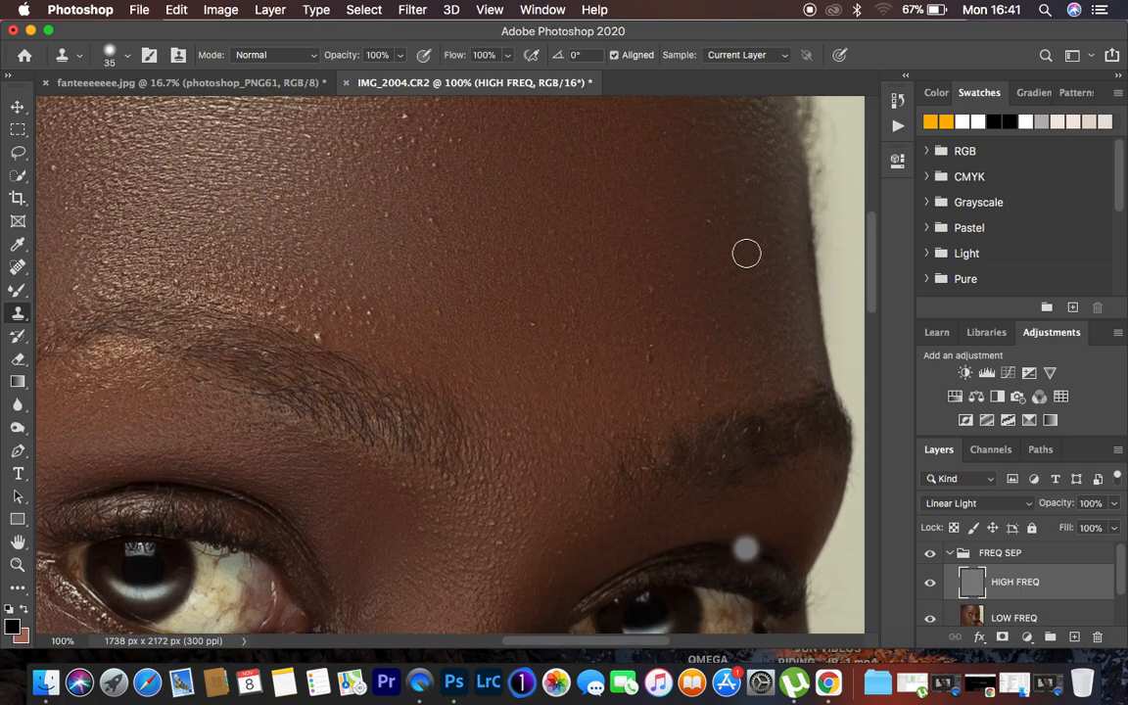
{"action": "key", "text": "super+minus"}
{"action": "key", "text": "super+minus"}
{"action": "key", "text": "super+minus"}
{"action": "key", "text": "super+minus"}
{"action": "key", "text": "super+minus"}
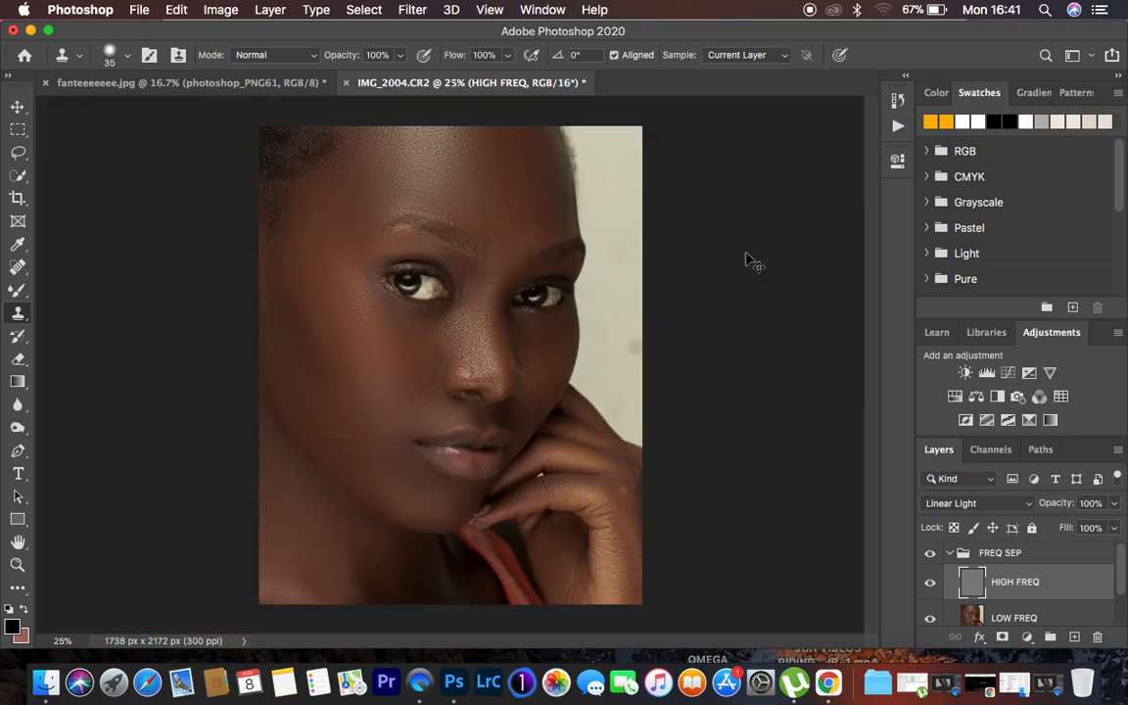
Step: Enlarge the Clone Stamp brush to 45 and clone out the specks on the near temple between the brow and the hairline
{"action": "key", "text": "super+equal"}
{"action": "key", "text": "super+equal"}
{"action": "key", "text": "super+equal"}
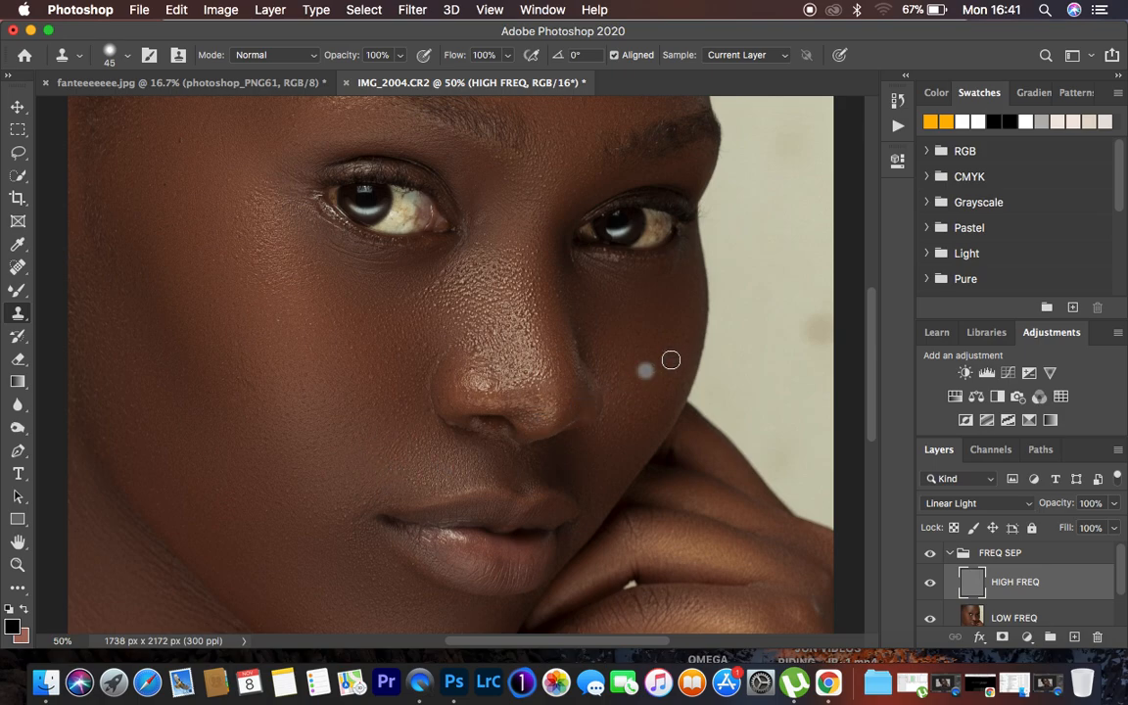
{"action": "scroll", "coordinate": [670, 360], "scroll_direction": "up", "scroll_amount": 5}
{"action": "left_click", "coordinate": [204, 401], "text": "alt"}
{"action": "left_click", "coordinate": [201, 379]}
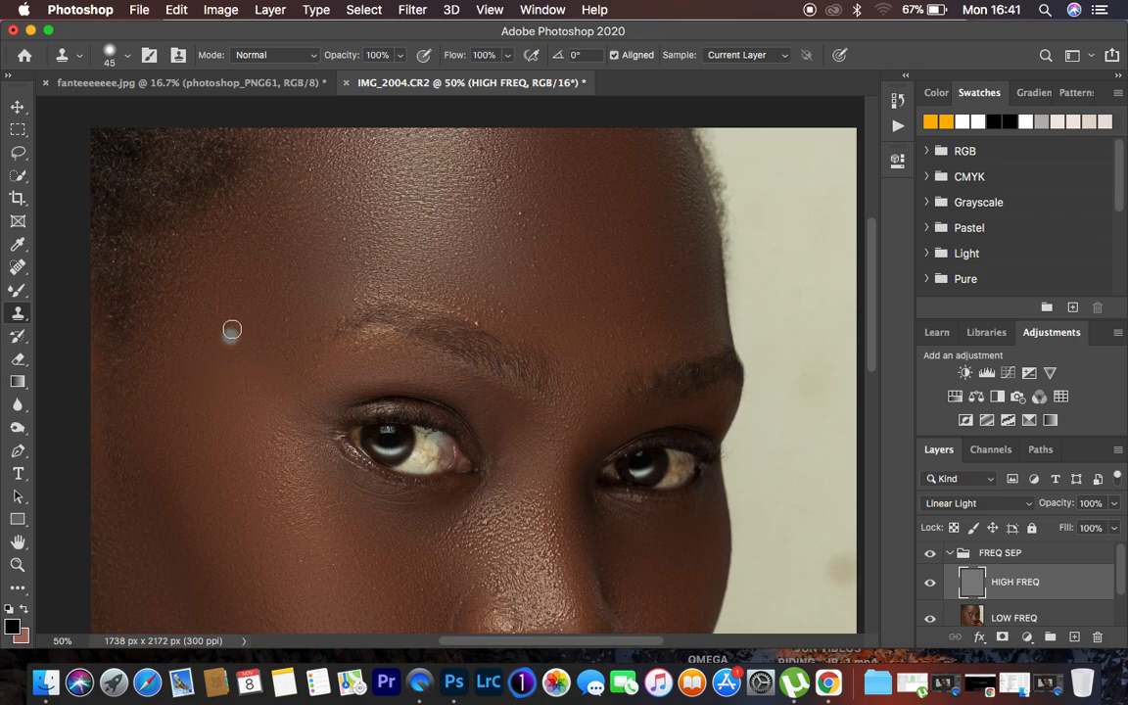
{"action": "left_click_drag", "start_coordinate": [218, 310], "coordinate": [196, 255]}
{"action": "left_click", "coordinate": [260, 382], "text": "alt"}
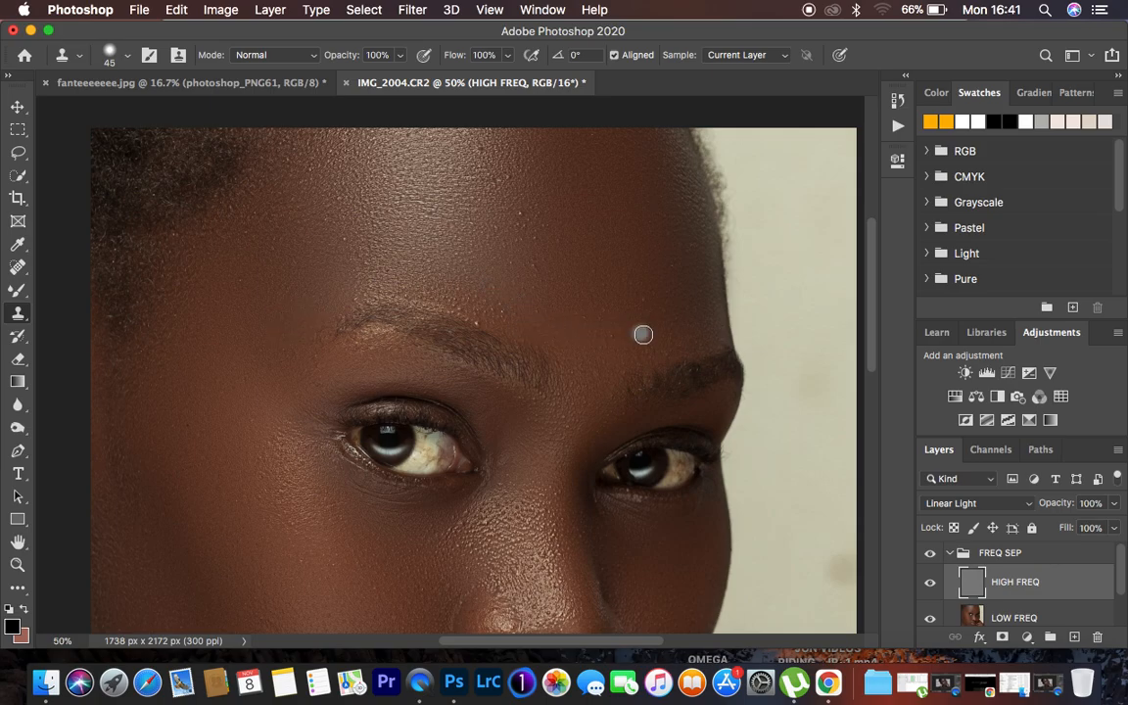
Step: Clone clean texture over the specks just above the inner half of the near eyebrow
{"action": "key", "text": "super+plus"}
{"action": "key", "text": "super+plus"}
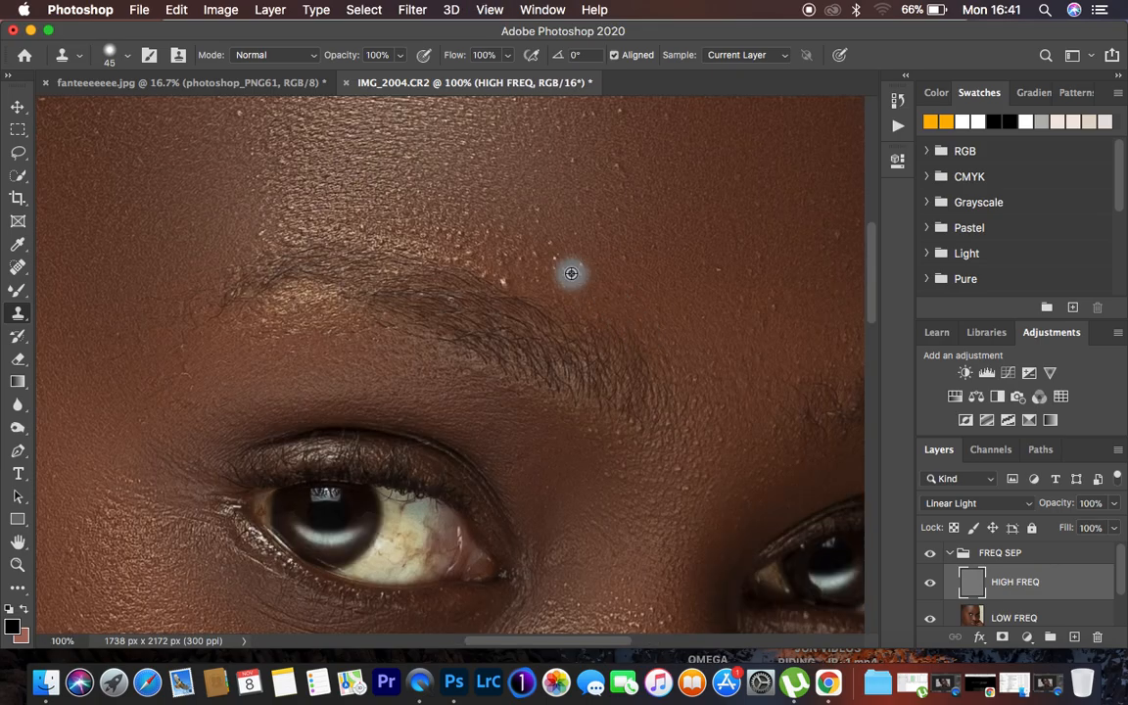
{"action": "left_click", "coordinate": [608, 281], "text": "alt"}
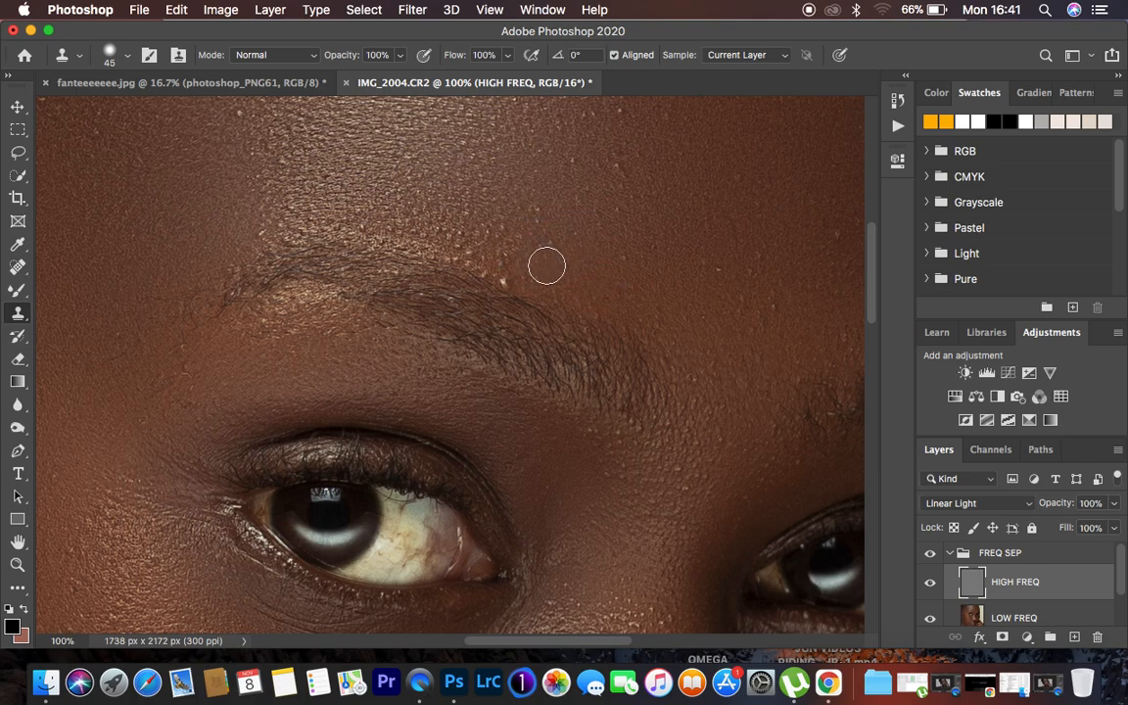
{"action": "left_click", "coordinate": [565, 279], "text": "alt"}
{"action": "mouse_move", "coordinate": [536, 278]}
{"action": "left_mouse_down"}
{"action": "mouse_move", "coordinate": [510, 276]}
{"action": "mouse_move", "coordinate": [521, 256]}
{"action": "mouse_move", "coordinate": [508, 250]}
{"action": "left_mouse_up"}
{"action": "left_click", "coordinate": [534, 256], "text": "alt"}
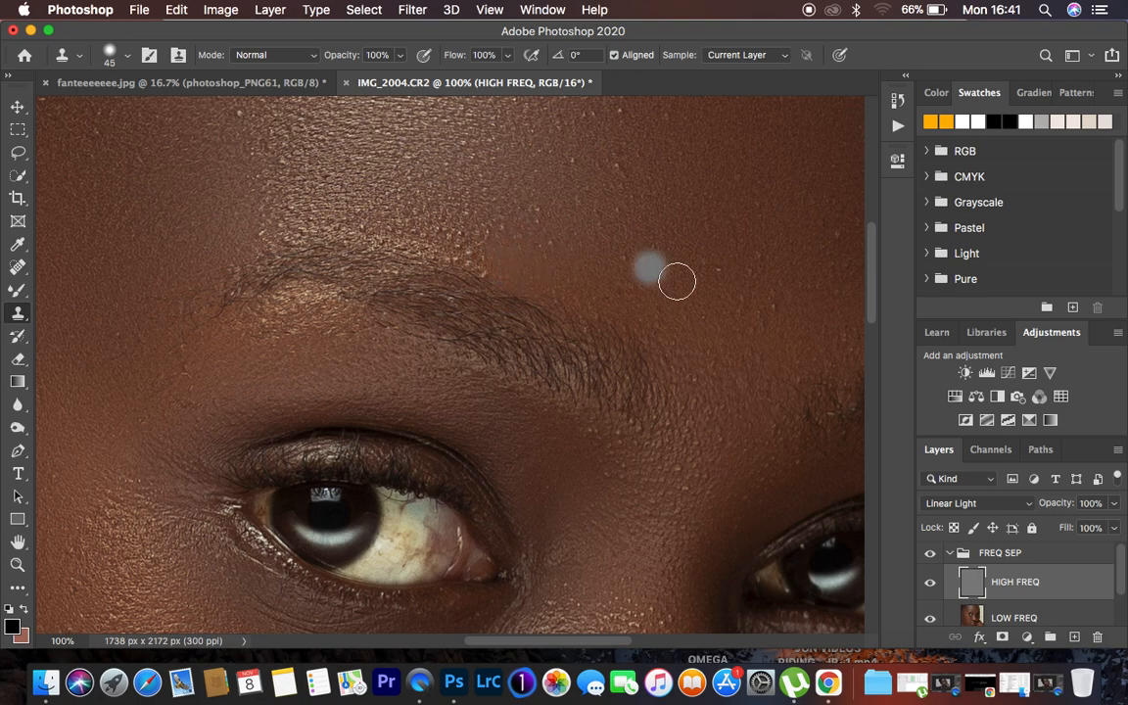
Step: Clone out the small bumps across the lower forehead between and above the two eyebrows
{"action": "scroll", "coordinate": [682, 284], "scroll_direction": "up", "scroll_amount": 2}
{"action": "scroll", "coordinate": [682, 284], "scroll_direction": "up", "scroll_amount": 4}
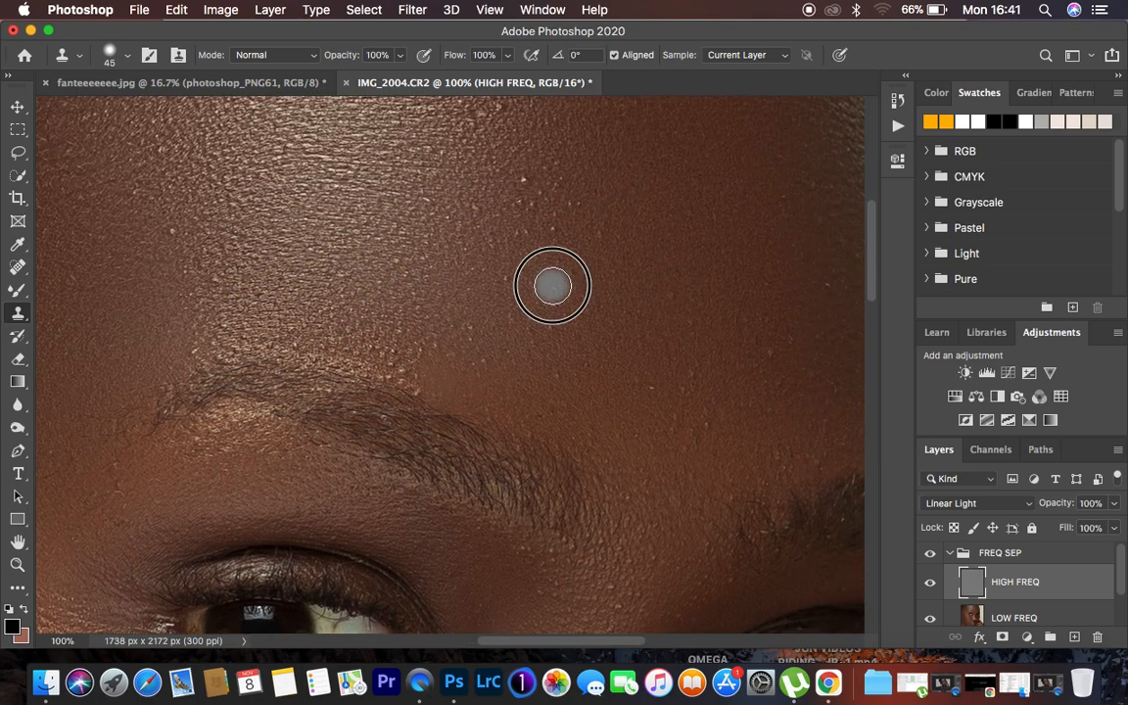
{"action": "left_click", "coordinate": [690, 278], "text": "alt"}
{"action": "left_click", "coordinate": [674, 295]}
{"action": "left_click", "coordinate": [640, 367], "text": "alt"}
{"action": "left_click", "coordinate": [647, 383]}
{"action": "left_click", "coordinate": [704, 434]}
{"action": "left_click", "coordinate": [721, 394]}
{"action": "left_click", "coordinate": [691, 386]}
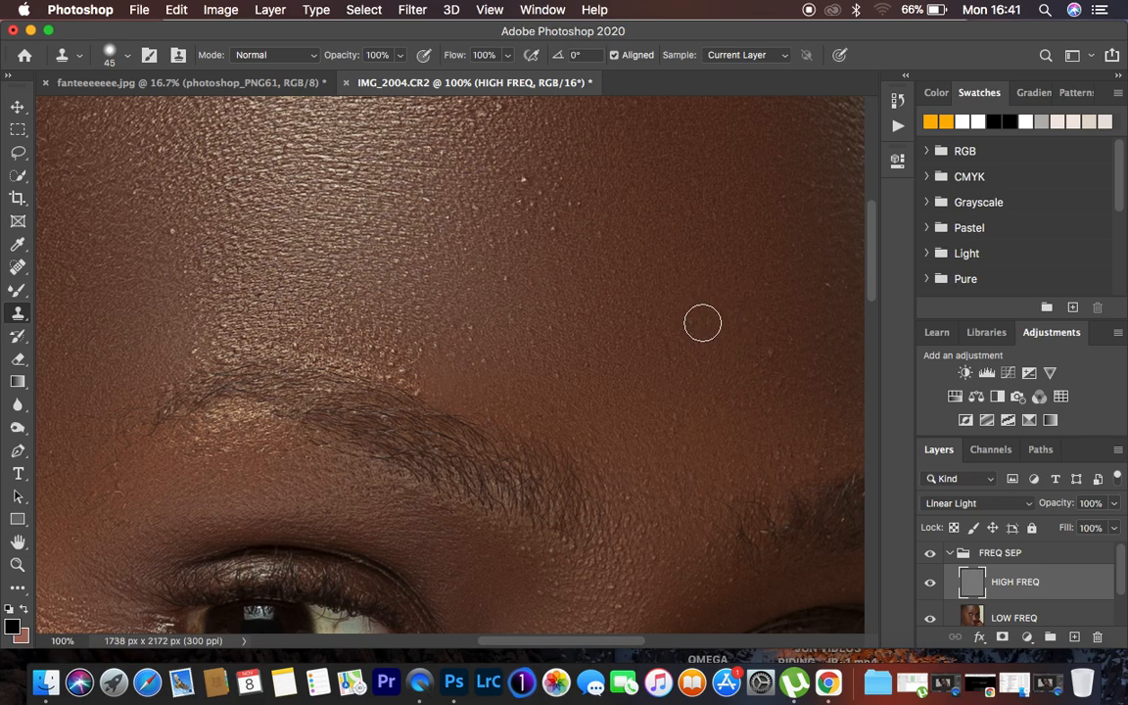
Step: Sample nearby clean skin and clone out the specks along the far side of the forehead above the far eyebrow
{"action": "scroll", "coordinate": [724, 326], "scroll_direction": "right", "scroll_amount": 3}
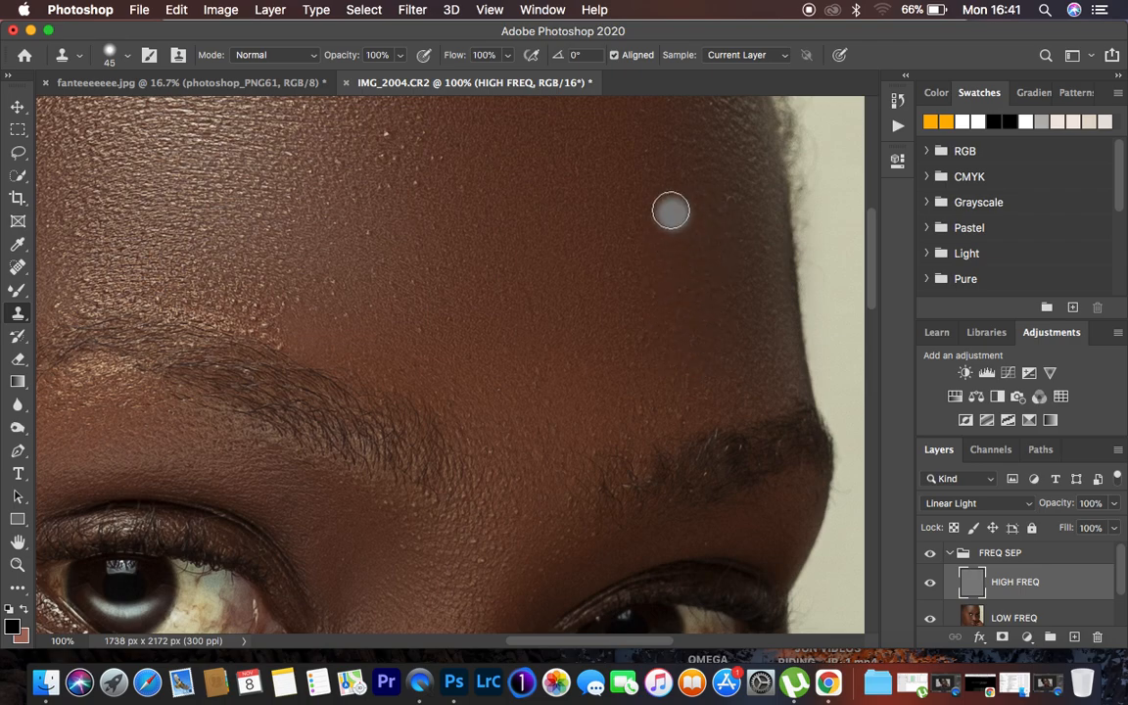
{"action": "left_click", "coordinate": [735, 228], "text": "alt"}
{"action": "left_click", "coordinate": [730, 201]}
{"action": "left_click", "coordinate": [702, 182], "text": "alt"}
{"action": "left_click", "coordinate": [696, 174]}
{"action": "left_click", "coordinate": [677, 145]}
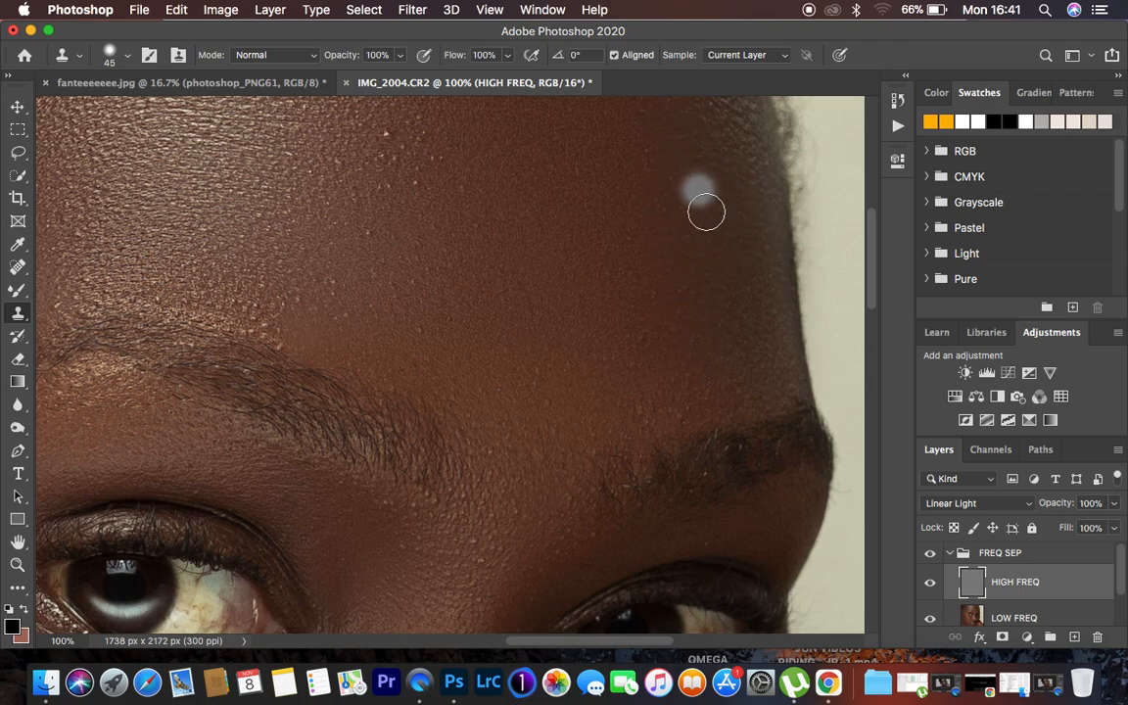
{"action": "left_click", "coordinate": [706, 393], "text": "alt"}
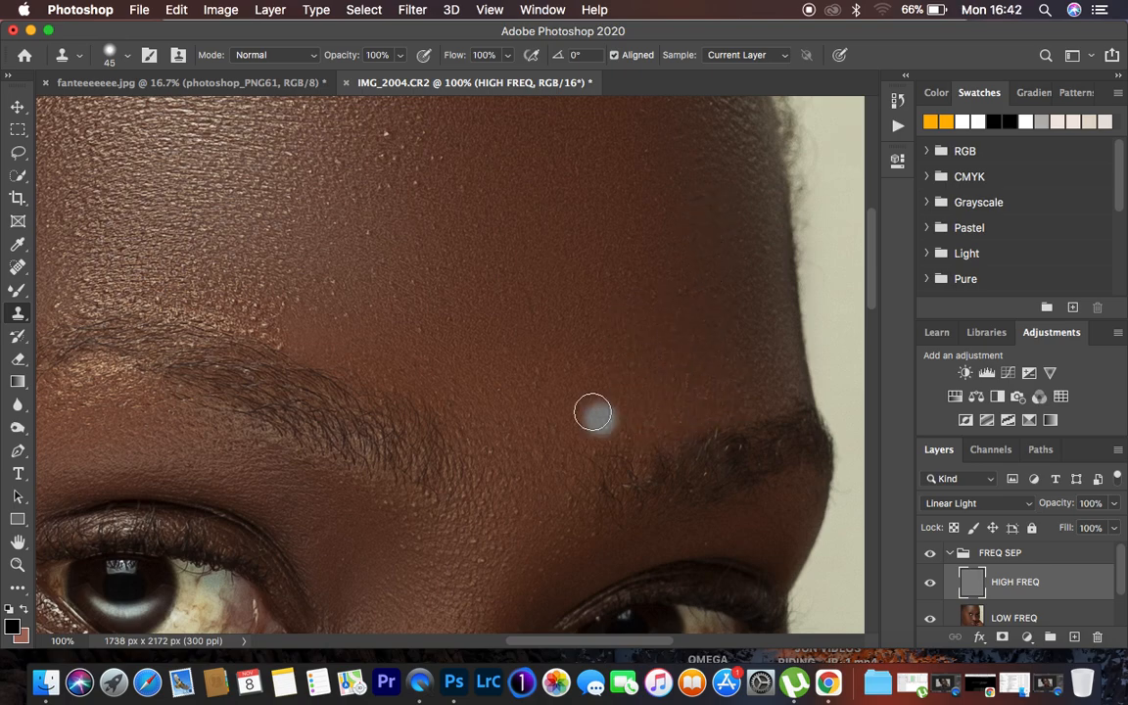
Step: Clone clean texture over the bumps on the upper forehead beside the highlight
{"action": "scroll", "coordinate": [631, 335], "scroll_direction": "up", "scroll_amount": 5}
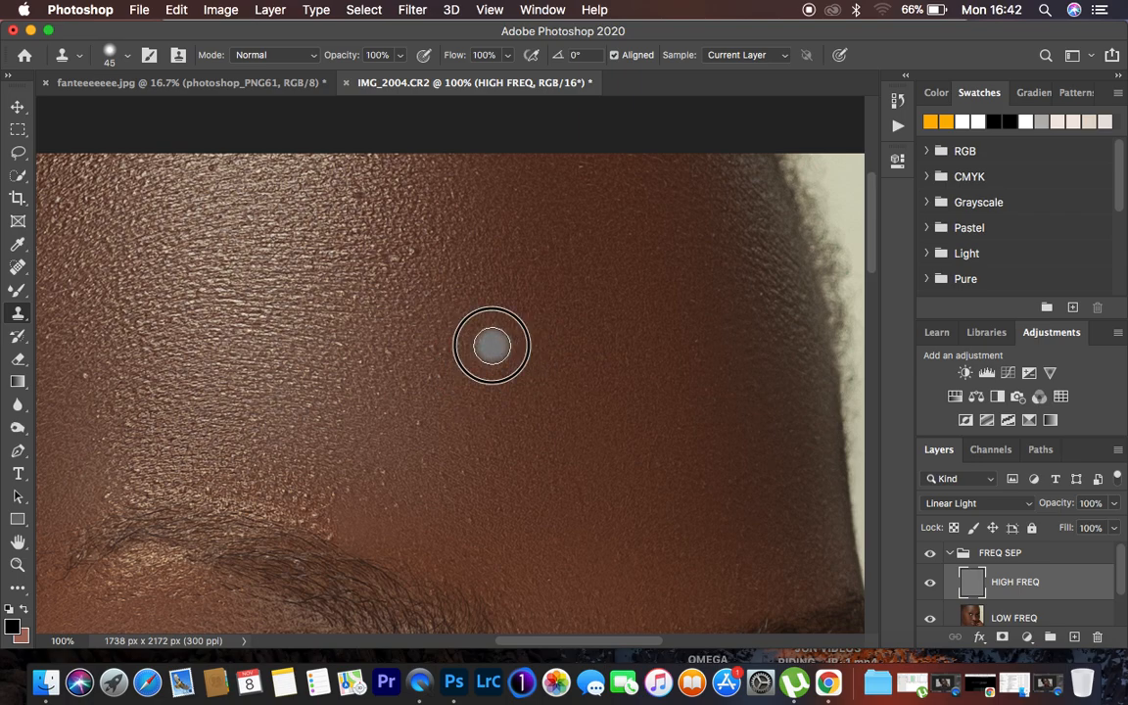
{"action": "scroll", "coordinate": [537, 381], "scroll_direction": "up", "scroll_amount": 2}
{"action": "scroll", "coordinate": [536, 380], "scroll_direction": "left", "scroll_amount": 2}
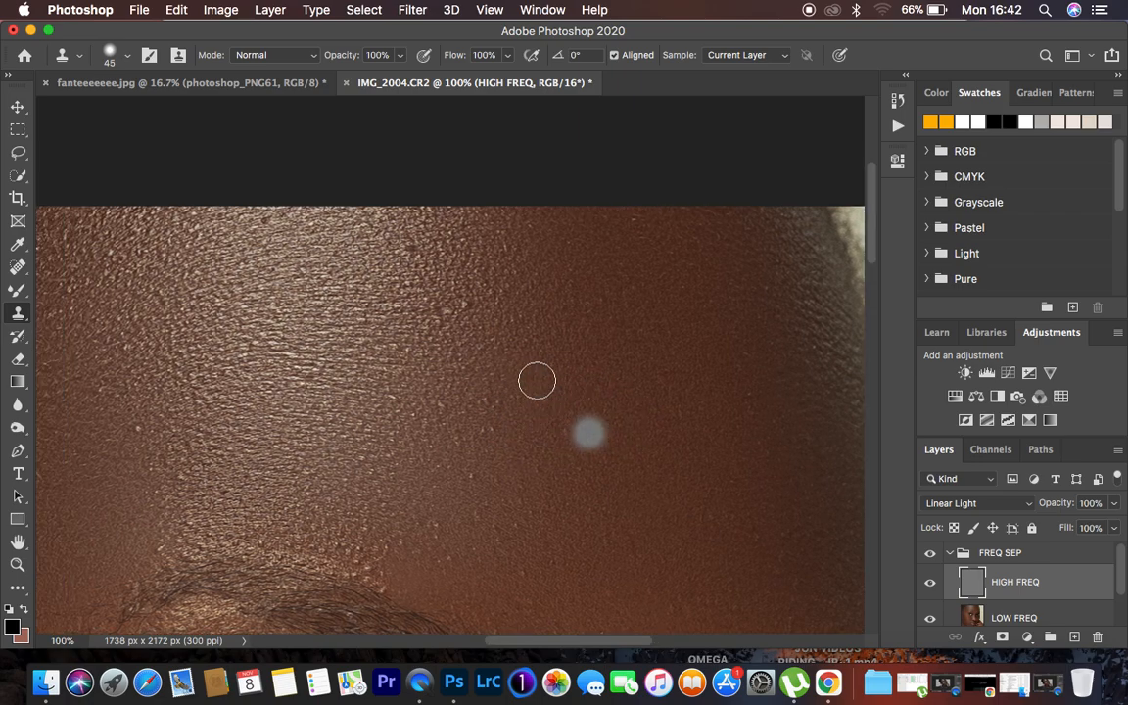
{"action": "left_click", "coordinate": [451, 291]}
{"action": "left_click", "coordinate": [411, 287]}
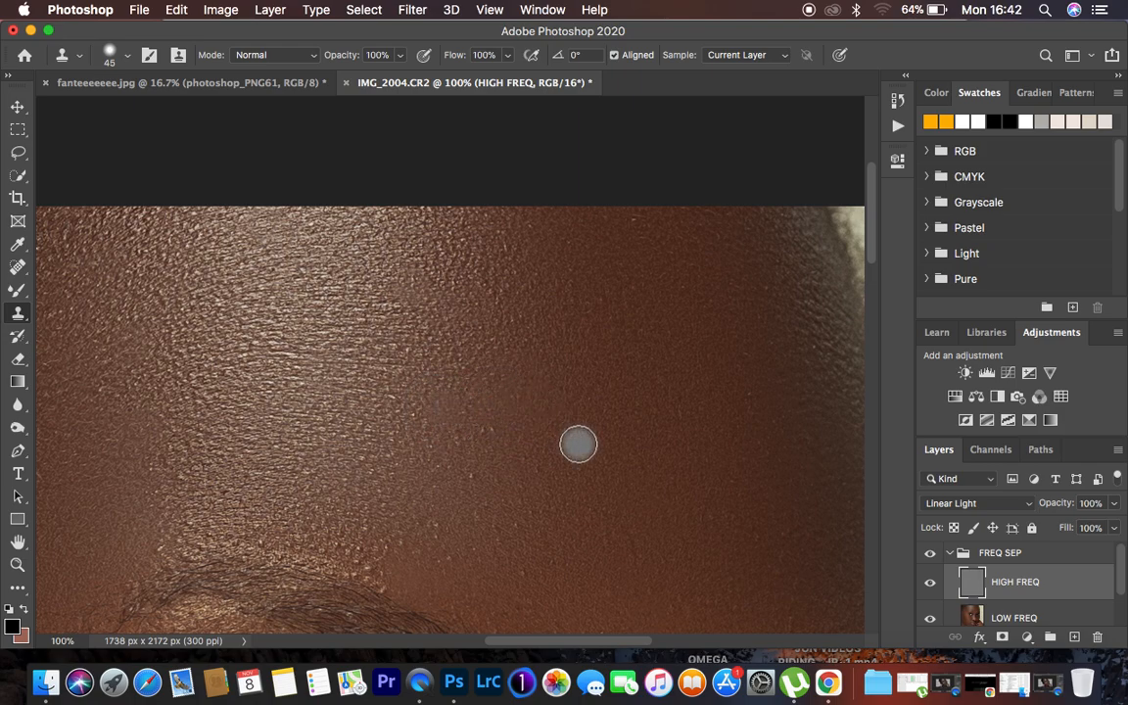
Step: Even out the bumpy texture along the upper edge of the near eyebrow with cloned forehead skin
{"action": "scroll", "coordinate": [576, 443], "scroll_direction": "down", "scroll_amount": 5}
{"action": "left_click_drag", "start_coordinate": [291, 225], "coordinate": [278, 228]}
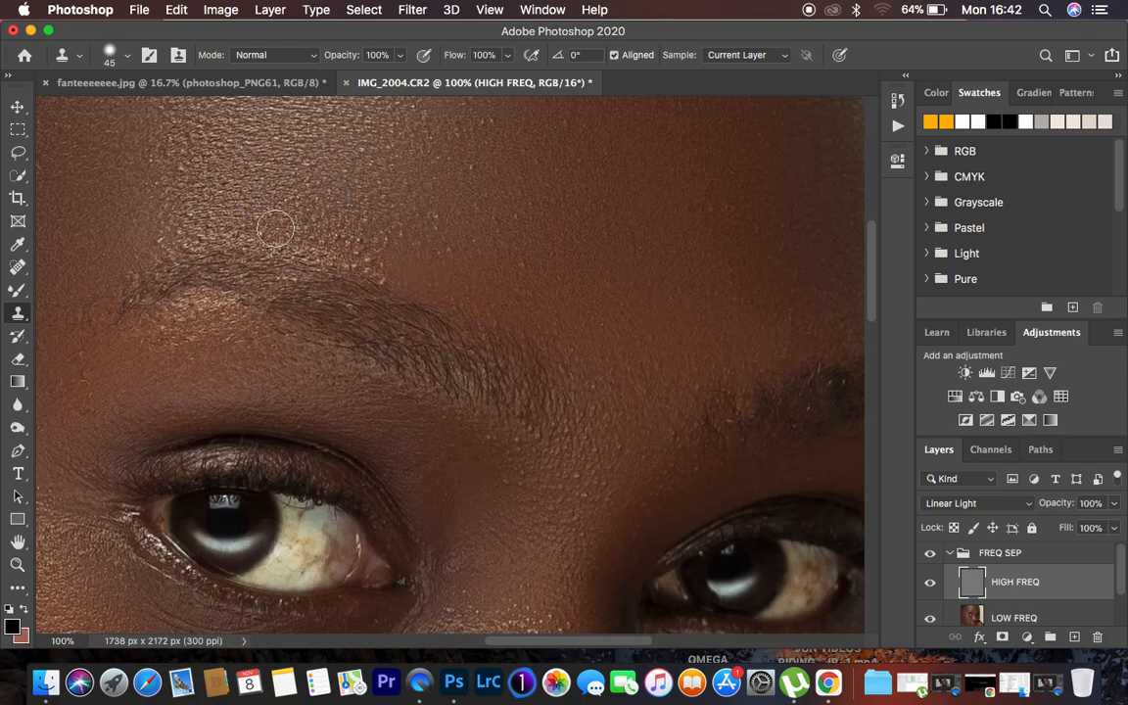
{"action": "left_click", "coordinate": [139, 228]}
{"action": "left_click", "coordinate": [156, 236]}
{"action": "left_click", "coordinate": [235, 218]}
{"action": "left_click", "coordinate": [200, 225]}
{"action": "left_click", "coordinate": [159, 227], "text": "alt"}
{"action": "left_click", "coordinate": [178, 228]}
{"action": "left_click", "coordinate": [346, 207], "text": "alt"}
{"action": "left_click", "coordinate": [360, 234]}
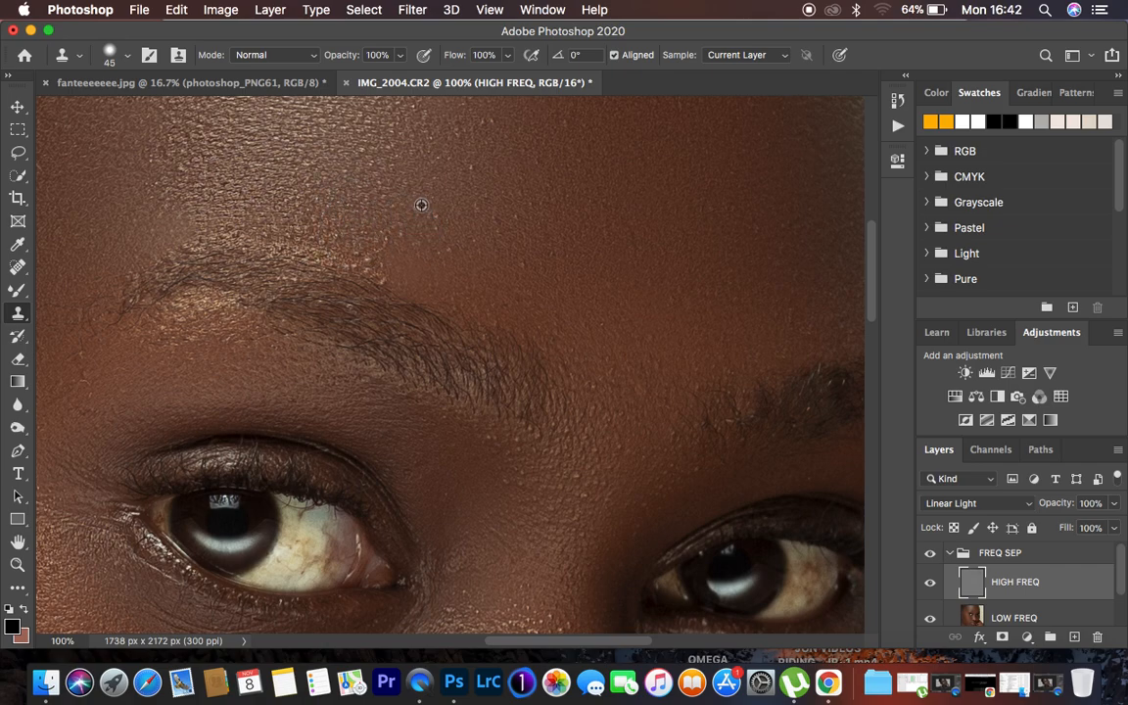
Step: Resample clean forehead skin and clone away the remaining bumps above the middle of the near eyebrow
{"action": "left_click", "coordinate": [414, 206], "text": "alt"}
{"action": "left_click", "coordinate": [391, 234]}
{"action": "left_click", "coordinate": [403, 261]}
{"action": "left_click", "coordinate": [376, 254]}
{"action": "left_click", "coordinate": [524, 296], "text": "alt"}
{"action": "left_click", "coordinate": [497, 272]}
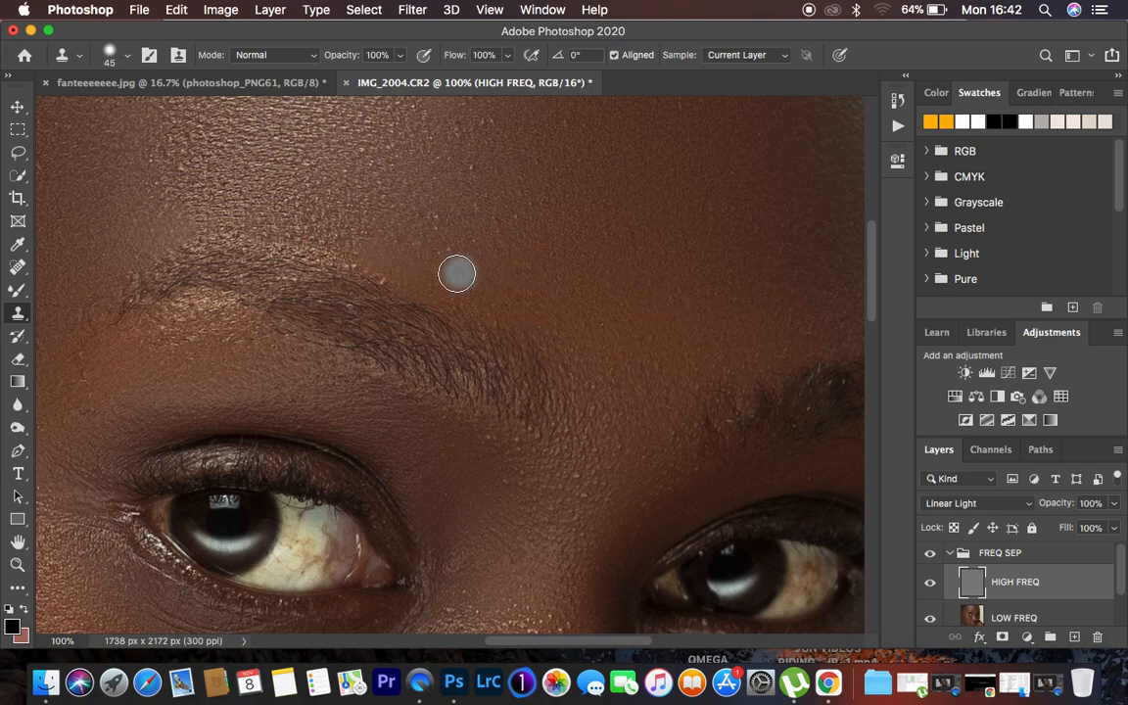
{"action": "left_click", "coordinate": [413, 279], "text": "alt"}
{"action": "left_click", "coordinate": [402, 283]}
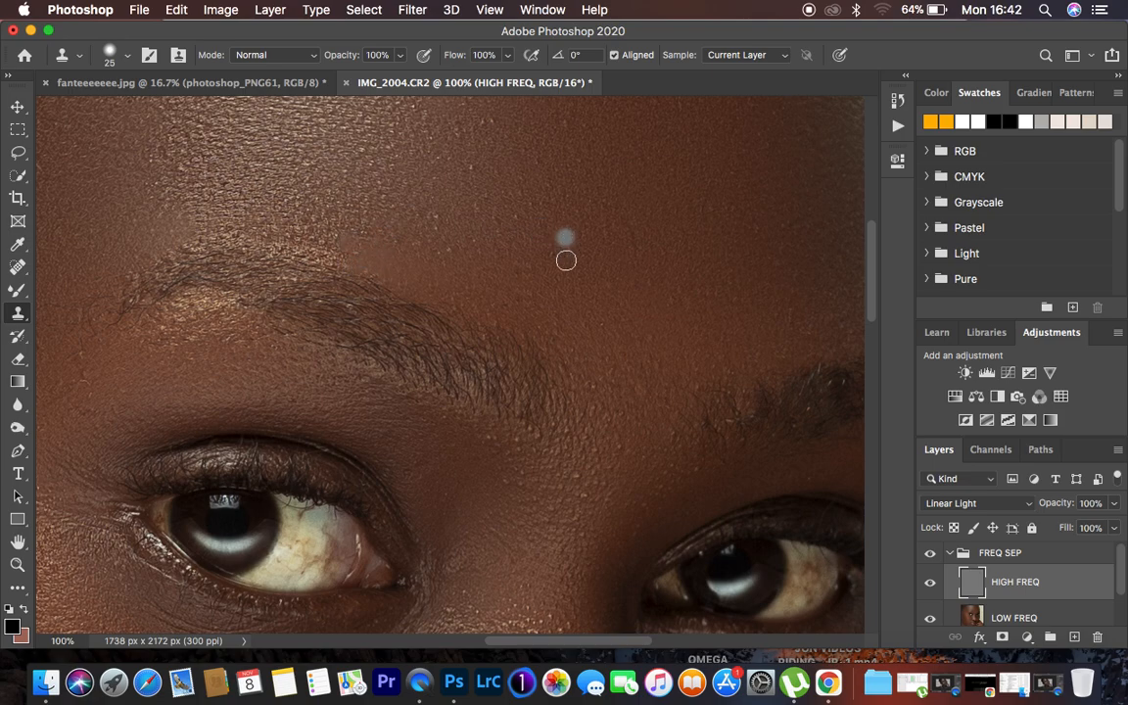
Step: Set the Clone Stamp brush to 30 and clone over the rough pores on the nose tip and the far side of the nose
{"action": "key", "text": "super+minus"}
{"action": "key", "text": "super+minus"}
{"action": "key", "text": "super+minus"}
{"action": "key", "text": "super+minus"}
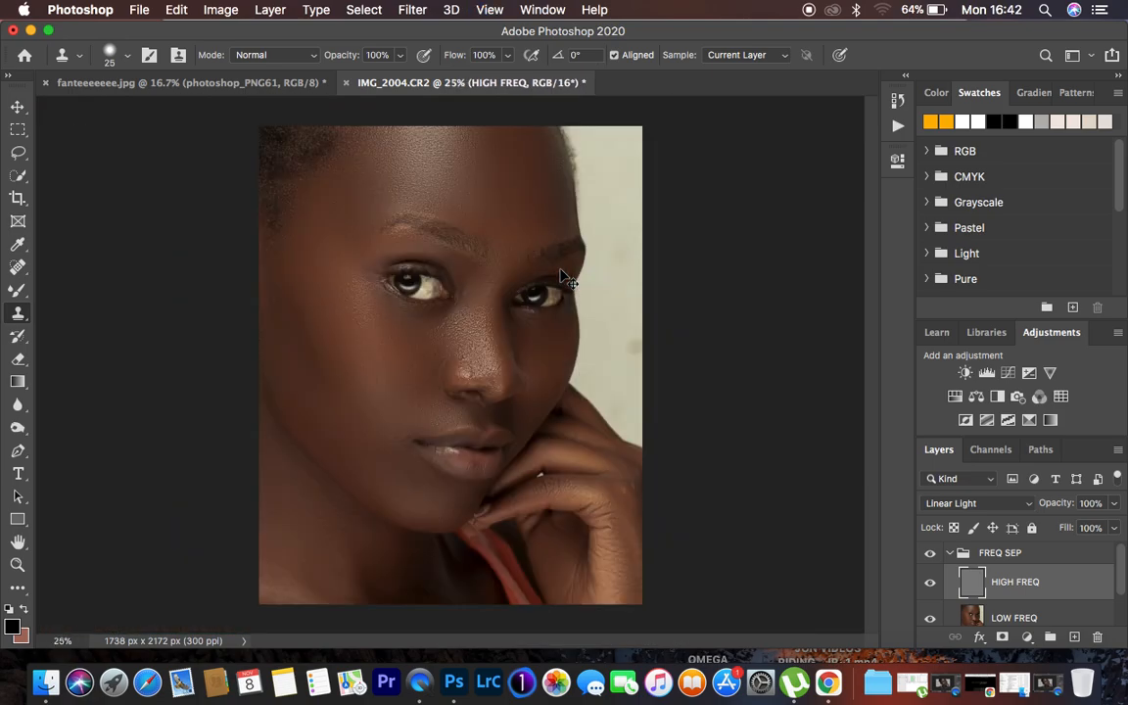
{"action": "key", "text": "super+plus"}
{"action": "key", "text": "super+plus"}
{"action": "key", "text": "super+plus"}
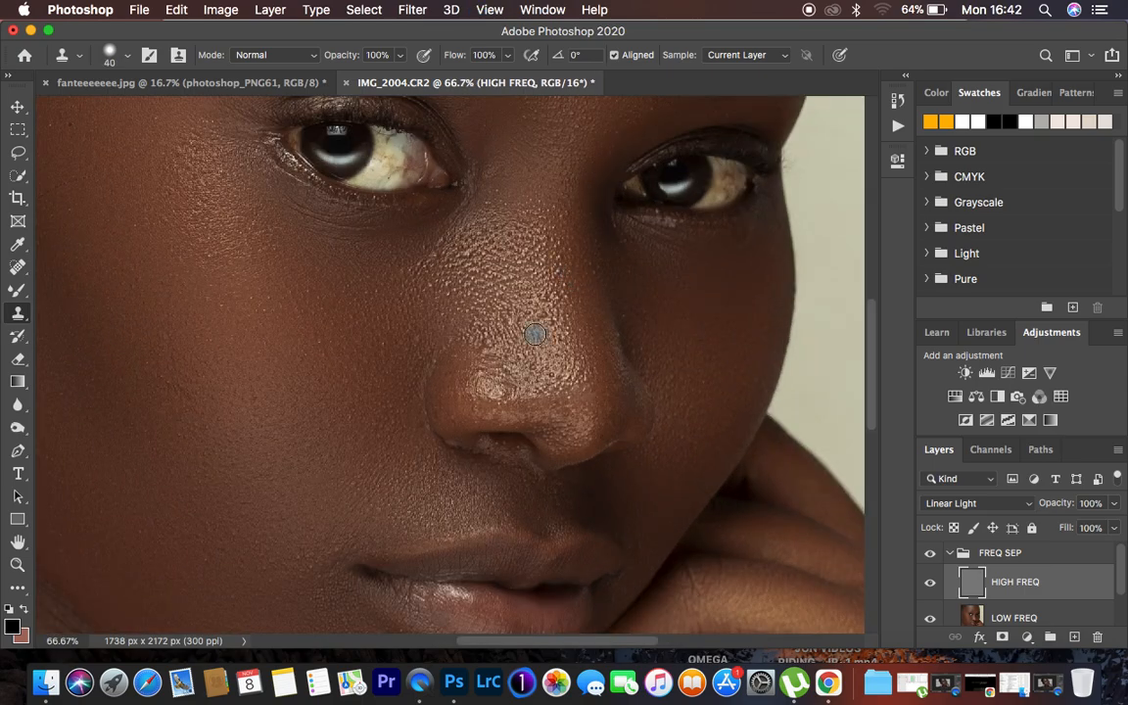
{"action": "key", "text": "super+plus"}
{"action": "mouse_move", "coordinate": [541, 354]}
{"action": "left_mouse_down"}
{"action": "mouse_move", "coordinate": [558, 383]}
{"action": "mouse_move", "coordinate": [642, 356]}
{"action": "mouse_move", "coordinate": [634, 320]}
{"action": "left_mouse_up"}
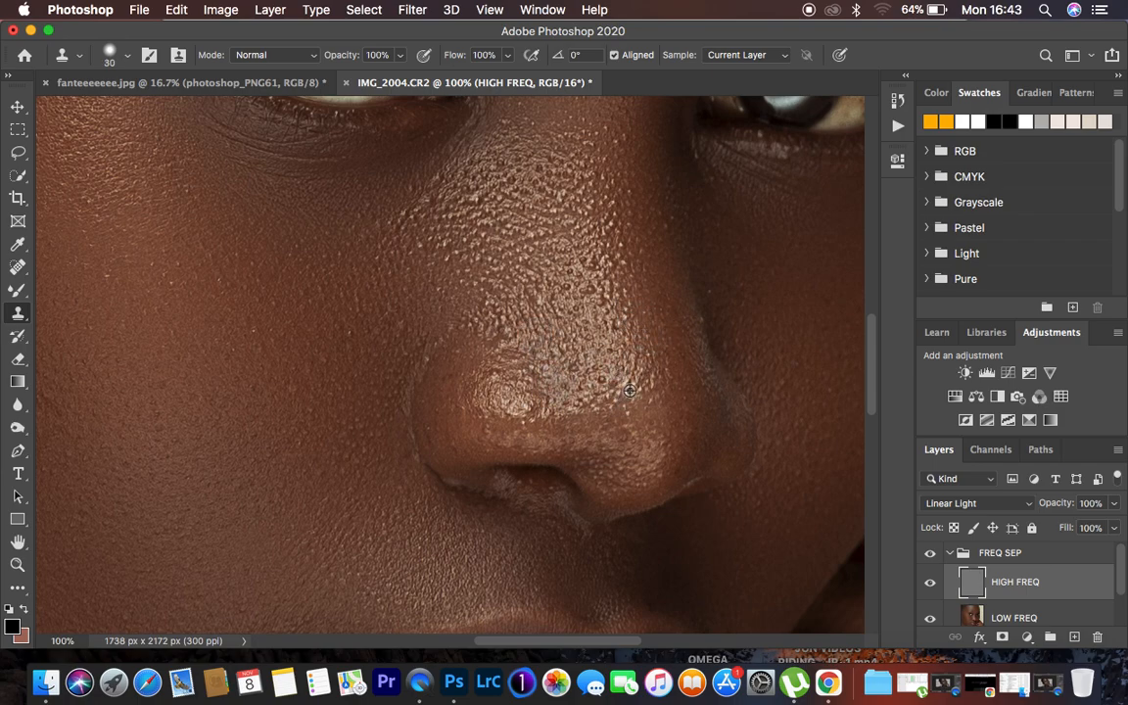
{"action": "left_click_drag", "start_coordinate": [622, 388], "coordinate": [638, 384]}
{"action": "left_click_drag", "start_coordinate": [637, 333], "coordinate": [629, 283]}
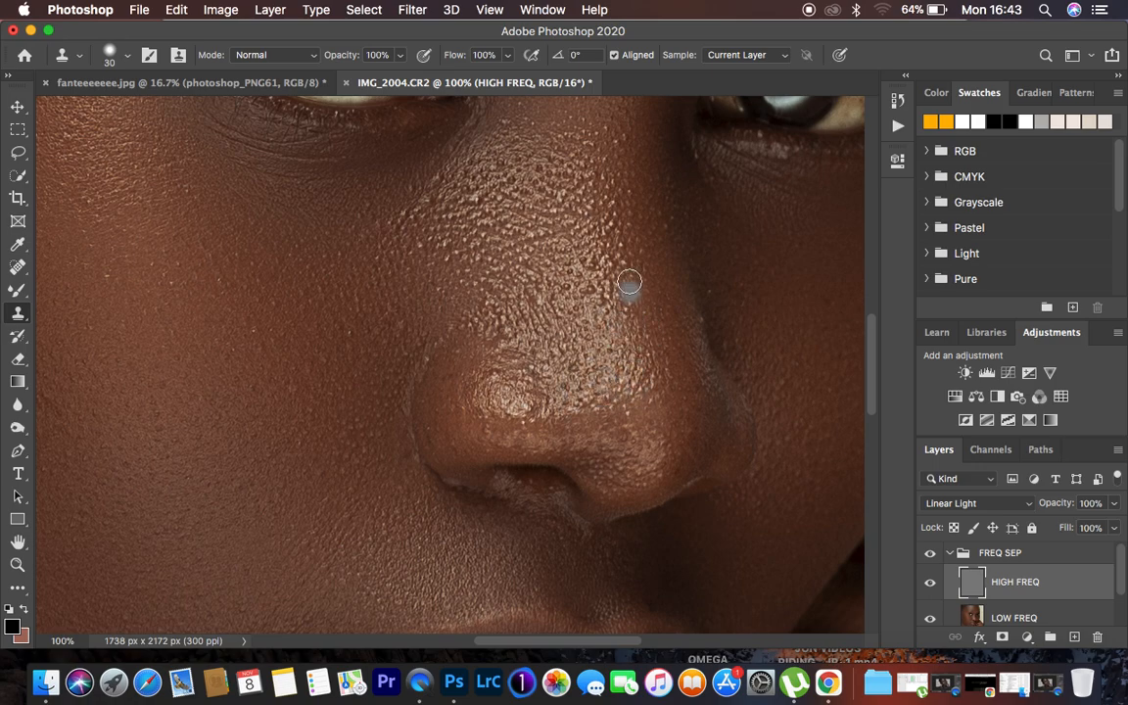
Step: Repeatedly sample smoother texture and clone it over the shiny pores on the lower nose bridge
{"action": "left_click", "coordinate": [586, 289], "text": "alt"}
{"action": "left_click", "coordinate": [599, 339]}
{"action": "left_click", "coordinate": [599, 334], "text": "alt"}
{"action": "left_click", "coordinate": [604, 299], "text": "alt"}
{"action": "left_click", "coordinate": [625, 286], "text": "alt"}
{"action": "left_click", "coordinate": [623, 265]}
{"action": "left_click", "coordinate": [587, 293], "text": "alt"}
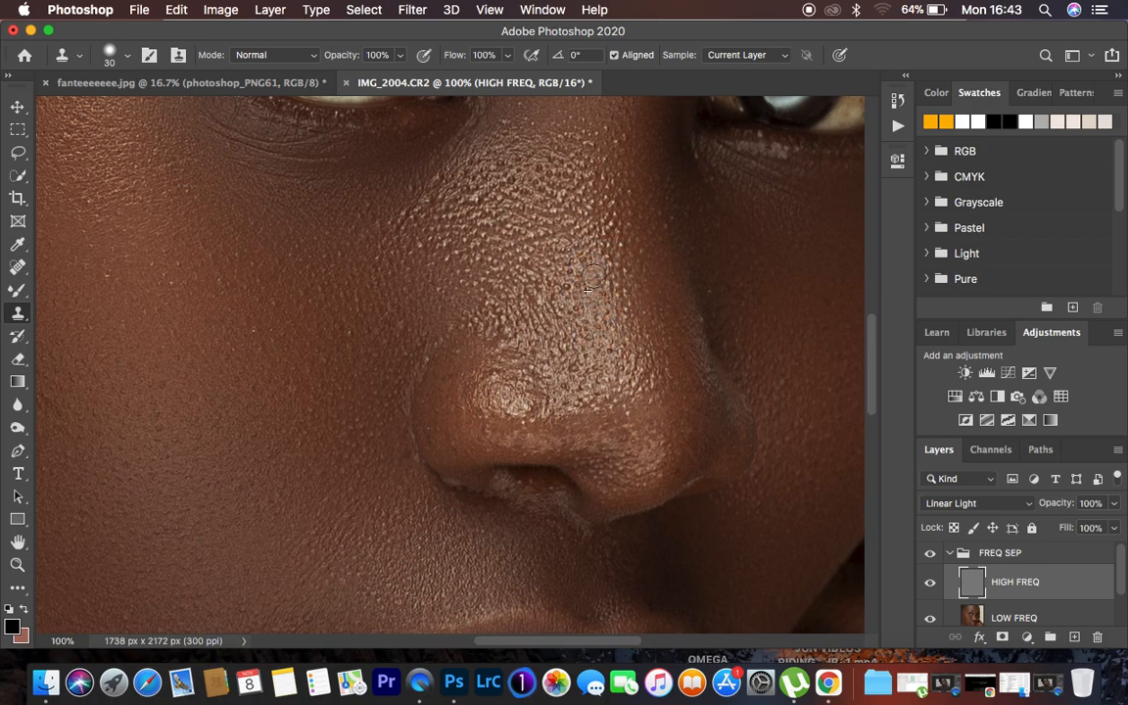
{"action": "left_click", "coordinate": [587, 305], "text": "alt"}
{"action": "left_click", "coordinate": [587, 295], "text": "alt"}
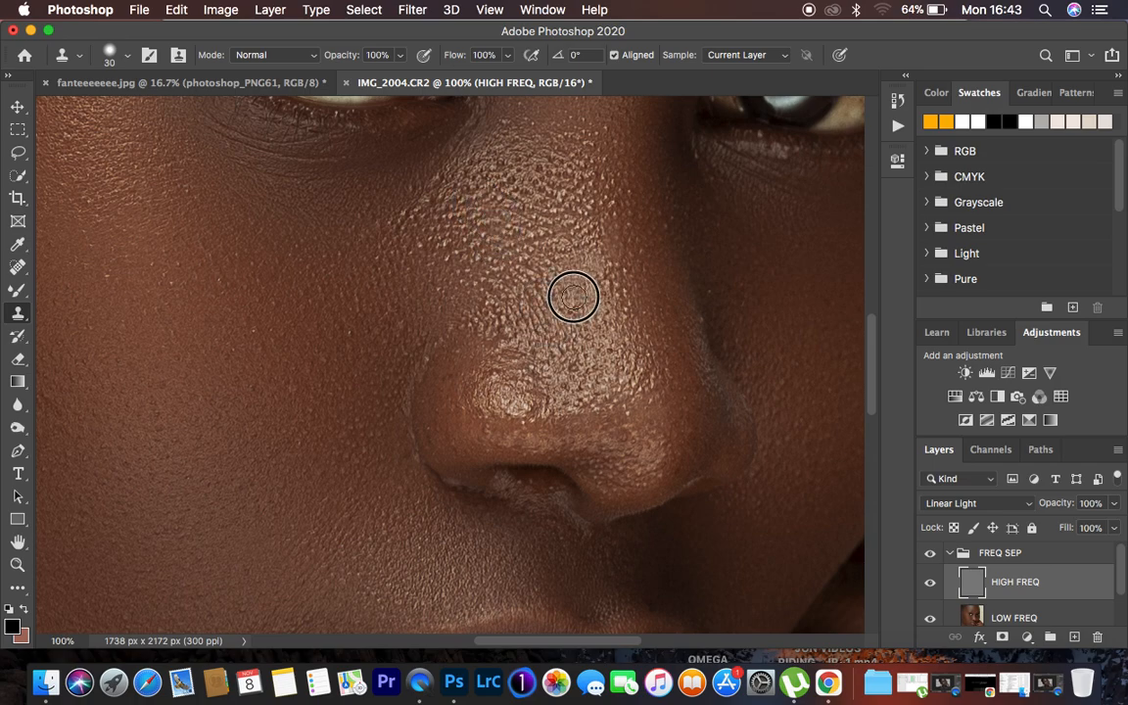
Step: Clone smoother texture over the highlight above the near nostril and the adjoining side of the nose
{"action": "left_click", "coordinate": [526, 322], "text": "alt"}
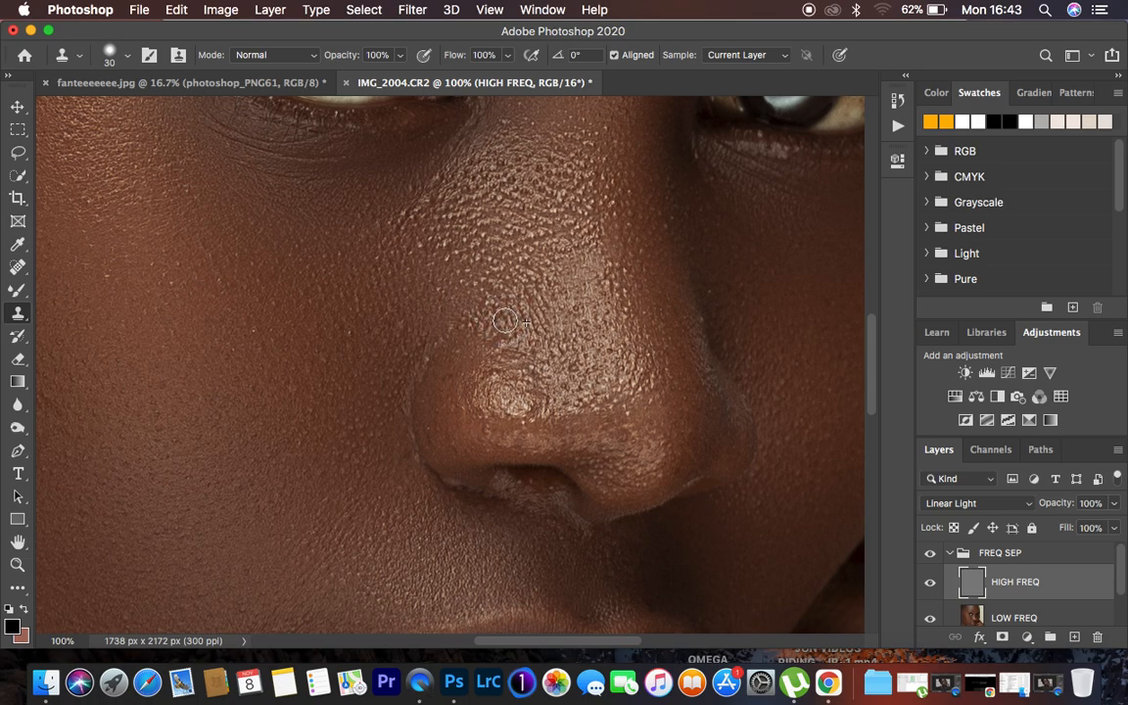
{"action": "left_click", "coordinate": [599, 372], "text": "alt"}
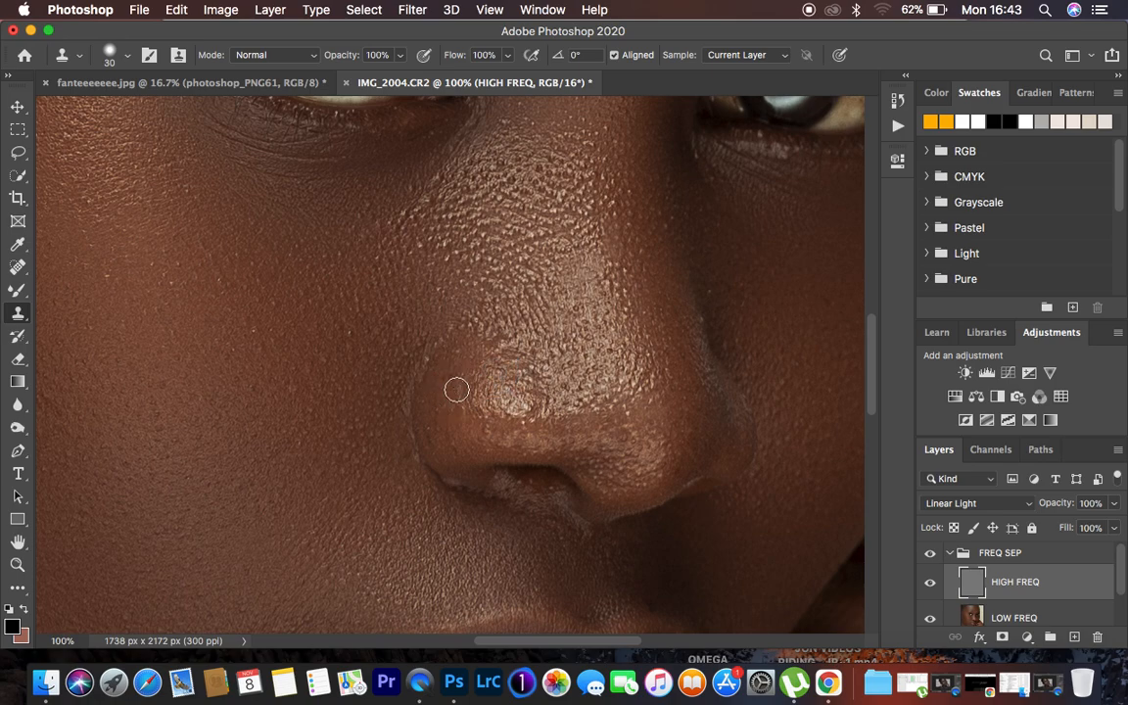
{"action": "left_click", "coordinate": [503, 209], "text": "alt"}
{"action": "left_click", "coordinate": [454, 350], "text": "alt"}
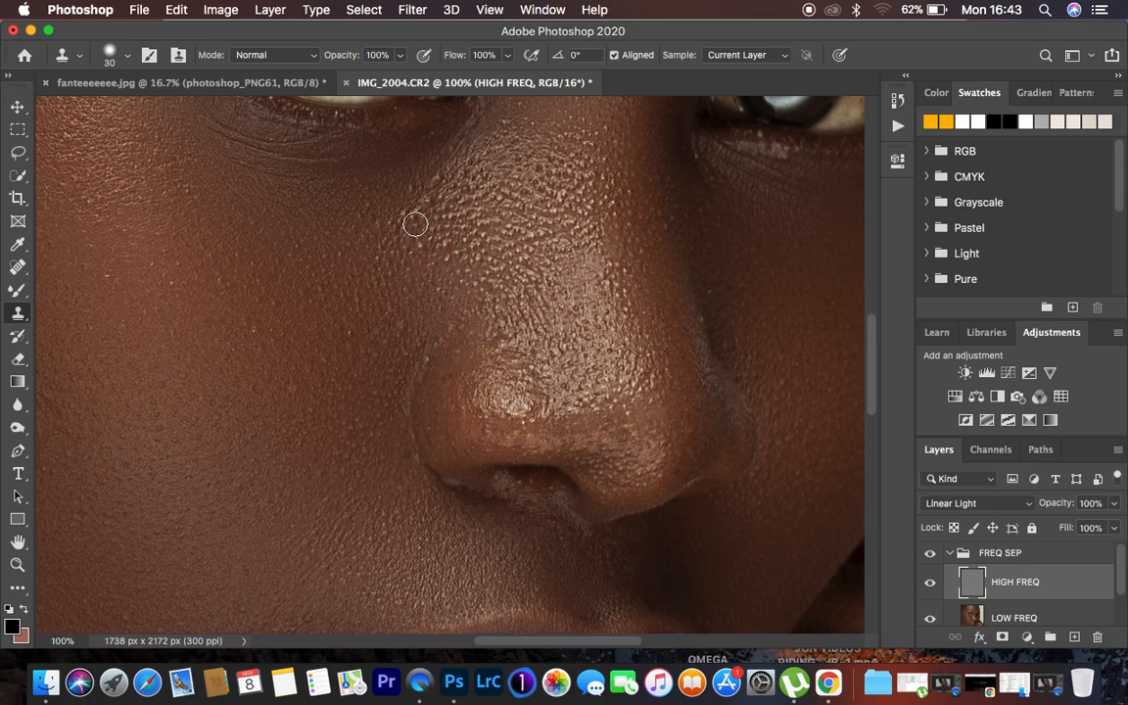
Step: Clone out the raised pores on the near side of the upper nose bridge, below the inner eye corner
{"action": "left_click", "coordinate": [377, 207], "text": "alt"}
{"action": "left_click_drag", "start_coordinate": [421, 232], "coordinate": [415, 231]}
{"action": "left_click", "coordinate": [426, 229], "text": "alt"}
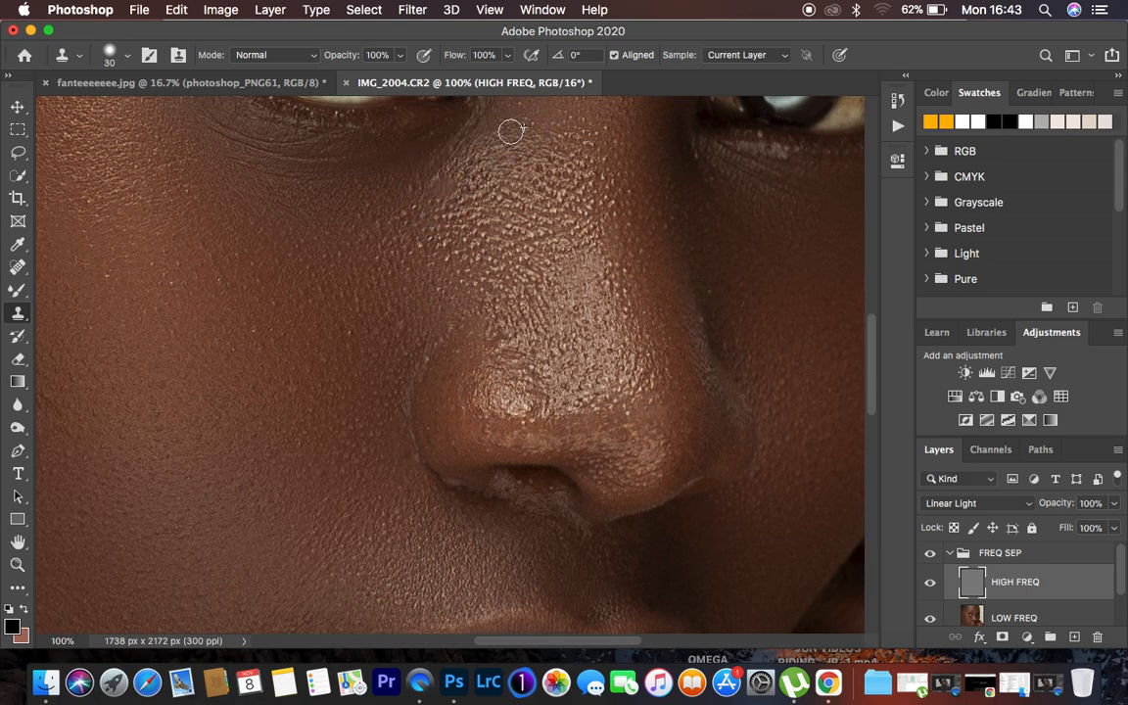
{"action": "left_click", "coordinate": [503, 162], "text": "alt"}
{"action": "left_click", "coordinate": [472, 172]}
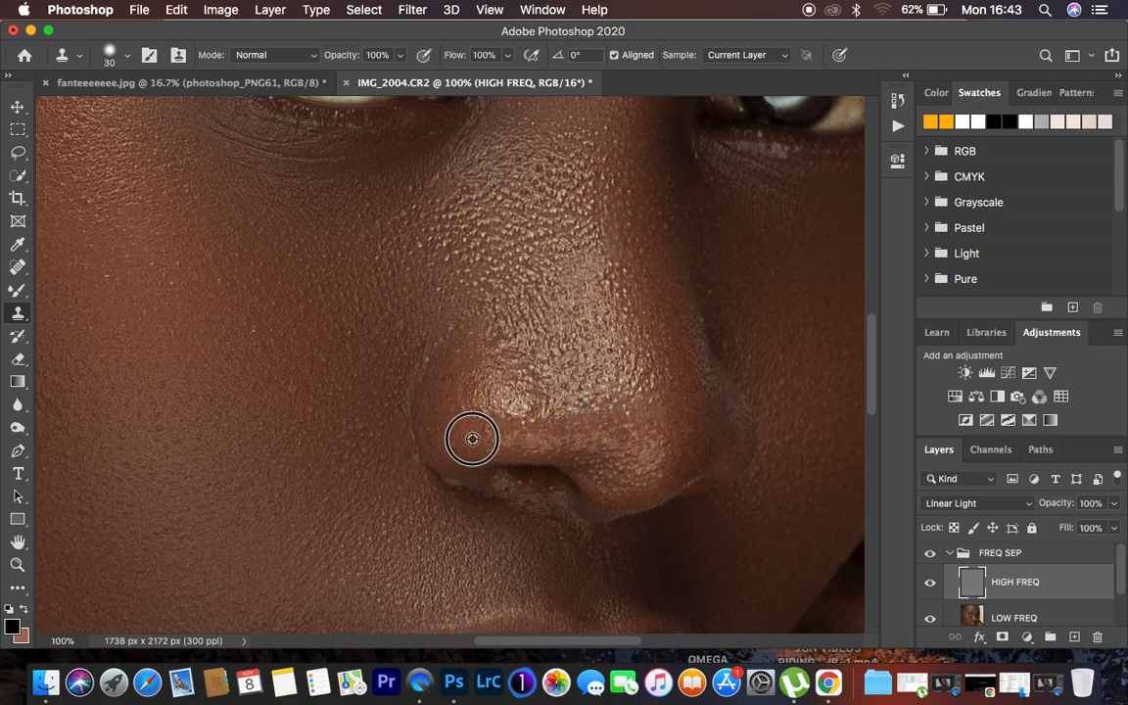
Step: Enlarge the Clone Stamp brush and clone clean texture over the neck below the jawline
{"action": "scroll", "coordinate": [627, 401], "scroll_direction": "down", "scroll_amount": 5}
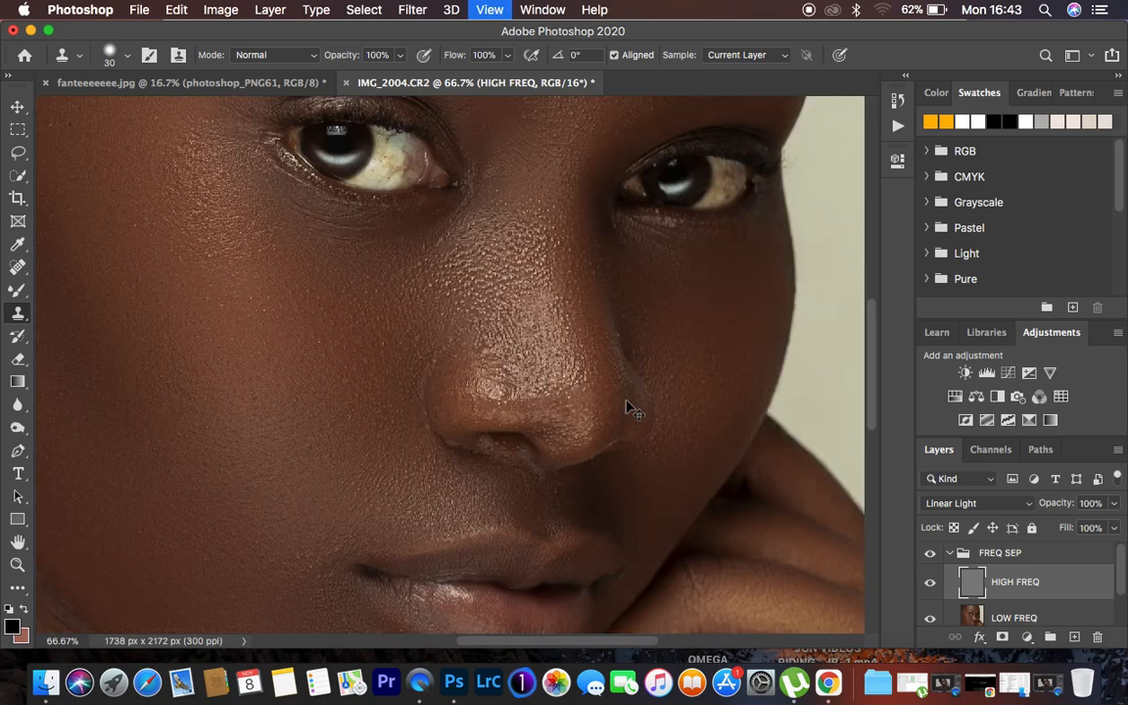
{"action": "scroll", "coordinate": [627, 406], "scroll_direction": "down", "scroll_amount": 1}
{"action": "scroll", "coordinate": [626, 405], "scroll_direction": "up", "scroll_amount": 2}
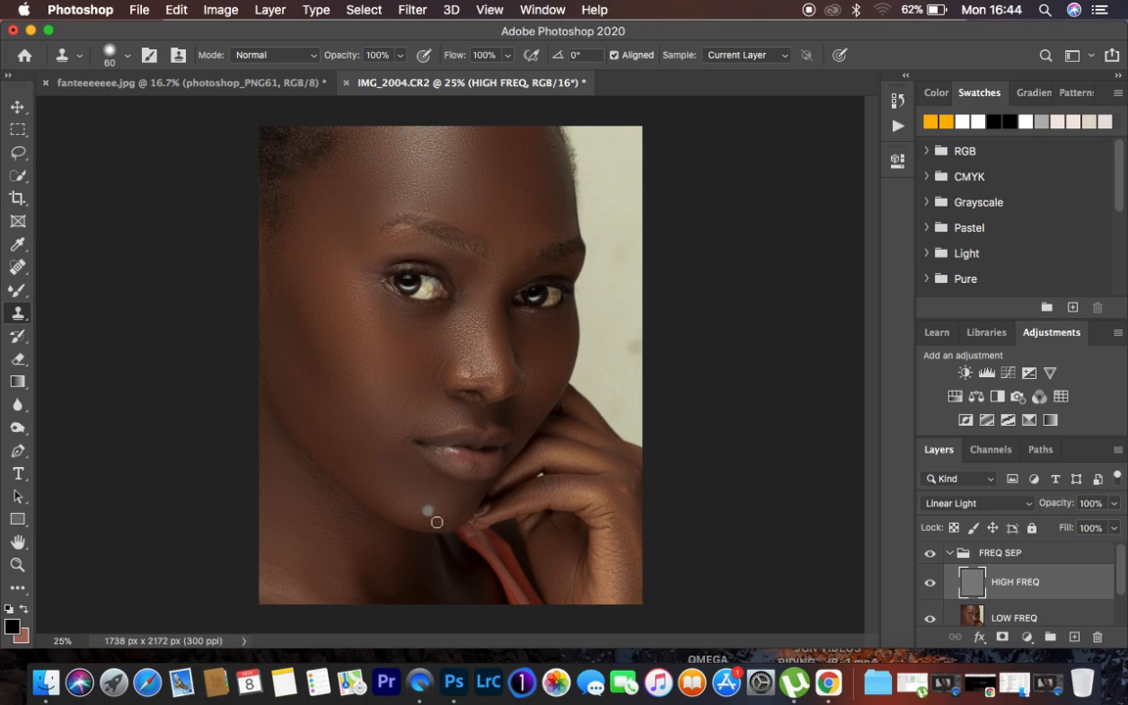
{"action": "key", "text": "bracketright"}
{"action": "key", "text": "bracketright"}
{"action": "key", "text": "bracketright"}
{"action": "key", "text": "bracketright"}
{"action": "key", "text": "bracketright"}
{"action": "left_click", "coordinate": [355, 523], "text": "alt"}
{"action": "left_click", "coordinate": [313, 502], "text": "alt"}
{"action": "left_click_drag", "start_coordinate": [290, 472], "coordinate": [334, 508]}
{"action": "left_click", "coordinate": [277, 468]}
{"action": "left_click", "coordinate": [261, 432]}
Step: Toggle the visibility of the FREQ SEP group to compare the portrait before and after retouching
{"action": "left_click", "coordinate": [933, 555]}
{"action": "left_click", "coordinate": [933, 555]}
{"action": "left_click", "coordinate": [933, 555]}
{"action": "left_click", "coordinate": [933, 555]}
Step: Reduce the Clone Stamp brush size to 35 for close work on the face
{"action": "key", "text": "super+equal"}
{"action": "key", "text": "bracketleft"}
{"action": "key", "text": "bracketleft"}
{"action": "key", "text": "bracketleft"}
{"action": "key", "text": "bracketleft"}
{"action": "key", "text": "bracketleft"}
{"action": "key", "text": "bracketleft"}
{"action": "key", "text": "bracketleft"}
{"action": "key", "text": "bracketleft"}
{"action": "key", "text": "bracketleft"}
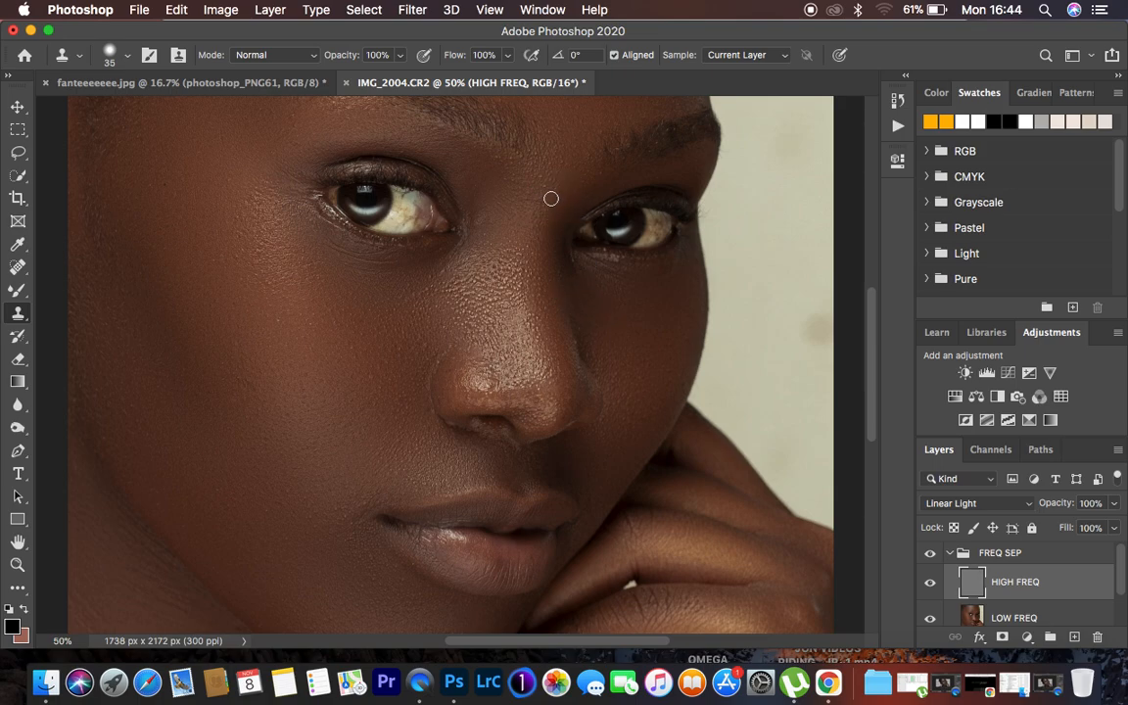
Step: Collapse the FREQ SEP group and toggle its visibility to compare the whole portrait with the original
{"action": "key", "text": "super+minus"}
{"action": "key", "text": "super+minus"}
{"action": "key", "text": "super+minus"}
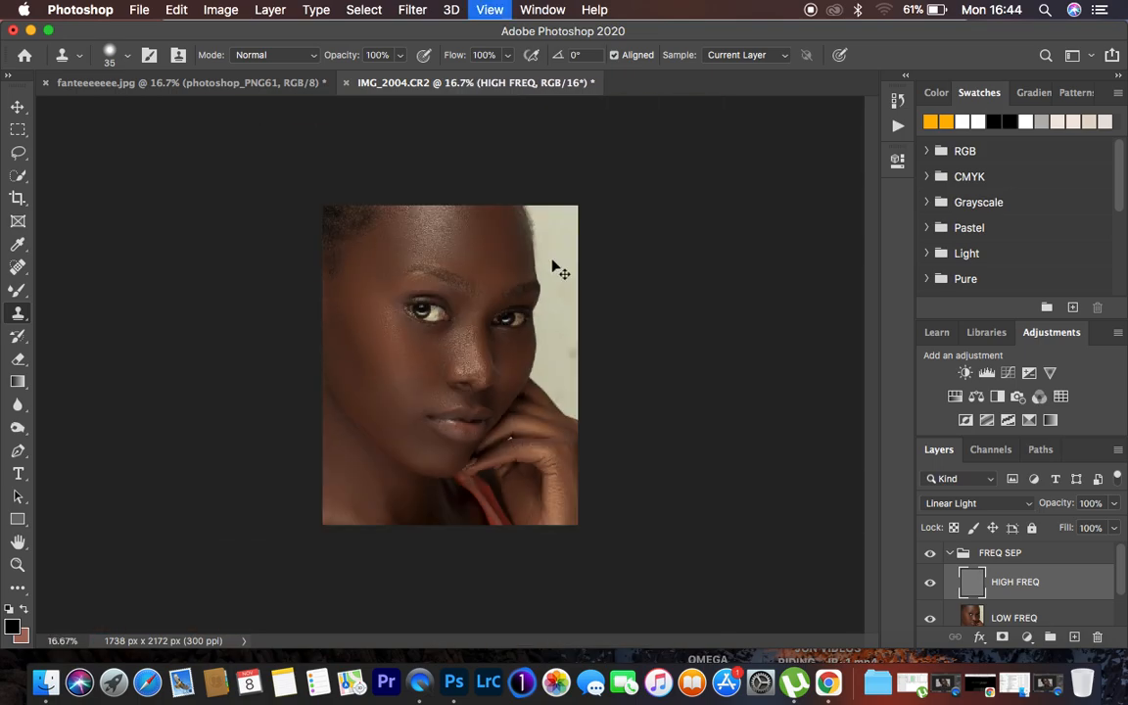
{"action": "key", "text": "super+plus"}
{"action": "key", "text": "super+plus"}
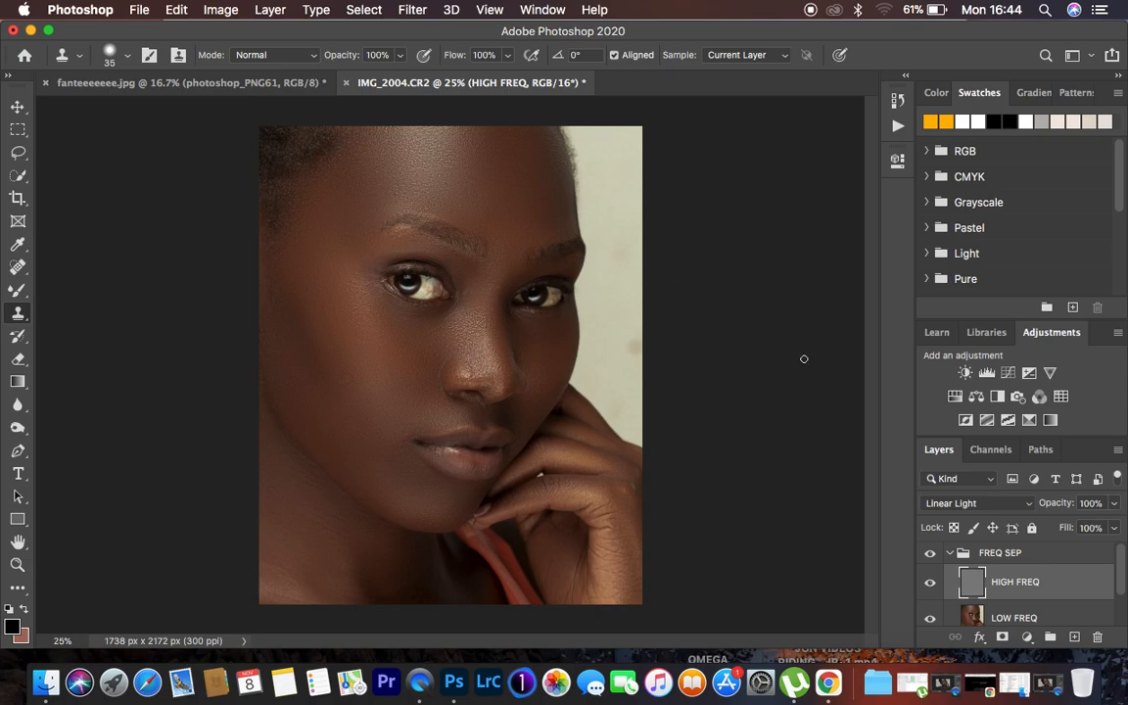
{"action": "left_click", "coordinate": [949, 552]}
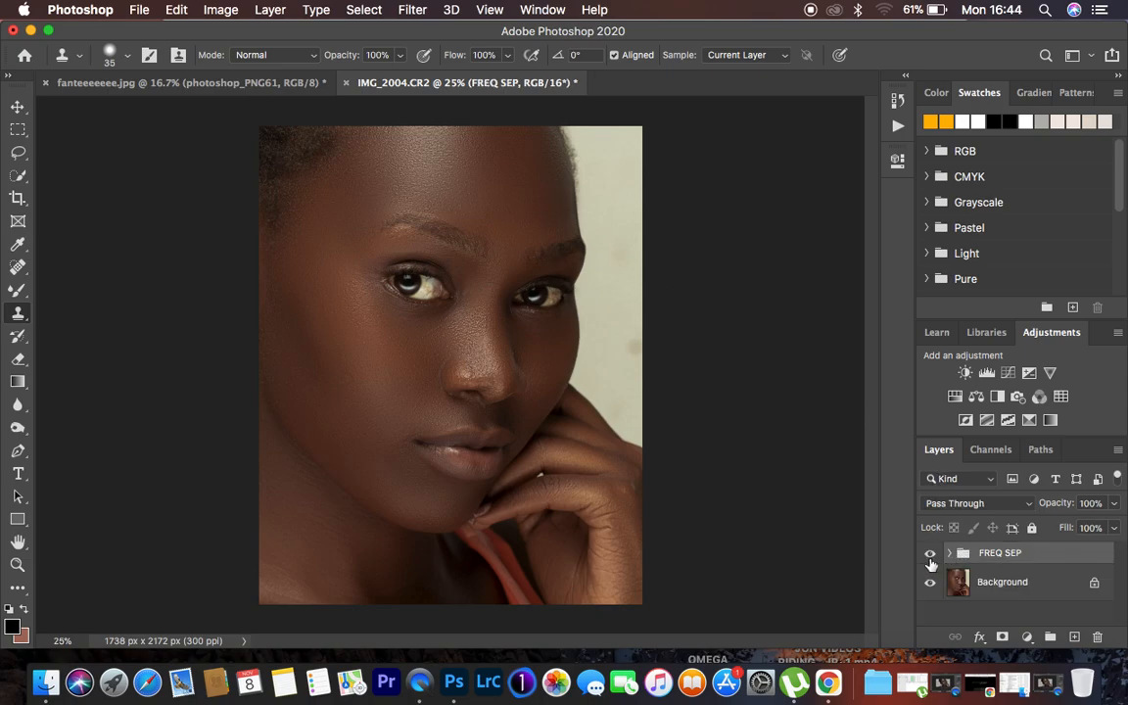
{"action": "left_click", "coordinate": [930, 554]}
{"action": "left_click", "coordinate": [930, 554]}
{"action": "left_click", "coordinate": [930, 554]}
{"action": "left_click", "coordinate": [930, 554]}
Step: Add a Curves adjustment layer above the FREQ SEP group and open Color Range for its mask, keeping Sampled Colors and the Quick Mask preview
{"action": "left_click", "coordinate": [1026, 638]}
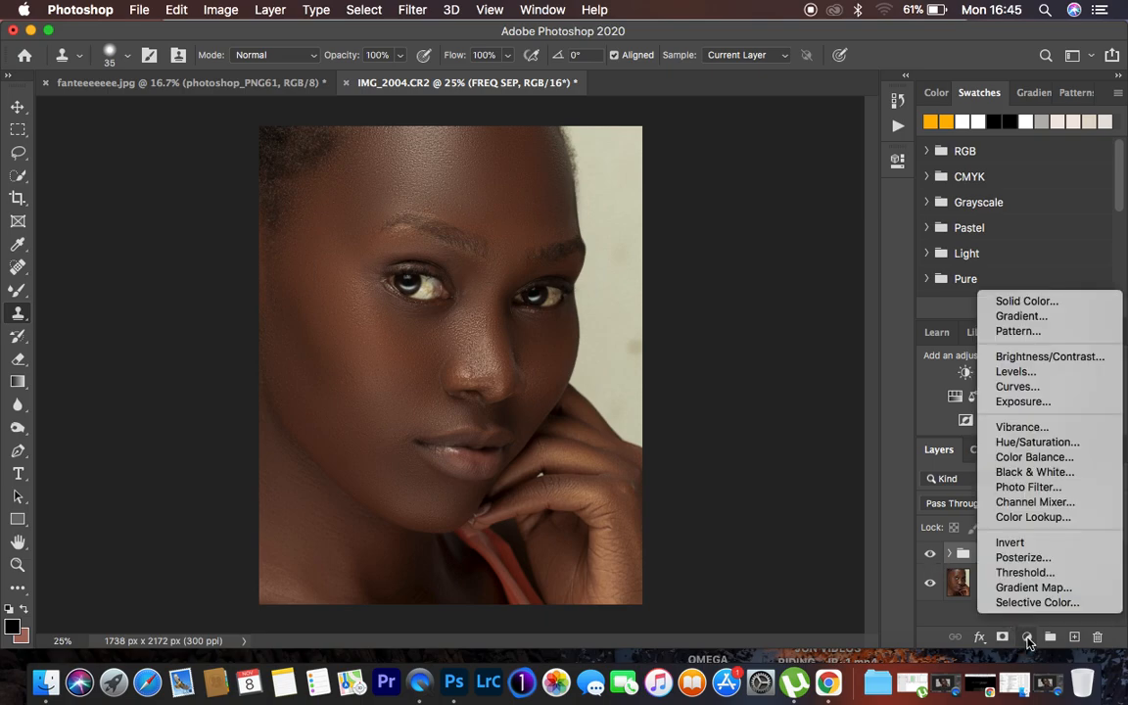
{"action": "left_click", "coordinate": [1033, 388]}
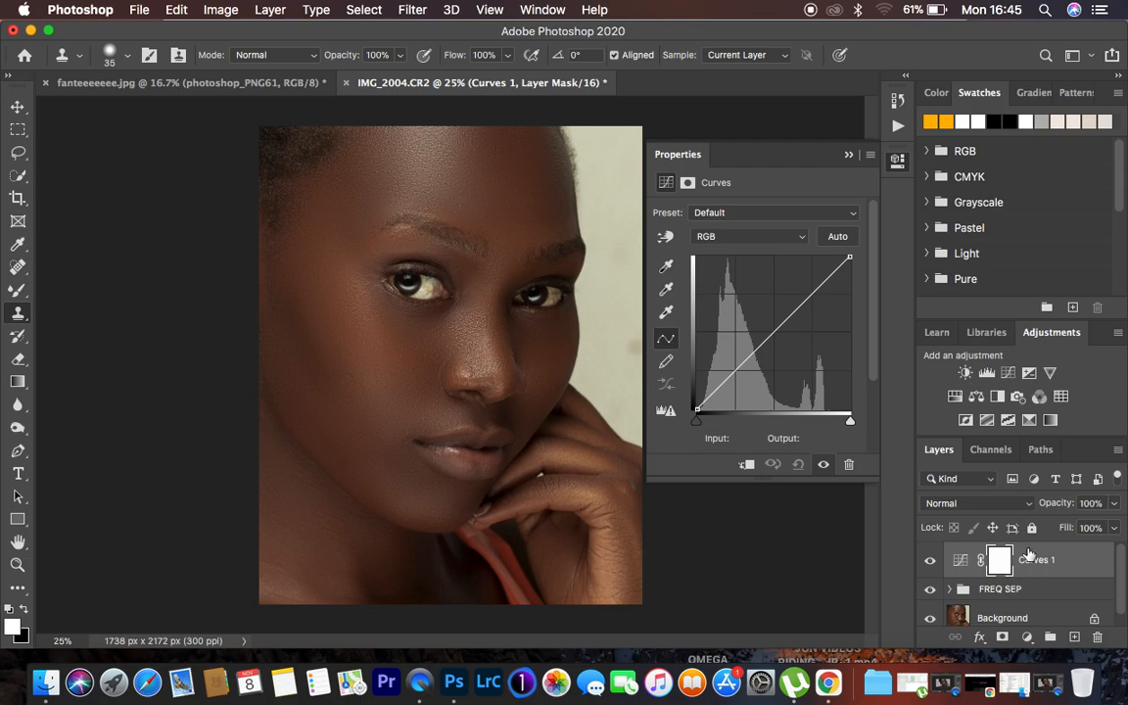
{"action": "left_click", "coordinate": [372, 10]}
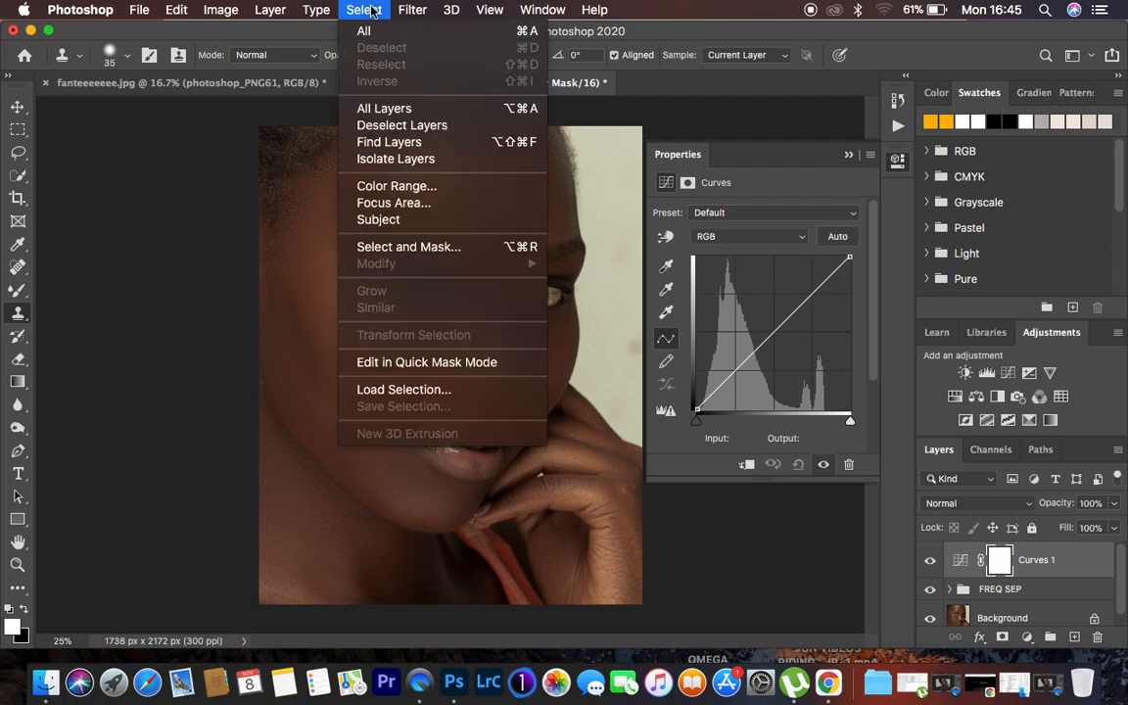
{"action": "left_click", "coordinate": [392, 189]}
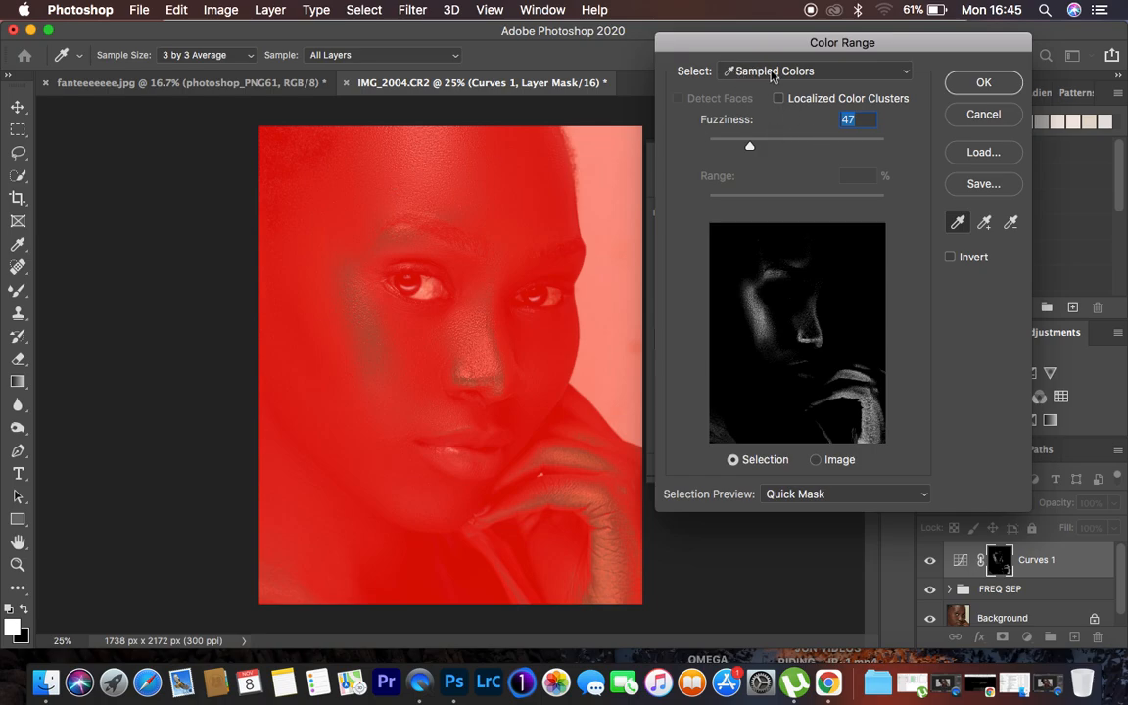
{"action": "left_click", "coordinate": [773, 72]}
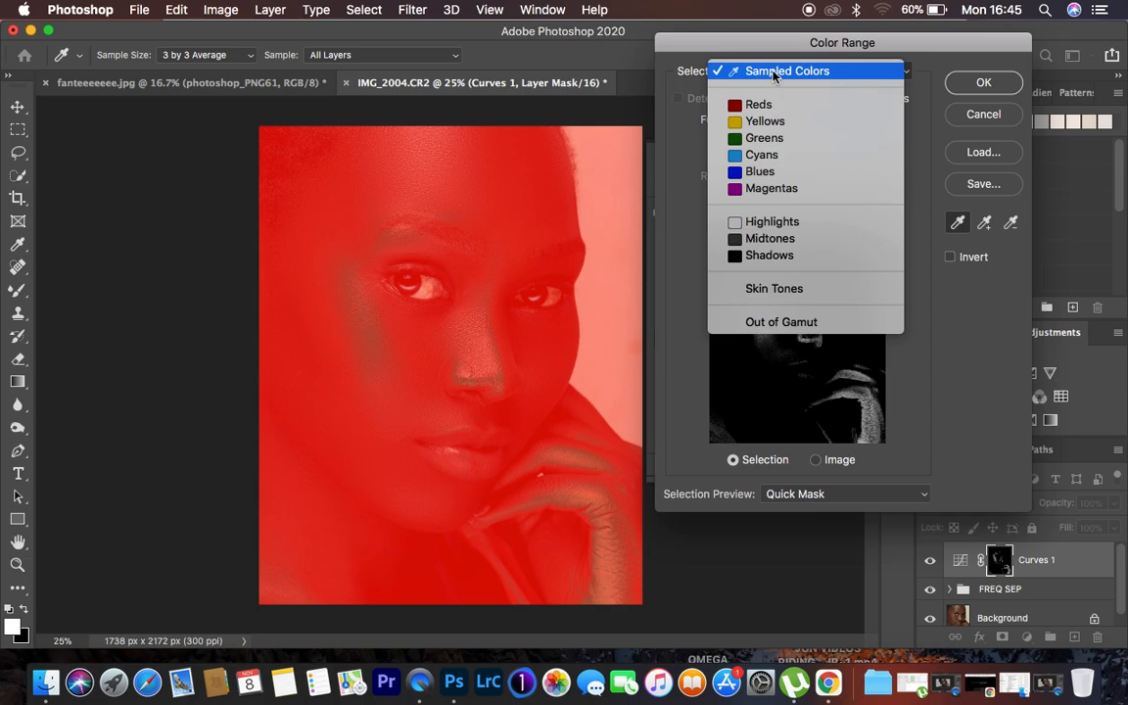
{"action": "left_click", "coordinate": [774, 73]}
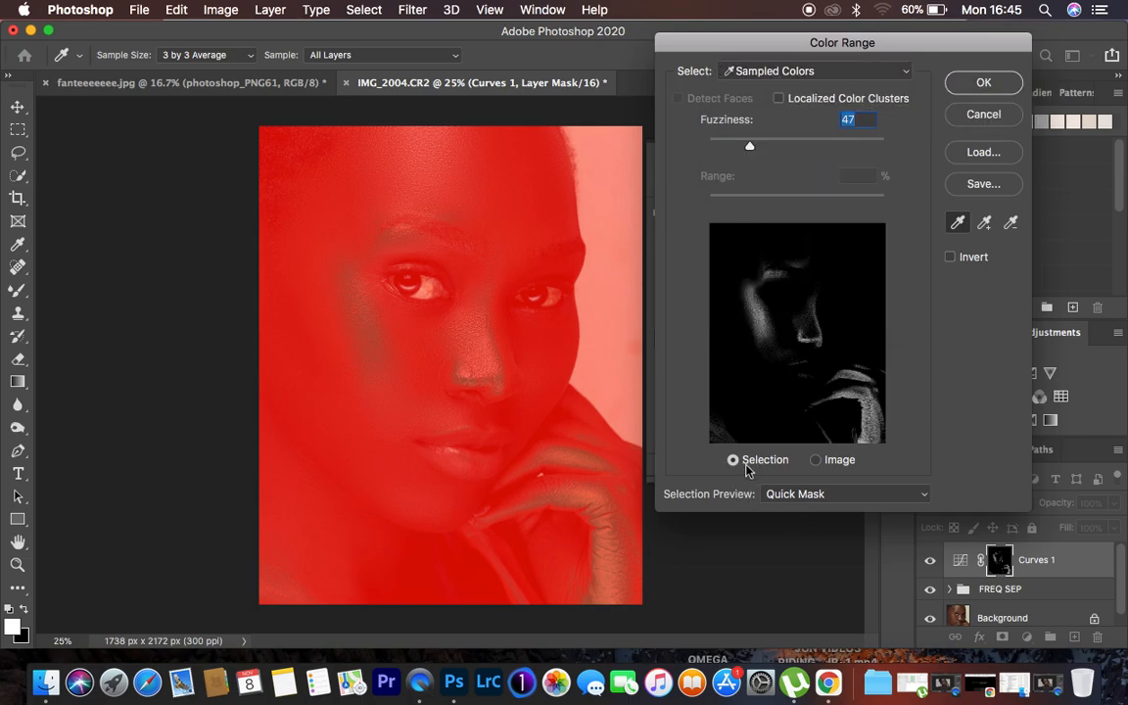
{"action": "left_click", "coordinate": [810, 495]}
{"action": "left_click", "coordinate": [801, 493]}
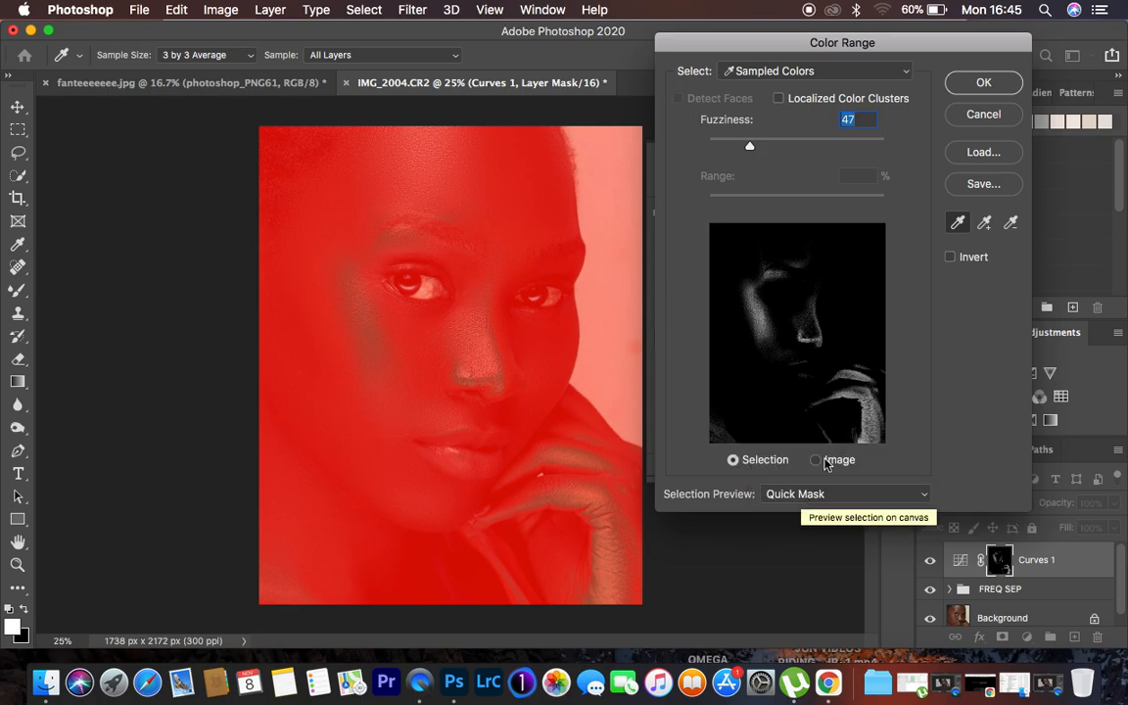
Step: Mask the Curves layer to the skin highlights by sampling the bright forehead in Color Range with Fuzziness 64
{"action": "left_click", "coordinate": [362, 313]}
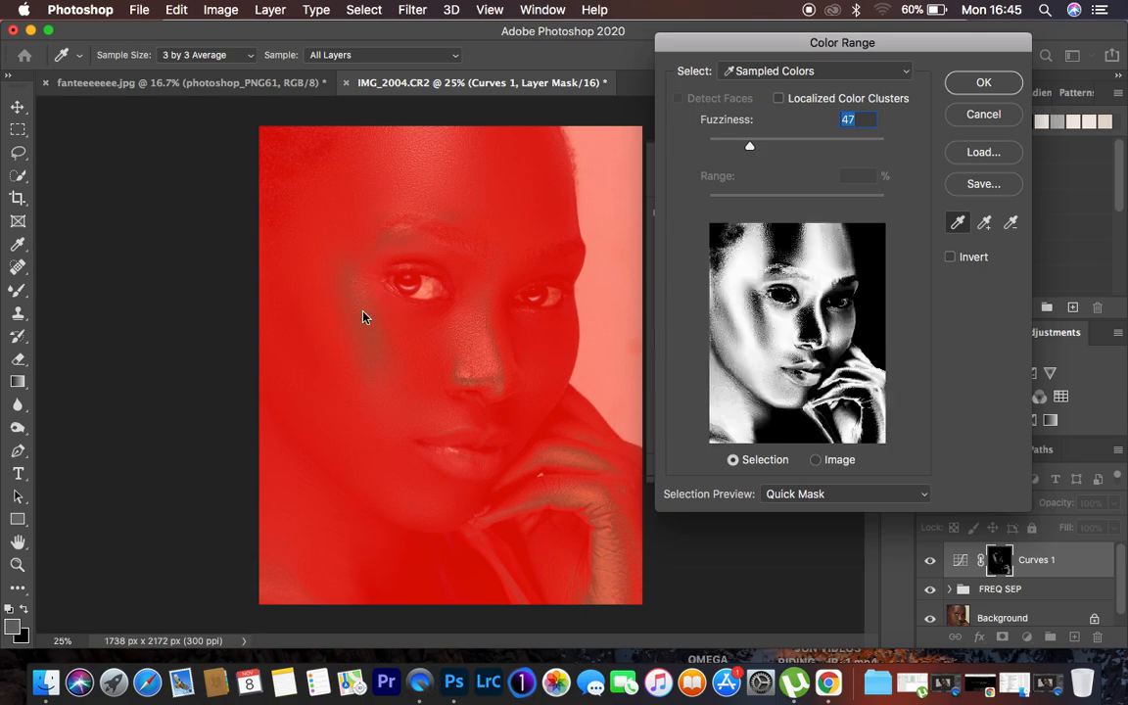
{"action": "left_click", "coordinate": [423, 165]}
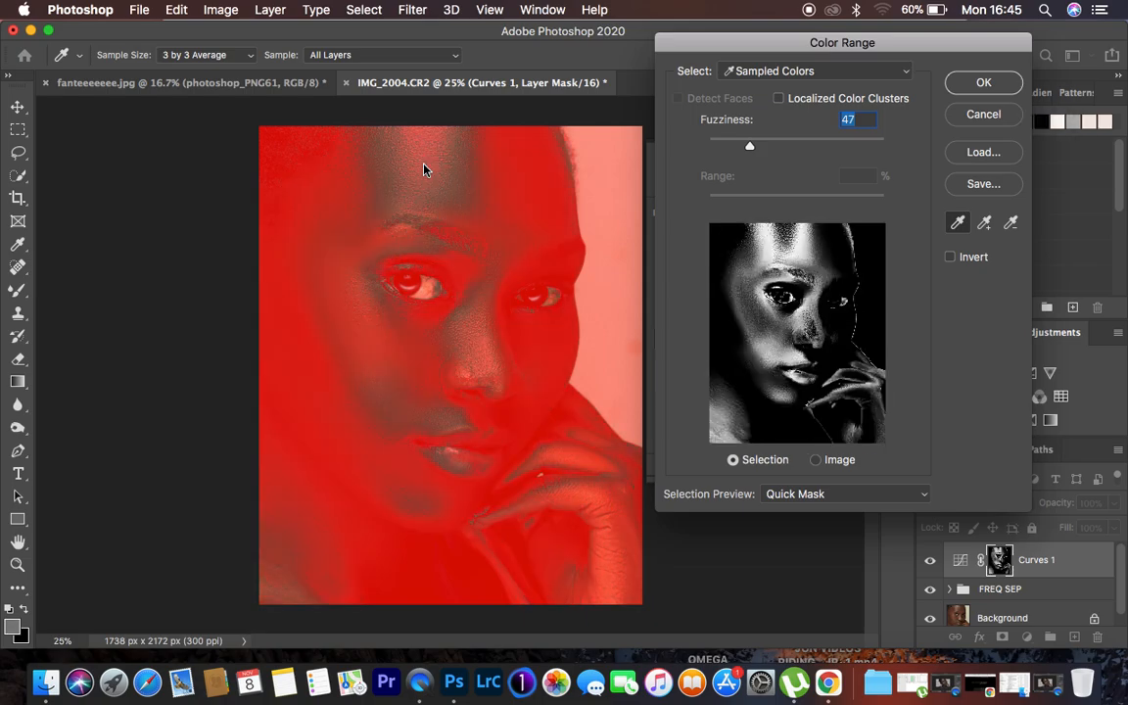
{"action": "left_click", "coordinate": [369, 342]}
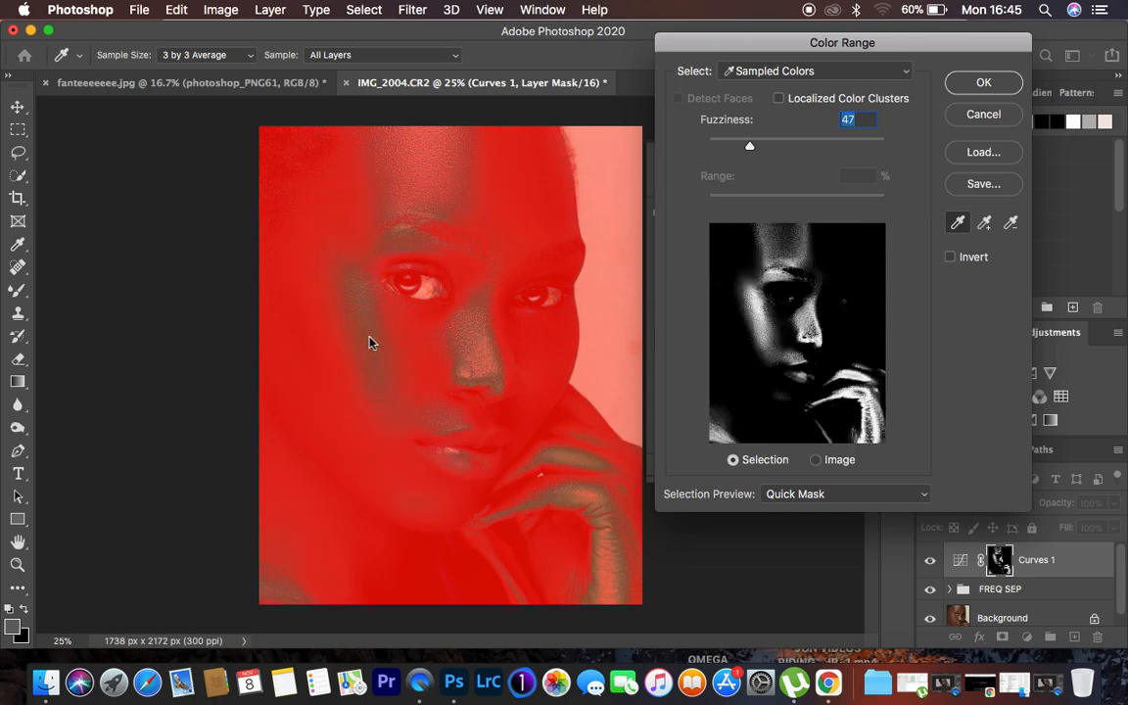
{"action": "left_click", "coordinate": [371, 337]}
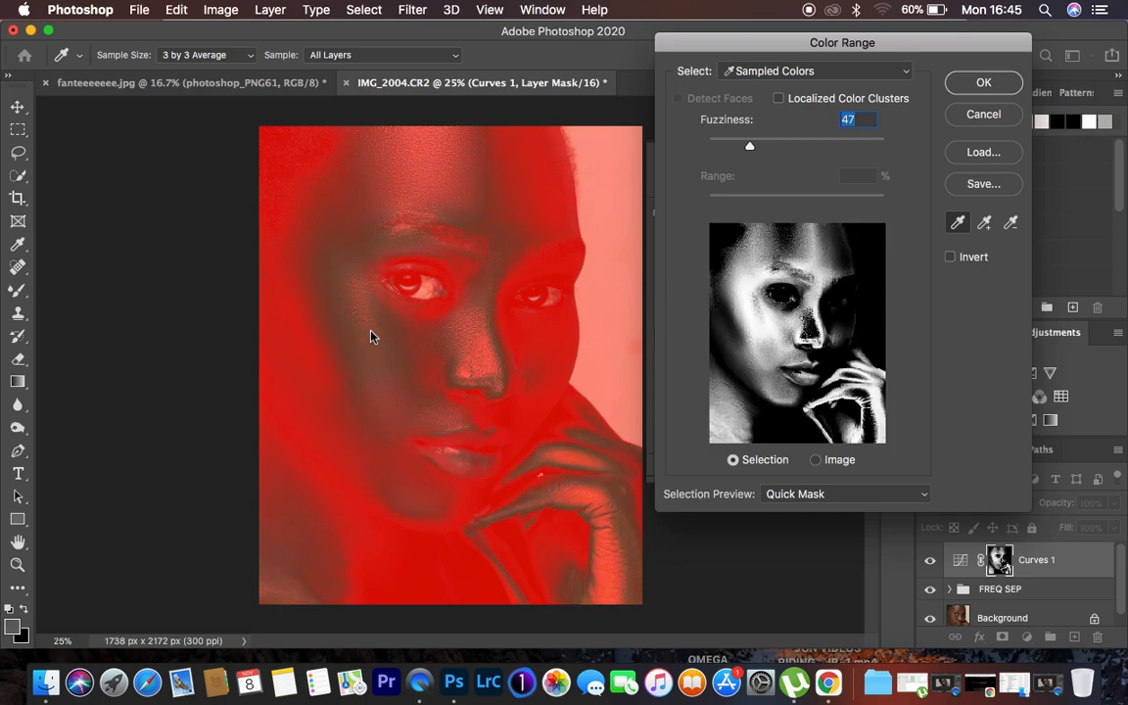
{"action": "left_click", "coordinate": [368, 307]}
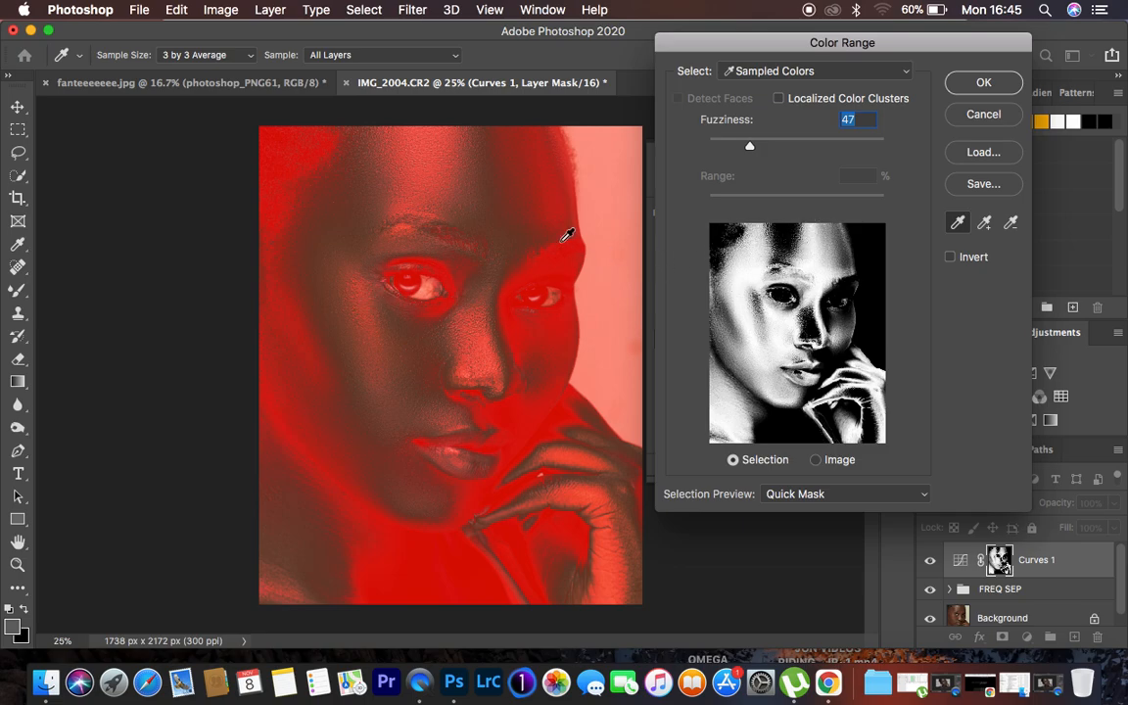
{"action": "left_click", "coordinate": [418, 172]}
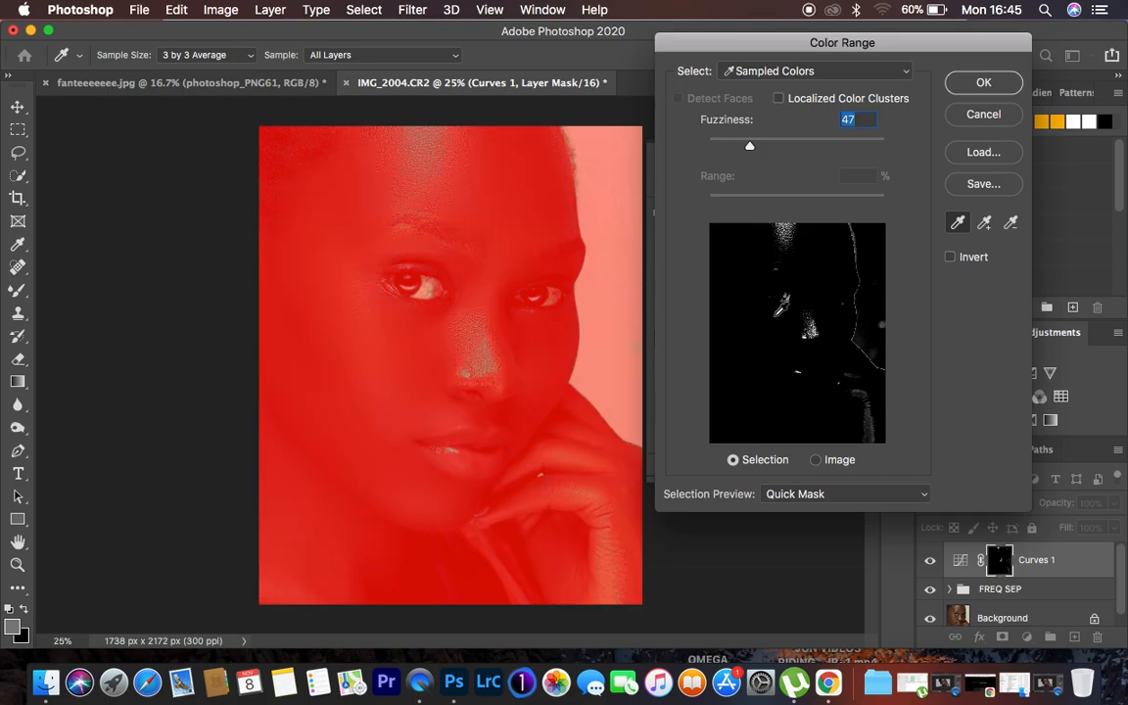
{"action": "left_click_drag", "start_coordinate": [750, 146], "coordinate": [765, 150]}
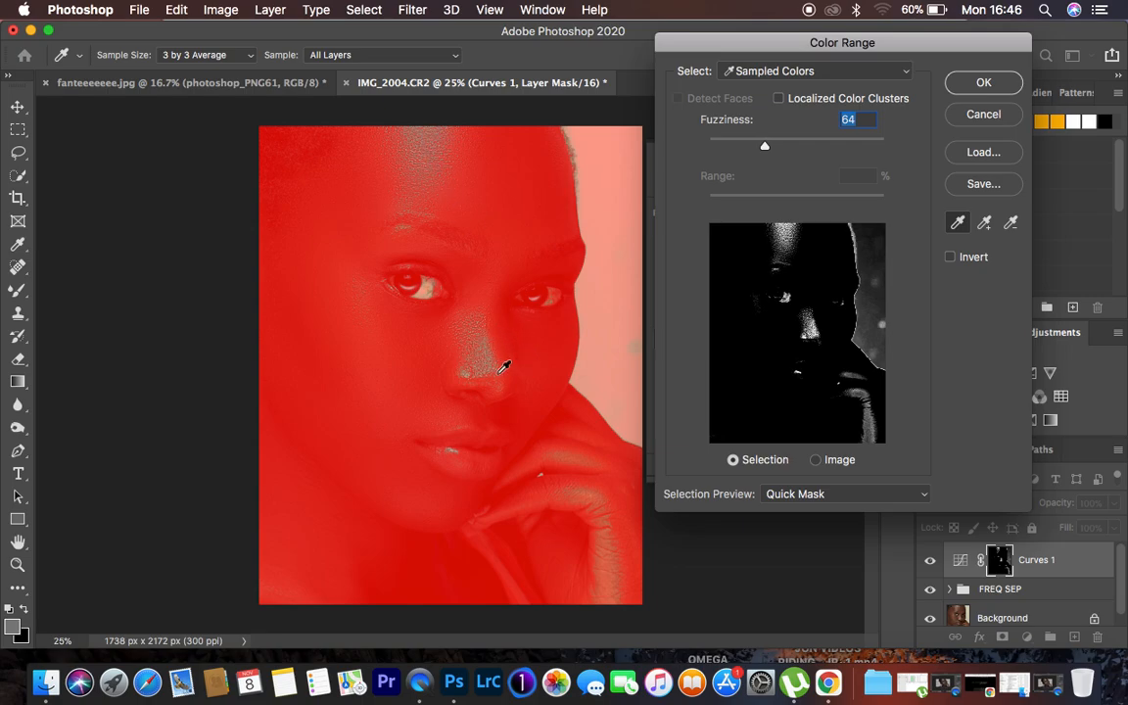
{"action": "left_click", "coordinate": [969, 82]}
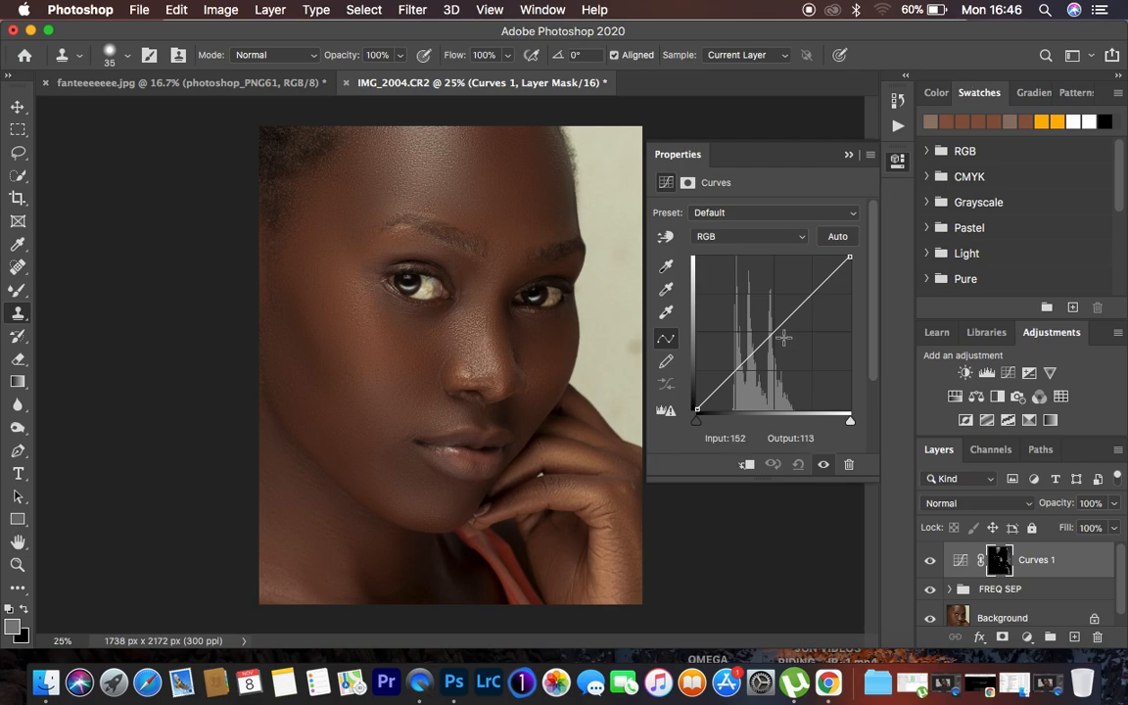
Step: Brighten the masked highlights by raising the curve's midpoint to input 115, output 137, and toggle the layer to compare
{"action": "left_click_drag", "start_coordinate": [773, 334], "coordinate": [766, 326]}
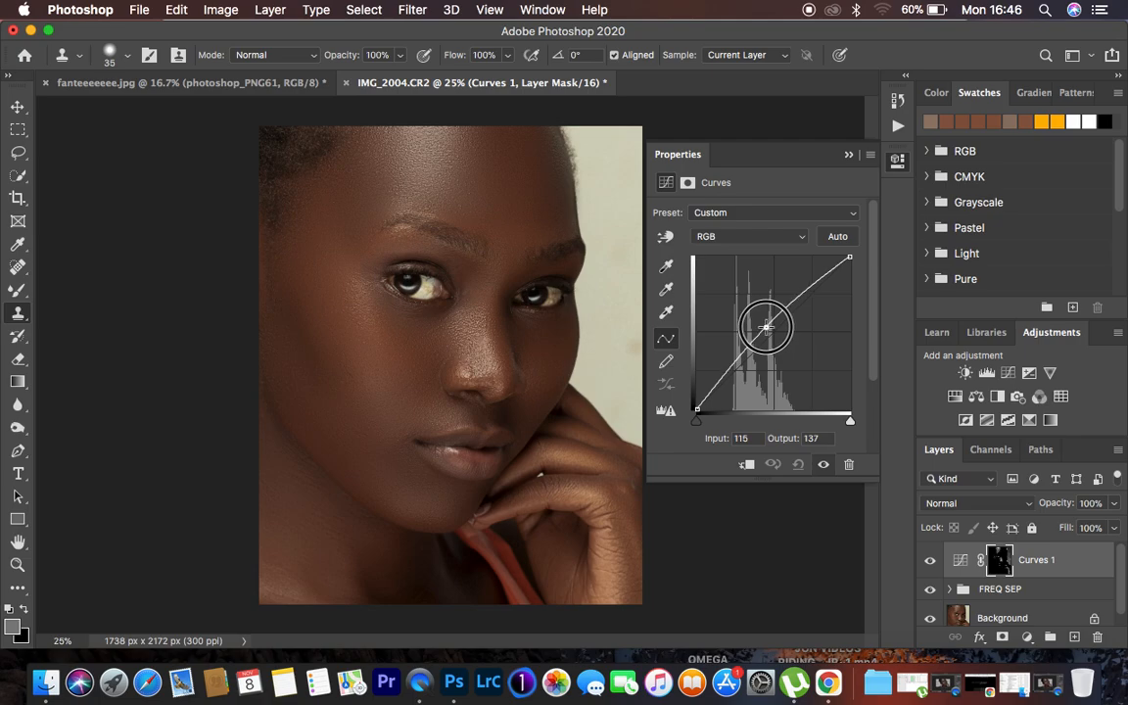
{"action": "left_click", "coordinate": [930, 562]}
{"action": "left_click", "coordinate": [930, 562]}
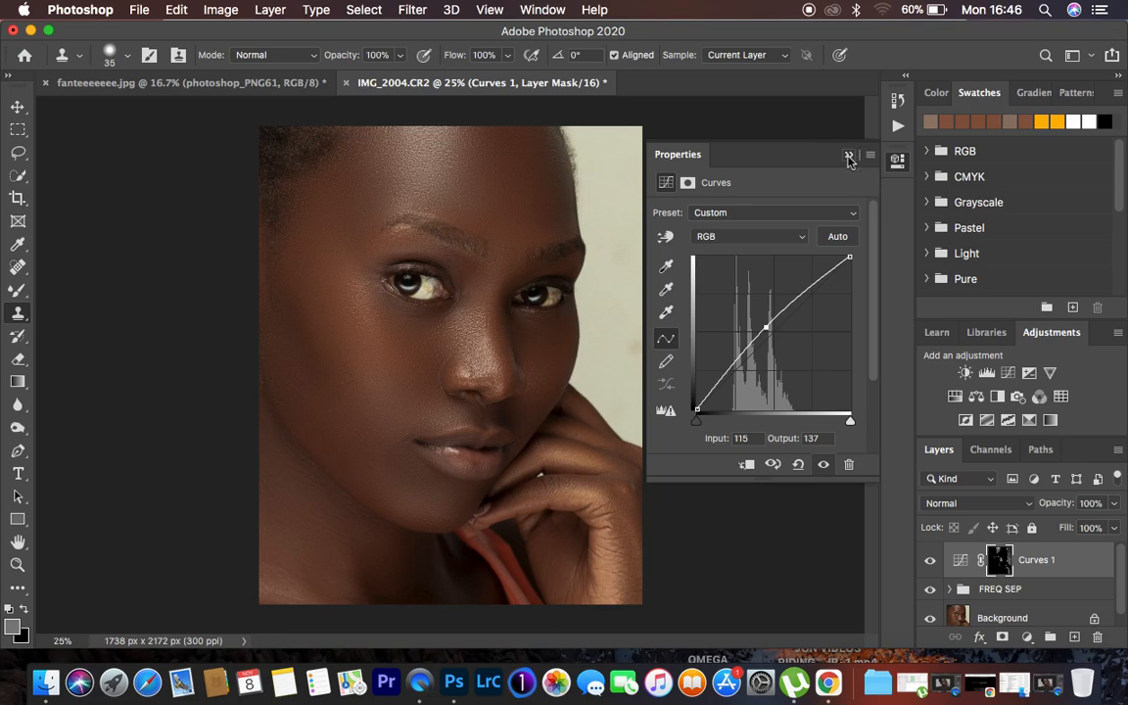
Step: Rename the brightening Curves layer as dodge
{"action": "left_click", "coordinate": [848, 153]}
{"action": "double_click", "coordinate": [1036, 560]}
{"action": "type", "text": "doo"}
{"action": "key", "text": "Return"}
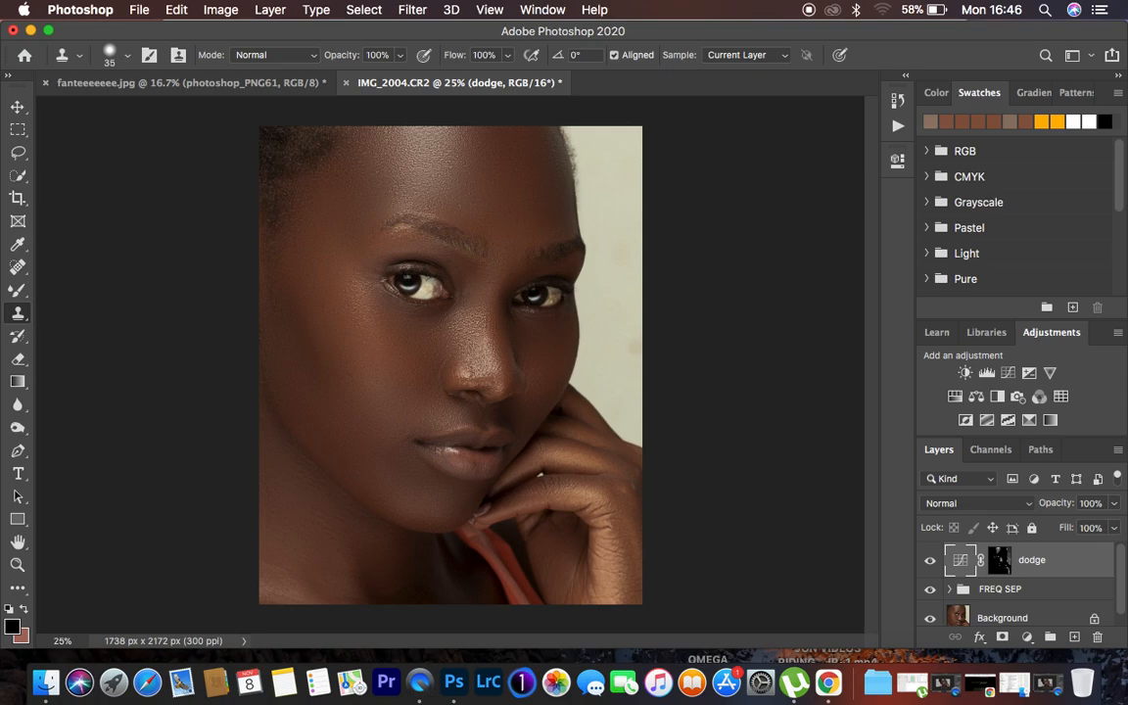
Step: Add a second Curves adjustment layer above dodge and mask it with Color Range by sampling the shaded cheek at Fuzziness 64
{"action": "left_click", "coordinate": [1023, 638]}
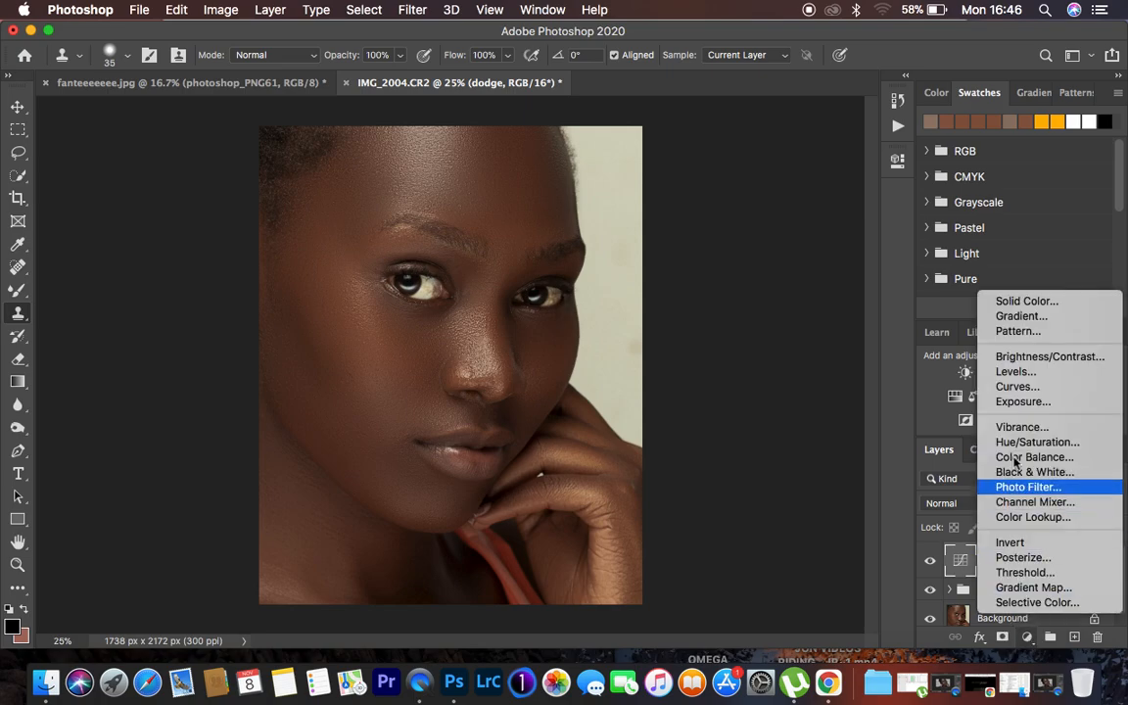
{"action": "left_click", "coordinate": [1011, 391]}
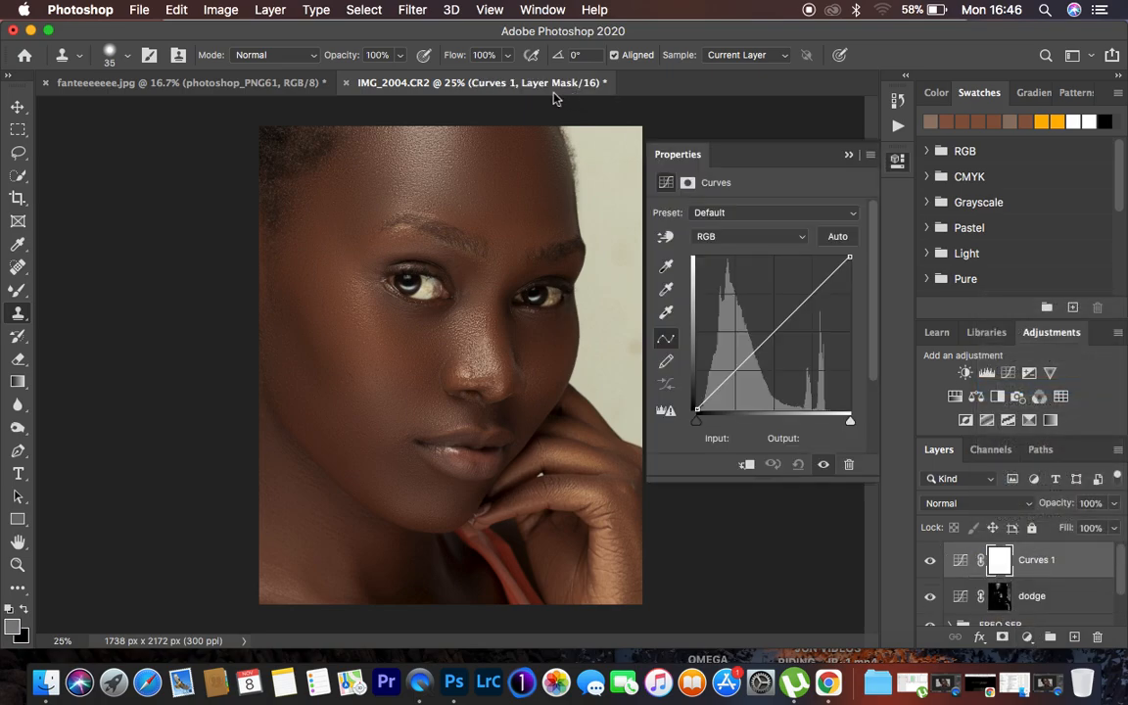
{"action": "left_click", "coordinate": [364, 10]}
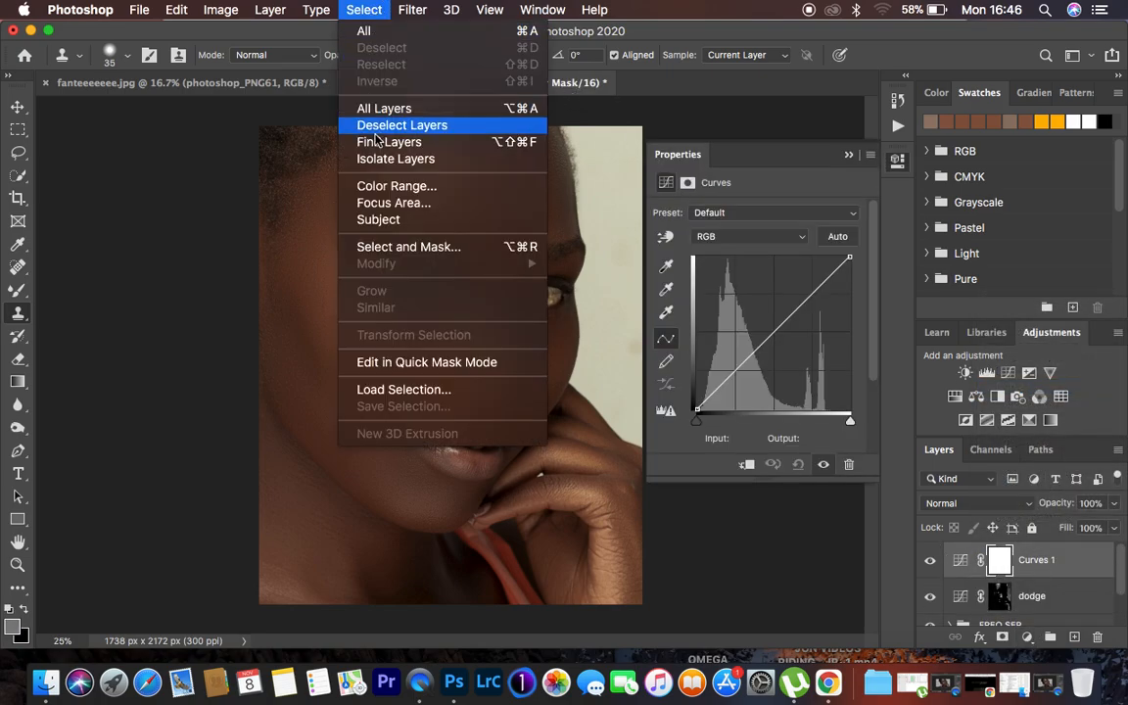
{"action": "left_click", "coordinate": [391, 185]}
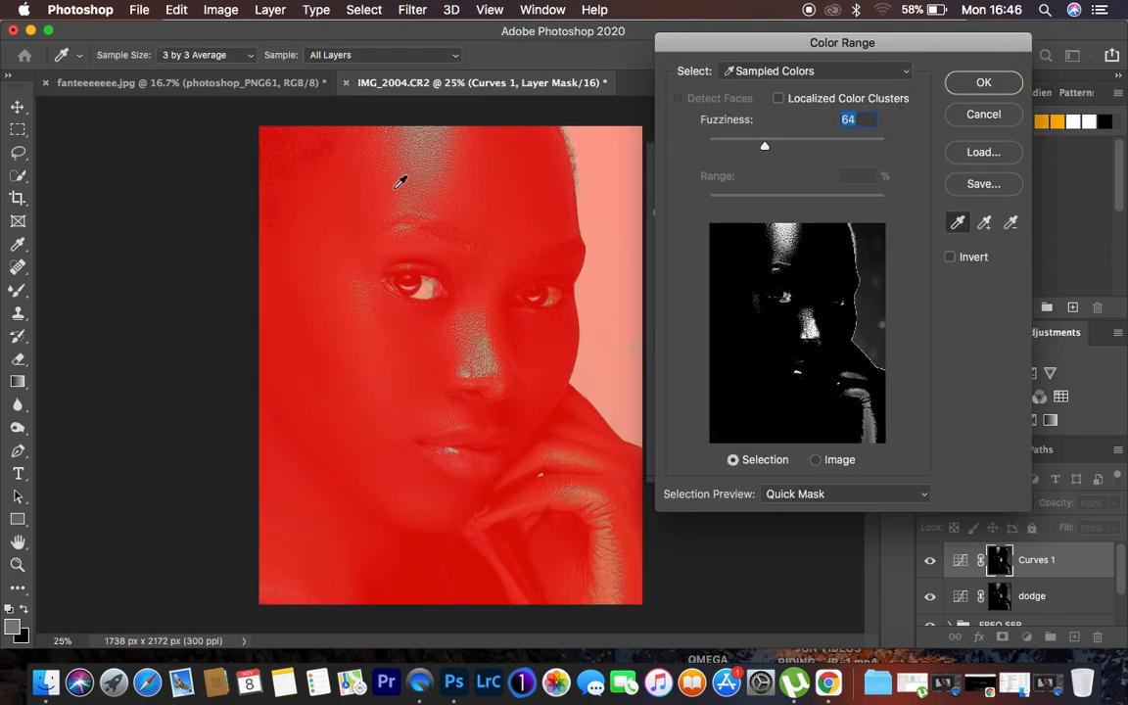
{"action": "left_click", "coordinate": [315, 353]}
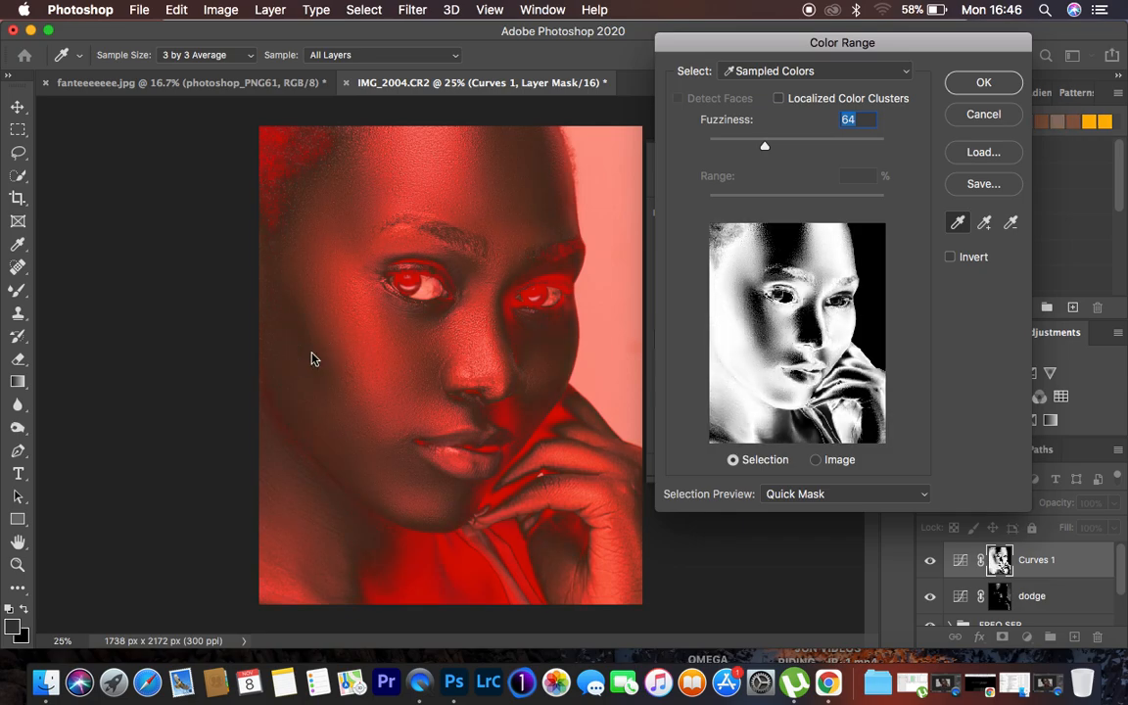
{"action": "left_click", "coordinate": [313, 348]}
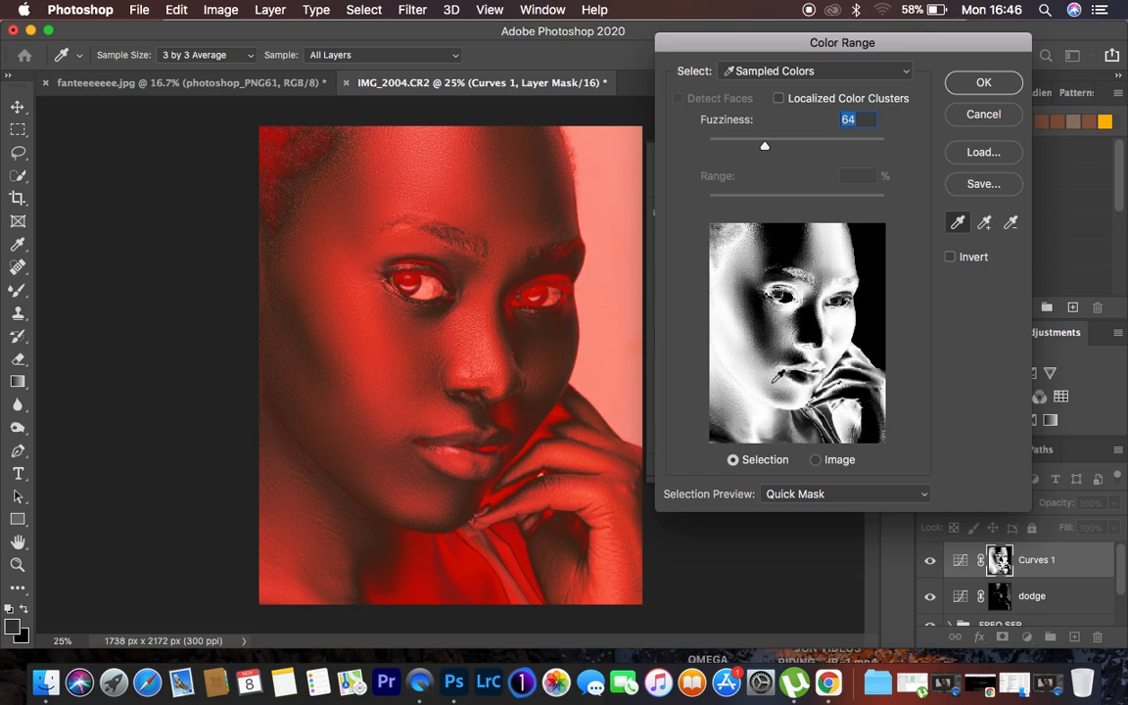
{"action": "left_click", "coordinate": [979, 85]}
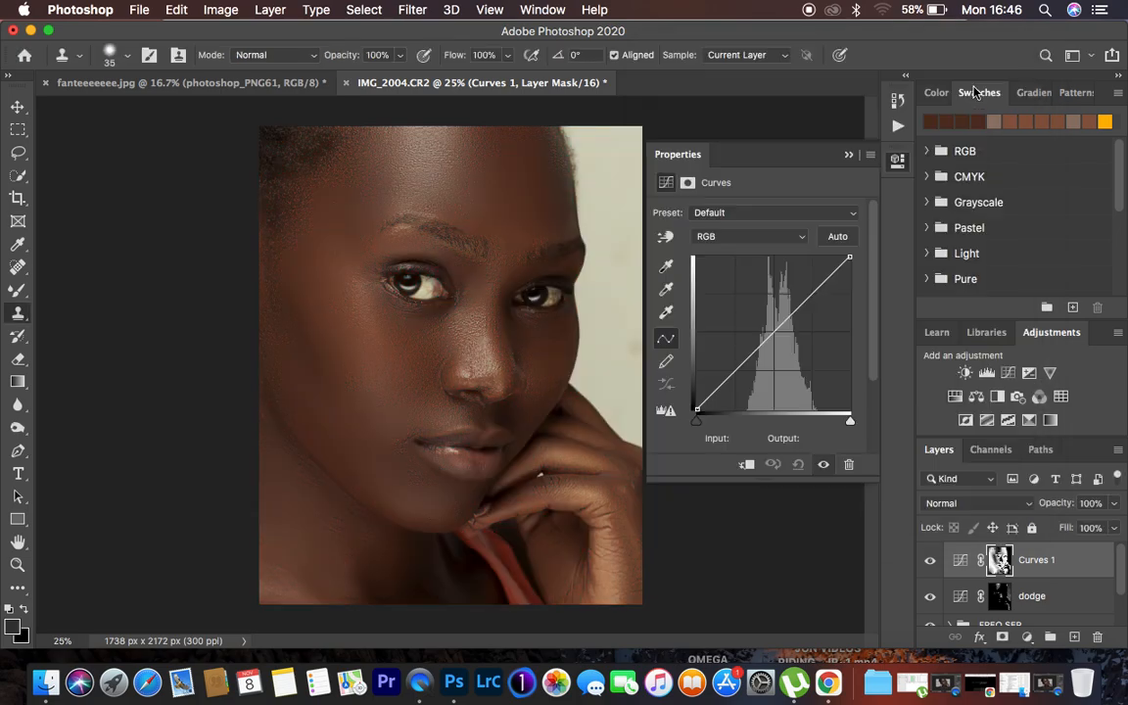
Step: Lower the new Curves layer's midpoint to input 128, output 120, and rename the layer as burn
{"action": "left_click_drag", "start_coordinate": [772, 333], "coordinate": [774, 339]}
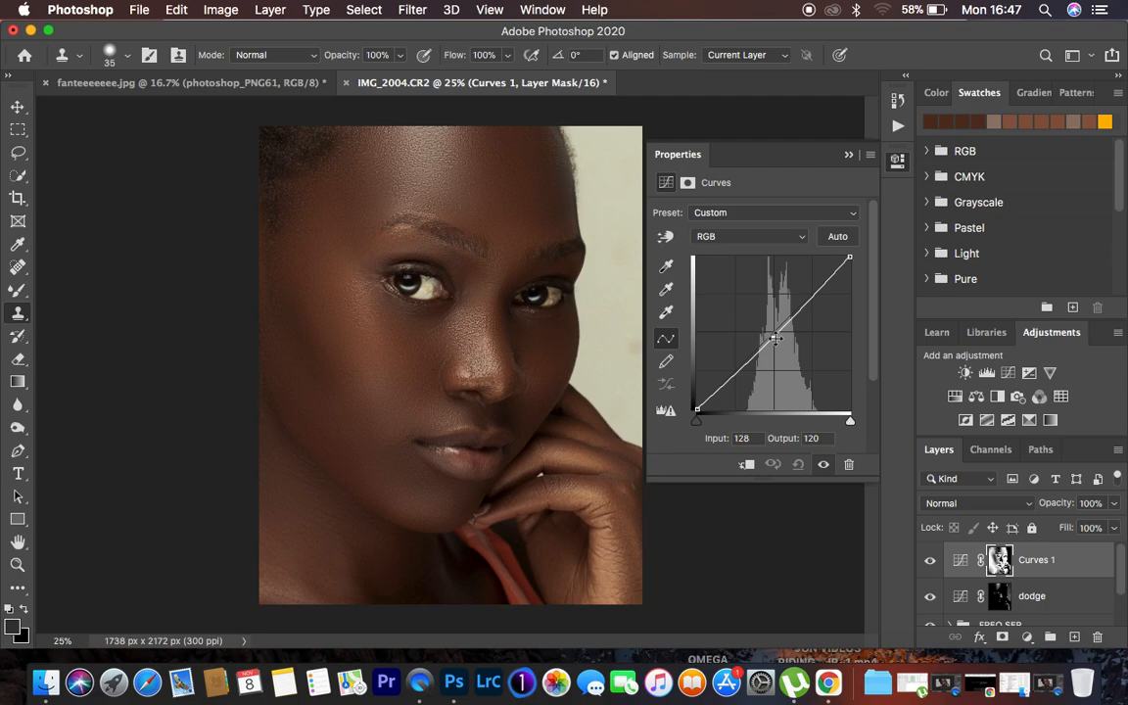
{"action": "left_click", "coordinate": [848, 153]}
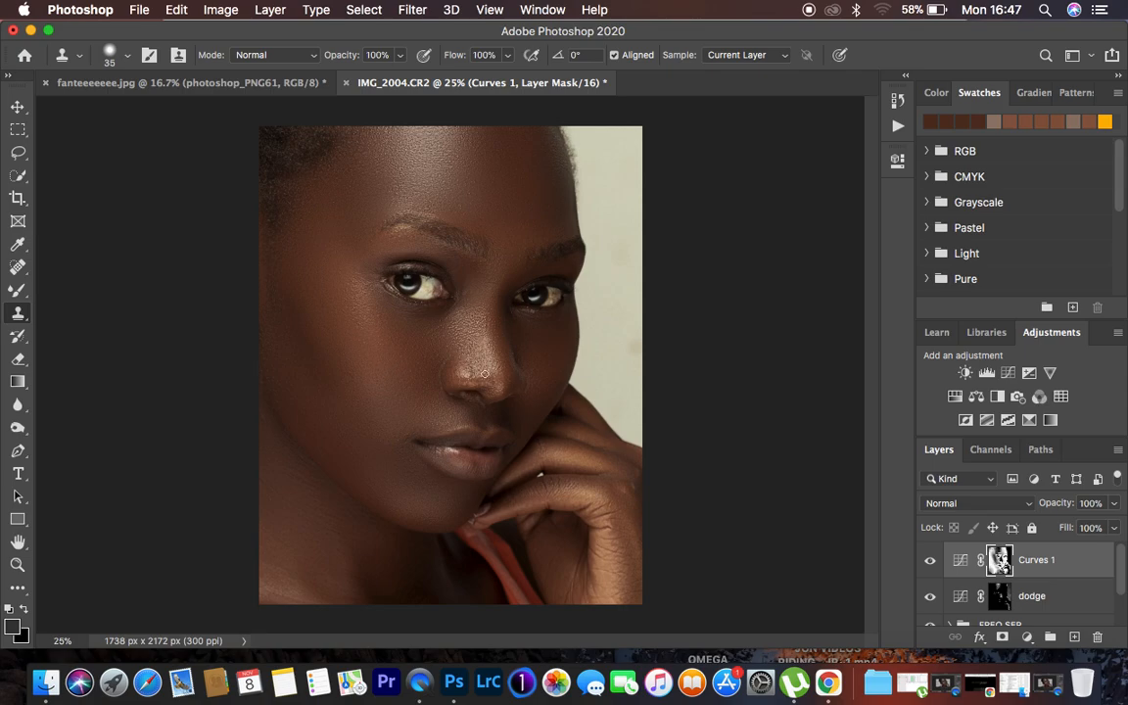
{"action": "double_click", "coordinate": [1036, 559]}
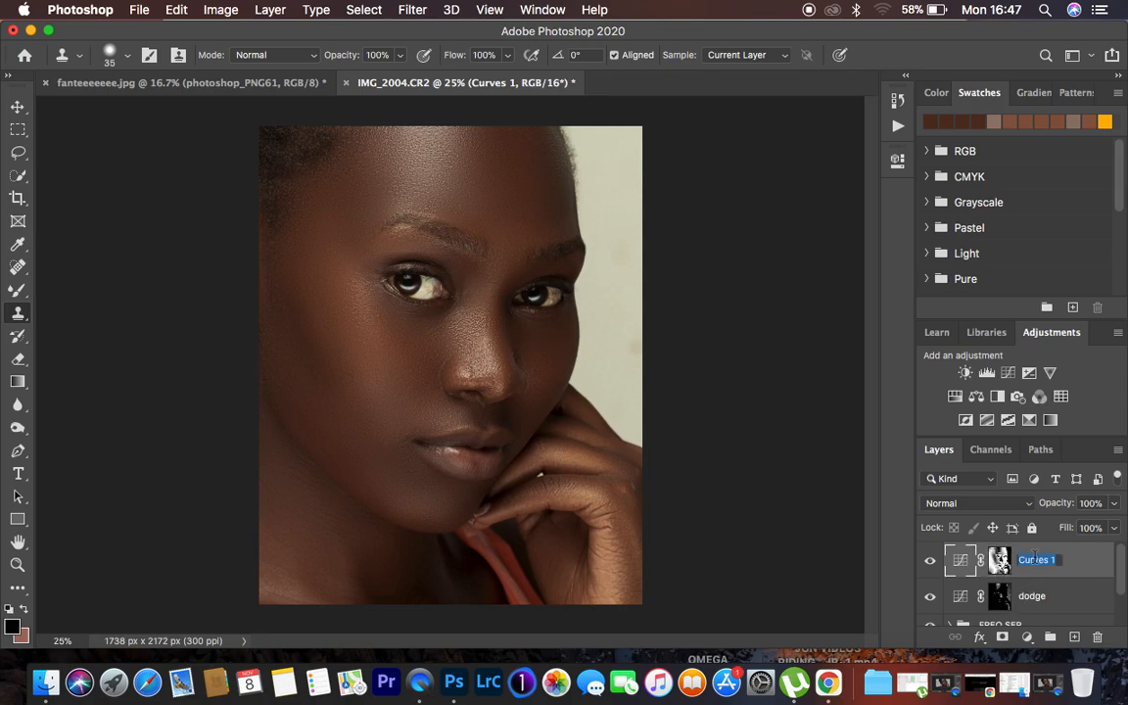
{"action": "type", "text": "d"}
{"action": "key", "text": "Return"}
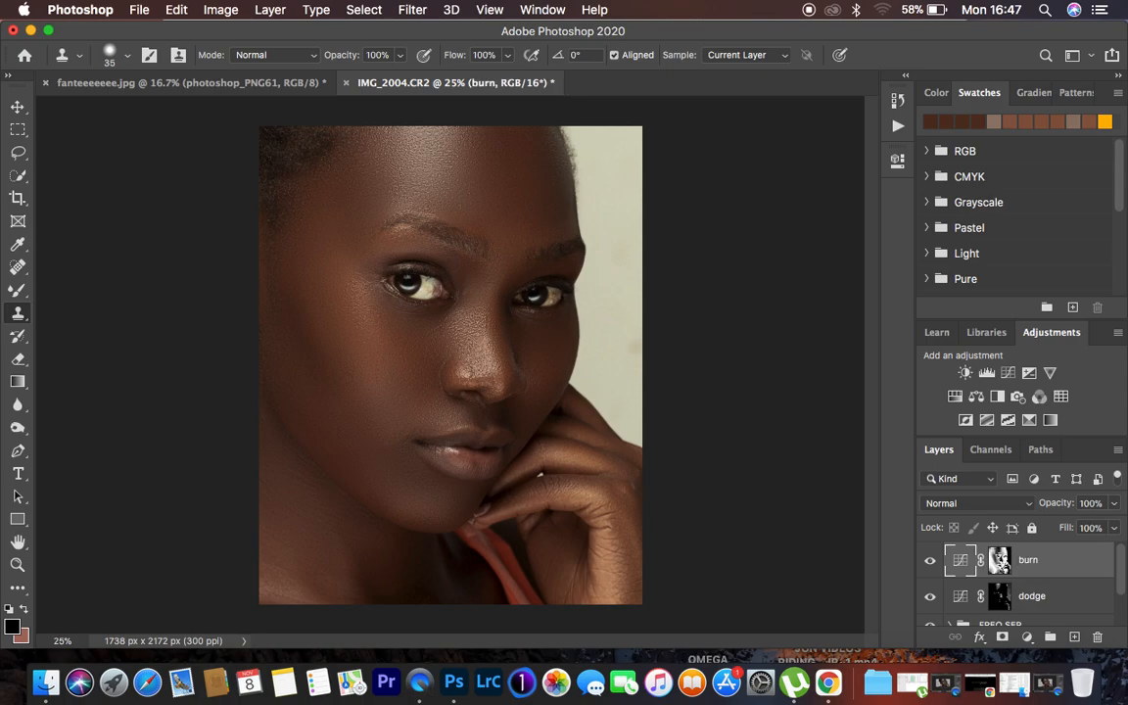
Step: Group the burn and dodge layers and name the group "dodge and burn"
{"action": "left_click", "coordinate": [1062, 599], "text": "shift"}
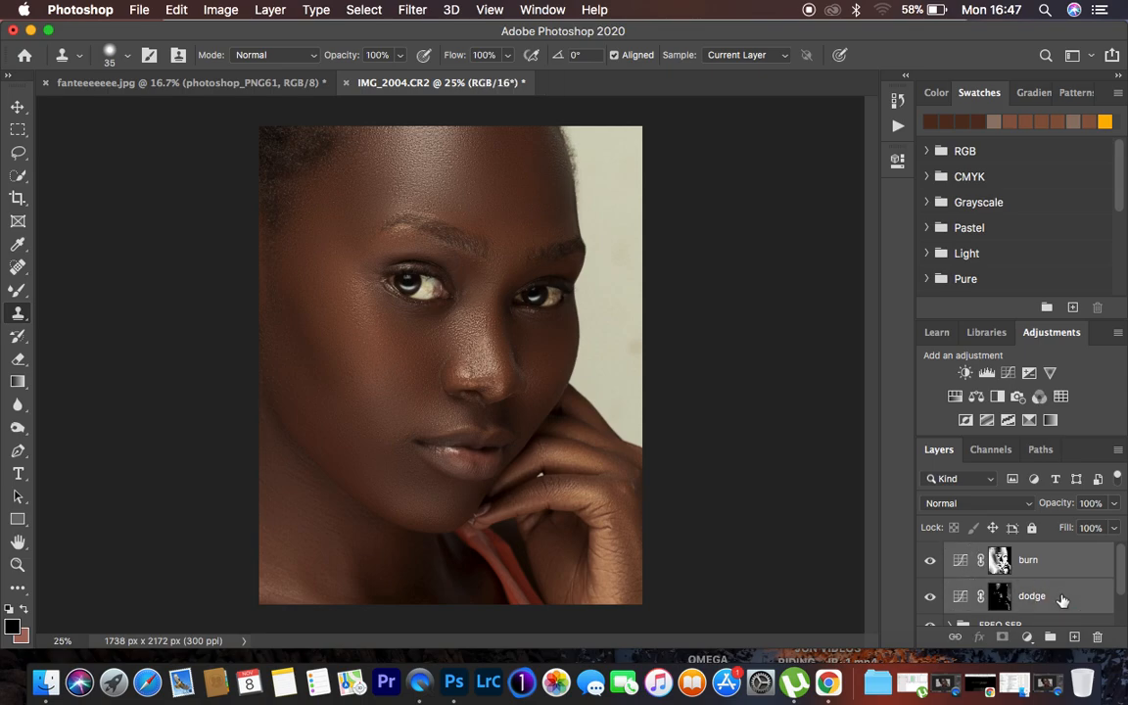
{"action": "key", "text": "super+g"}
{"action": "double_click", "coordinate": [995, 552]}
{"action": "type", "text": "dod"}
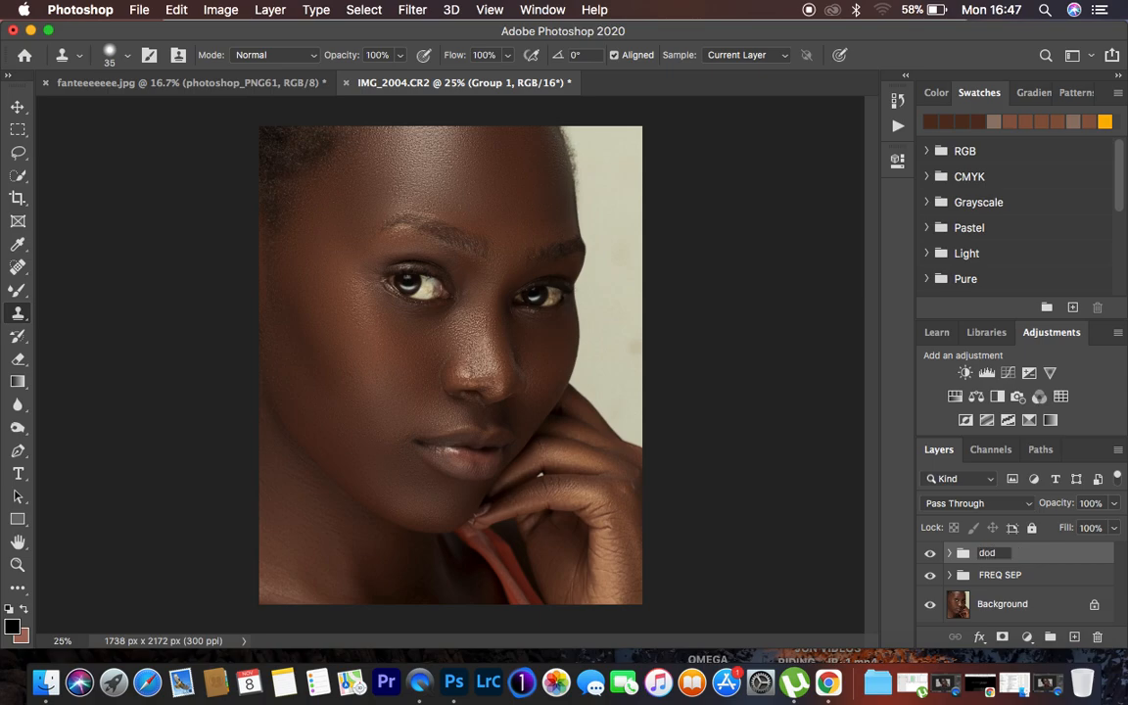
{"action": "type", "text": "ge andb"}
{"action": "key", "text": "BackSpace"}
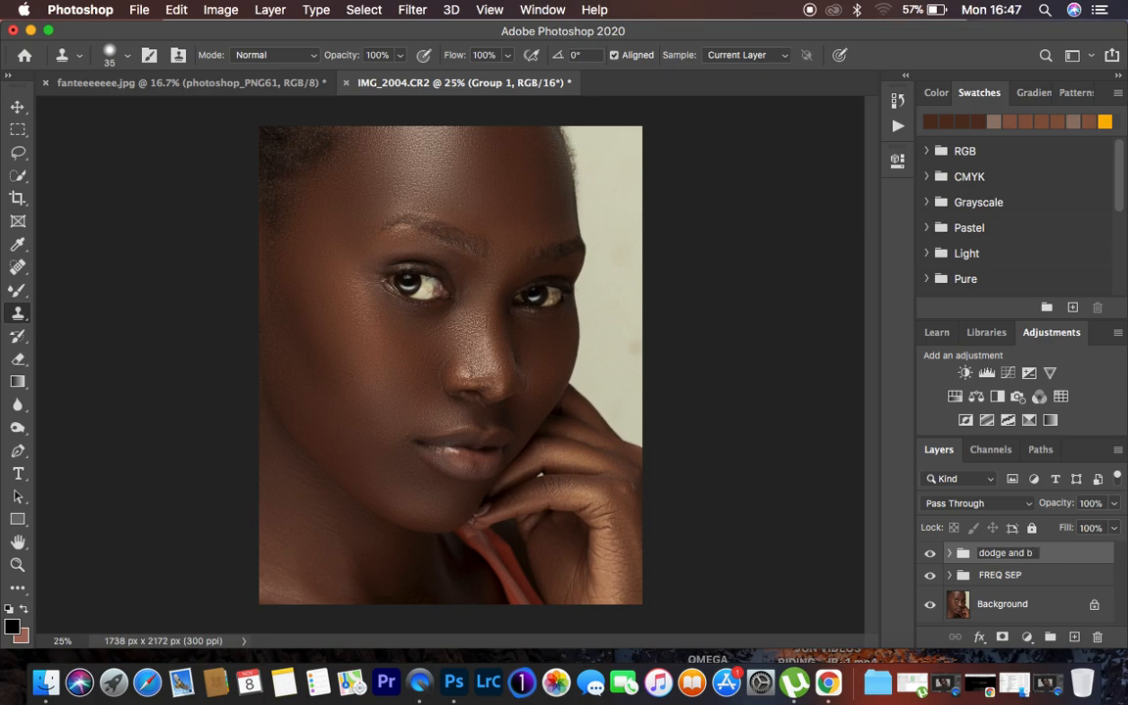
{"action": "type", "text": "burn"}
{"action": "key", "text": "Return"}
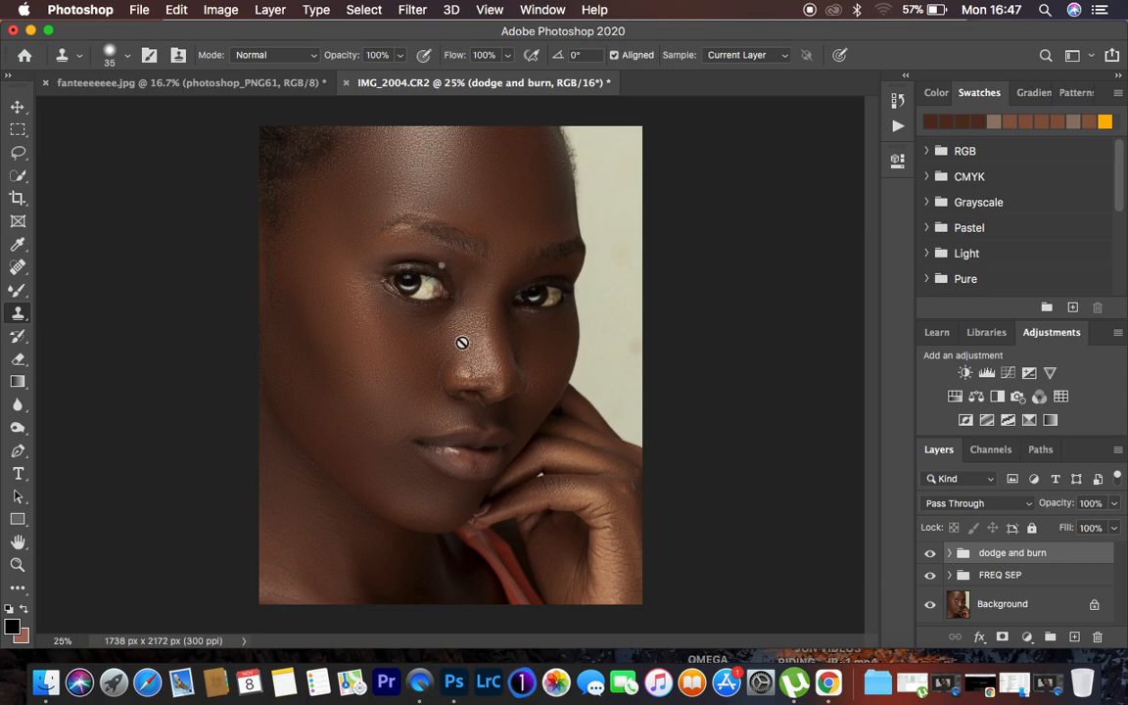
Step: Change the blend mode of both the burn and dodge layers in the "dodge and burn" group to Luminosity
{"action": "left_click", "coordinate": [949, 554]}
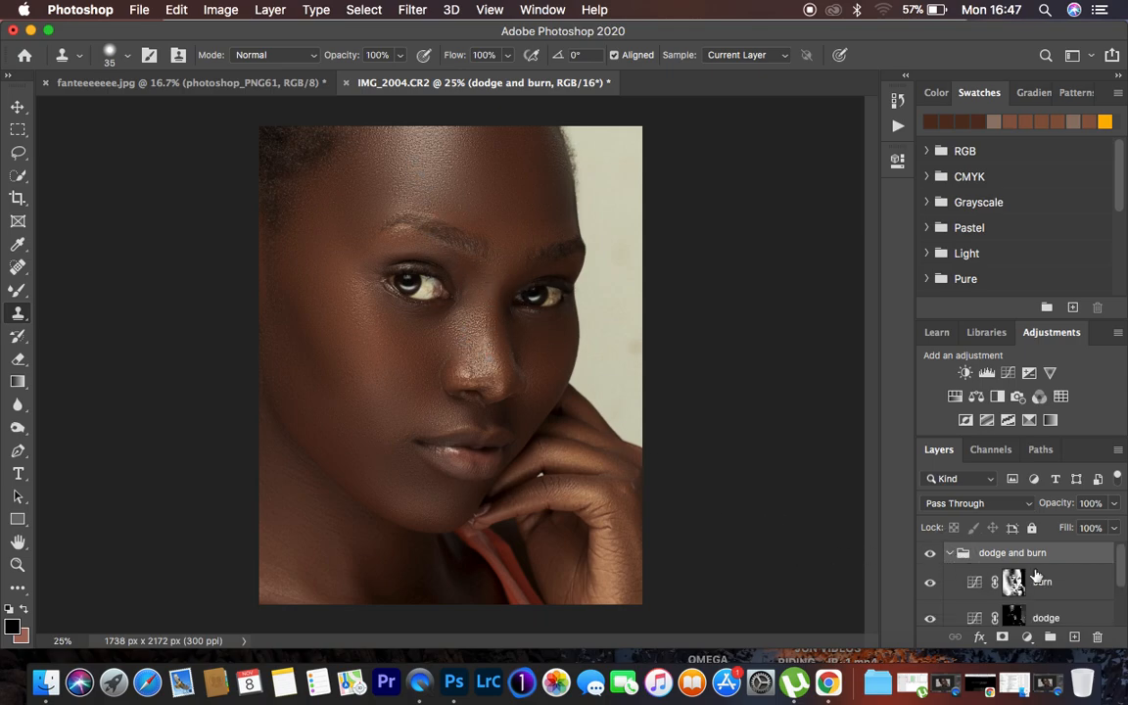
{"action": "left_click", "coordinate": [1055, 587]}
{"action": "left_click", "coordinate": [970, 503]}
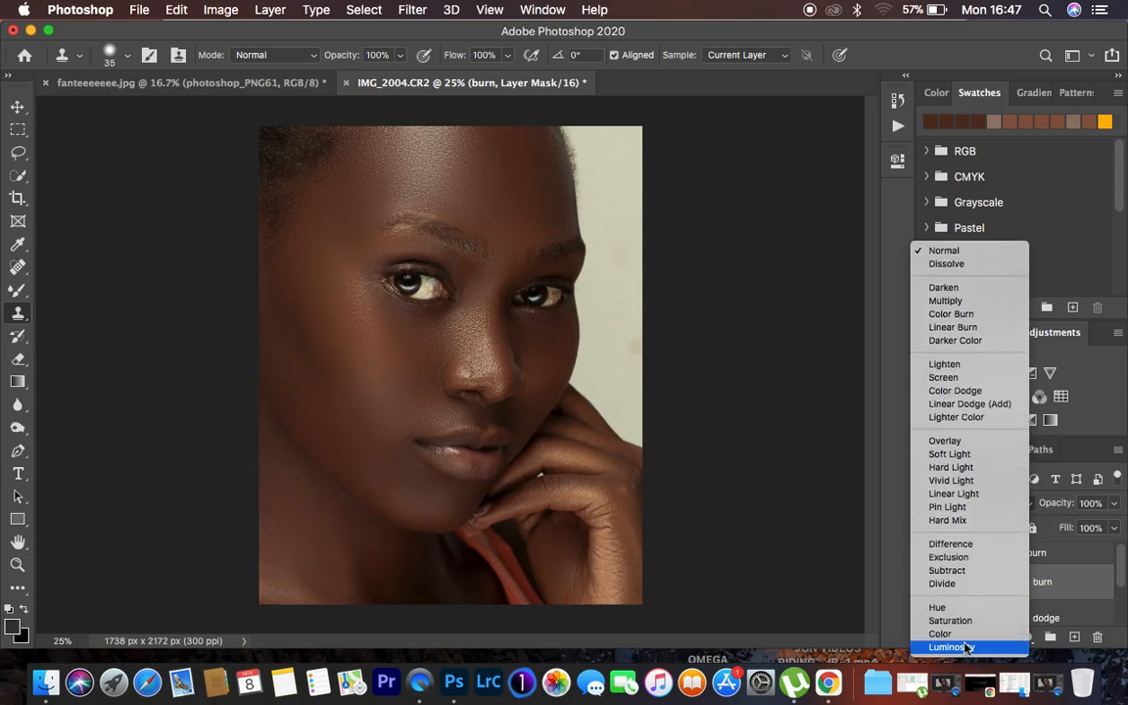
{"action": "left_click", "coordinate": [971, 644]}
{"action": "left_click", "coordinate": [1008, 615]}
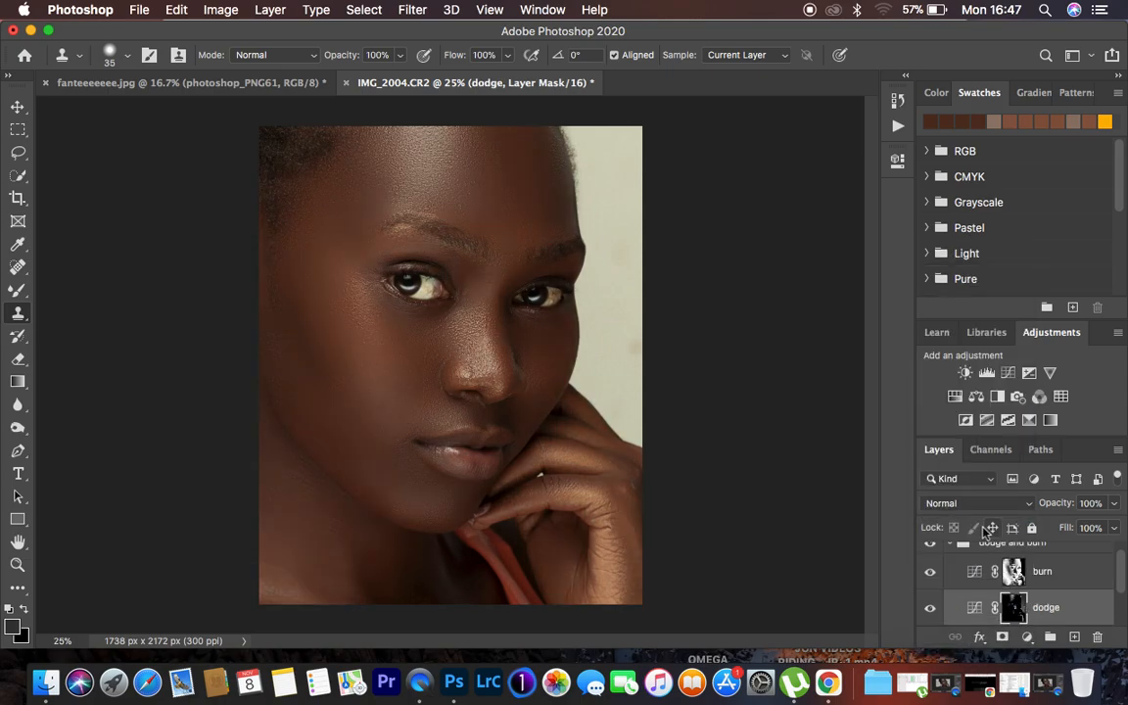
{"action": "left_click", "coordinate": [969, 503]}
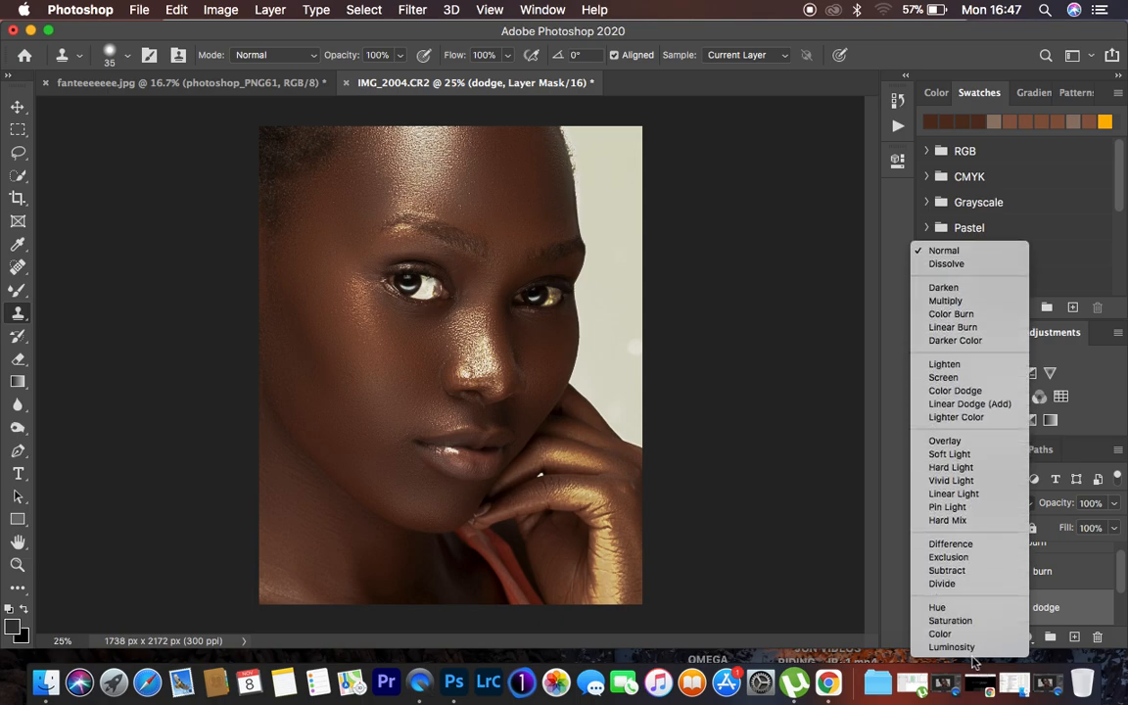
{"action": "left_click", "coordinate": [971, 644]}
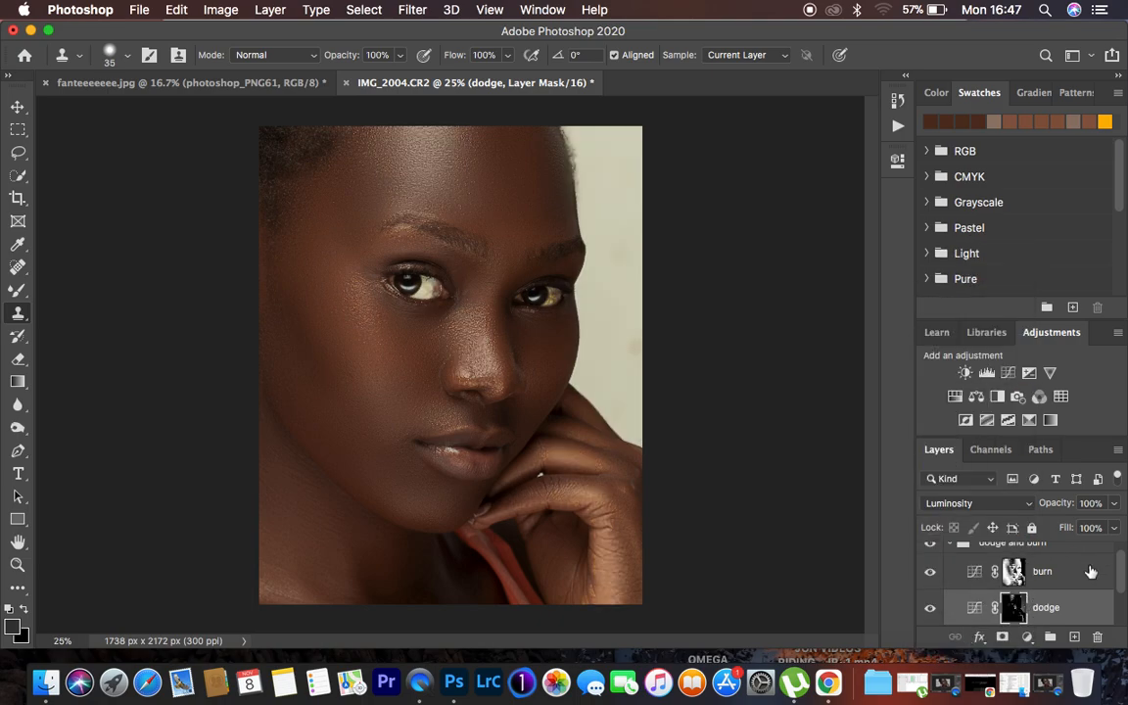
Step: Reduce the opacity of the burn layer to soften its darkening effect
{"action": "scroll", "coordinate": [1090, 571], "scroll_direction": "up", "scroll_amount": 1}
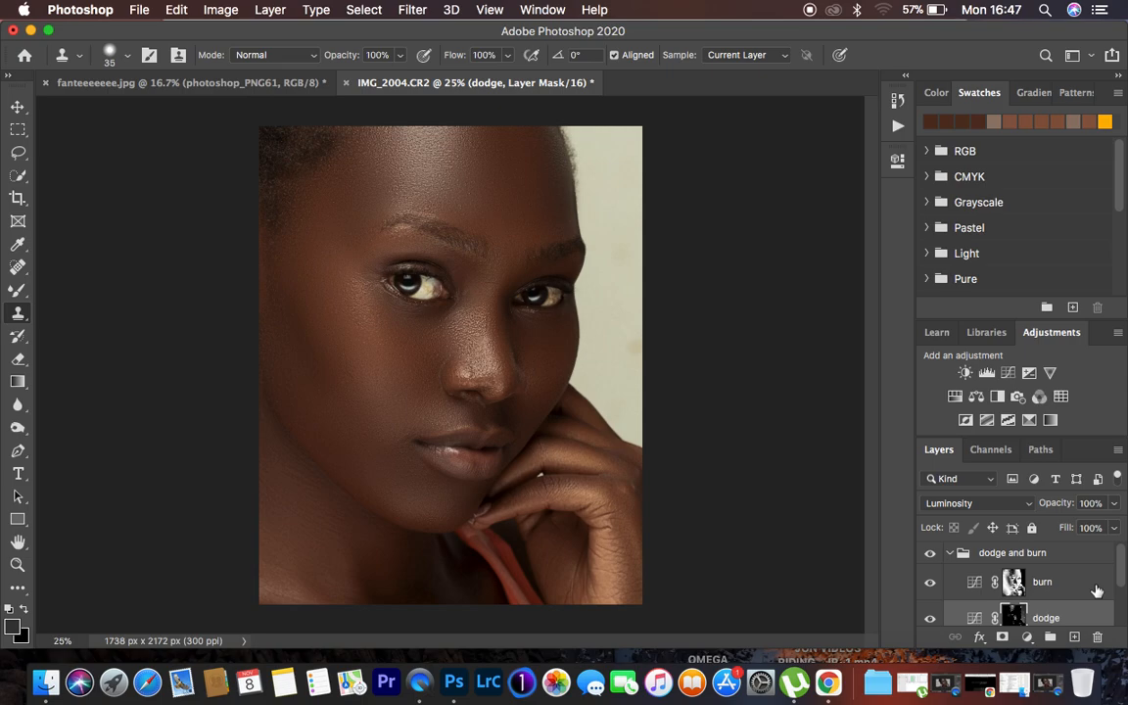
{"action": "left_click", "coordinate": [1011, 581]}
{"action": "left_click", "coordinate": [1114, 502]}
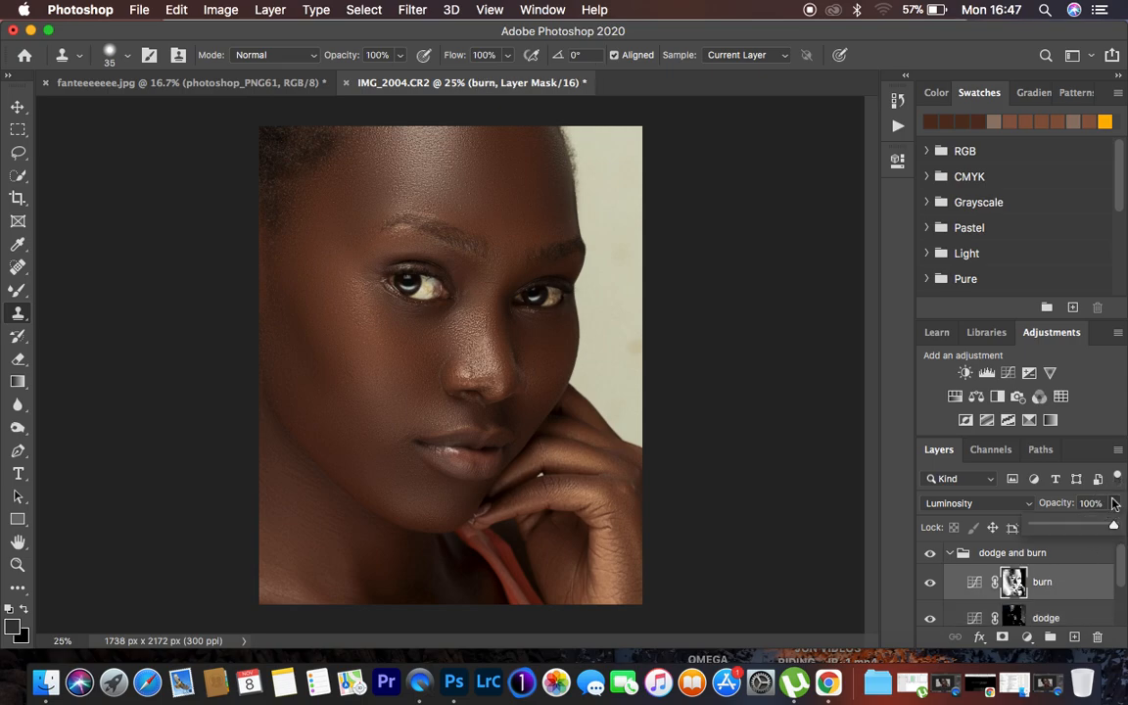
{"action": "left_click_drag", "start_coordinate": [1113, 526], "coordinate": [1090, 525]}
{"action": "left_click", "coordinate": [933, 589]}
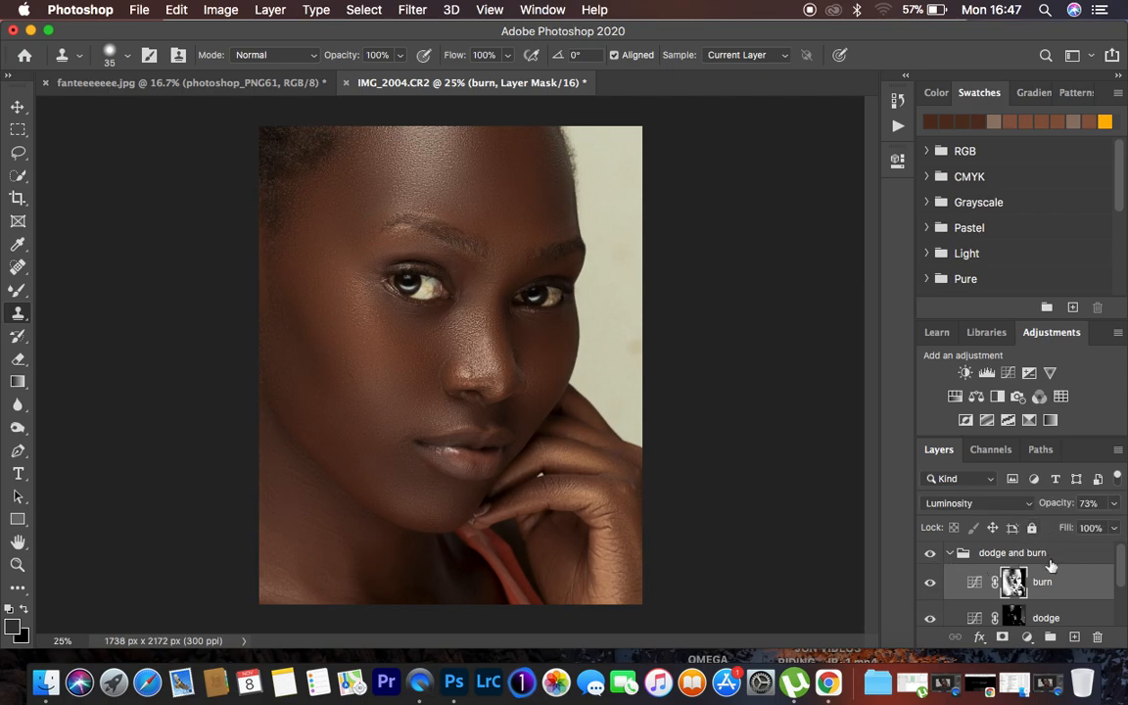
{"action": "left_click", "coordinate": [1114, 502]}
{"action": "left_click", "coordinate": [1102, 527]}
Step: Collapse the "dodge and burn" group and toggle its visibility to compare the portrait before and after
{"action": "left_click", "coordinate": [952, 555]}
{"action": "left_click", "coordinate": [952, 555]}
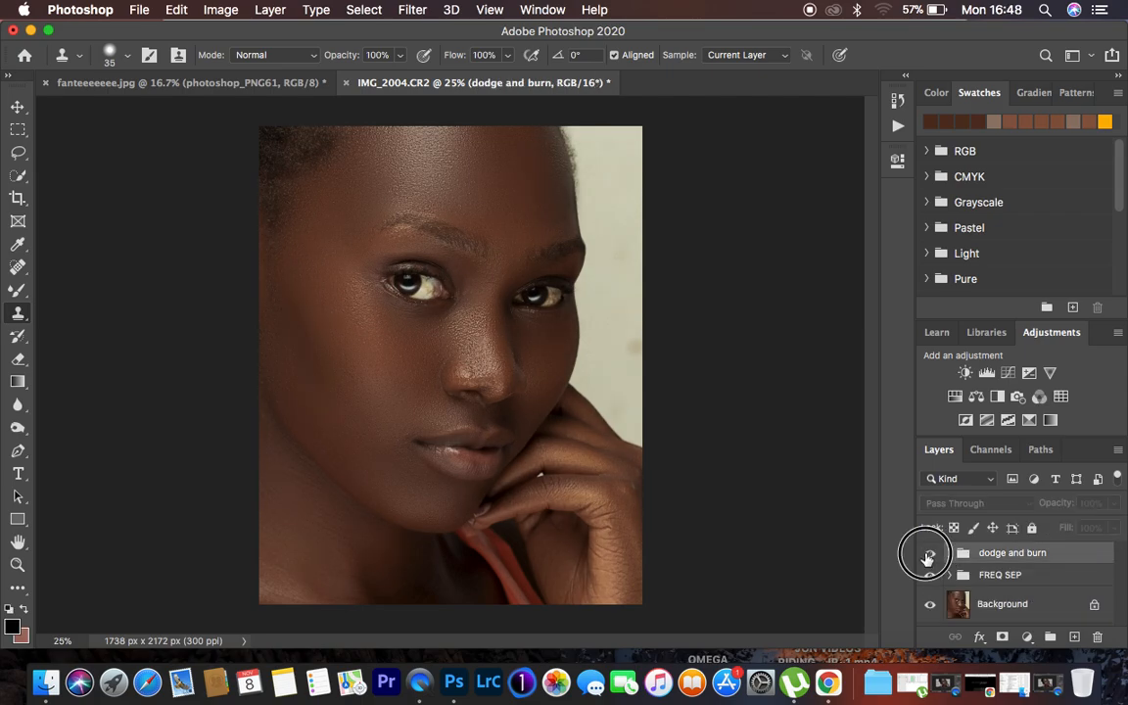
{"action": "left_click", "coordinate": [928, 555]}
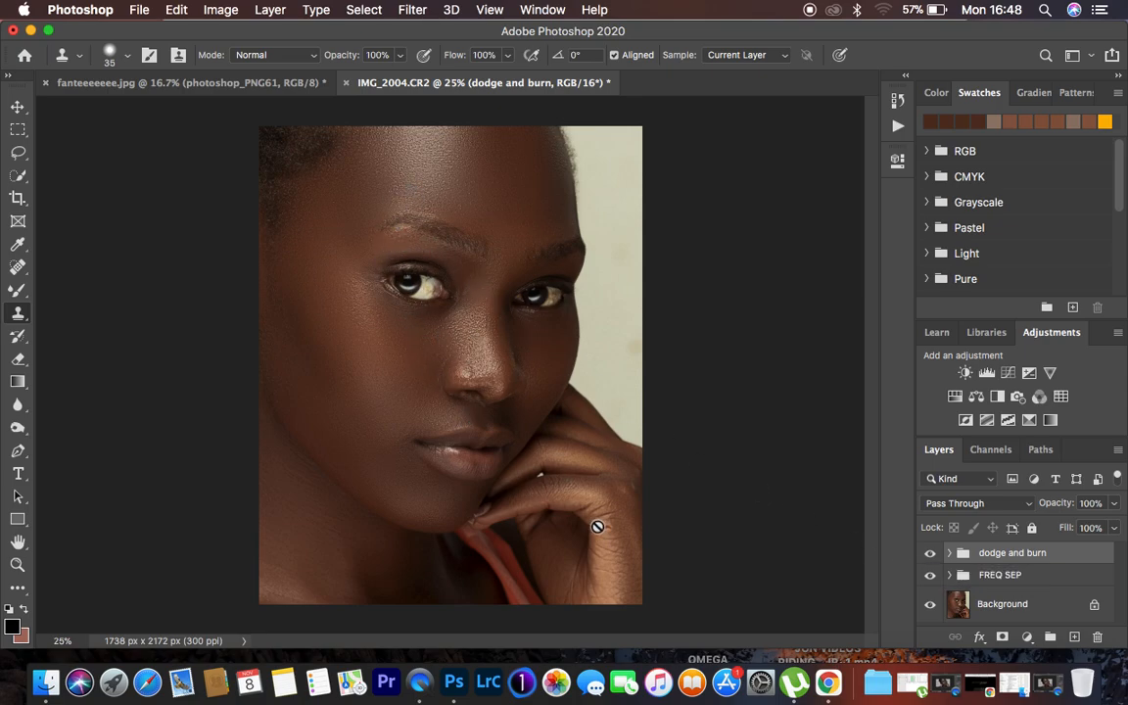
Step: Add a Black & White adjustment layer above the "dodge and burn" group, set it to Multiply, and lower its opacity
{"action": "left_click", "coordinate": [1026, 637]}
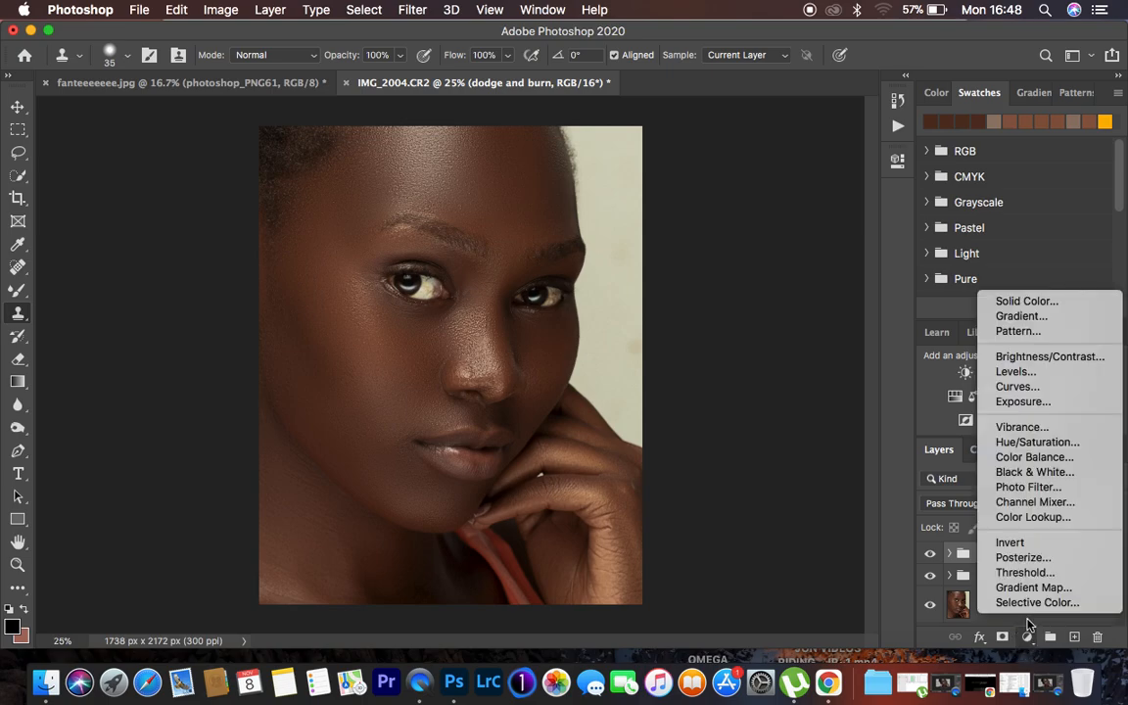
{"action": "left_click", "coordinate": [1019, 472]}
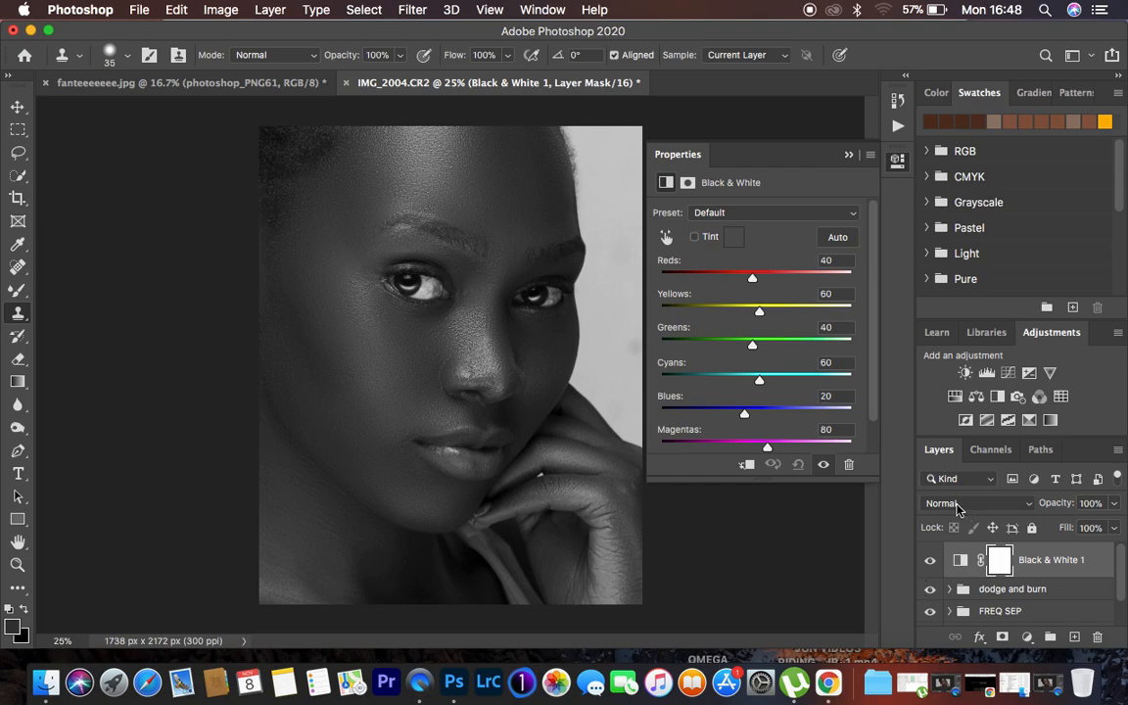
{"action": "left_click", "coordinate": [957, 504]}
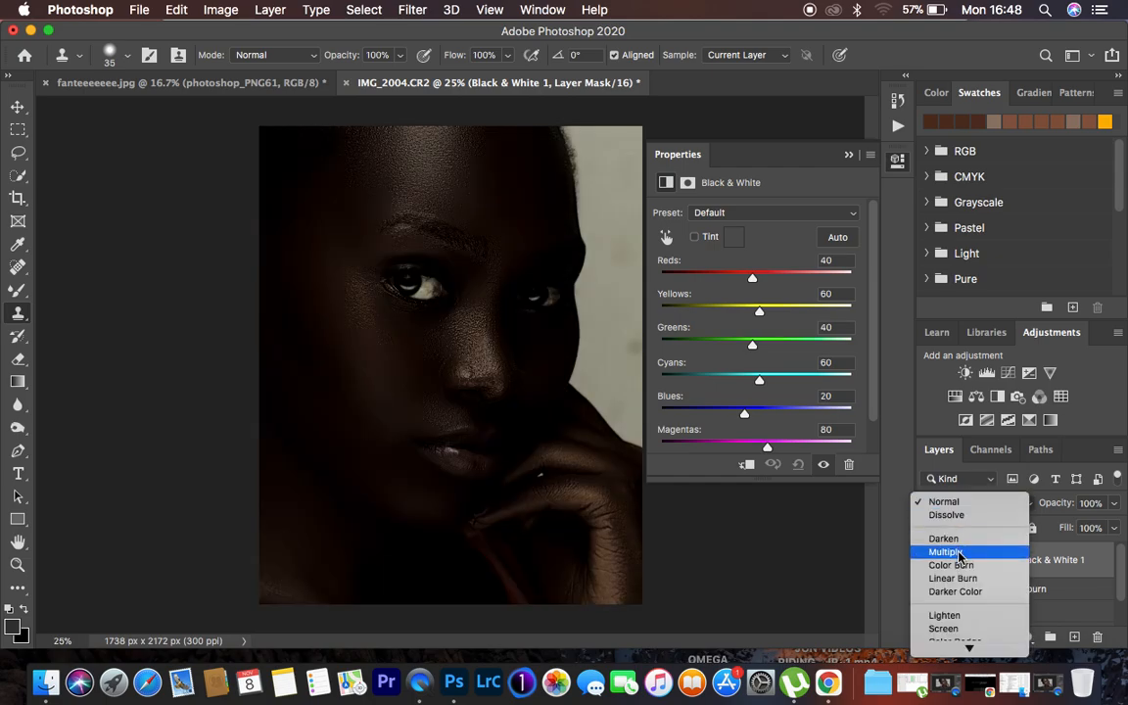
{"action": "left_click", "coordinate": [959, 554]}
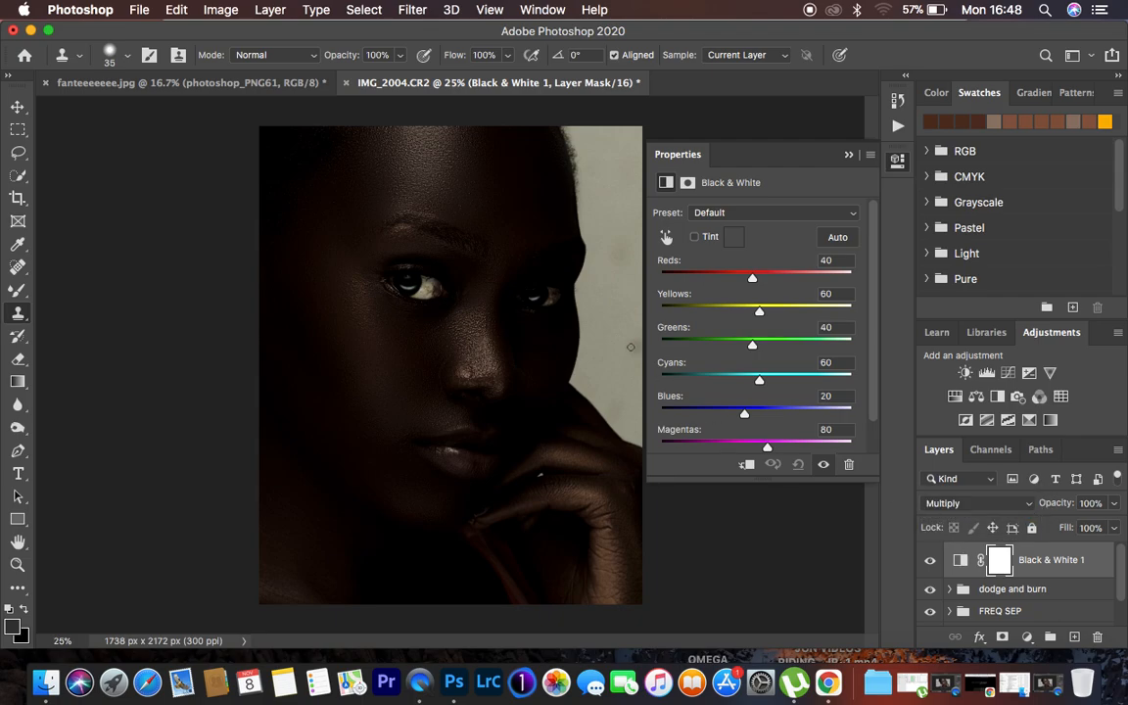
{"action": "left_click", "coordinate": [1113, 503]}
{"action": "left_click_drag", "start_coordinate": [1085, 529], "coordinate": [1044, 529]}
Step: Add a second Black & White adjustment layer in Normal mode and set its opacity to 20%
{"action": "left_click", "coordinate": [1025, 636]}
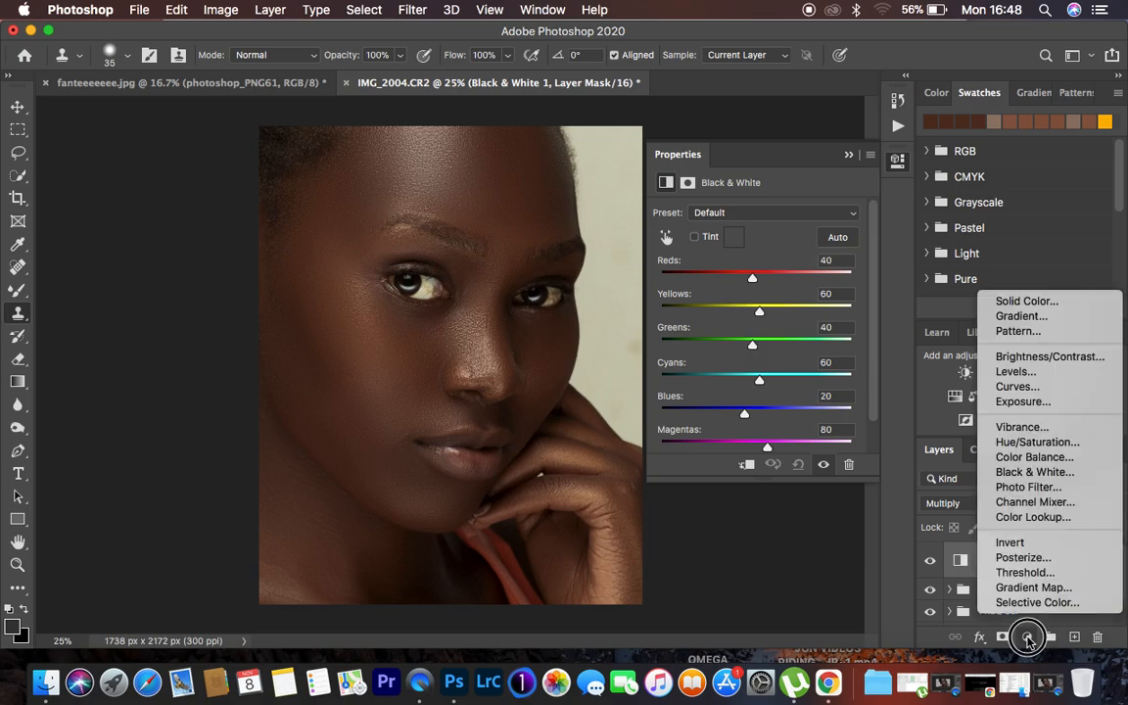
{"action": "left_click", "coordinate": [1033, 472]}
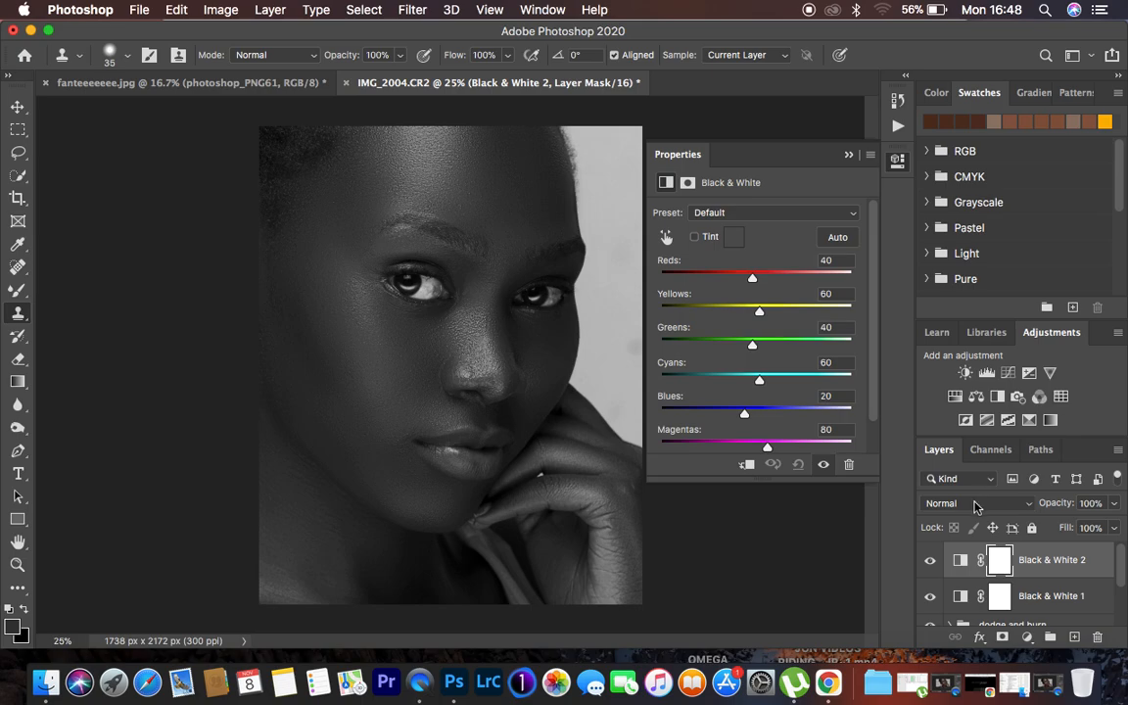
{"action": "left_click", "coordinate": [1112, 502]}
{"action": "left_click_drag", "start_coordinate": [1065, 529], "coordinate": [1044, 527]}
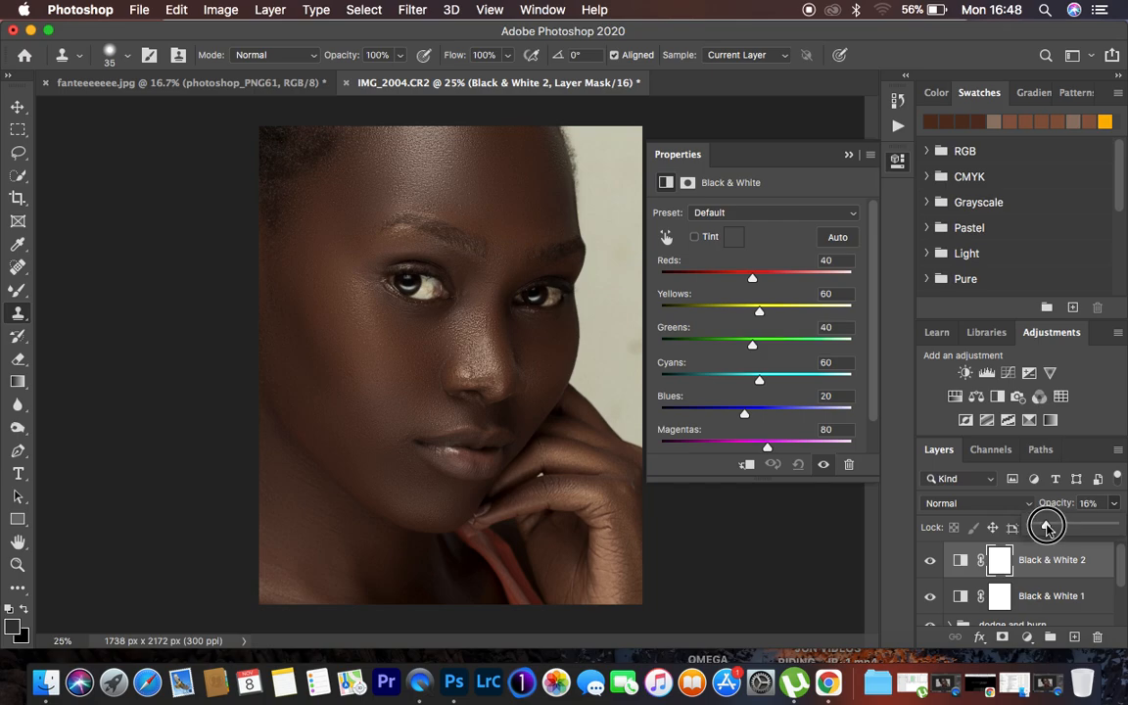
{"action": "left_click_drag", "start_coordinate": [1045, 527], "coordinate": [1049, 527]}
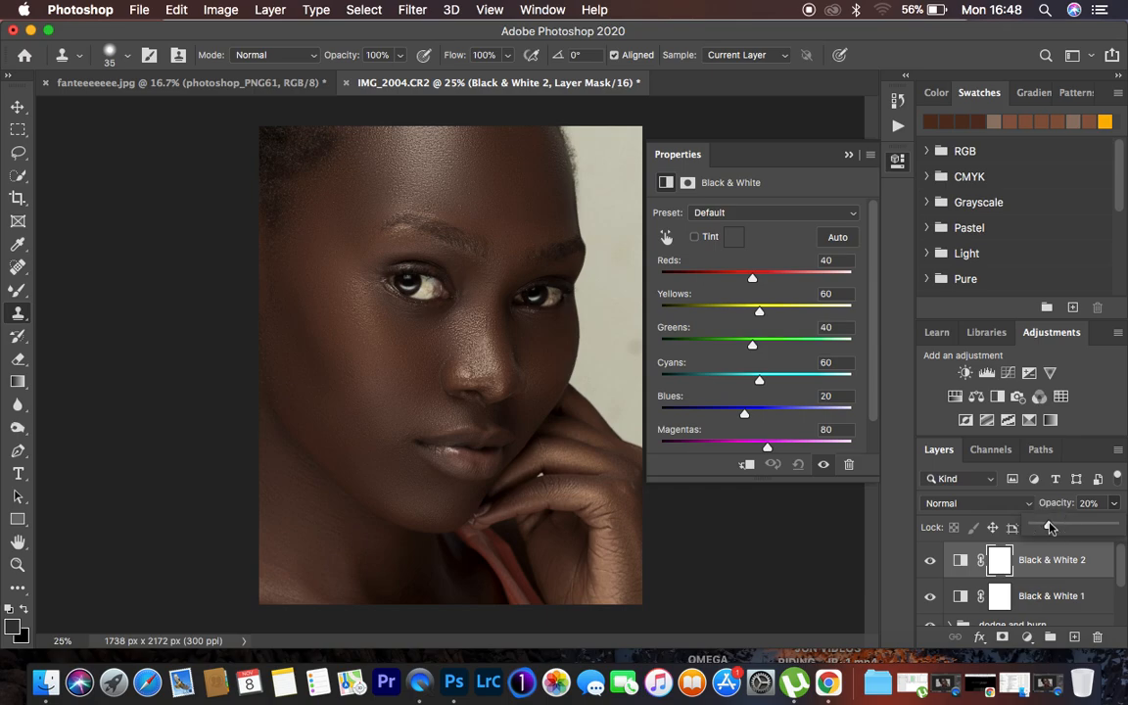
{"action": "left_click", "coordinate": [848, 155]}
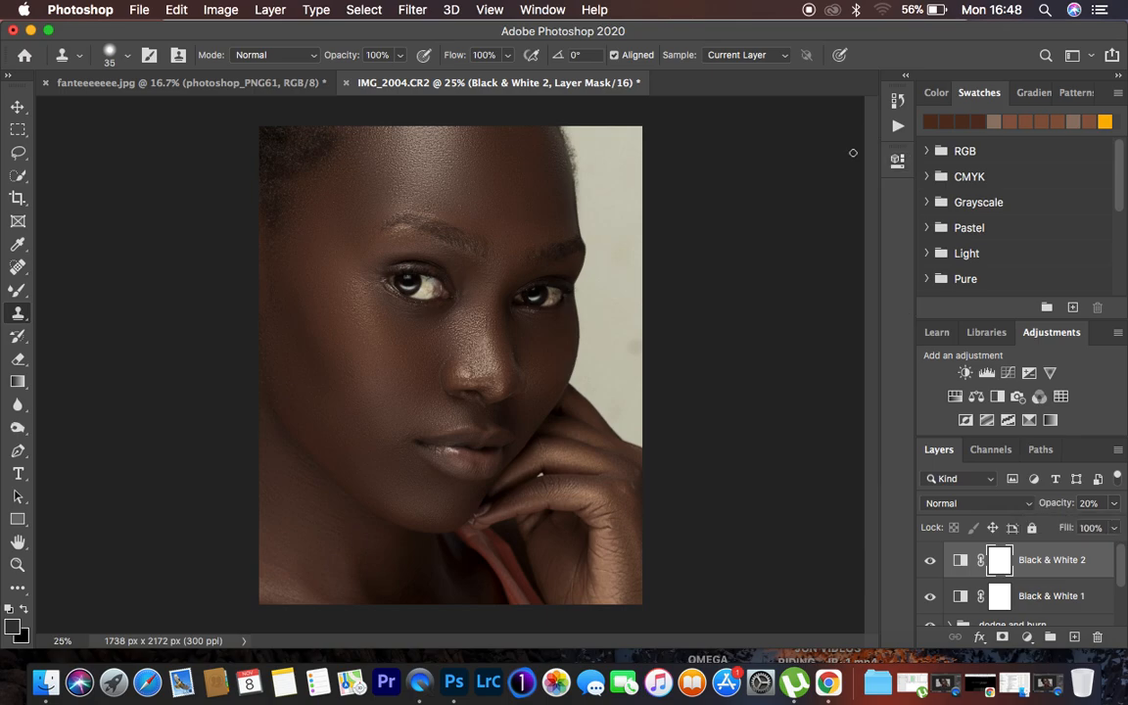
Step: Add a Brightness/Contrast adjustment layer on top and set Contrast to 5
{"action": "left_click", "coordinate": [1027, 636]}
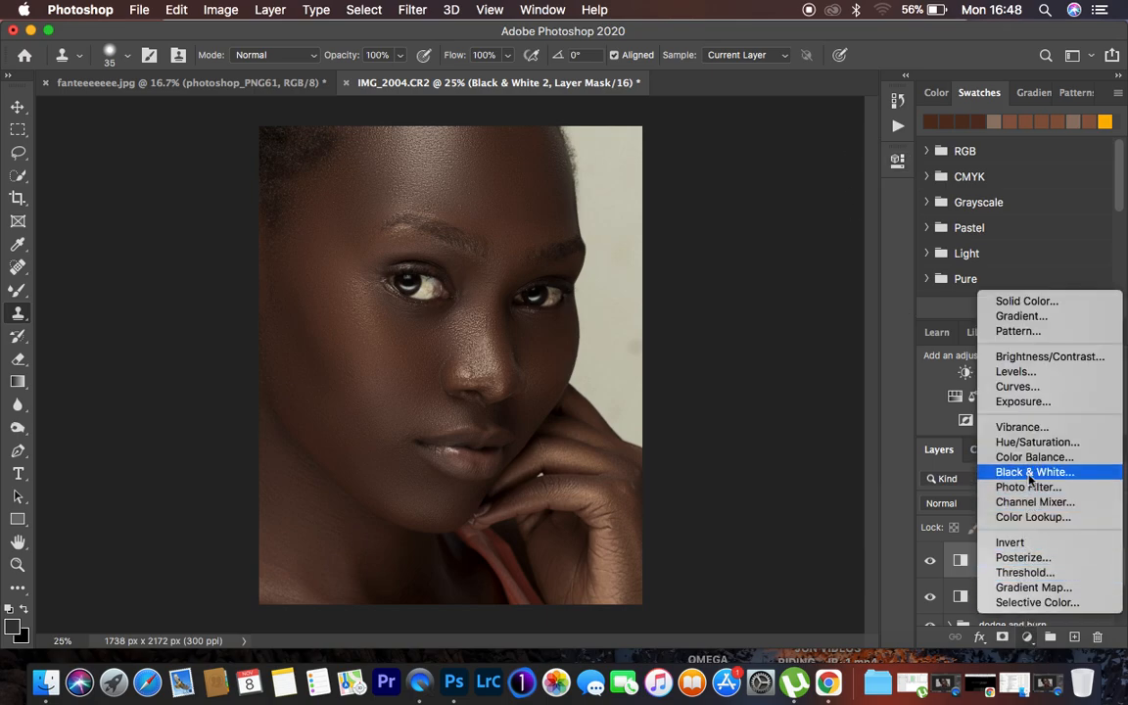
{"action": "left_click", "coordinate": [1039, 357]}
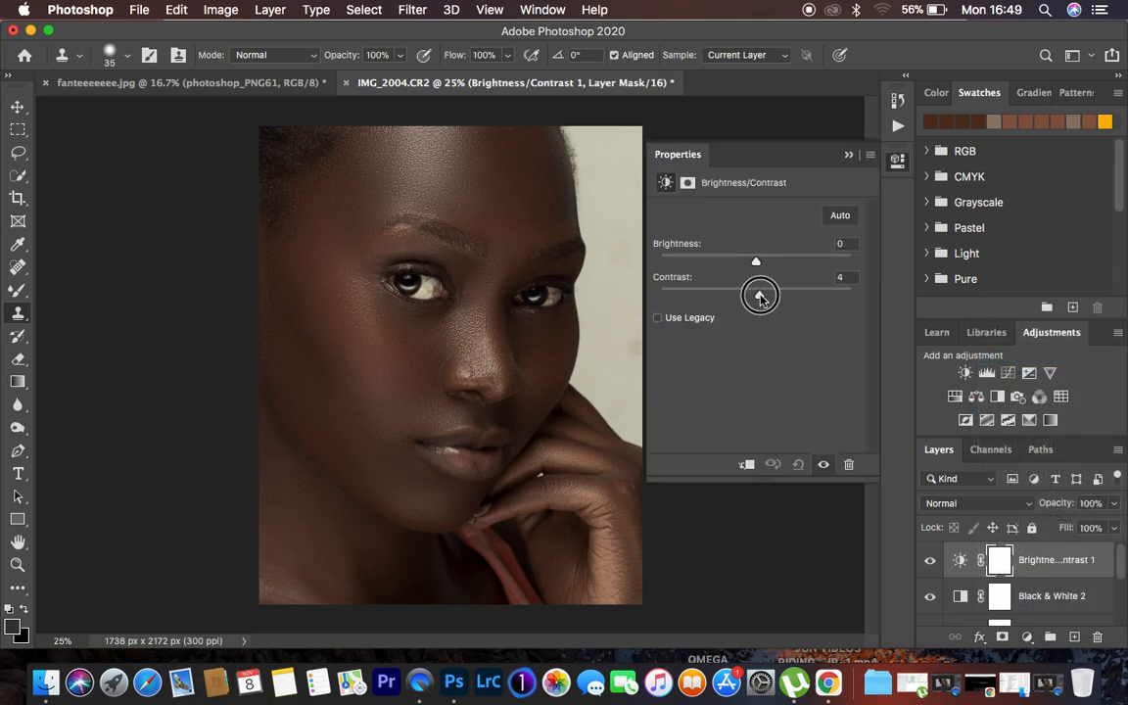
{"action": "left_click_drag", "start_coordinate": [760, 298], "coordinate": [762, 298]}
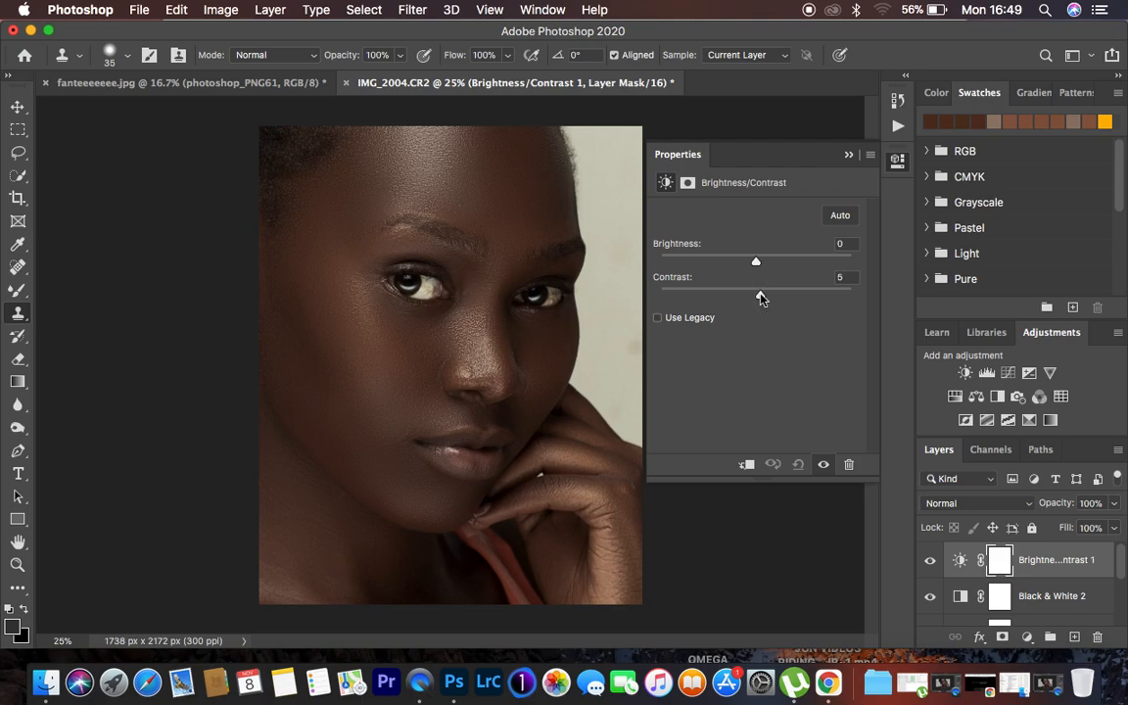
{"action": "left_click", "coordinate": [849, 157]}
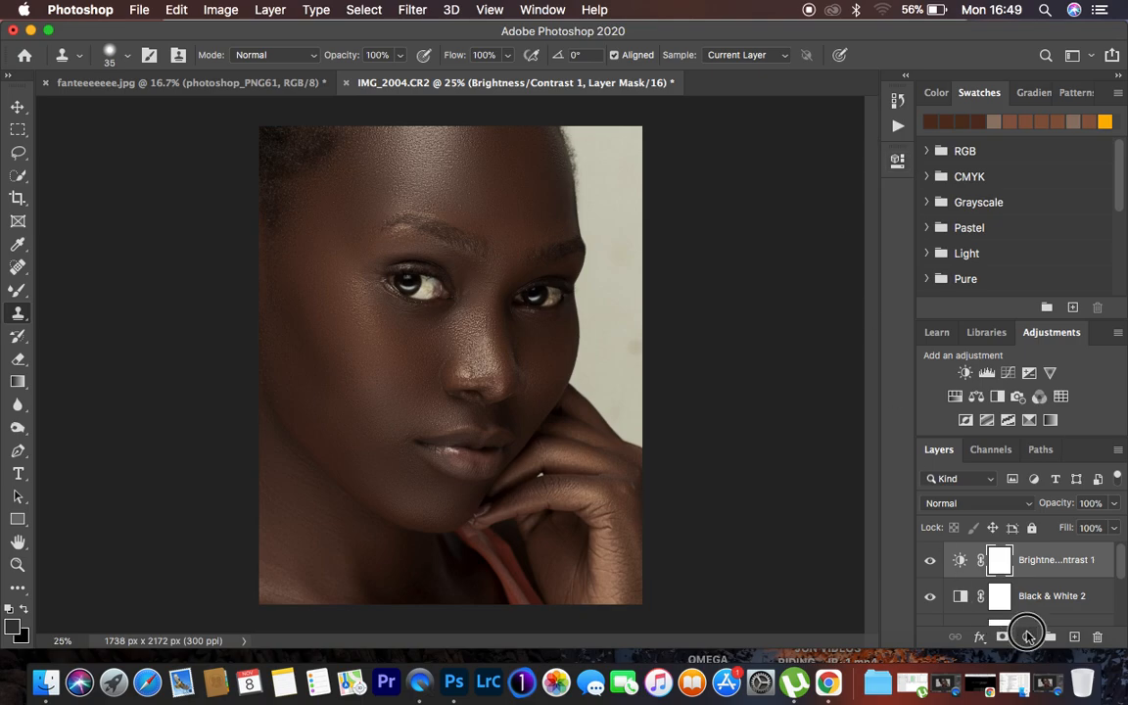
Step: Add a Selective Color adjustment layer and set the Blacks to Black +2% and Yellow -1%
{"action": "left_click", "coordinate": [1027, 636]}
{"action": "left_click", "coordinate": [1021, 601]}
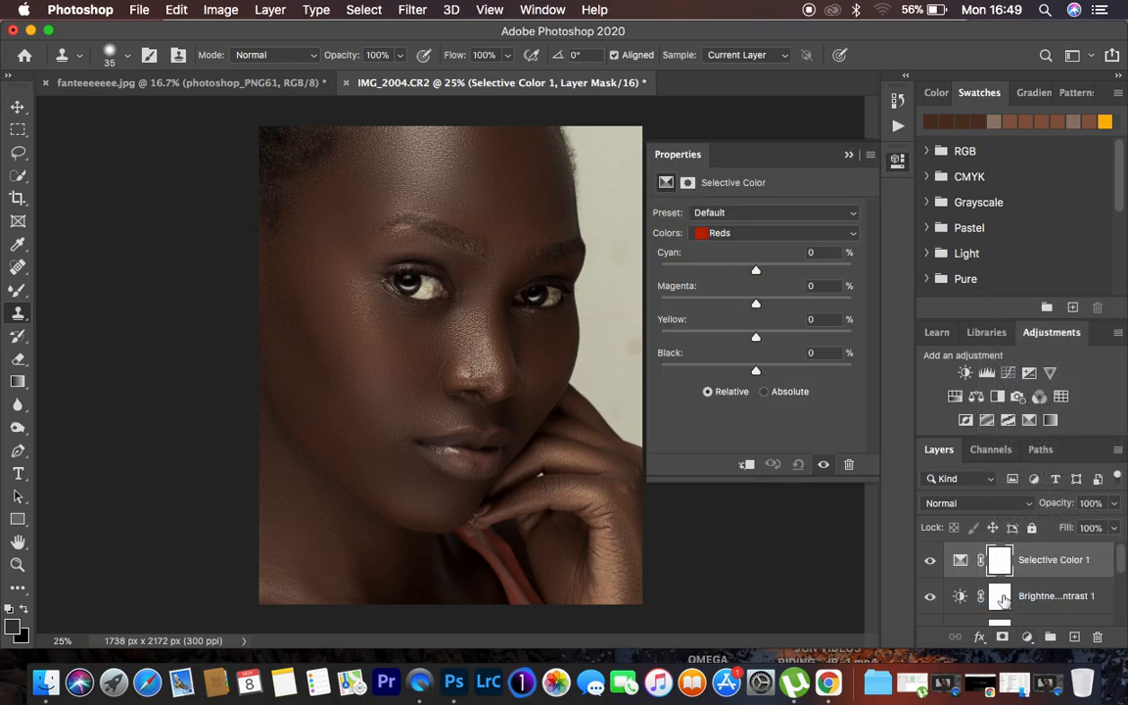
{"action": "left_click", "coordinate": [741, 234]}
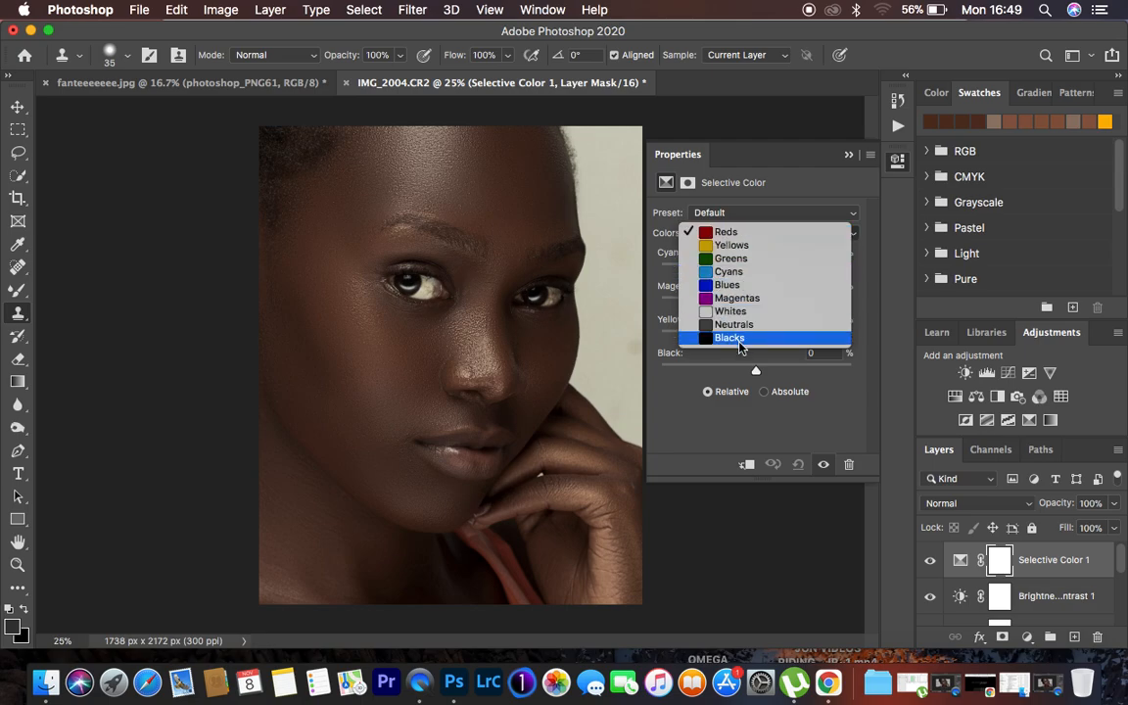
{"action": "left_click", "coordinate": [734, 336]}
{"action": "left_click_drag", "start_coordinate": [756, 373], "coordinate": [758, 373]}
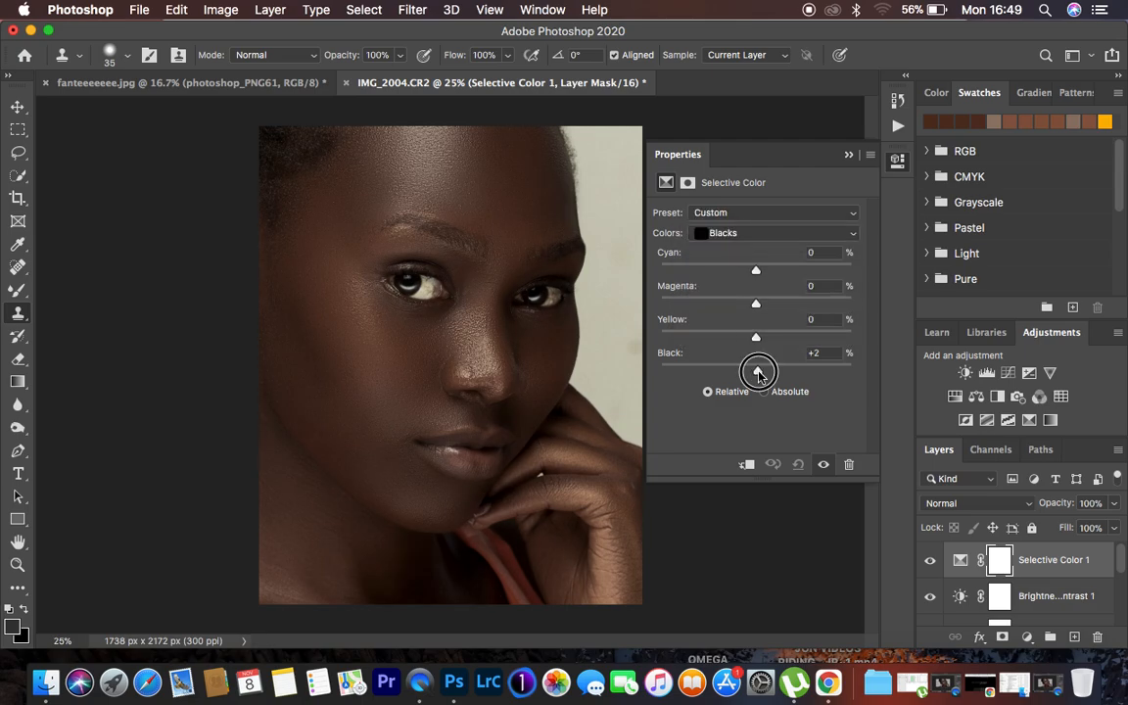
{"action": "left_click", "coordinate": [755, 337]}
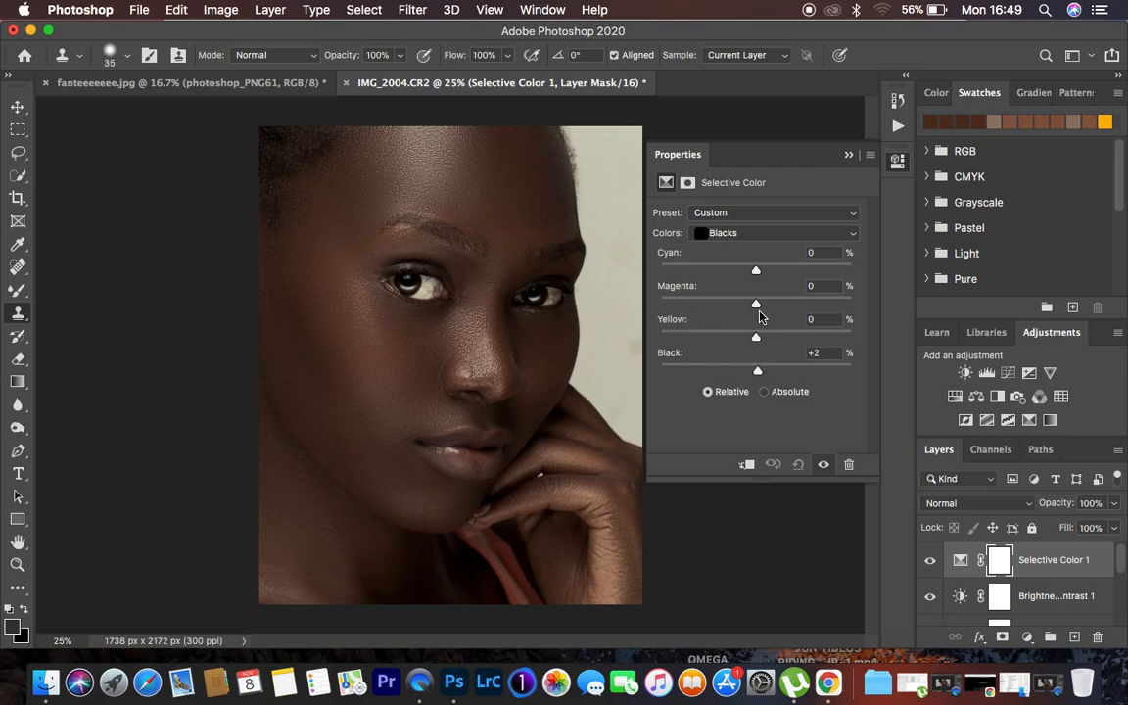
{"action": "left_click_drag", "start_coordinate": [755, 339], "coordinate": [753, 339]}
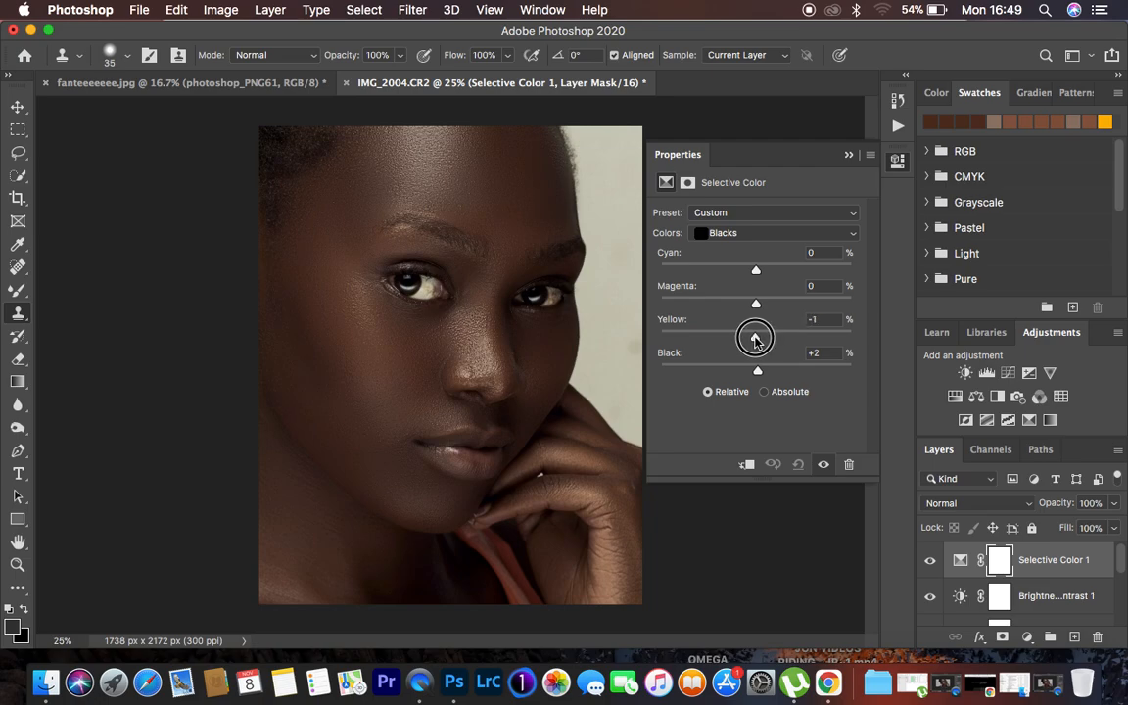
{"action": "left_click_drag", "start_coordinate": [755, 339], "coordinate": [756, 338]}
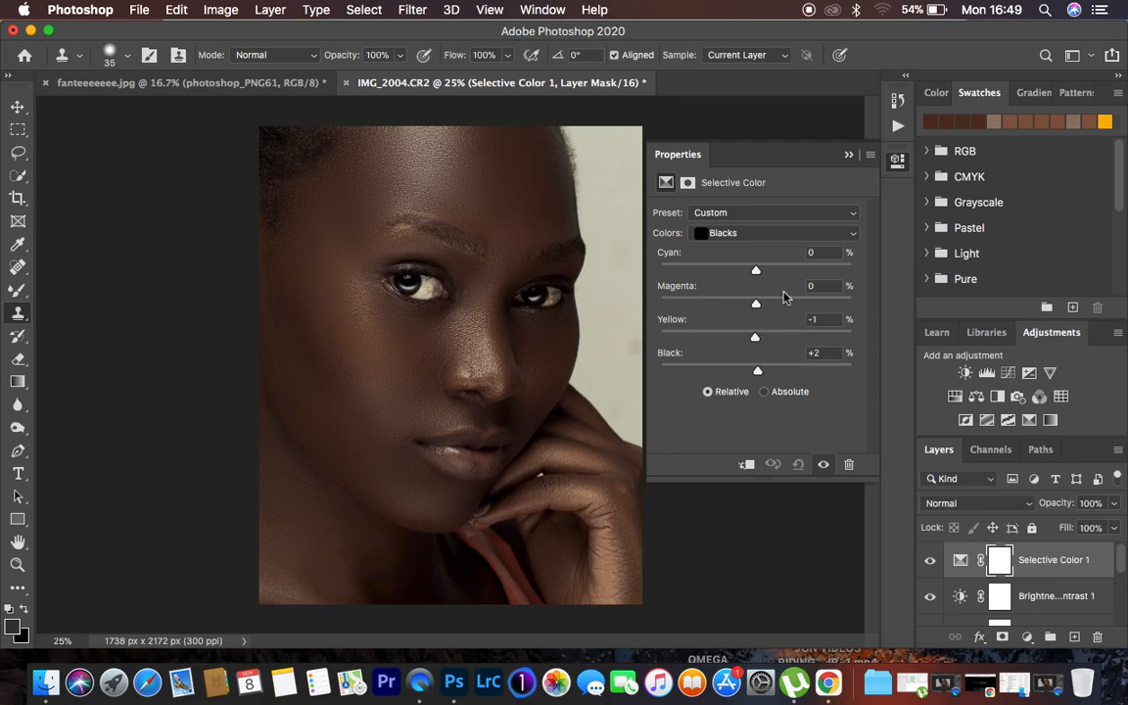
{"action": "left_click", "coordinate": [848, 154]}
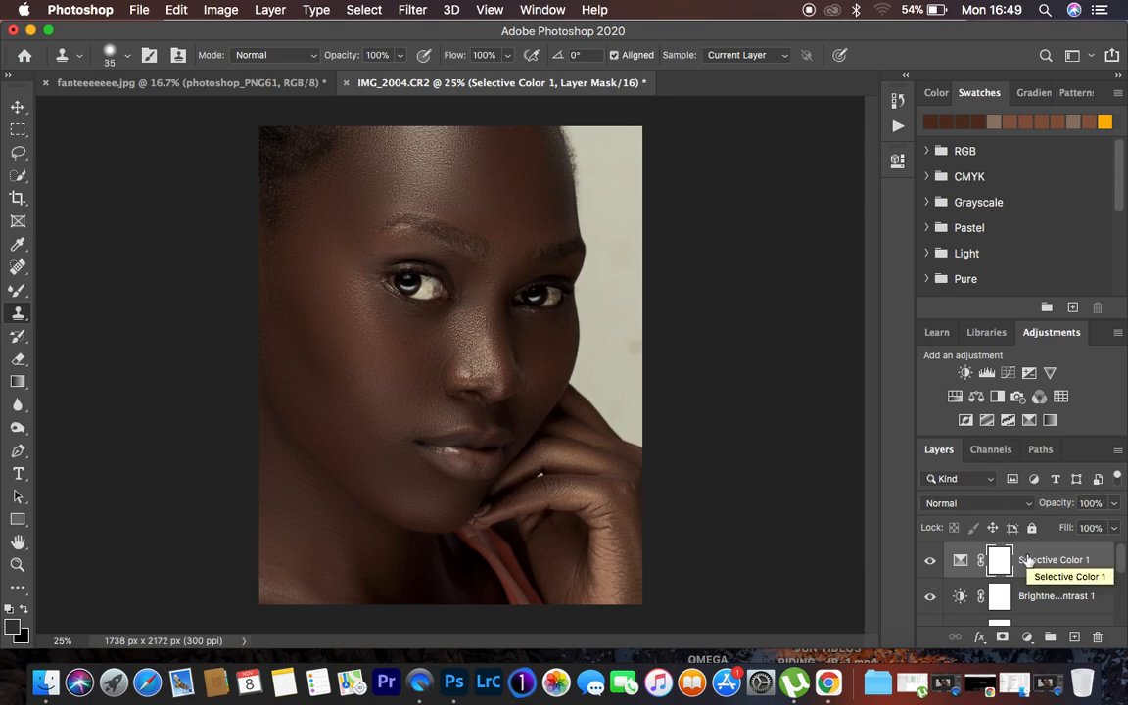
{"action": "key", "text": "super+minus"}
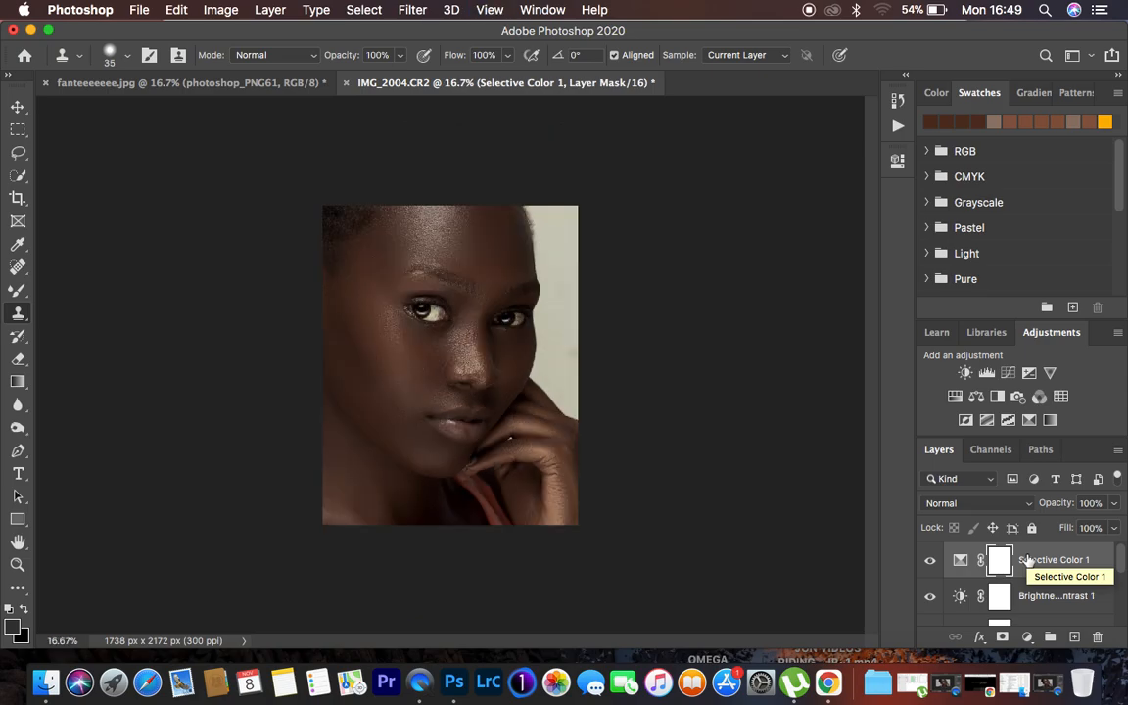
{"action": "key", "text": "super+minus"}
{"action": "key", "text": "super+equal"}
{"action": "key", "text": "super+equal"}
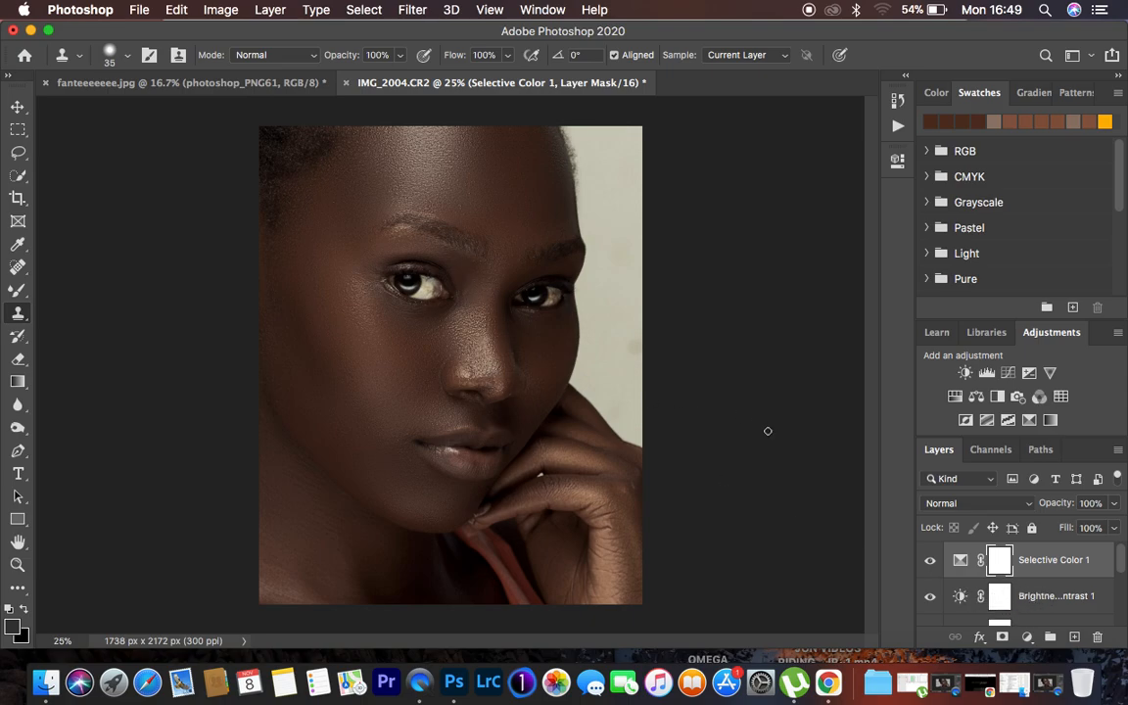
Step: Add a Photo Filter adjustment layer using Cooling Filter (82) with a density of 3%
{"action": "left_click", "coordinate": [1027, 637]}
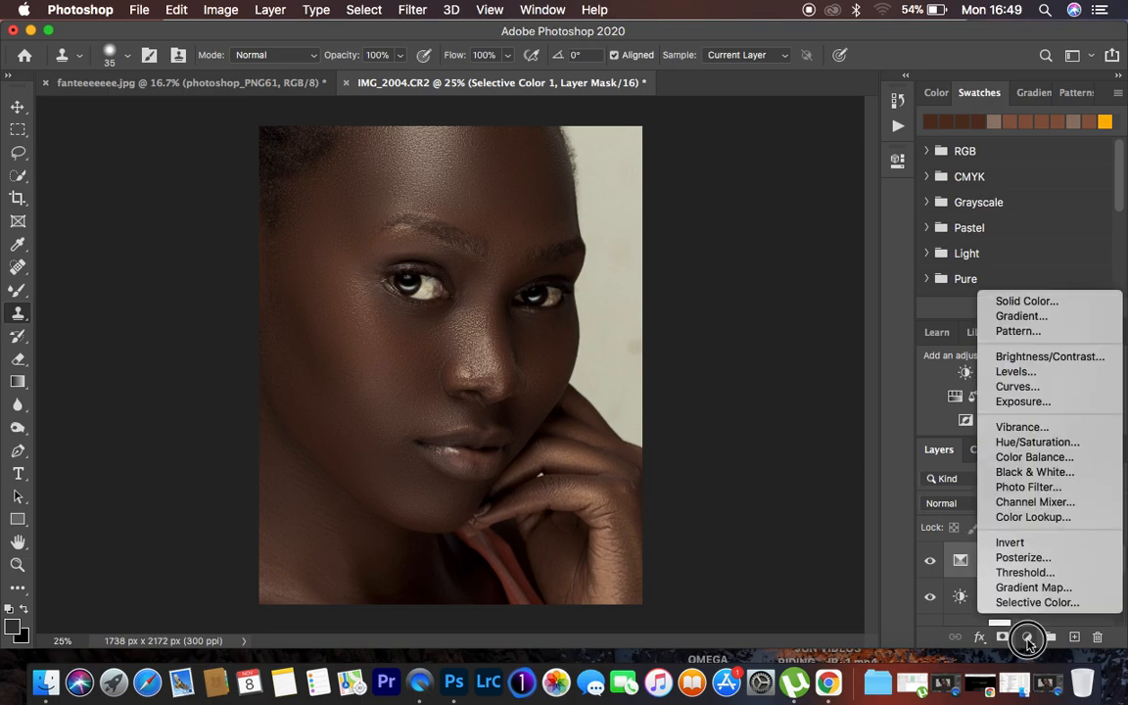
{"action": "left_click", "coordinate": [1023, 495]}
{"action": "left_click", "coordinate": [751, 213]}
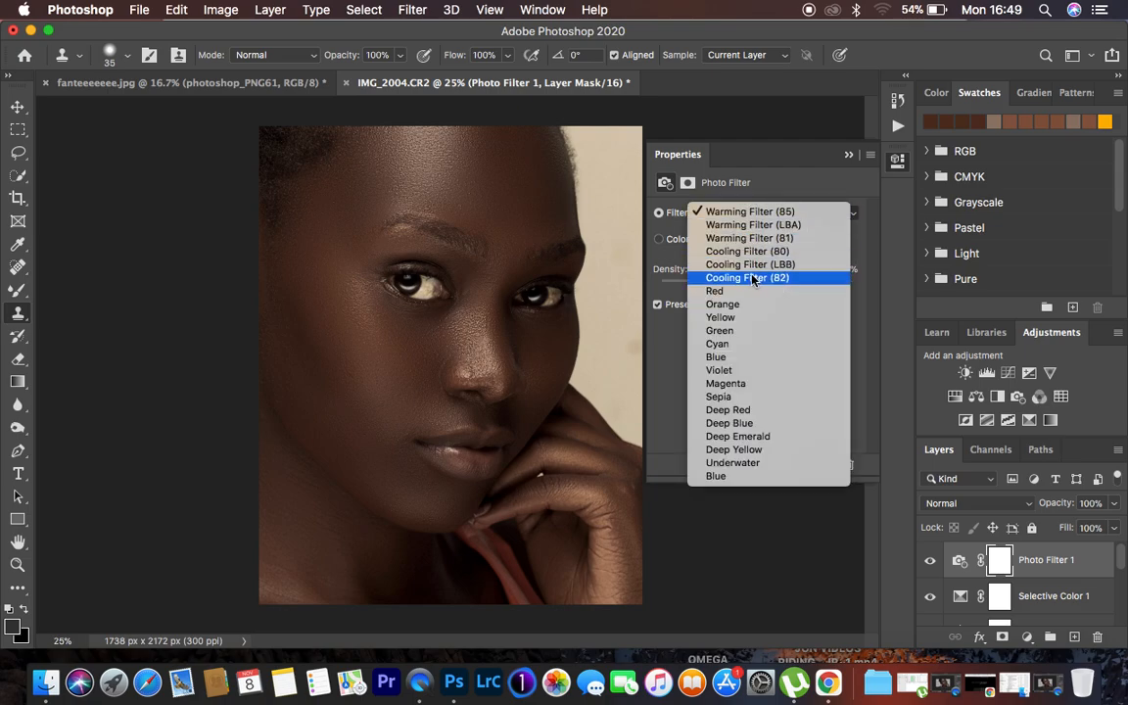
{"action": "left_click", "coordinate": [753, 283]}
{"action": "left_click_drag", "start_coordinate": [692, 291], "coordinate": [665, 291]}
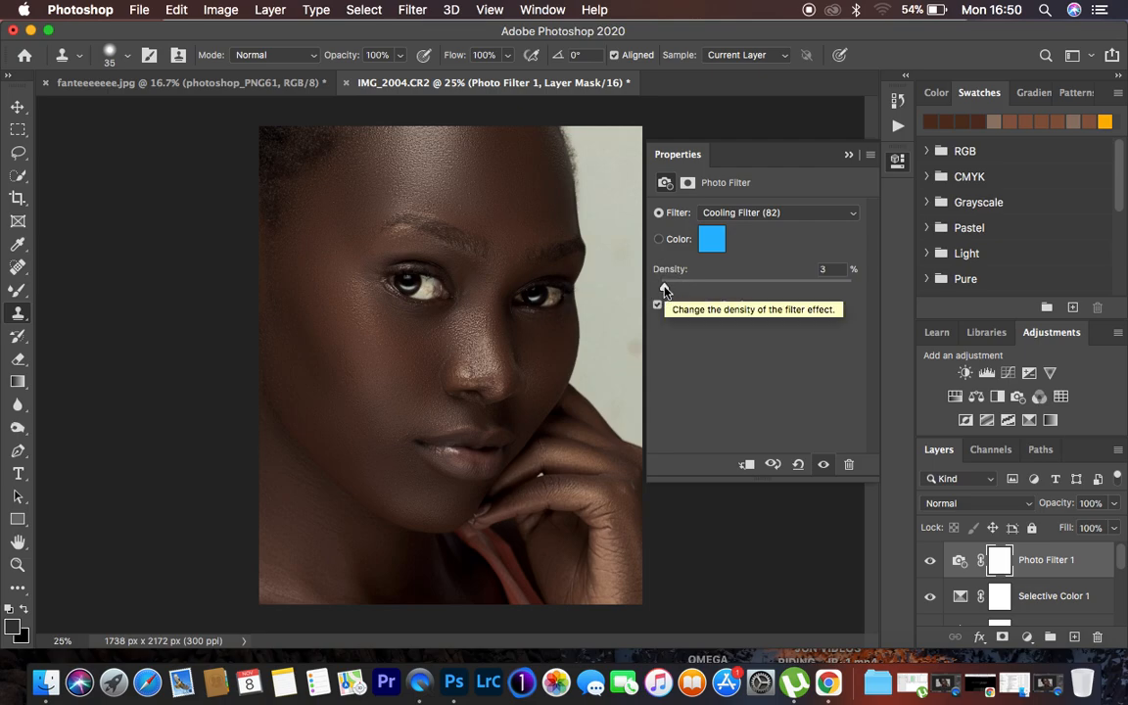
Step: Set the Photo Filter density to 2% and group all the color adjustment layers under the name "color grade"
{"action": "left_click_drag", "start_coordinate": [664, 291], "coordinate": [663, 290]}
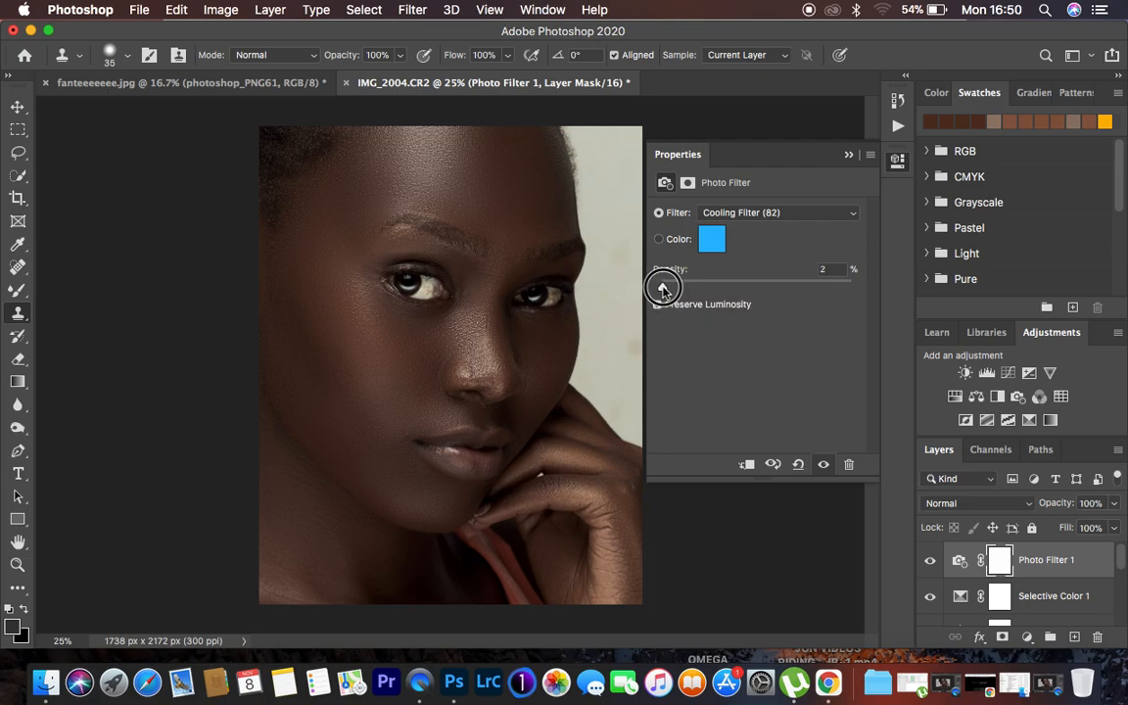
{"action": "left_click", "coordinate": [850, 154]}
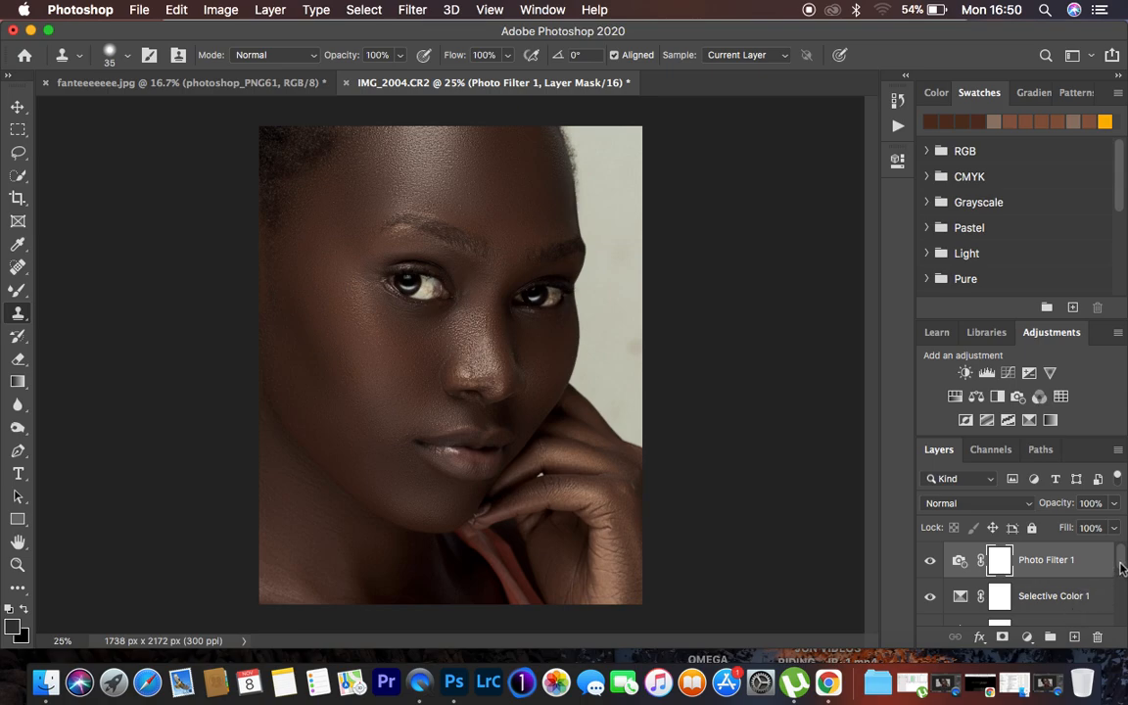
{"action": "left_click_drag", "start_coordinate": [1119, 559], "coordinate": [1121, 596]}
{"action": "left_click", "coordinate": [1088, 600], "text": "shift"}
{"action": "key", "text": "super+g"}
{"action": "double_click", "coordinate": [994, 553]}
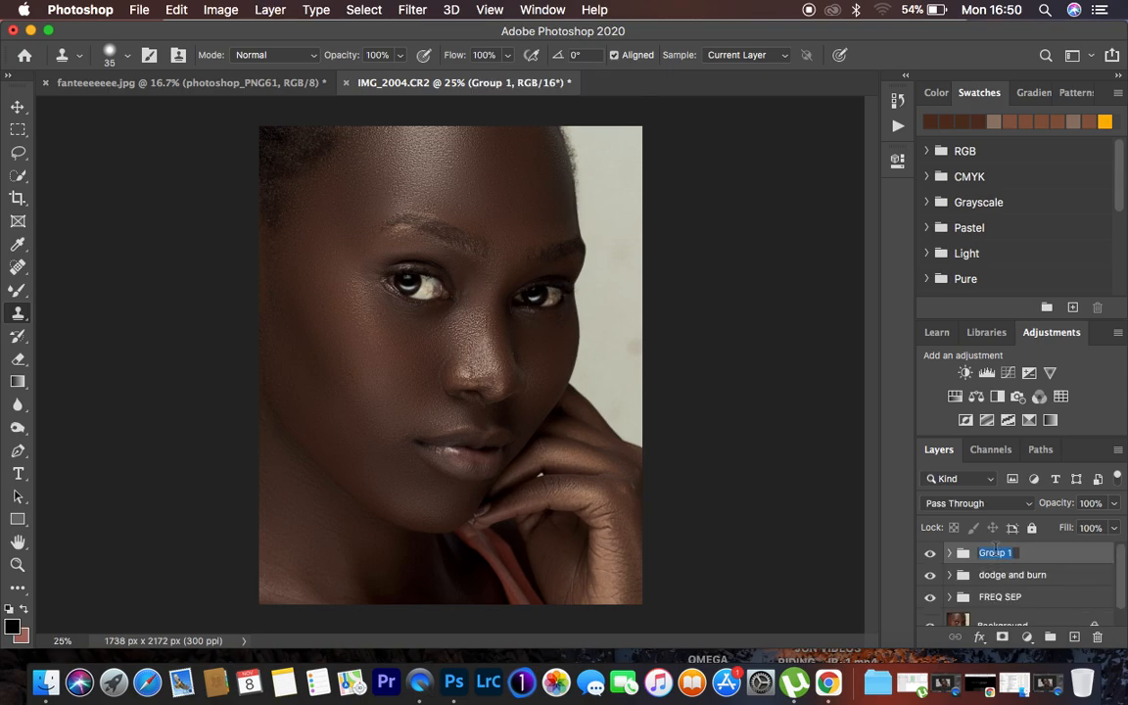
{"action": "type", "text": "dolor grade"}
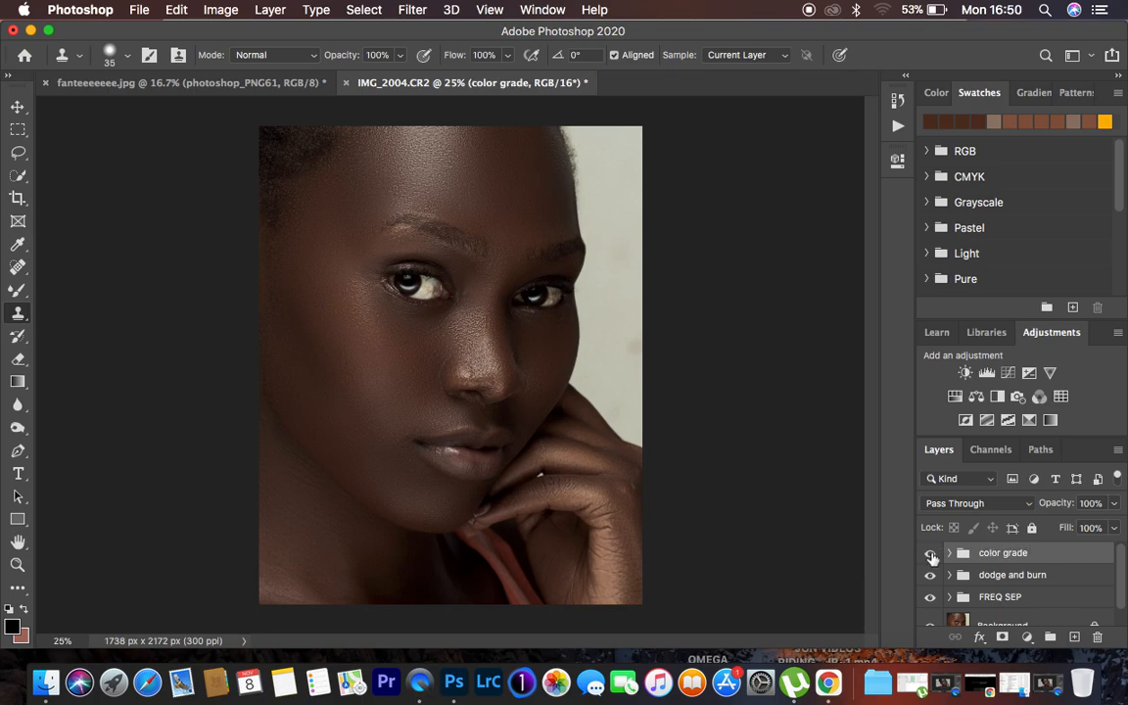
Step: Toggle the color grade group's visibility to compare the portrait with and without the grading
{"action": "left_click", "coordinate": [931, 554]}
{"action": "left_click", "coordinate": [931, 554]}
{"action": "left_click", "coordinate": [931, 555]}
{"action": "left_click", "coordinate": [931, 554]}
{"action": "left_click", "coordinate": [931, 554]}
{"action": "left_click", "coordinate": [931, 554]}
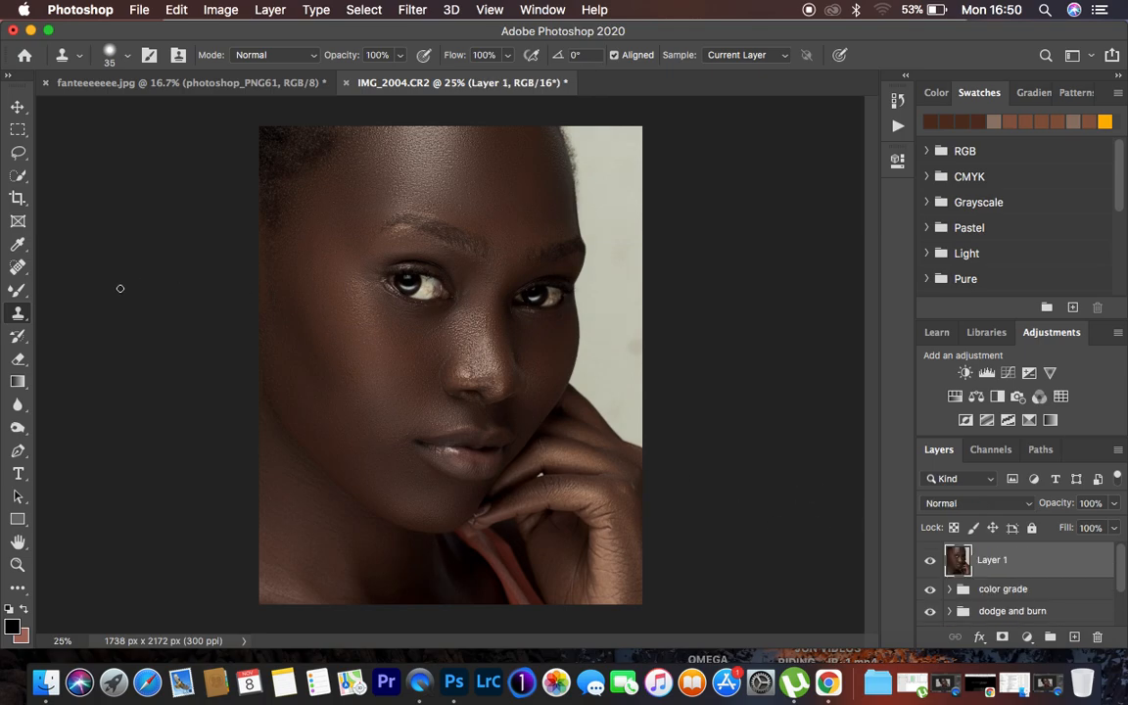
Step: Heal the veins and blemishes in the white of the nearer eye on Layer 1 with the Spot Healing Brush
{"action": "left_click", "coordinate": [17, 268]}
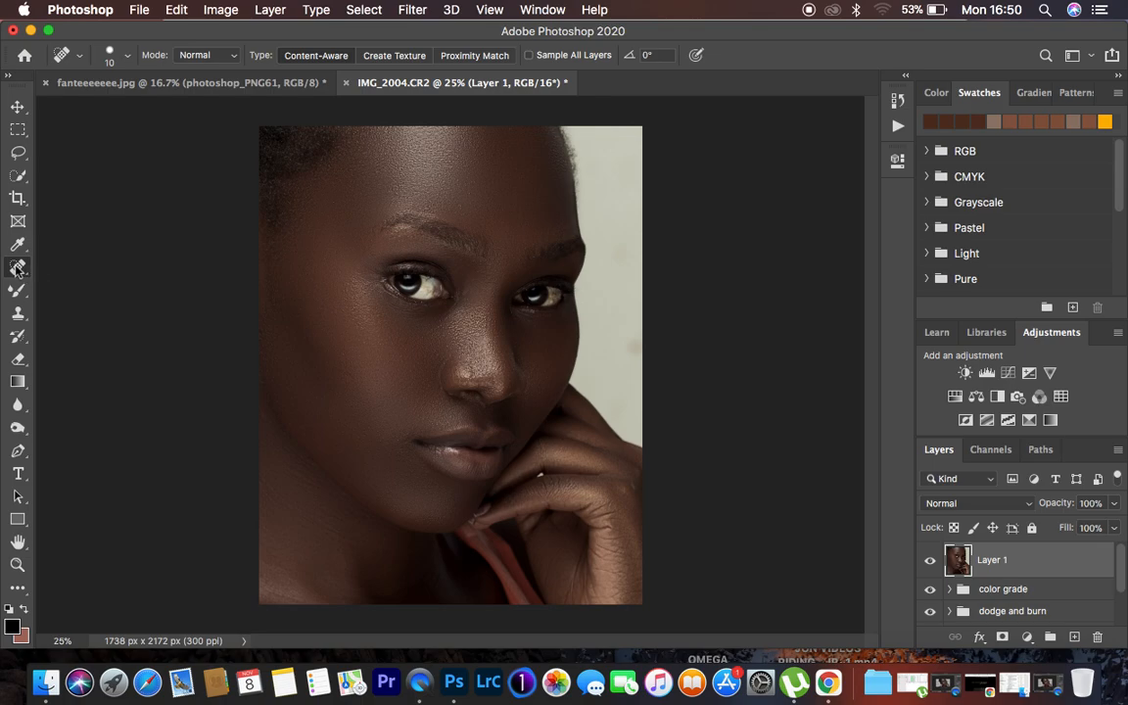
{"action": "key", "text": "super+equal"}
{"action": "key", "text": "super+equal"}
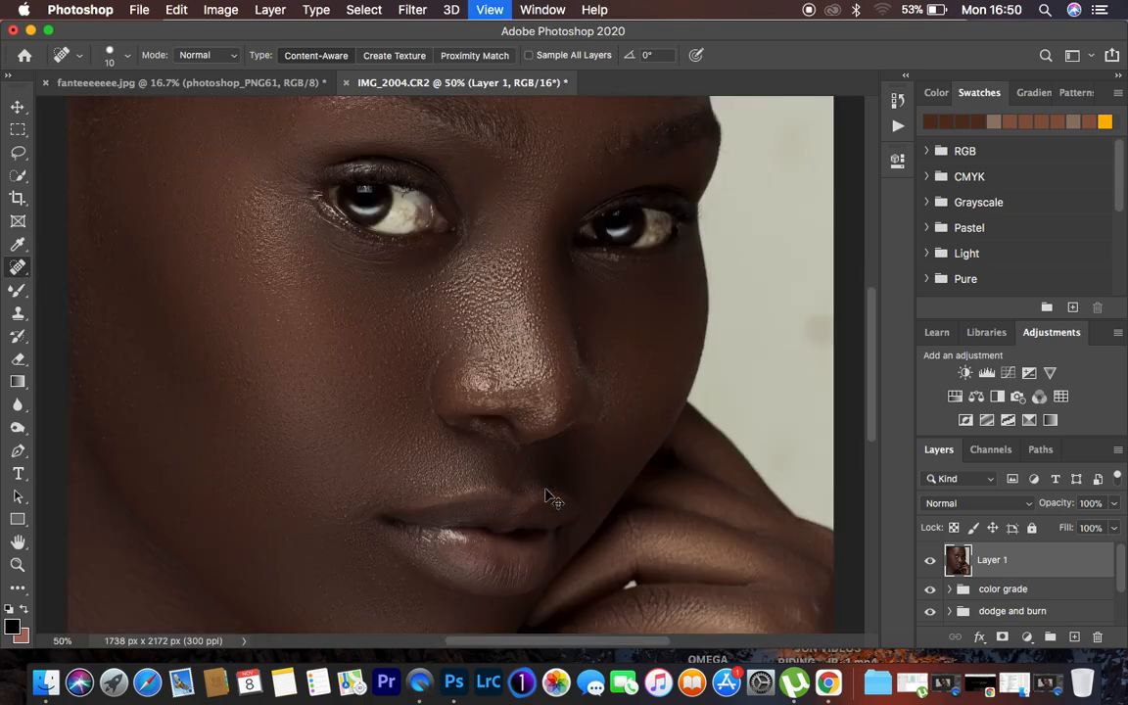
{"action": "scroll", "coordinate": [665, 306], "scroll_direction": "up", "scroll_amount": 5}
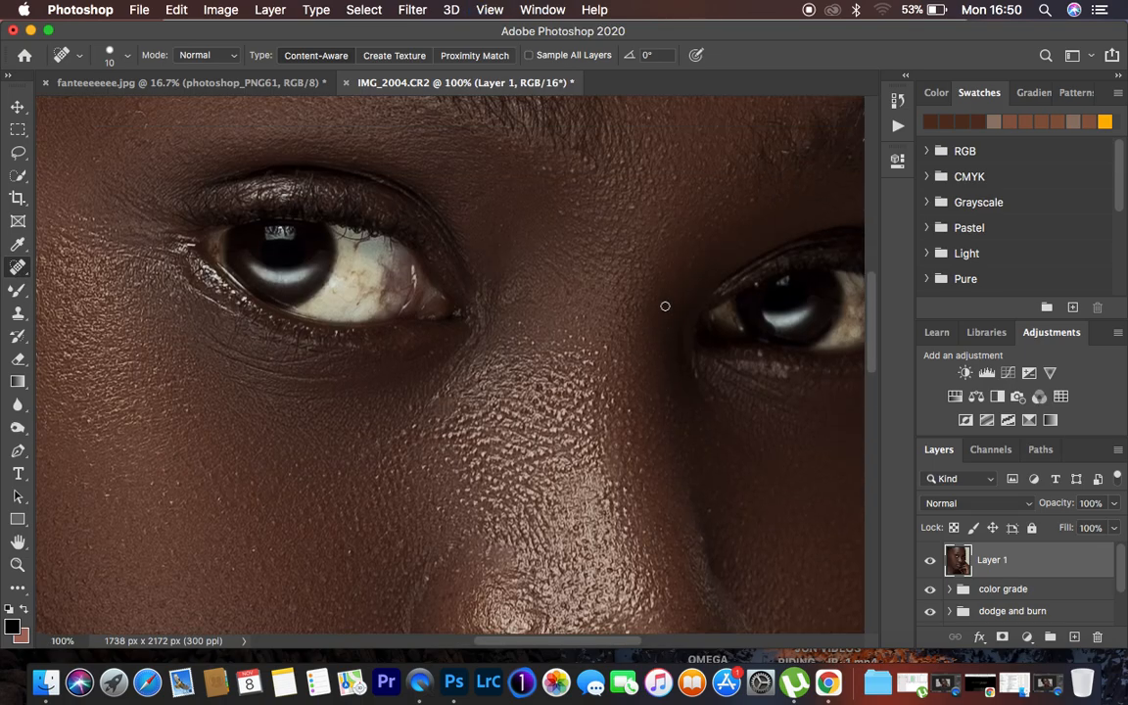
{"action": "left_click", "coordinate": [378, 260]}
{"action": "mouse_move", "coordinate": [392, 271]}
{"action": "left_mouse_down"}
{"action": "mouse_move", "coordinate": [377, 299]}
{"action": "mouse_move", "coordinate": [388, 265]}
{"action": "mouse_move", "coordinate": [358, 291]}
{"action": "mouse_move", "coordinate": [364, 259]}
{"action": "left_mouse_up"}
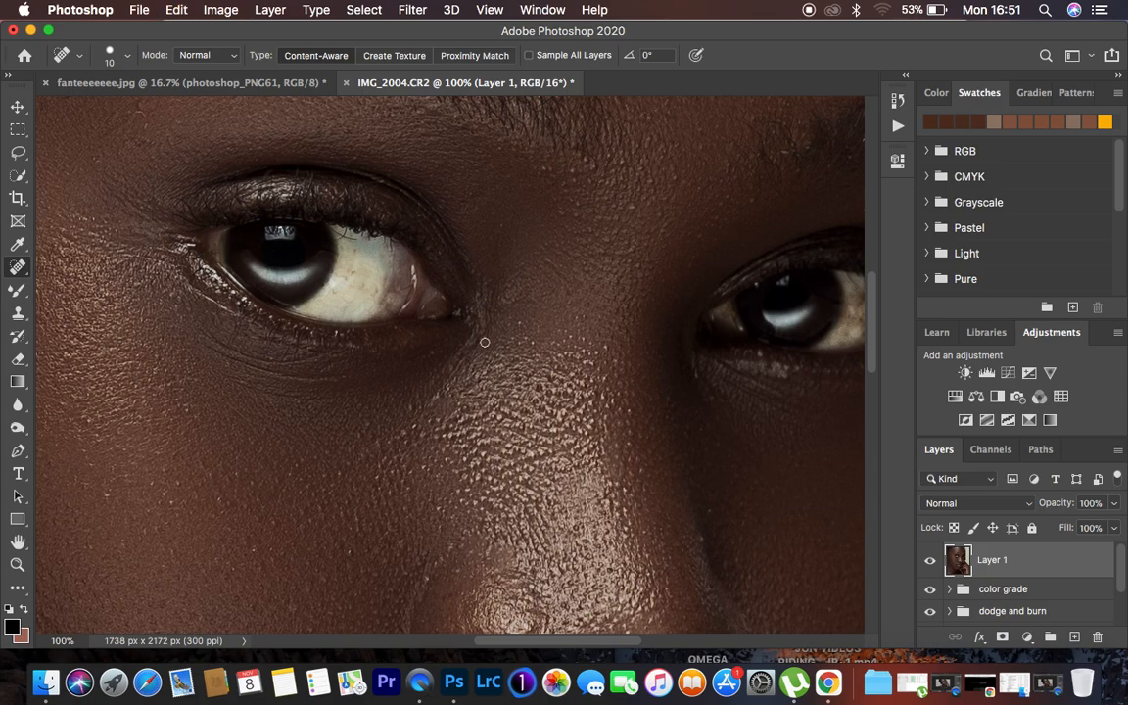
Step: Heal the blemishes in the white of the farther eye with the Spot Healing Brush
{"action": "scroll", "coordinate": [692, 351], "scroll_direction": "right", "scroll_amount": 5}
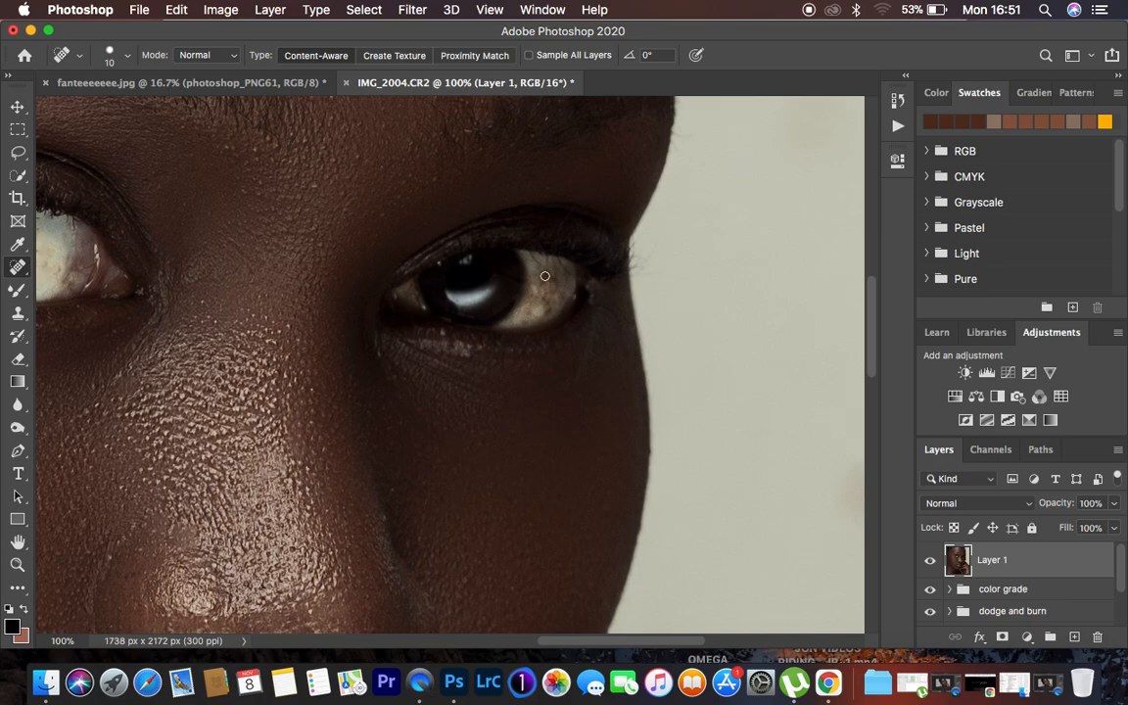
{"action": "mouse_move", "coordinate": [555, 270]}
{"action": "left_mouse_down"}
{"action": "mouse_move", "coordinate": [555, 281]}
{"action": "mouse_move", "coordinate": [545, 267]}
{"action": "mouse_move", "coordinate": [551, 279]}
{"action": "left_mouse_up"}
{"action": "left_click", "coordinate": [555, 297]}
{"action": "key", "text": "super+minus"}
{"action": "key", "text": "super+minus"}
{"action": "key", "text": "super+minus"}
{"action": "key", "text": "super+minus"}
{"action": "key", "text": "super+minus"}
{"action": "key", "text": "super+minus"}
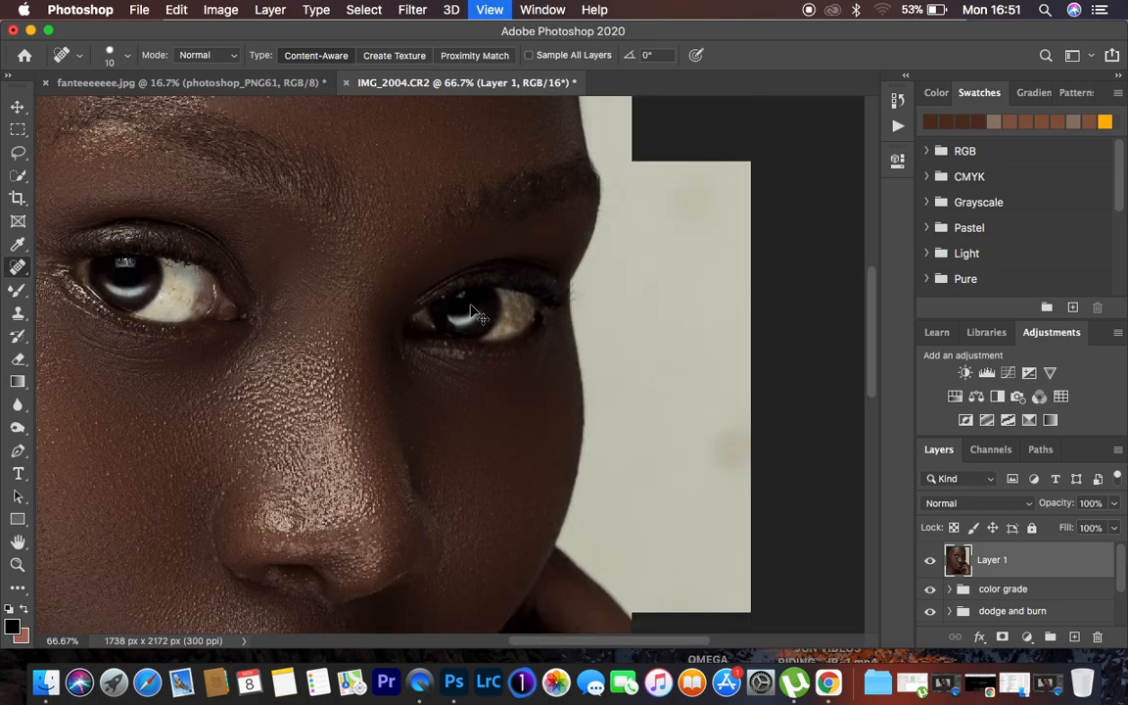
{"action": "key", "text": "super+equal"}
{"action": "key", "text": "super+equal"}
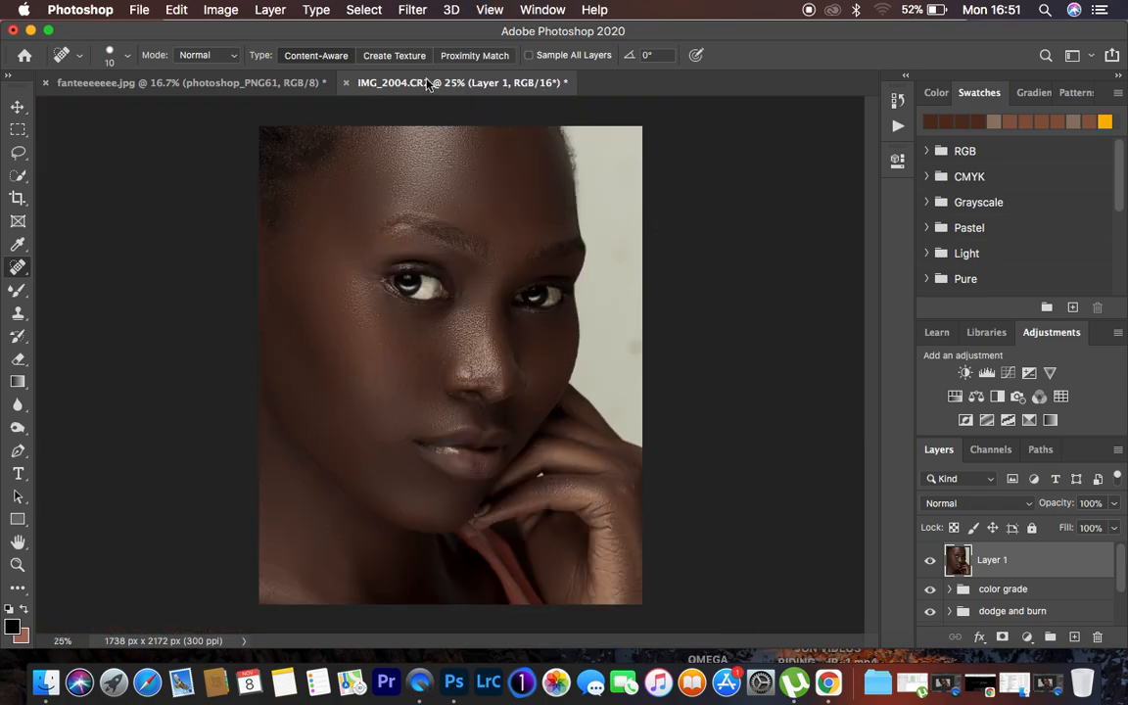
Step: Open the Camera Raw Filter and prepare an adjustment brush with Temperature -20 and Tint +58
{"action": "left_click", "coordinate": [411, 10]}
{"action": "left_click", "coordinate": [460, 121]}
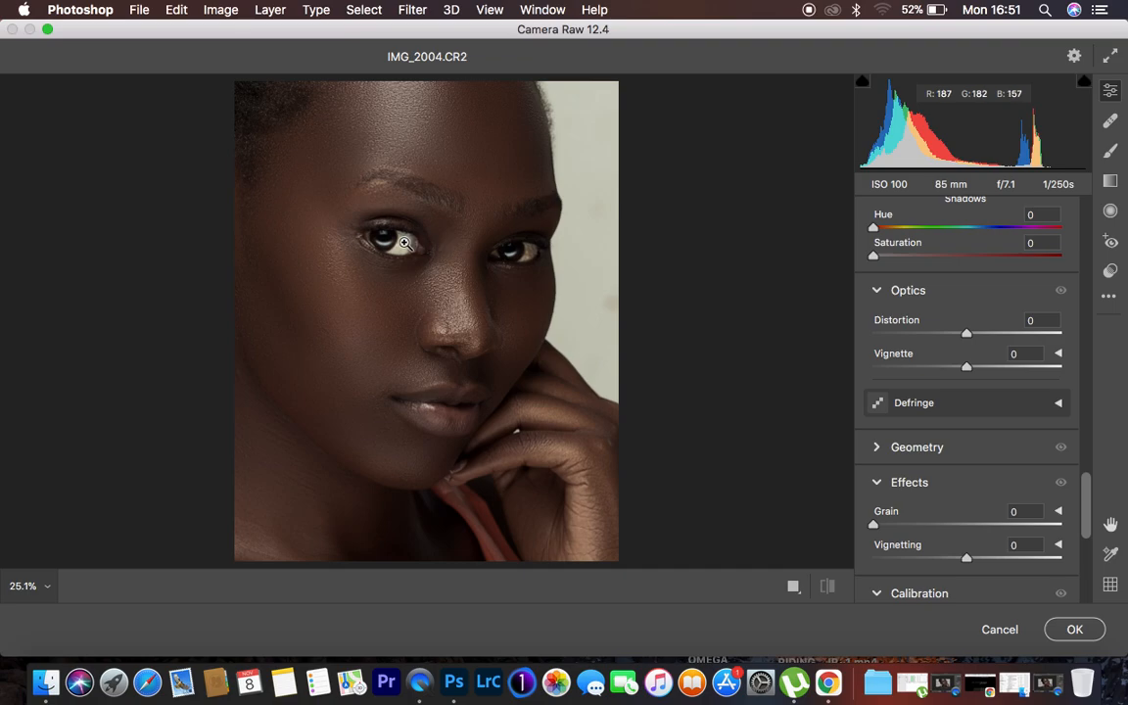
{"action": "left_click", "coordinate": [404, 244]}
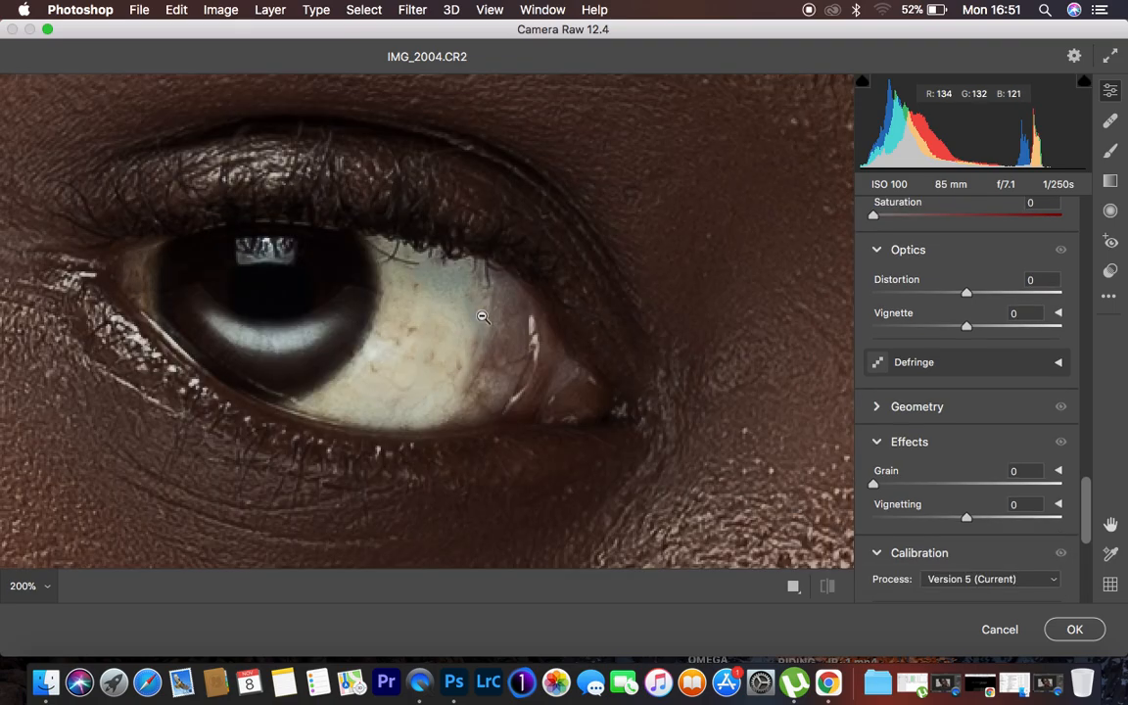
{"action": "left_click", "coordinate": [1110, 152]}
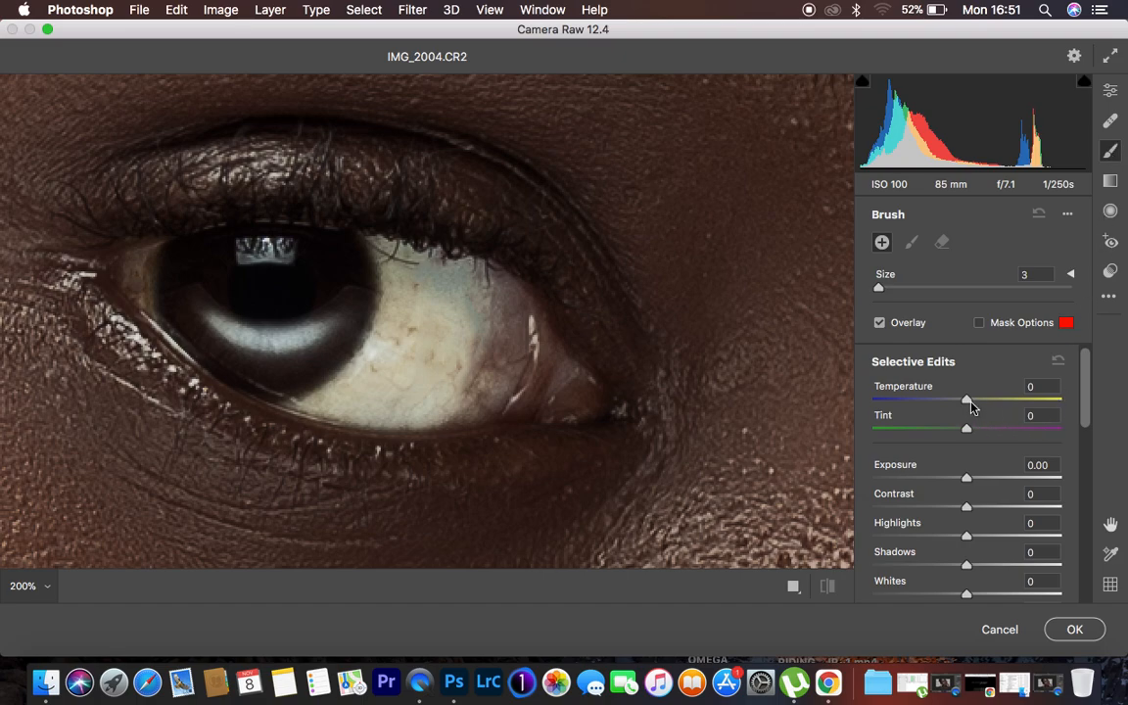
{"action": "left_click_drag", "start_coordinate": [967, 402], "coordinate": [956, 400]}
{"action": "left_click", "coordinate": [1034, 386]}
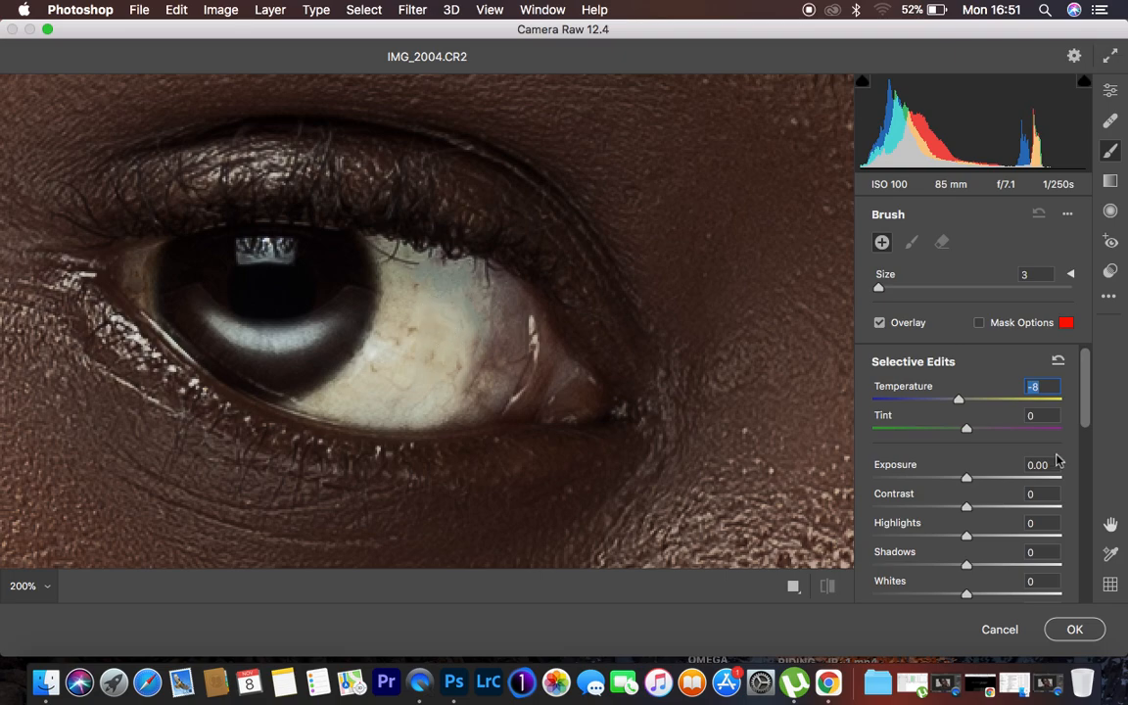
{"action": "left_click_drag", "start_coordinate": [958, 404], "coordinate": [947, 399]}
{"action": "left_click_drag", "start_coordinate": [966, 435], "coordinate": [1022, 435]}
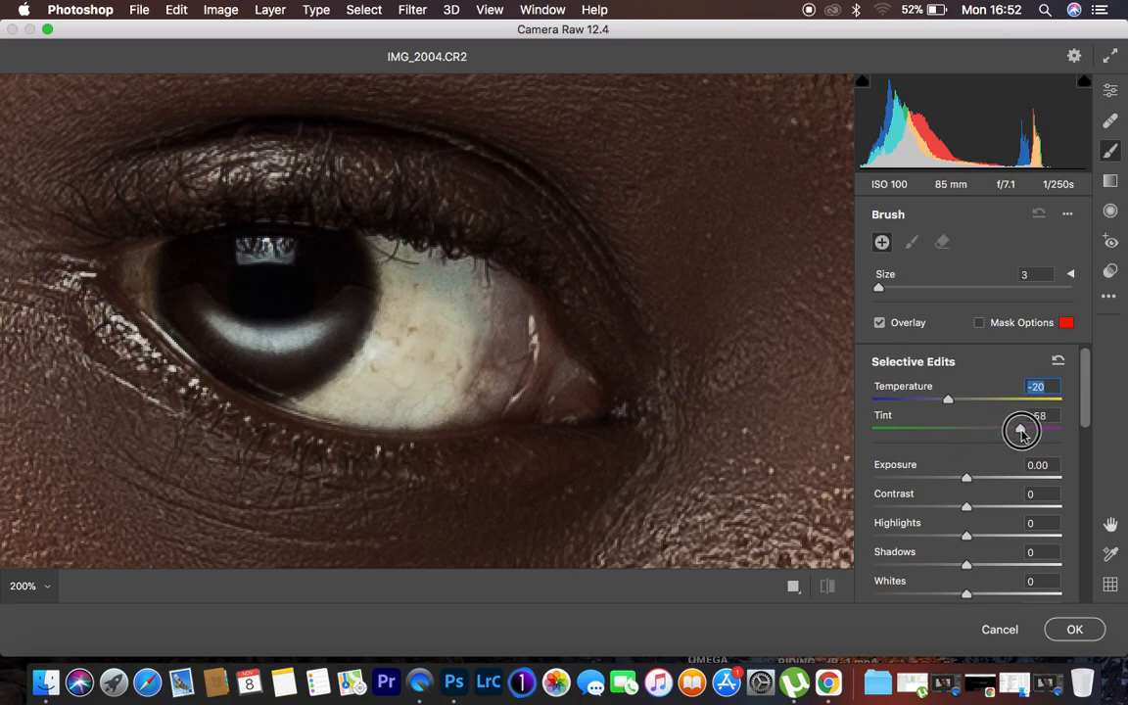
Step: Set the adjustment brush's Highlights to +5, Whites to +5 and Saturation to -65
{"action": "left_click", "coordinate": [1083, 405]}
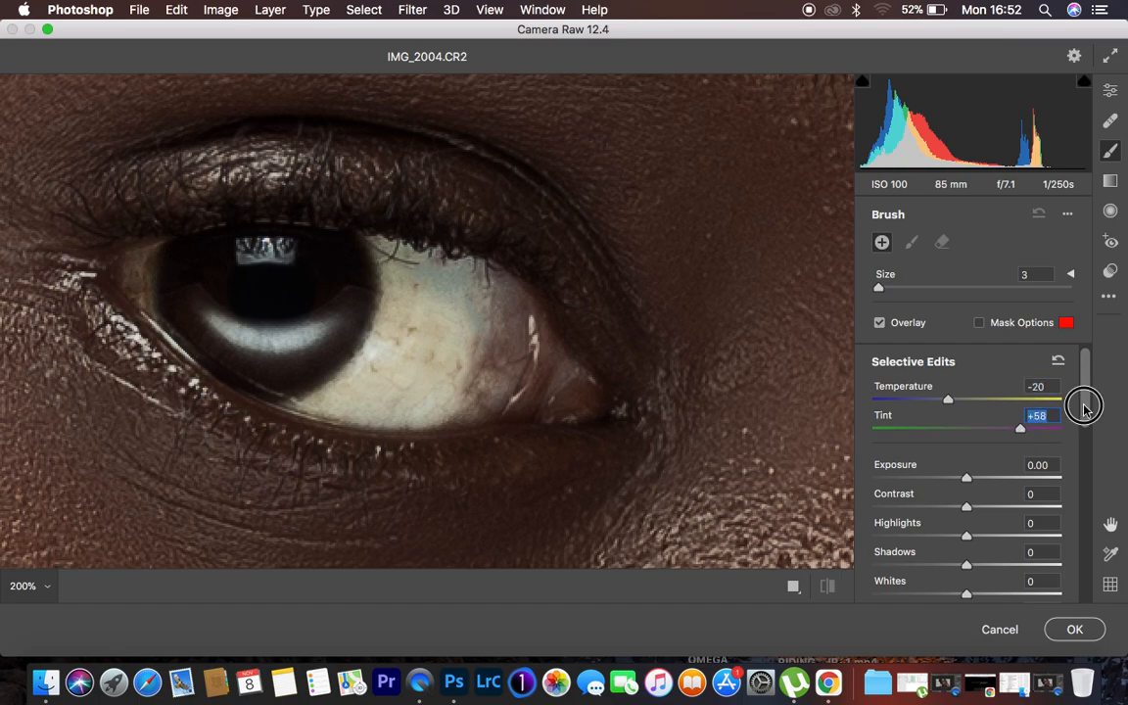
{"action": "left_click_drag", "start_coordinate": [970, 541], "coordinate": [975, 544]}
{"action": "left_click_drag", "start_coordinate": [1084, 385], "coordinate": [1087, 424]}
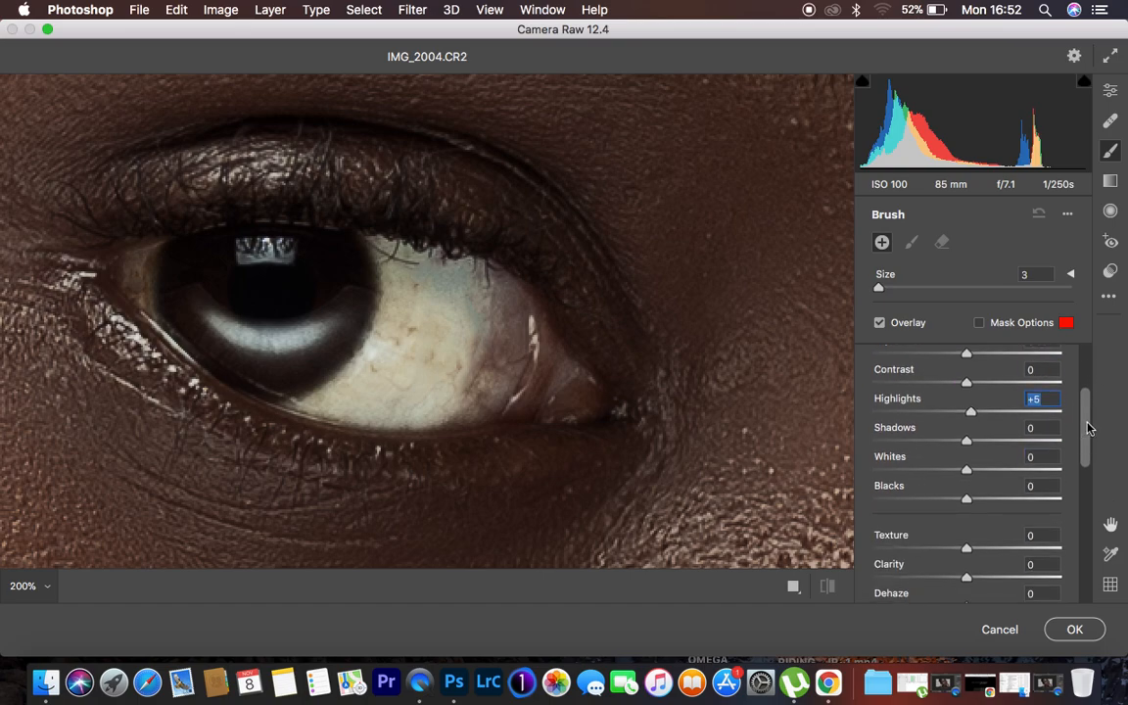
{"action": "left_click_drag", "start_coordinate": [967, 475], "coordinate": [971, 468]}
{"action": "left_click_drag", "start_coordinate": [1089, 431], "coordinate": [906, 494]}
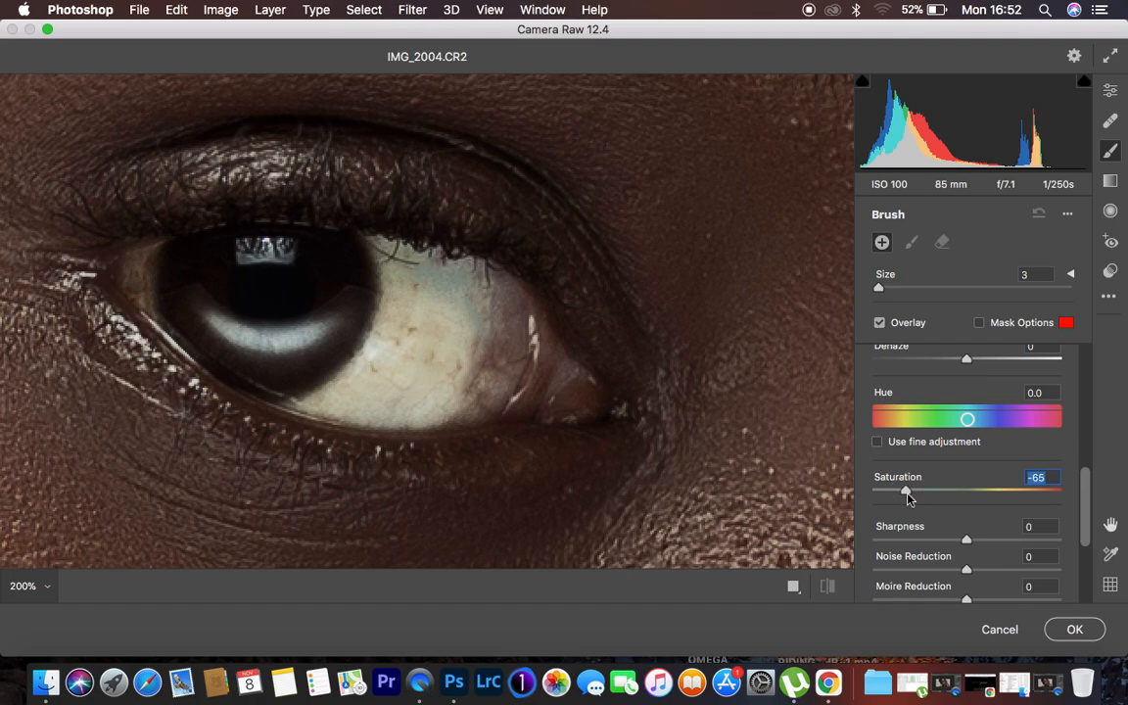
Step: Paint the brush adjustment over the iris and white of the nearer eye at brush size 5
{"action": "key", "text": "bracketright"}
{"action": "key", "text": "bracketright"}
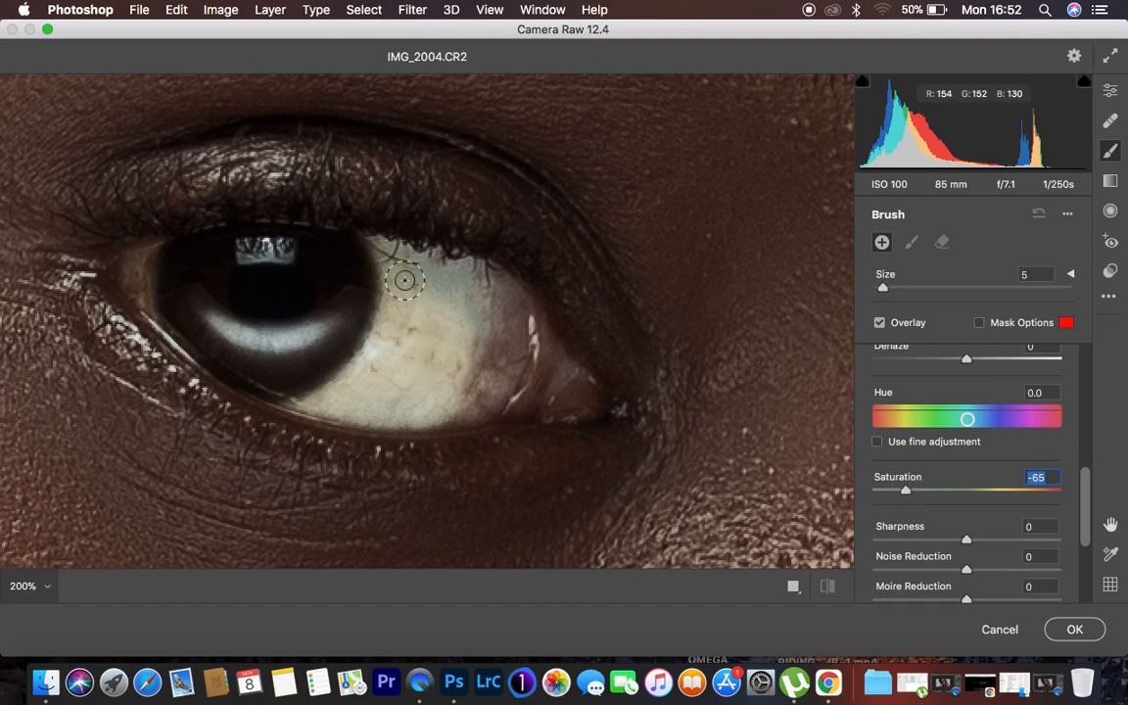
{"action": "mouse_move", "coordinate": [388, 254]}
{"action": "left_mouse_down"}
{"action": "mouse_move", "coordinate": [395, 330]}
{"action": "mouse_move", "coordinate": [327, 390]}
{"action": "mouse_move", "coordinate": [373, 402]}
{"action": "mouse_move", "coordinate": [418, 333]}
{"action": "mouse_move", "coordinate": [397, 267]}
{"action": "mouse_move", "coordinate": [453, 350]}
{"action": "mouse_move", "coordinate": [463, 274]}
{"action": "mouse_move", "coordinate": [443, 315]}
{"action": "mouse_move", "coordinate": [458, 341]}
{"action": "mouse_move", "coordinate": [393, 381]}
{"action": "mouse_move", "coordinate": [465, 290]}
{"action": "mouse_move", "coordinate": [493, 352]}
{"action": "mouse_move", "coordinate": [495, 327]}
{"action": "mouse_move", "coordinate": [399, 405]}
{"action": "mouse_move", "coordinate": [488, 372]}
{"action": "mouse_move", "coordinate": [454, 272]}
{"action": "mouse_move", "coordinate": [395, 243]}
{"action": "mouse_move", "coordinate": [322, 322]}
{"action": "mouse_move", "coordinate": [211, 323]}
{"action": "left_mouse_up"}
{"action": "left_click_drag", "start_coordinate": [275, 252], "coordinate": [257, 252]}
{"action": "mouse_move", "coordinate": [144, 256]}
{"action": "left_mouse_down"}
{"action": "mouse_move", "coordinate": [146, 288]}
{"action": "mouse_move", "coordinate": [139, 268]}
{"action": "mouse_move", "coordinate": [157, 250]}
{"action": "mouse_move", "coordinate": [141, 282]}
{"action": "mouse_move", "coordinate": [167, 309]}
{"action": "mouse_move", "coordinate": [140, 274]}
{"action": "mouse_move", "coordinate": [163, 246]}
{"action": "mouse_move", "coordinate": [150, 285]}
{"action": "mouse_move", "coordinate": [212, 347]}
{"action": "left_mouse_up"}
{"action": "mouse_move", "coordinate": [377, 331]}
{"action": "left_mouse_down"}
{"action": "mouse_move", "coordinate": [372, 239]}
{"action": "mouse_move", "coordinate": [373, 321]}
{"action": "mouse_move", "coordinate": [338, 378]}
{"action": "mouse_move", "coordinate": [295, 391]}
{"action": "left_mouse_up"}
{"action": "key", "text": "super+minus"}
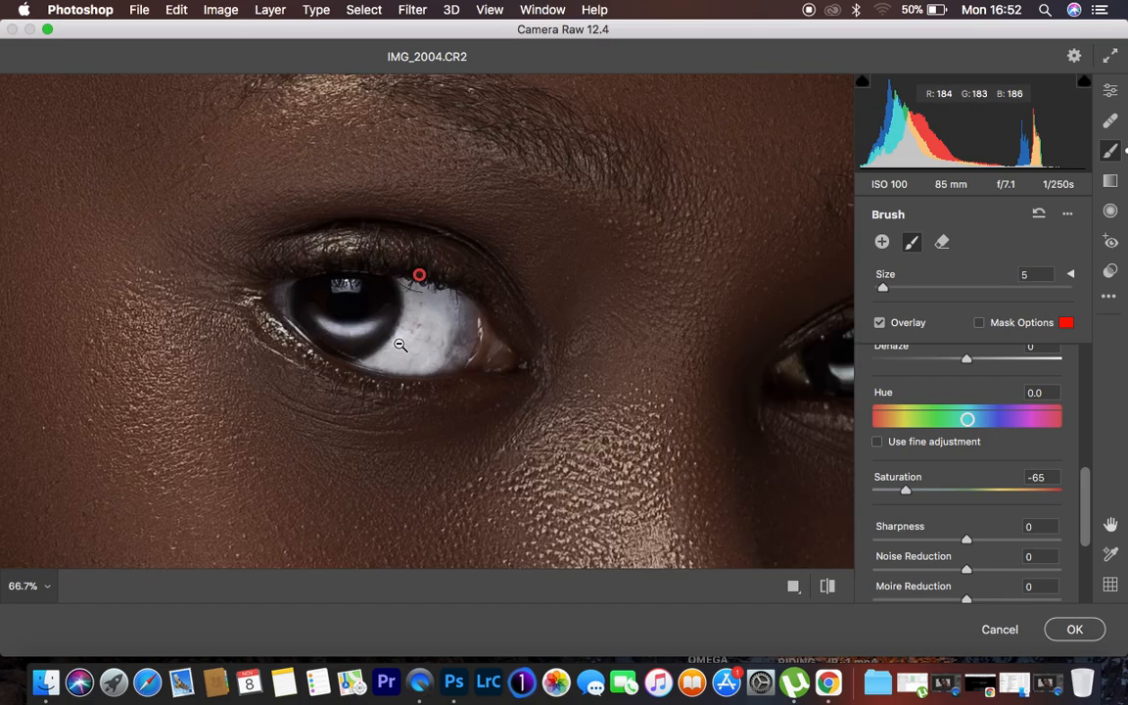
{"action": "key", "text": "super+minus"}
{"action": "key", "text": "super+minus"}
{"action": "key", "text": "super+minus"}
Step: Paint the same brush adjustment over the farther eye, reducing the brush size to 2 for its inner corner
{"action": "key", "text": "super+plus"}
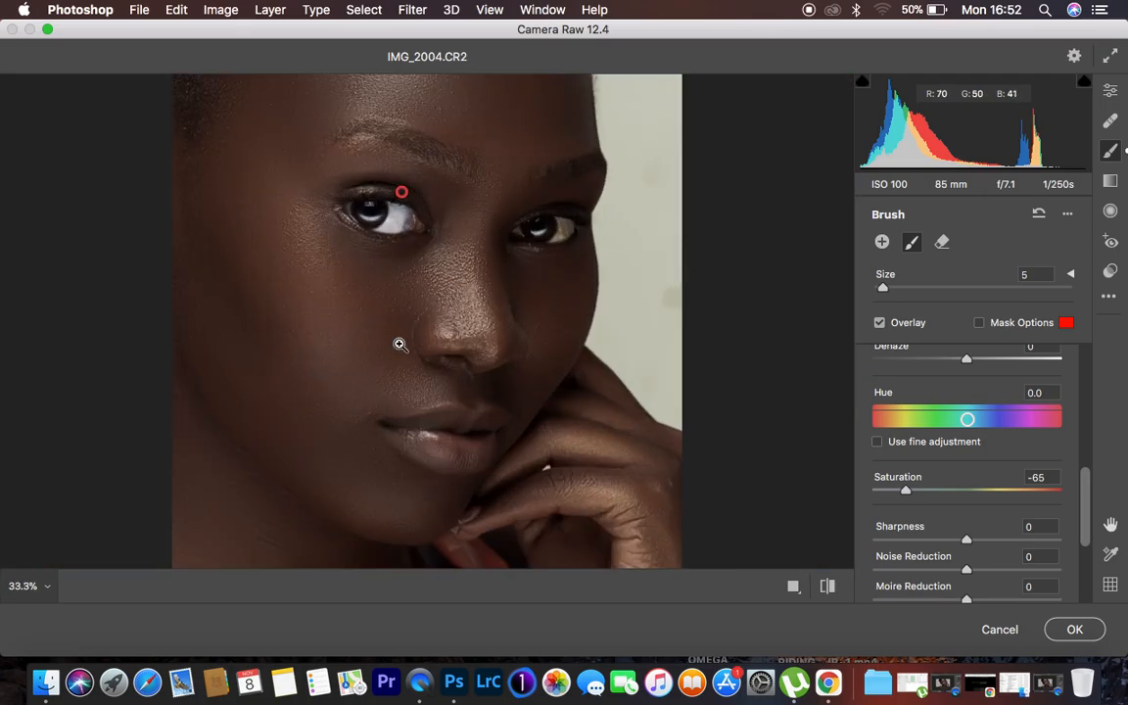
{"action": "key", "text": "super+plus"}
{"action": "key", "text": "super+plus"}
{"action": "key", "text": "super+plus"}
{"action": "left_click_drag", "start_coordinate": [762, 136], "coordinate": [561, 392]}
{"action": "mouse_move", "coordinate": [621, 297]}
{"action": "left_mouse_down"}
{"action": "mouse_move", "coordinate": [597, 342]}
{"action": "mouse_move", "coordinate": [630, 313]}
{"action": "mouse_move", "coordinate": [624, 297]}
{"action": "mouse_move", "coordinate": [610, 340]}
{"action": "mouse_move", "coordinate": [638, 313]}
{"action": "mouse_move", "coordinate": [595, 349]}
{"action": "mouse_move", "coordinate": [620, 309]}
{"action": "mouse_move", "coordinate": [615, 291]}
{"action": "mouse_move", "coordinate": [634, 317]}
{"action": "mouse_move", "coordinate": [593, 350]}
{"action": "mouse_move", "coordinate": [619, 304]}
{"action": "left_mouse_up"}
{"action": "key", "text": "bracketleft"}
{"action": "key", "text": "bracketleft"}
{"action": "key", "text": "bracketleft"}
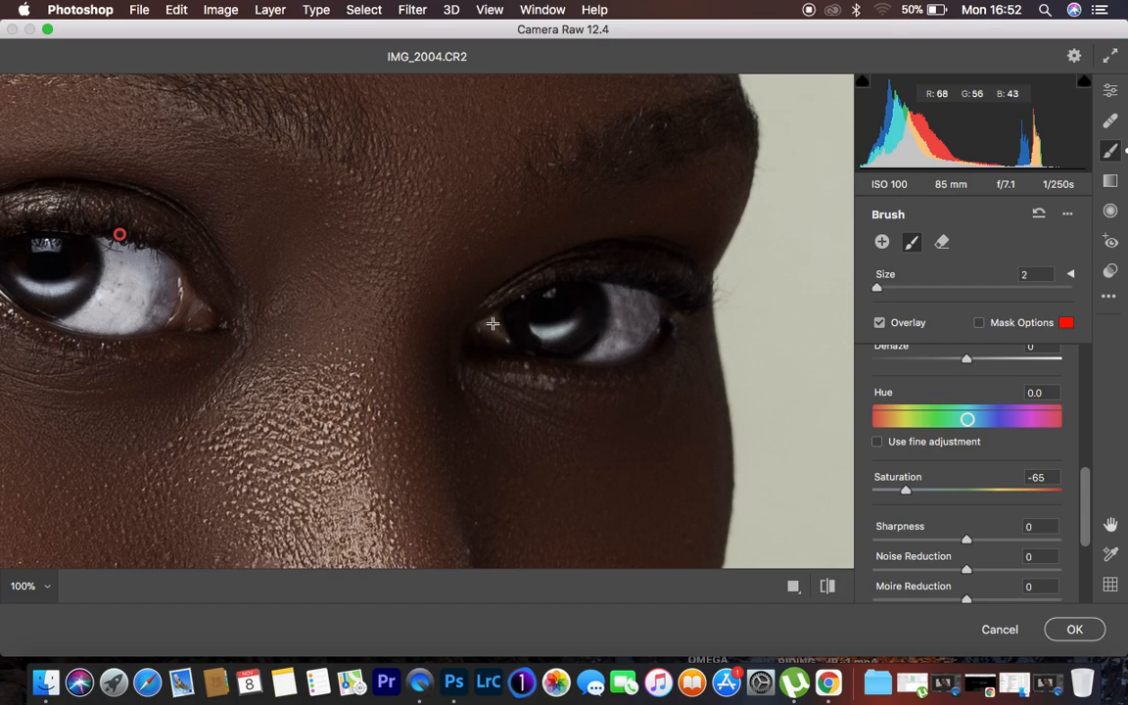
{"action": "mouse_move", "coordinate": [492, 325]}
{"action": "left_mouse_down"}
{"action": "mouse_move", "coordinate": [521, 343]}
{"action": "mouse_move", "coordinate": [495, 320]}
{"action": "mouse_move", "coordinate": [548, 332]}
{"action": "mouse_move", "coordinate": [581, 314]}
{"action": "mouse_move", "coordinate": [539, 332]}
{"action": "mouse_move", "coordinate": [548, 294]}
{"action": "mouse_move", "coordinate": [617, 301]}
{"action": "mouse_move", "coordinate": [589, 353]}
{"action": "mouse_move", "coordinate": [649, 308]}
{"action": "left_mouse_up"}
{"action": "left_click", "coordinate": [649, 310], "text": "alt"}
{"action": "left_click", "coordinate": [649, 310], "text": "alt"}
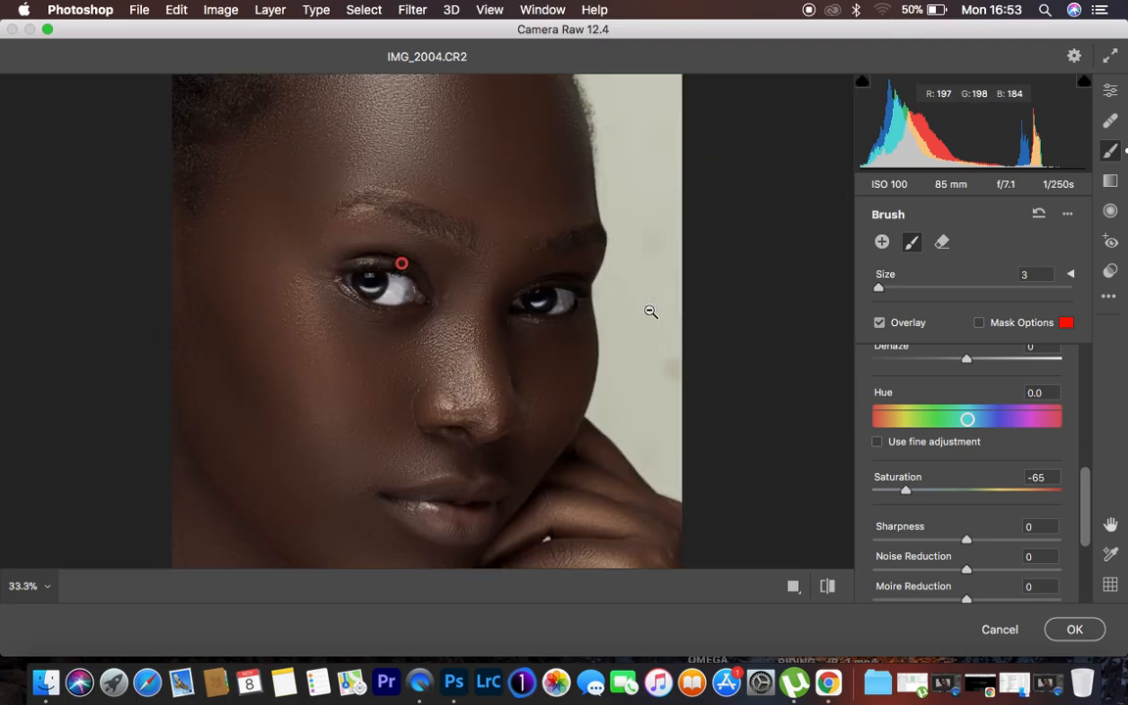
{"action": "left_click", "coordinate": [649, 311], "text": "alt"}
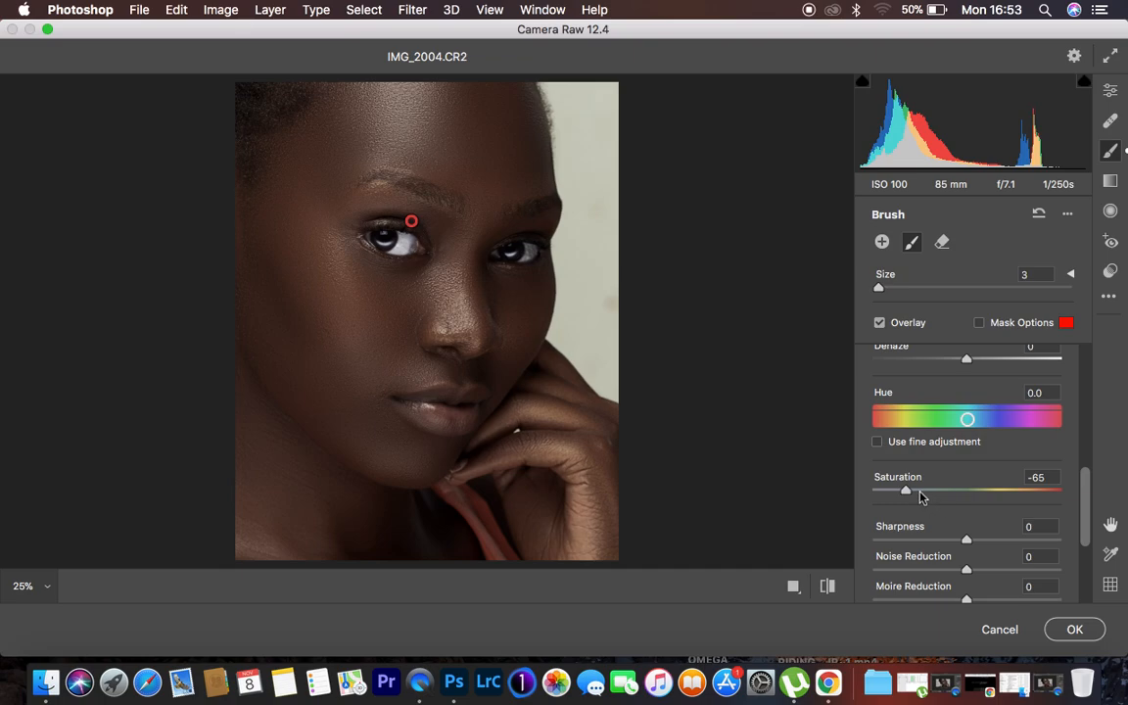
Step: Set the eye adjustment's Tint to +17 and Temperature to -16
{"action": "mouse_move", "coordinate": [920, 497]}
{"action": "left_mouse_down"}
{"action": "mouse_move", "coordinate": [933, 492]}
{"action": "mouse_move", "coordinate": [914, 494]}
{"action": "left_mouse_up"}
{"action": "scroll", "coordinate": [1019, 468], "scroll_direction": "up", "scroll_amount": 10}
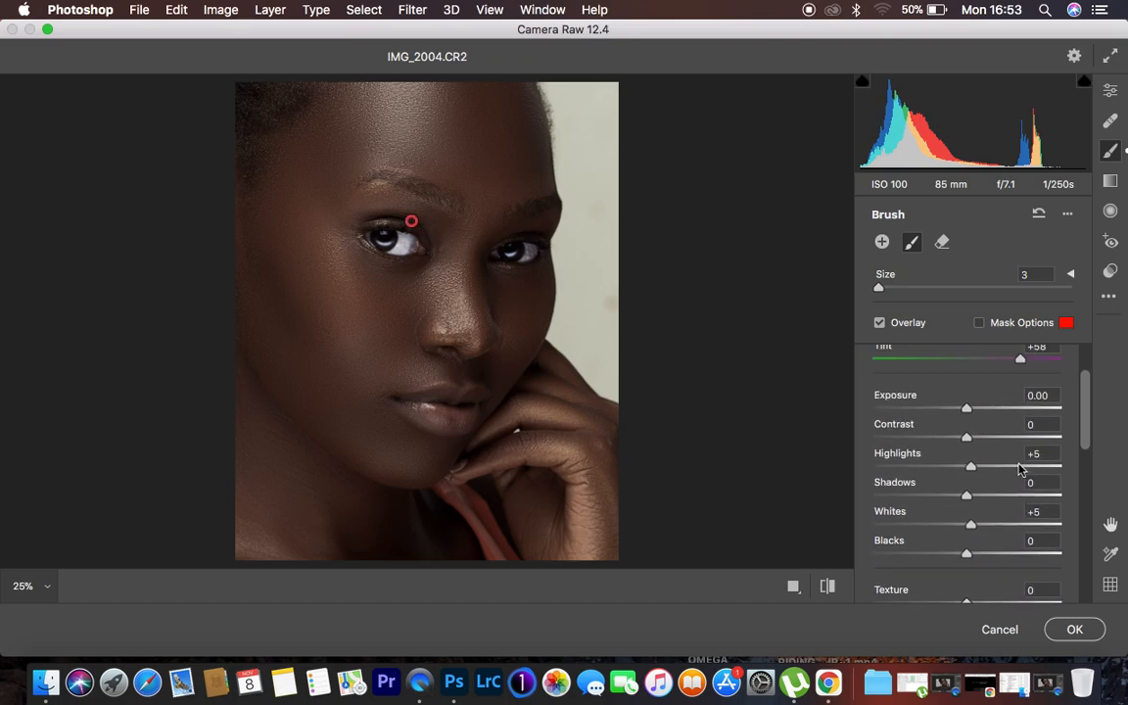
{"action": "mouse_move", "coordinate": [1021, 431]}
{"action": "left_mouse_down"}
{"action": "mouse_move", "coordinate": [980, 432]}
{"action": "mouse_move", "coordinate": [952, 402]}
{"action": "left_mouse_up"}
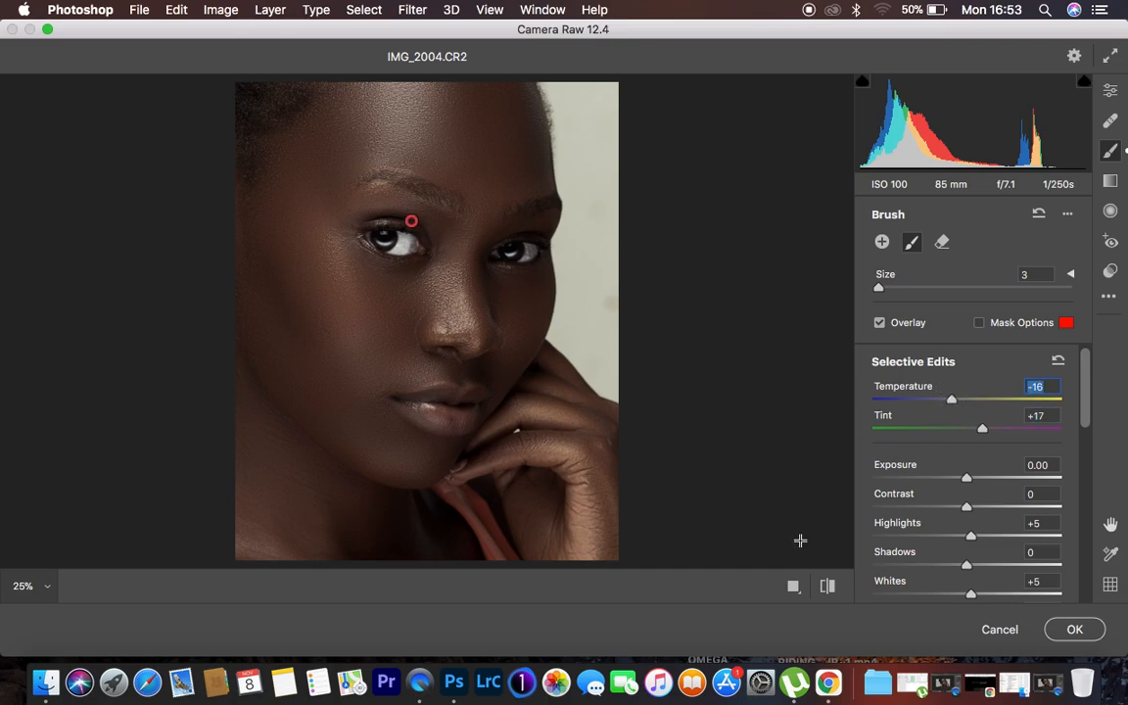
Step: Compare the portrait before and after the Camera Raw eye adjustments
{"action": "left_click", "coordinate": [829, 594]}
{"action": "left_click", "coordinate": [829, 594]}
{"action": "left_click", "coordinate": [829, 594]}
{"action": "left_click", "coordinate": [829, 595]}
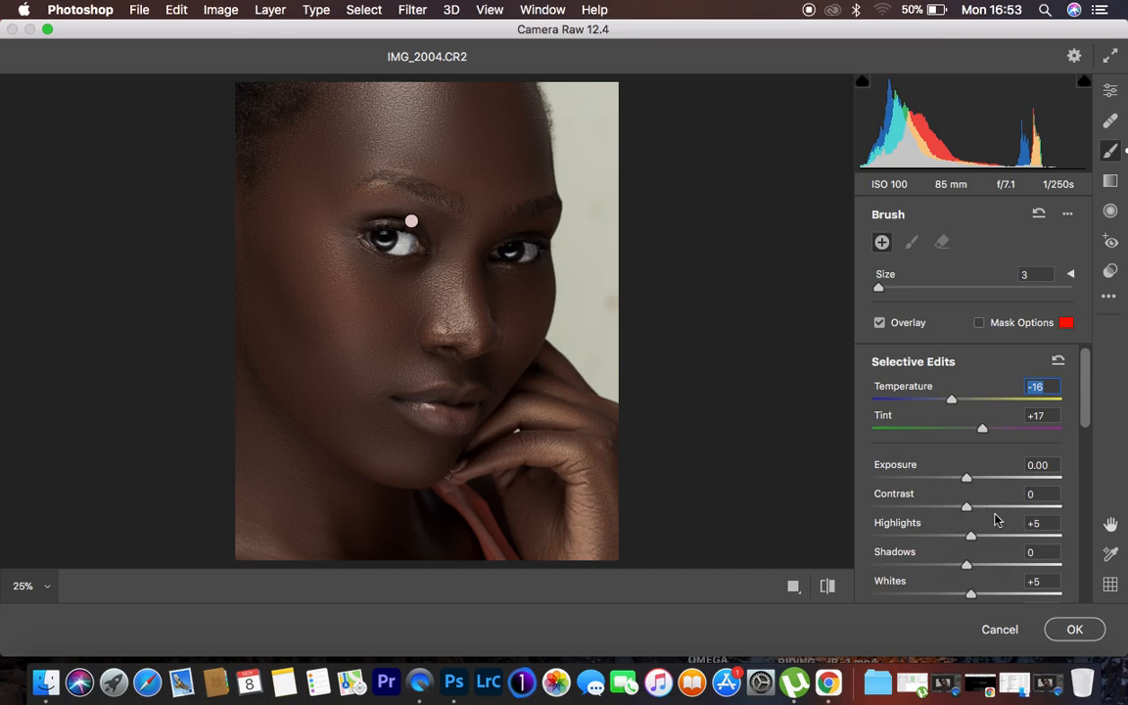
Step: Reduce the Oranges saturation to -10 in the Color Mixer's HSL adjustments
{"action": "scroll", "coordinate": [994, 518], "scroll_direction": "down", "scroll_amount": 1}
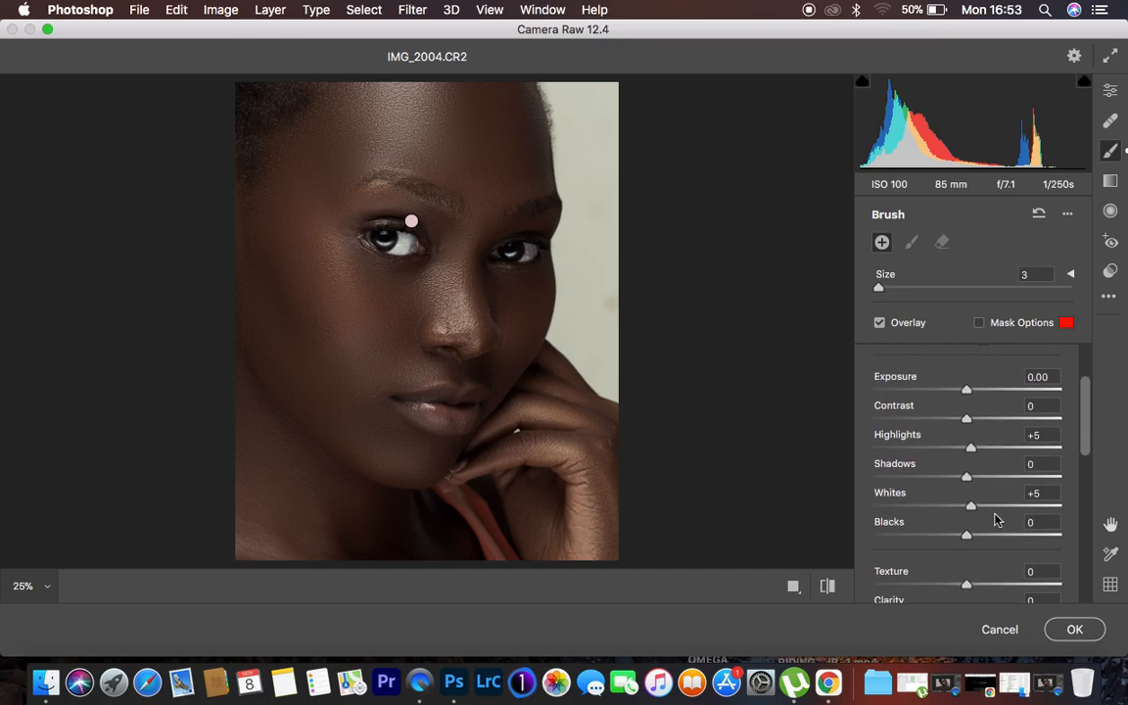
{"action": "left_click", "coordinate": [1110, 89]}
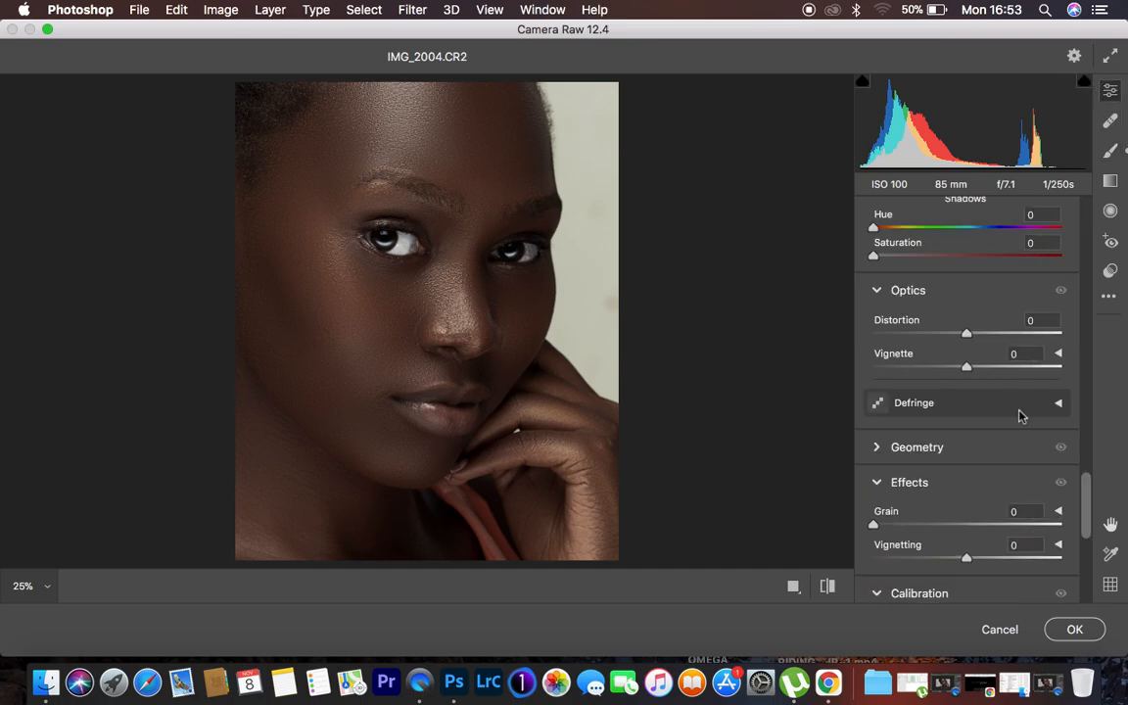
{"action": "scroll", "coordinate": [1018, 416], "scroll_direction": "down", "scroll_amount": 5}
{"action": "scroll", "coordinate": [1018, 416], "scroll_direction": "up", "scroll_amount": 2}
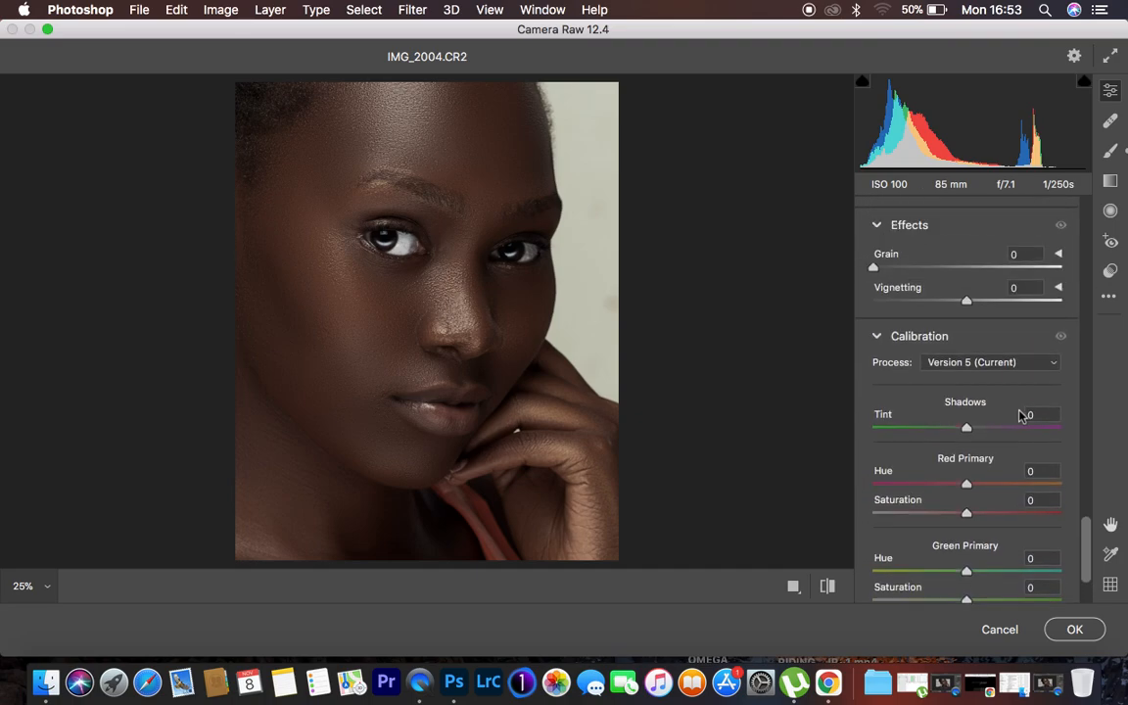
{"action": "scroll", "coordinate": [1018, 416], "scroll_direction": "up", "scroll_amount": 8}
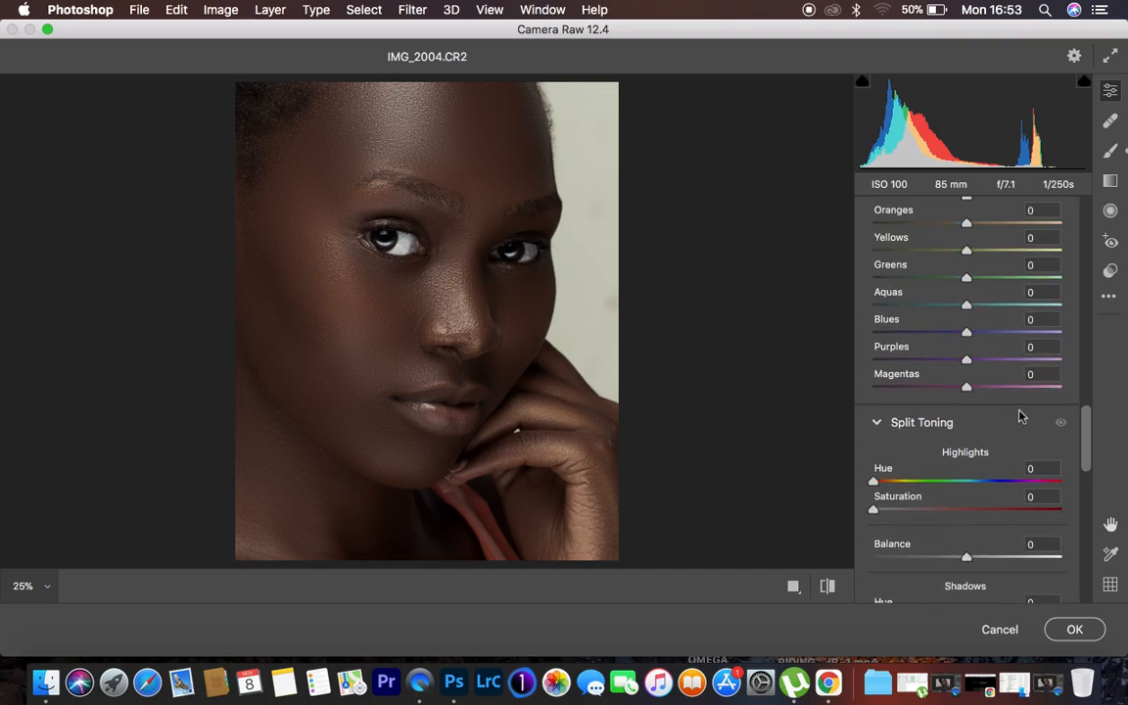
{"action": "scroll", "coordinate": [1018, 414], "scroll_direction": "up", "scroll_amount": 1}
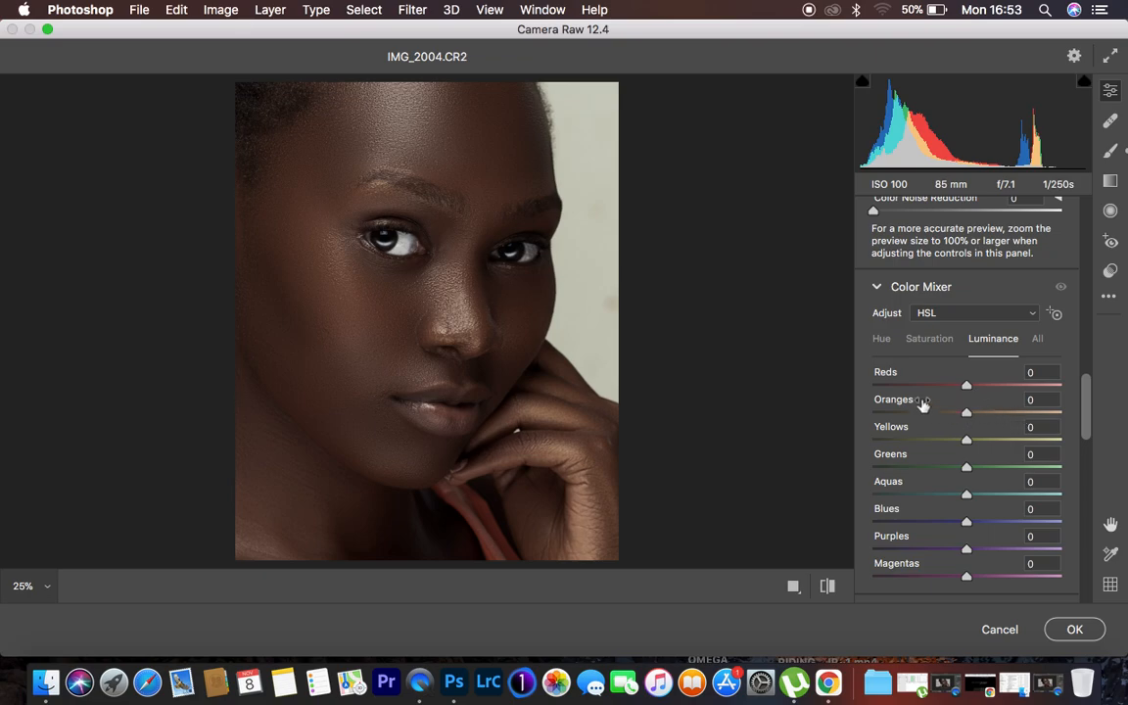
{"action": "left_click", "coordinate": [931, 338]}
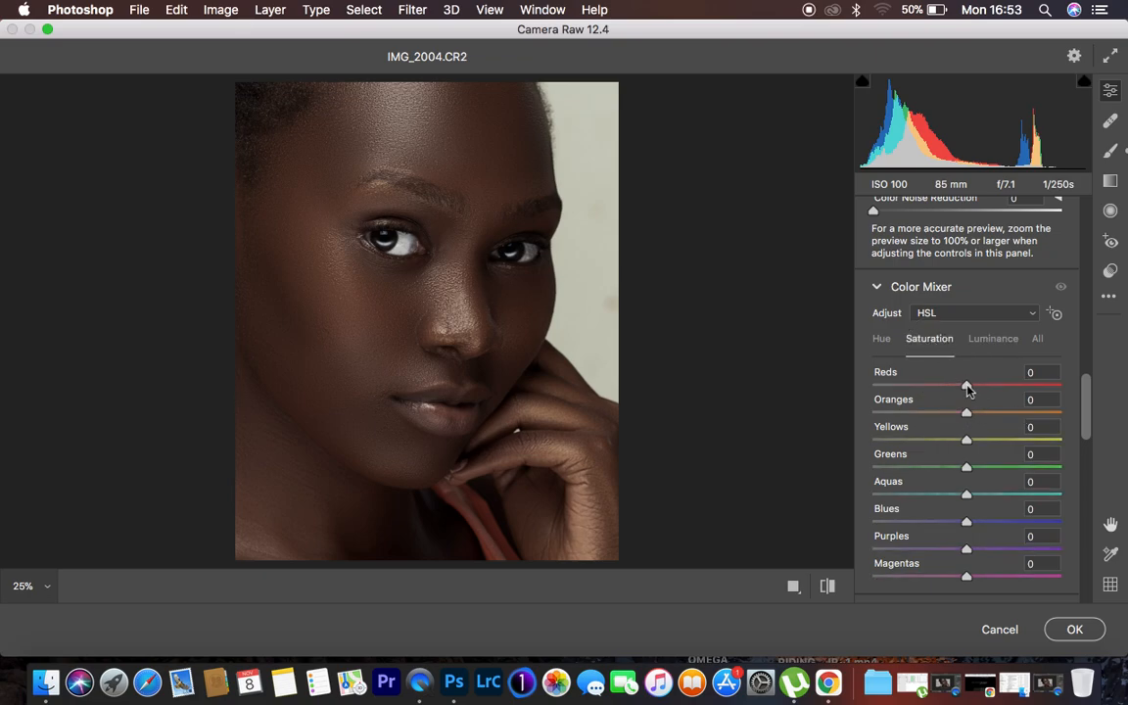
{"action": "left_click_drag", "start_coordinate": [965, 410], "coordinate": [955, 415]}
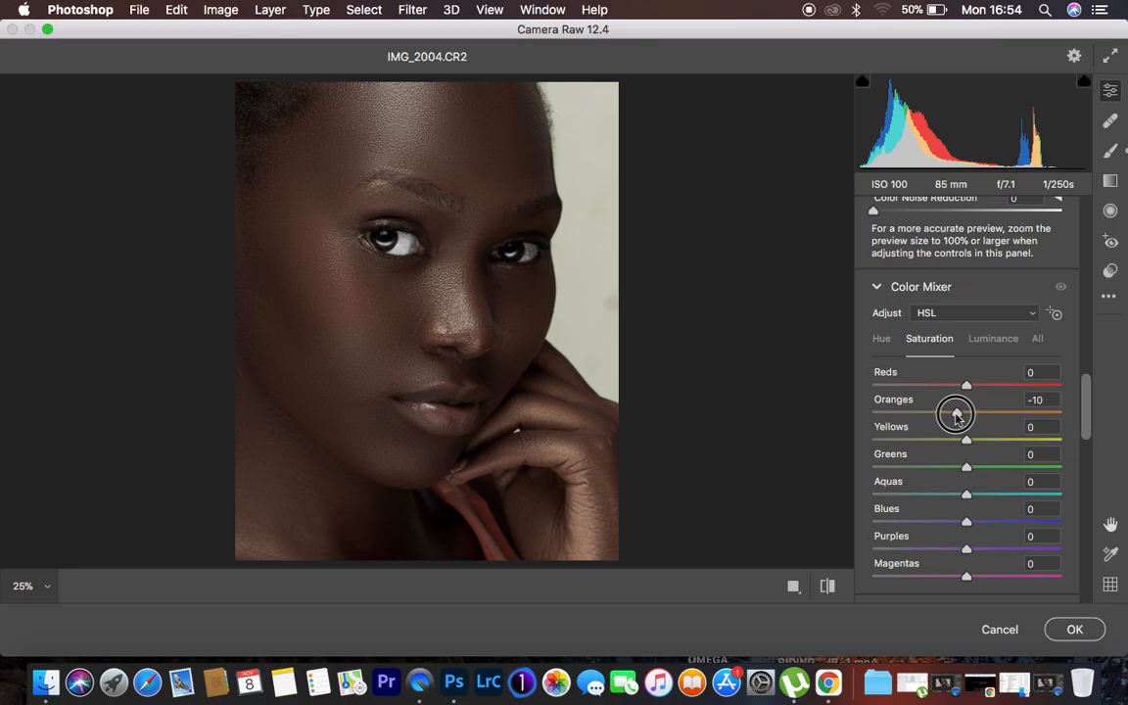
{"action": "left_click_drag", "start_coordinate": [955, 414], "coordinate": [956, 416]}
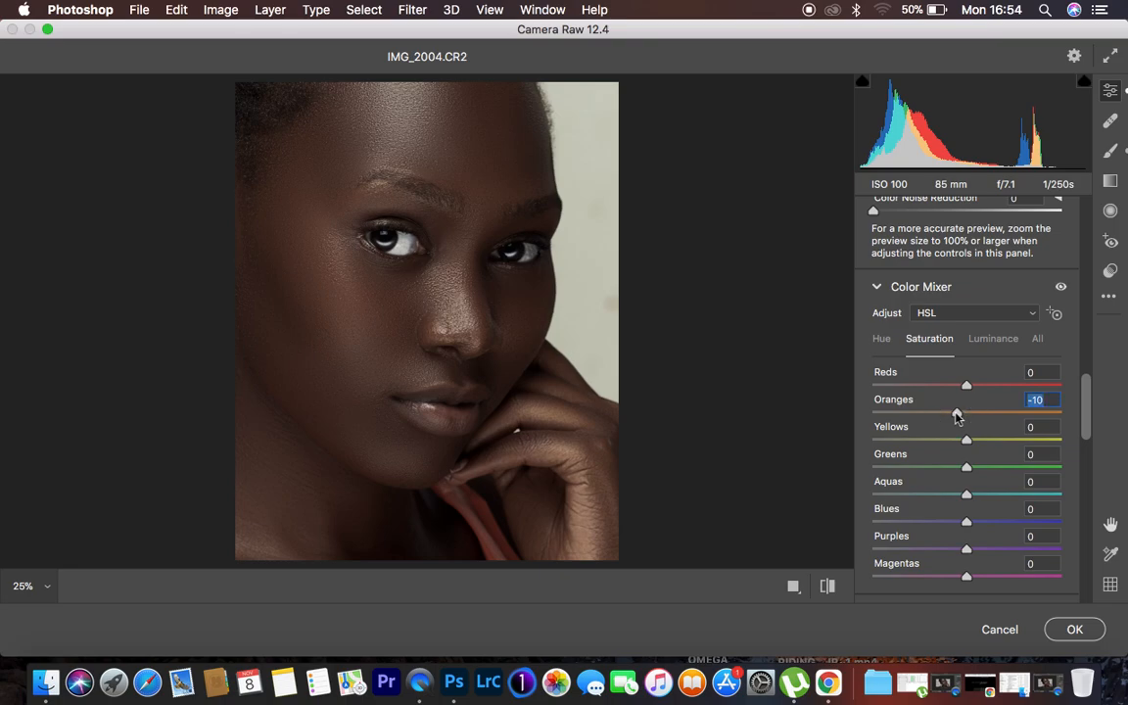
Step: Try out the Oranges hue, leaving it at 0, and apply the Camera Raw adjustments after a before-and-after comparison
{"action": "left_click", "coordinate": [881, 340]}
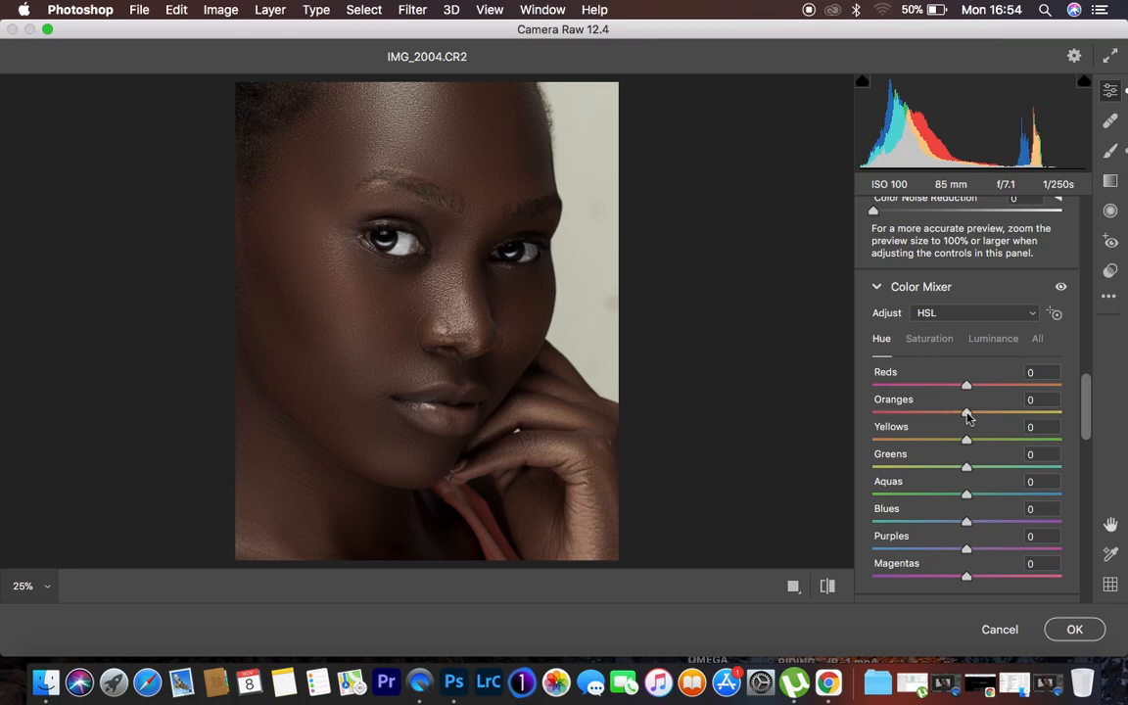
{"action": "left_click_drag", "start_coordinate": [967, 417], "coordinate": [967, 417]}
{"action": "left_click", "coordinate": [827, 588]}
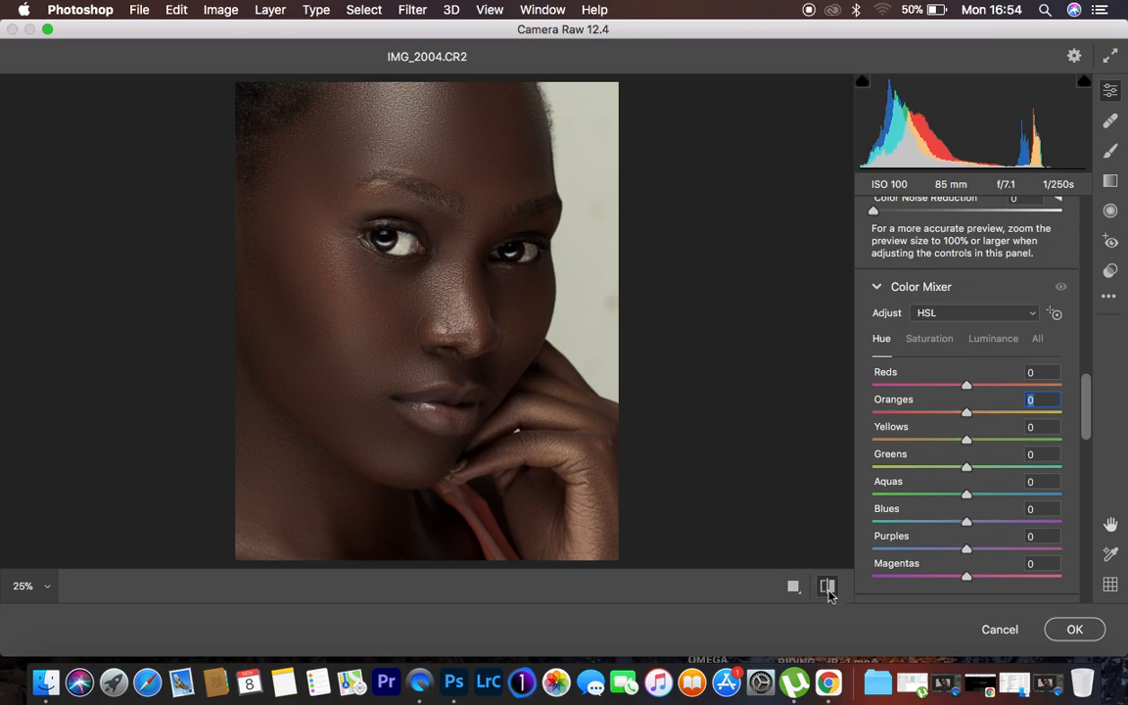
{"action": "left_click", "coordinate": [827, 589]}
{"action": "left_click", "coordinate": [1071, 631]}
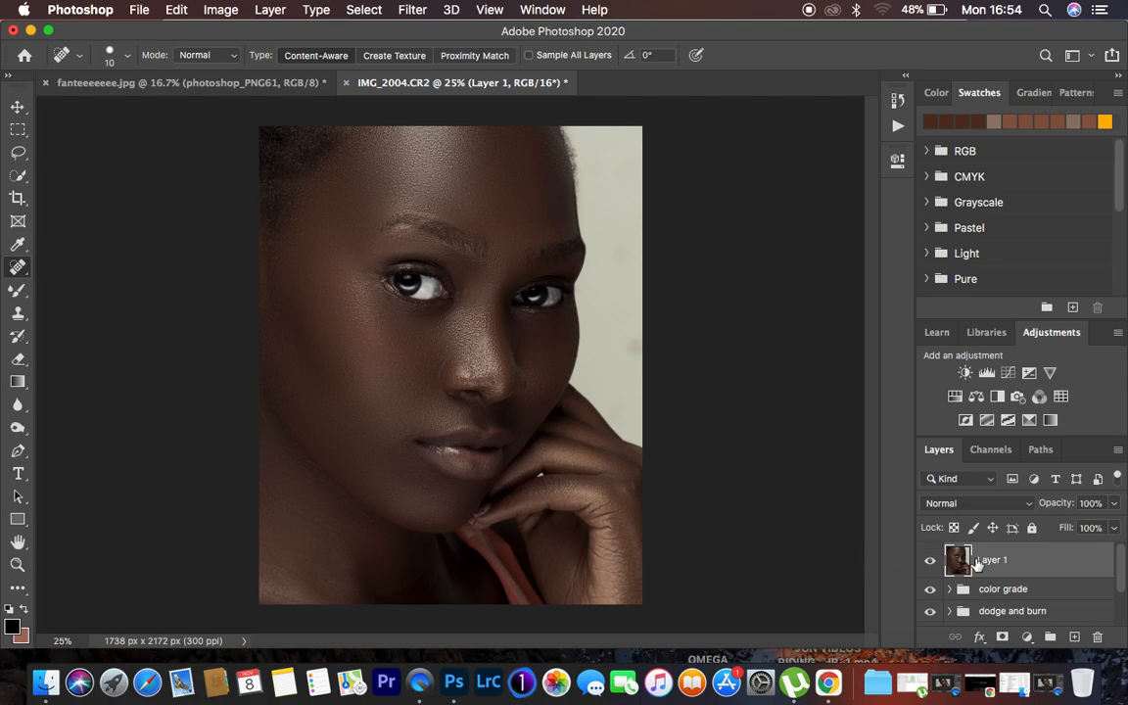
Step: Compare the retouched portrait with the original by repeatedly isolating the Background layer and restoring all layers
{"action": "scroll", "coordinate": [976, 560], "scroll_direction": "down", "scroll_amount": 2}
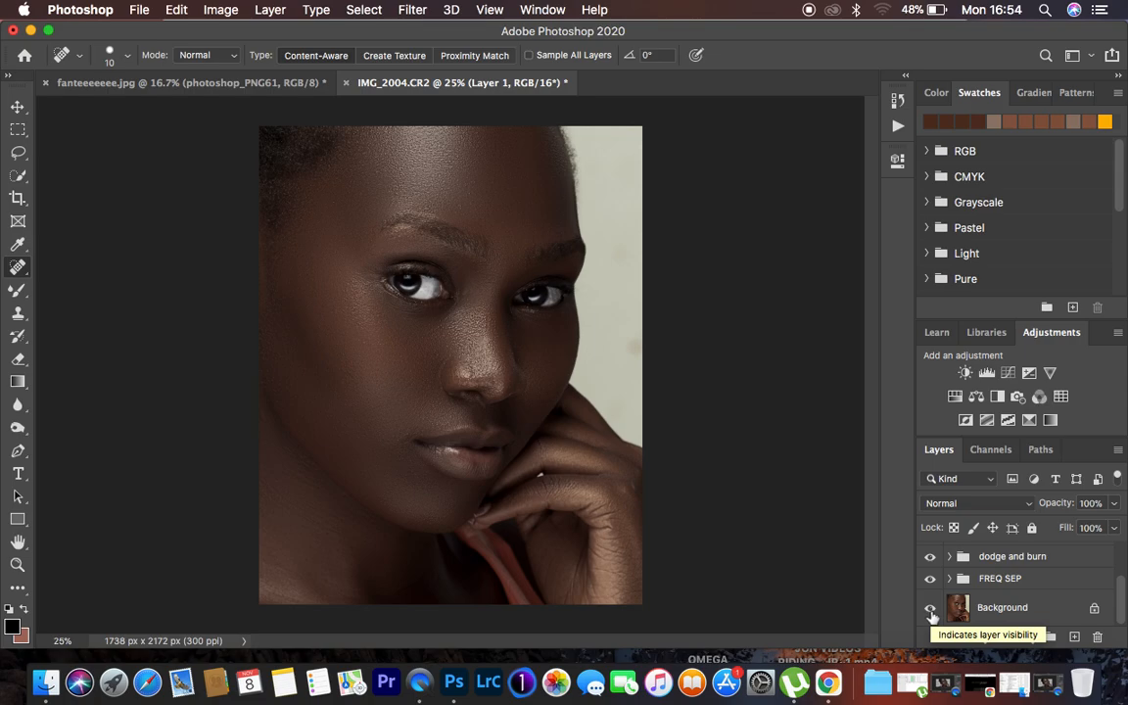
{"action": "left_click", "coordinate": [930, 609], "text": "alt"}
{"action": "left_click", "coordinate": [930, 609], "text": "alt"}
{"action": "left_click", "coordinate": [930, 609], "text": "alt"}
{"action": "left_click", "coordinate": [930, 609], "text": "alt"}
{"action": "left_click", "coordinate": [930, 608], "text": "alt"}
{"action": "left_click", "coordinate": [930, 609], "text": "alt"}
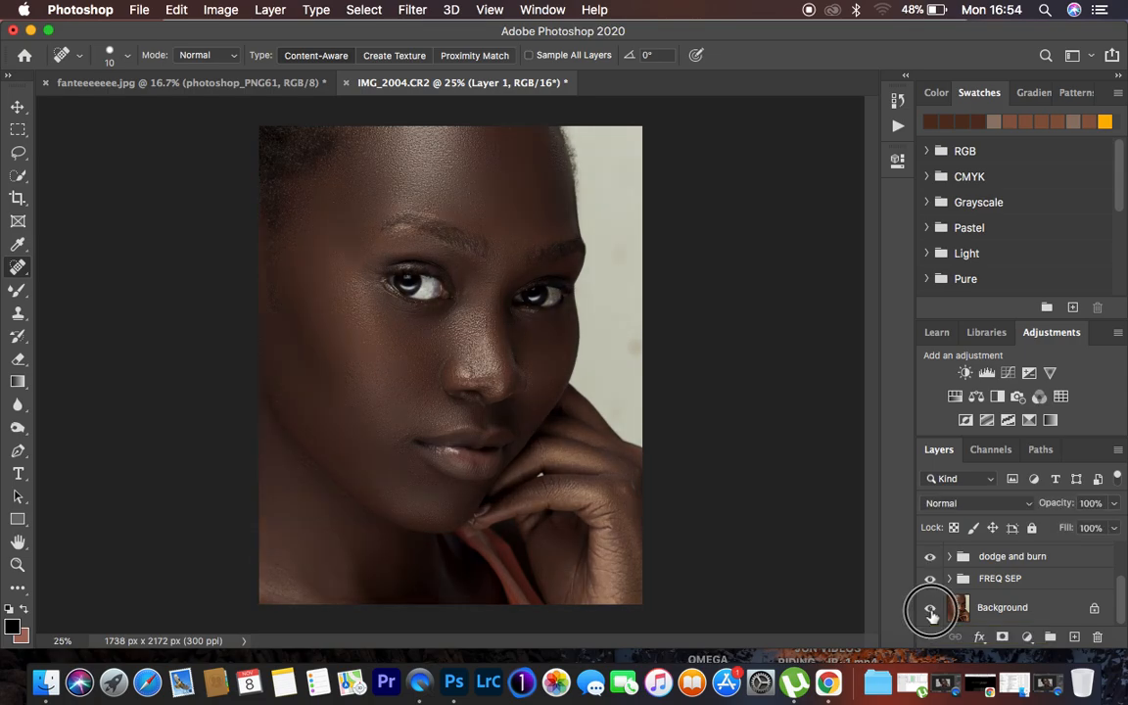
{"action": "left_click", "coordinate": [930, 609], "text": "alt"}
{"action": "left_click", "coordinate": [930, 608], "text": "alt"}
{"action": "left_click", "coordinate": [930, 609], "text": "alt"}
{"action": "left_click", "coordinate": [930, 609], "text": "alt"}
{"action": "left_click", "coordinate": [930, 609], "text": "alt"}
{"action": "left_click", "coordinate": [929, 609], "text": "alt"}
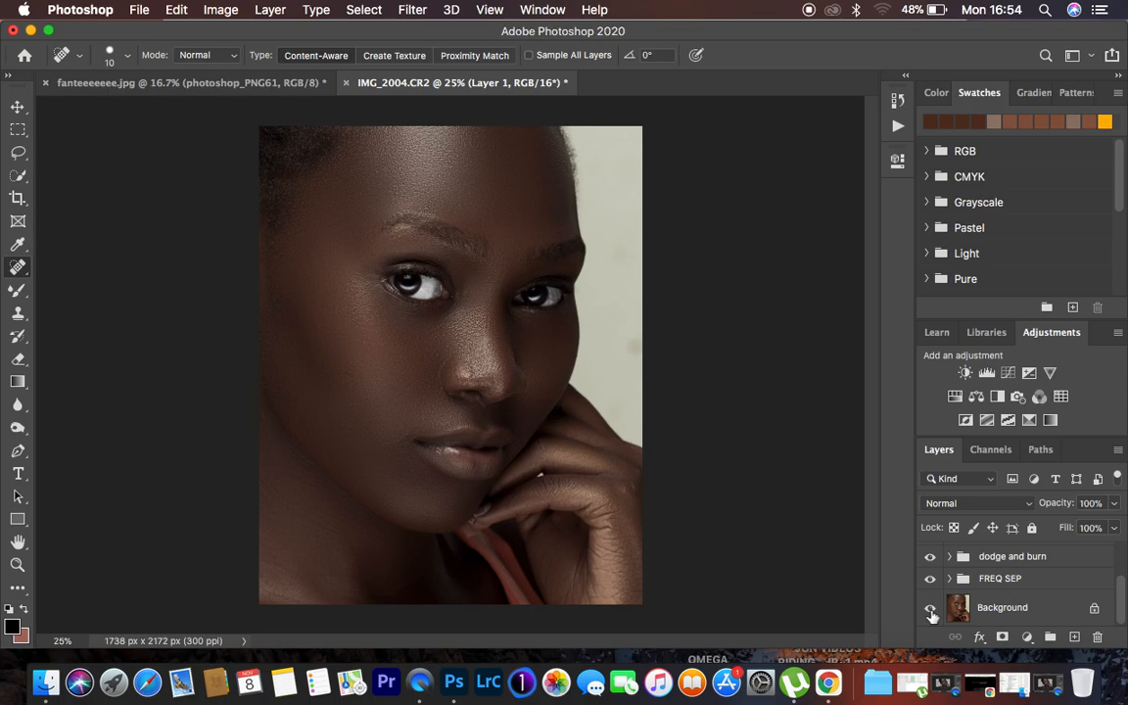
Step: Set up an Export As in JPG format at 100% quality with Bicubic Sharper resampling and an embedded color profile
{"action": "left_click", "coordinate": [139, 9]}
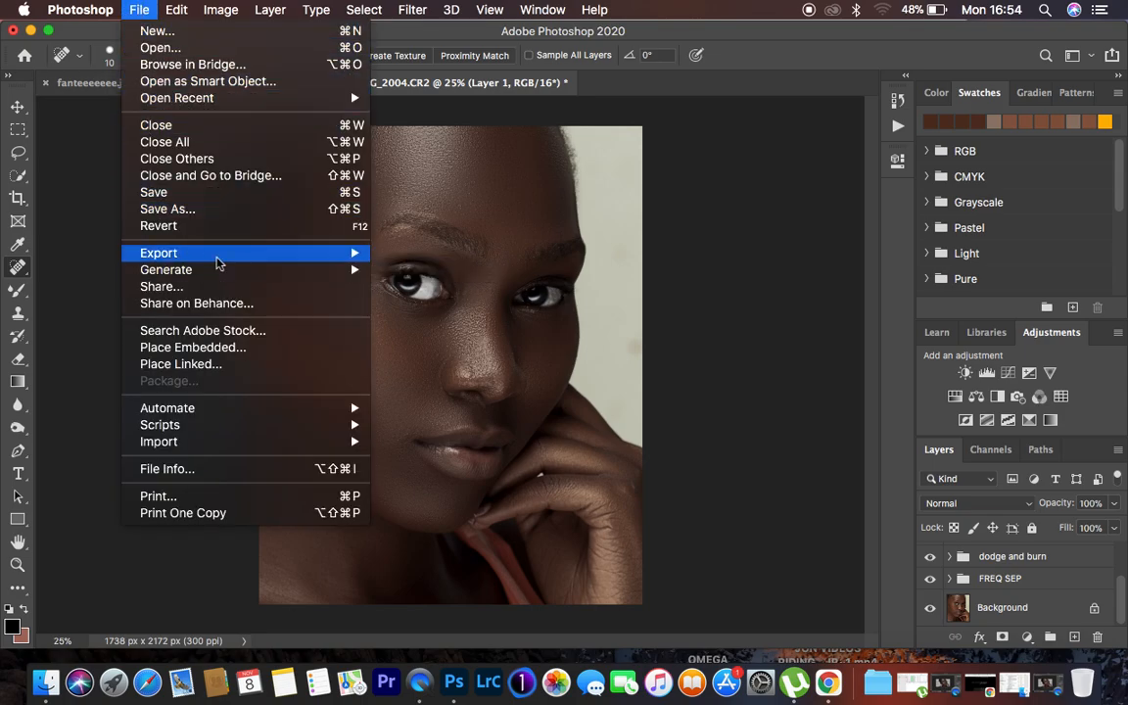
{"action": "mouse_move", "coordinate": [216, 257]}
{"action": "left_click", "coordinate": [413, 279]}
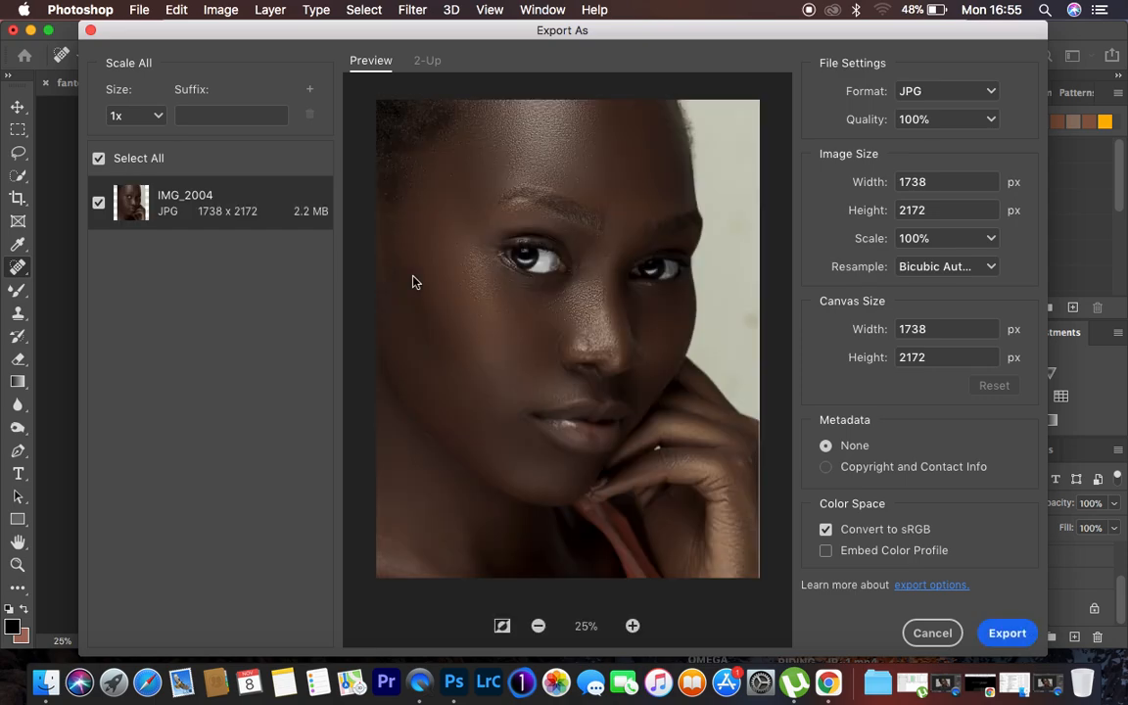
{"action": "left_click", "coordinate": [927, 90]}
{"action": "left_click", "coordinate": [934, 138]}
{"action": "left_click", "coordinate": [948, 270]}
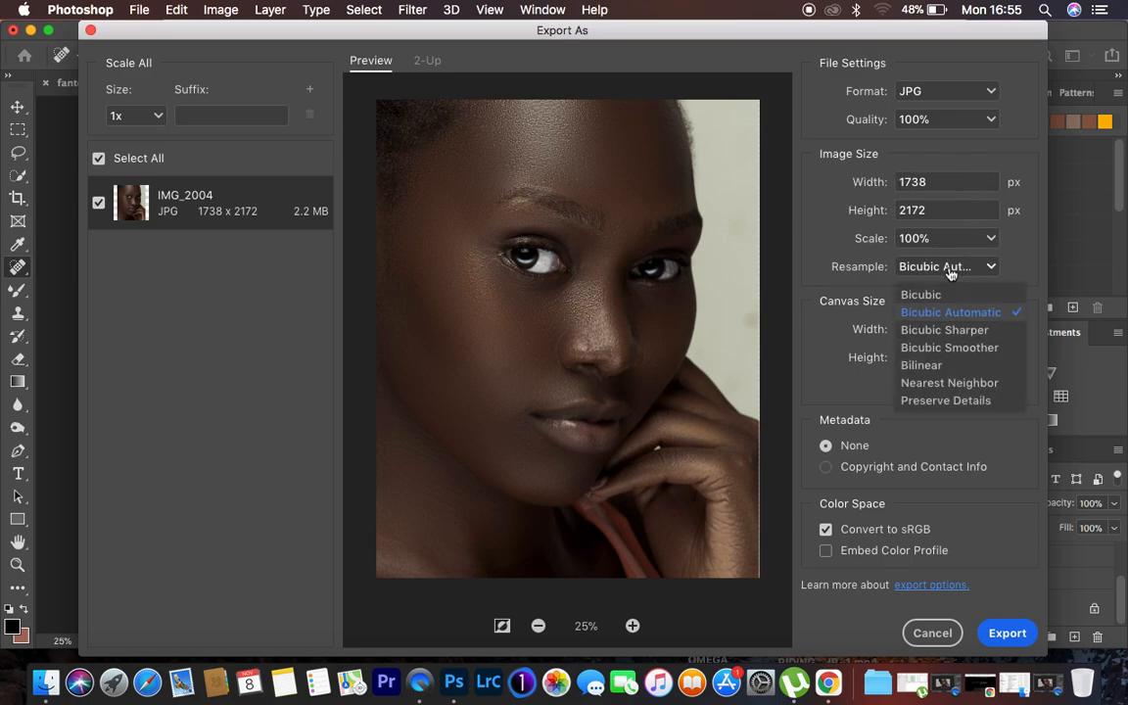
{"action": "left_click", "coordinate": [952, 330]}
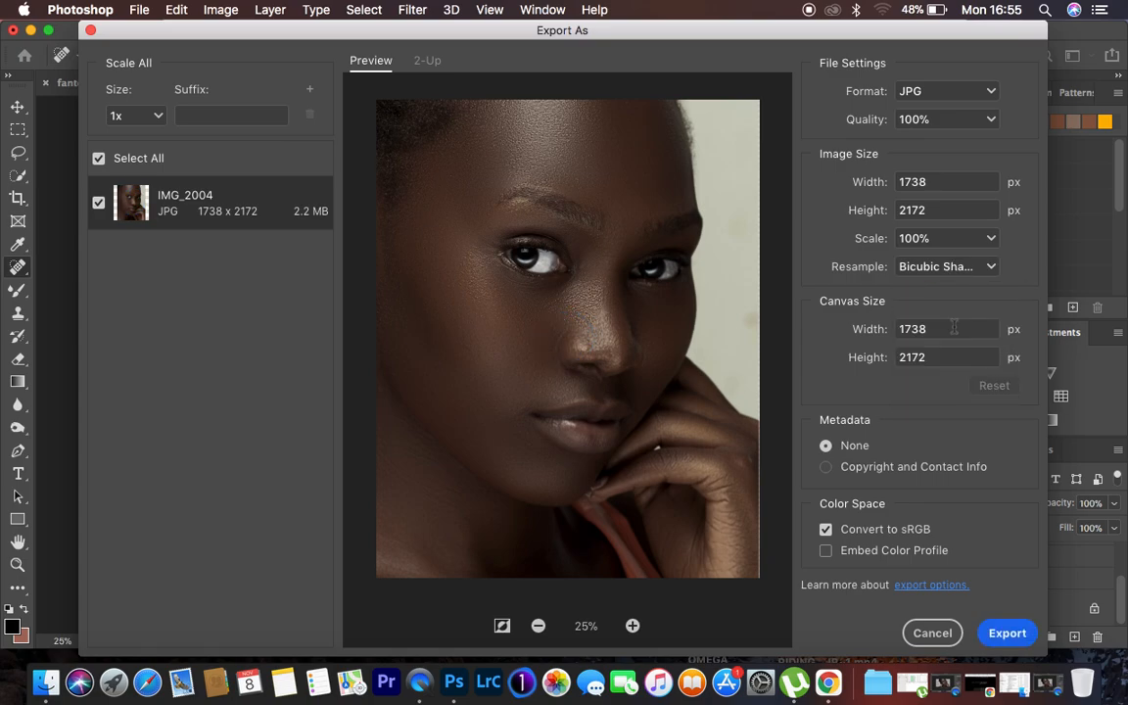
{"action": "left_click", "coordinate": [825, 553]}
Step: Export the portrait to the Desktop as retouch.jpg
{"action": "left_click", "coordinate": [1006, 632]}
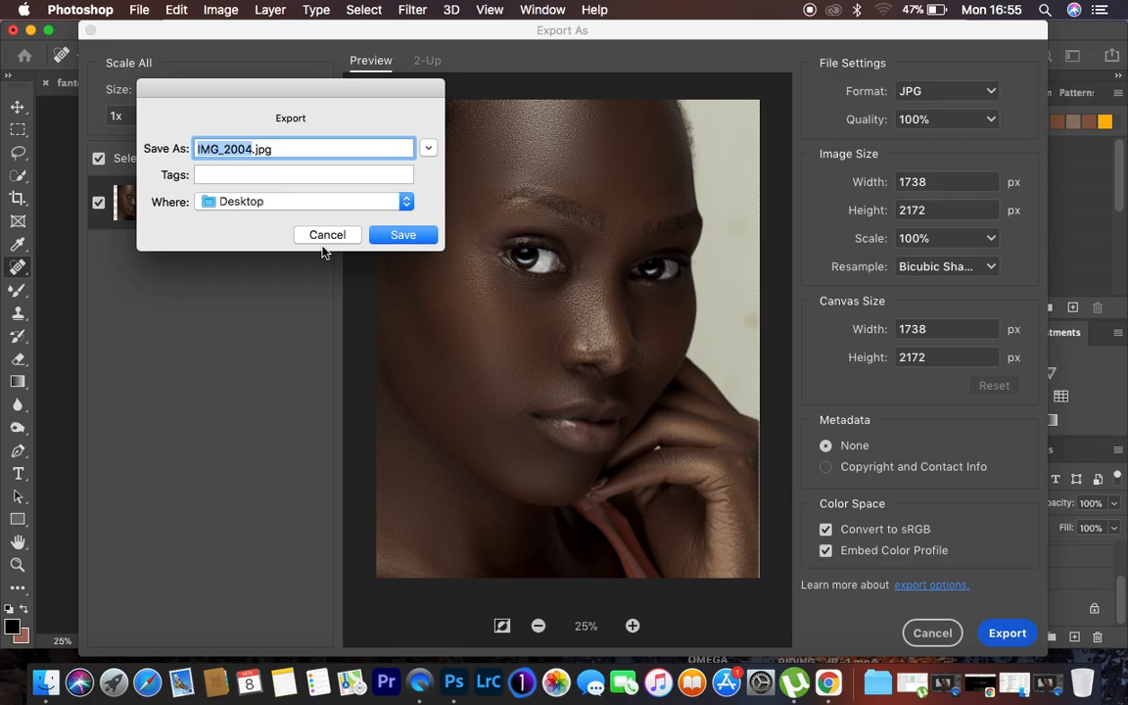
{"action": "type", "text": "retouch"}
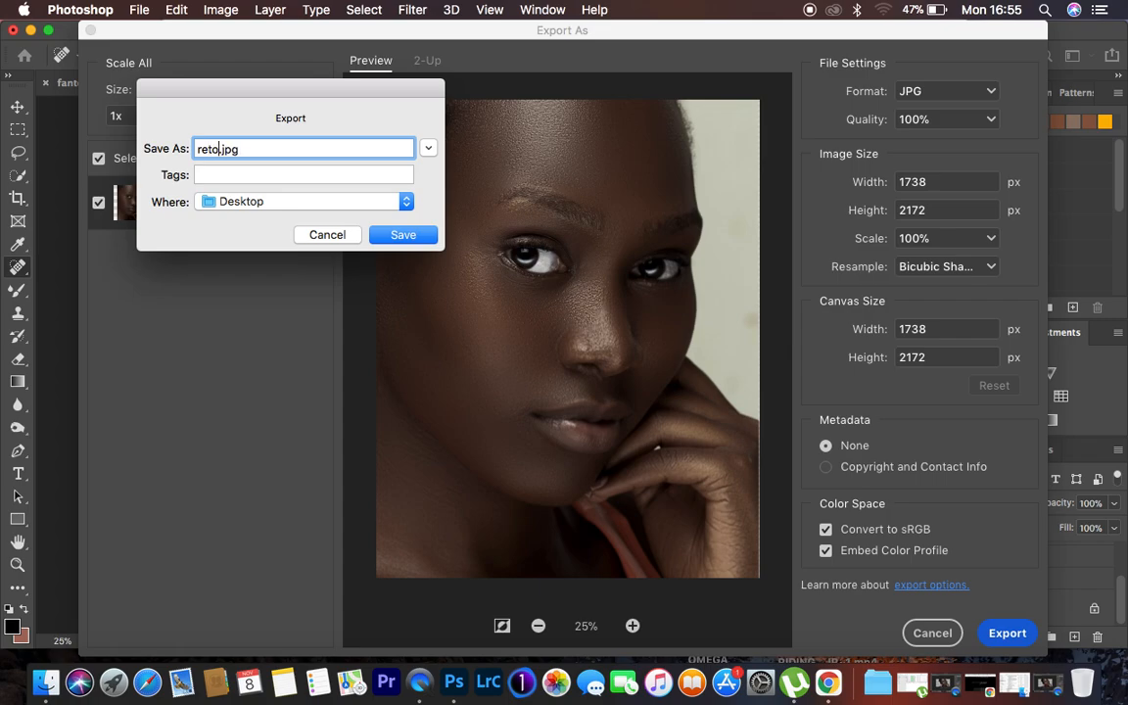
{"action": "left_click", "coordinate": [404, 235]}
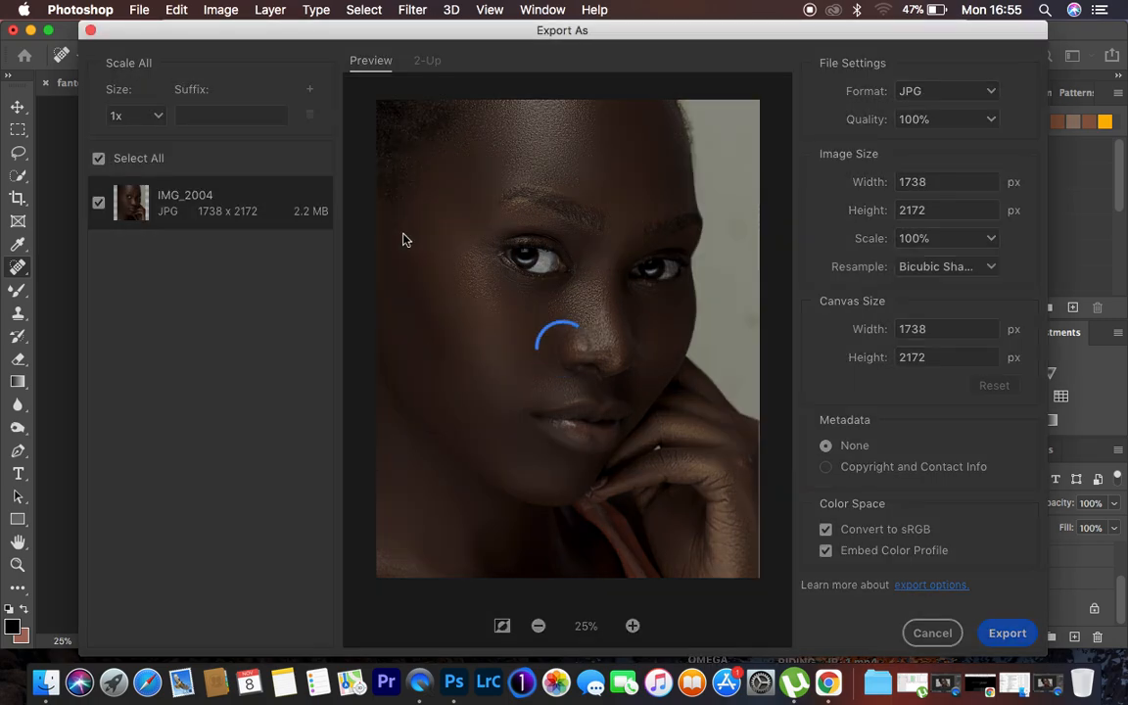